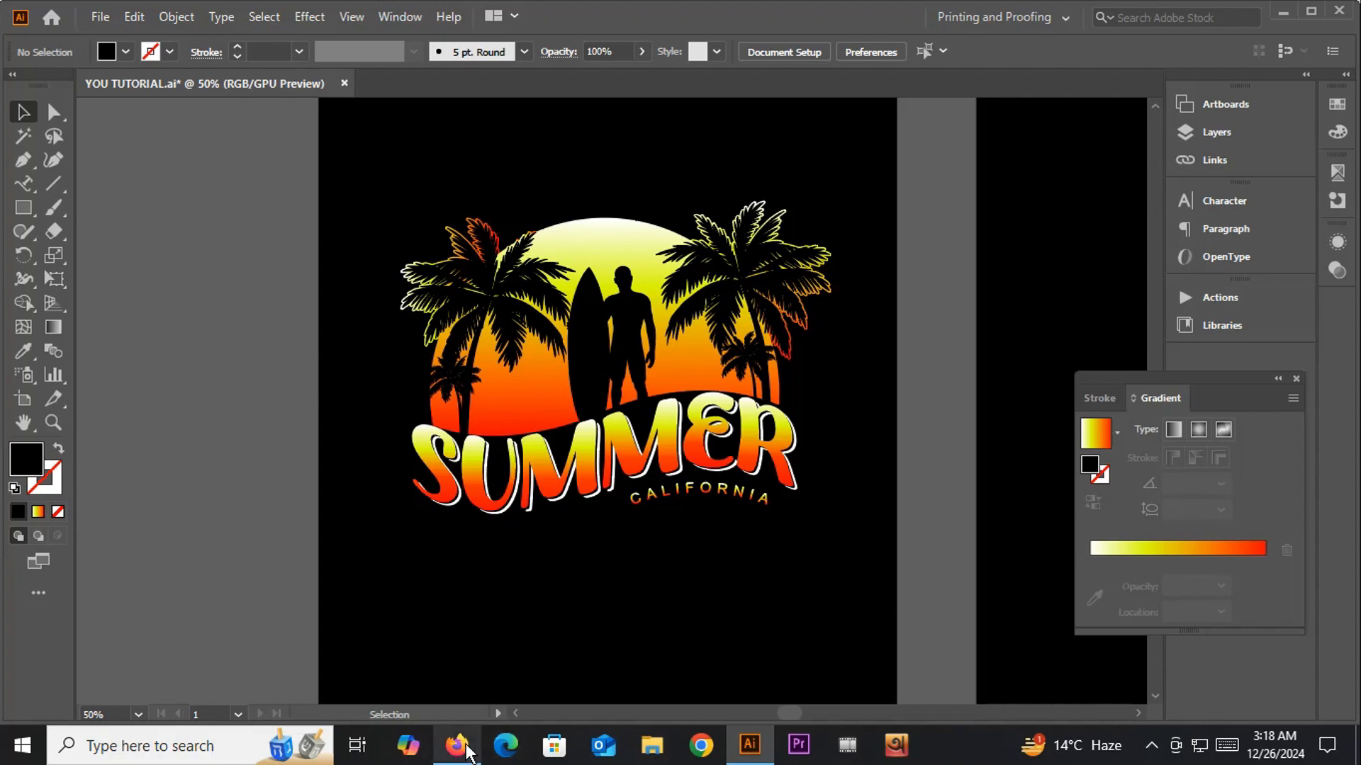
Step: Switch to Firefox and look through the Google image results for summer T-shirt design references
{"action": "left_click", "coordinate": [457, 745]}
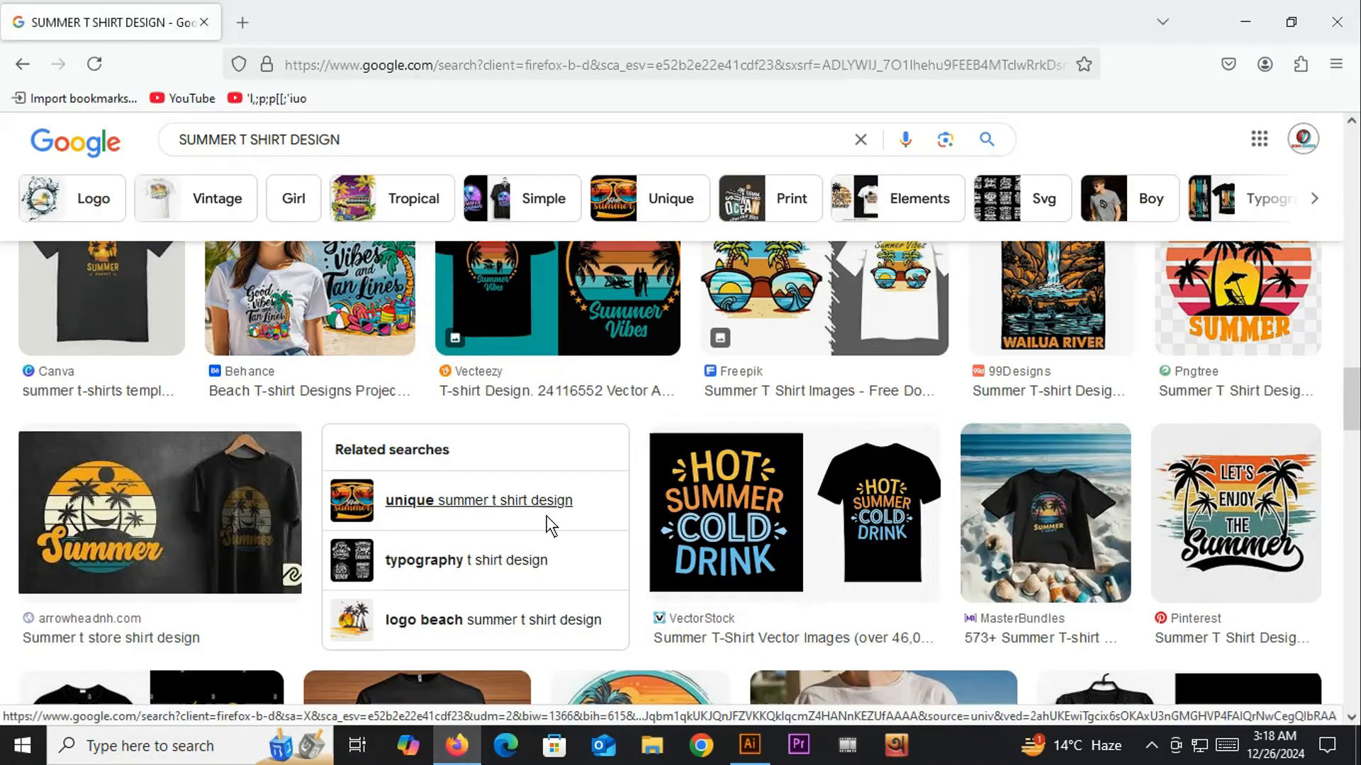
{"action": "scroll", "coordinate": [546, 515], "scroll_direction": "up", "scroll_amount": 3}
{"action": "scroll", "coordinate": [622, 615], "scroll_direction": "up", "scroll_amount": 5}
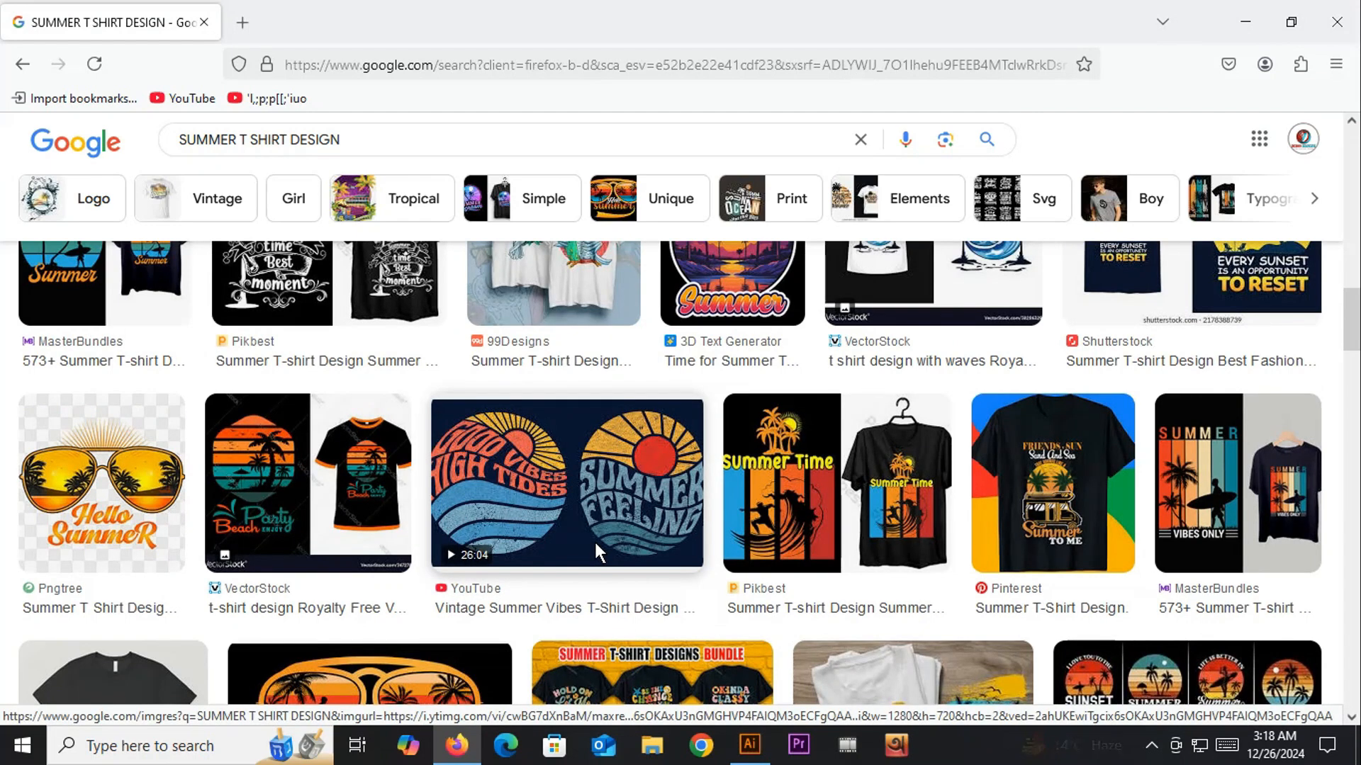
{"action": "scroll", "coordinate": [891, 584], "scroll_direction": "up", "scroll_amount": 3}
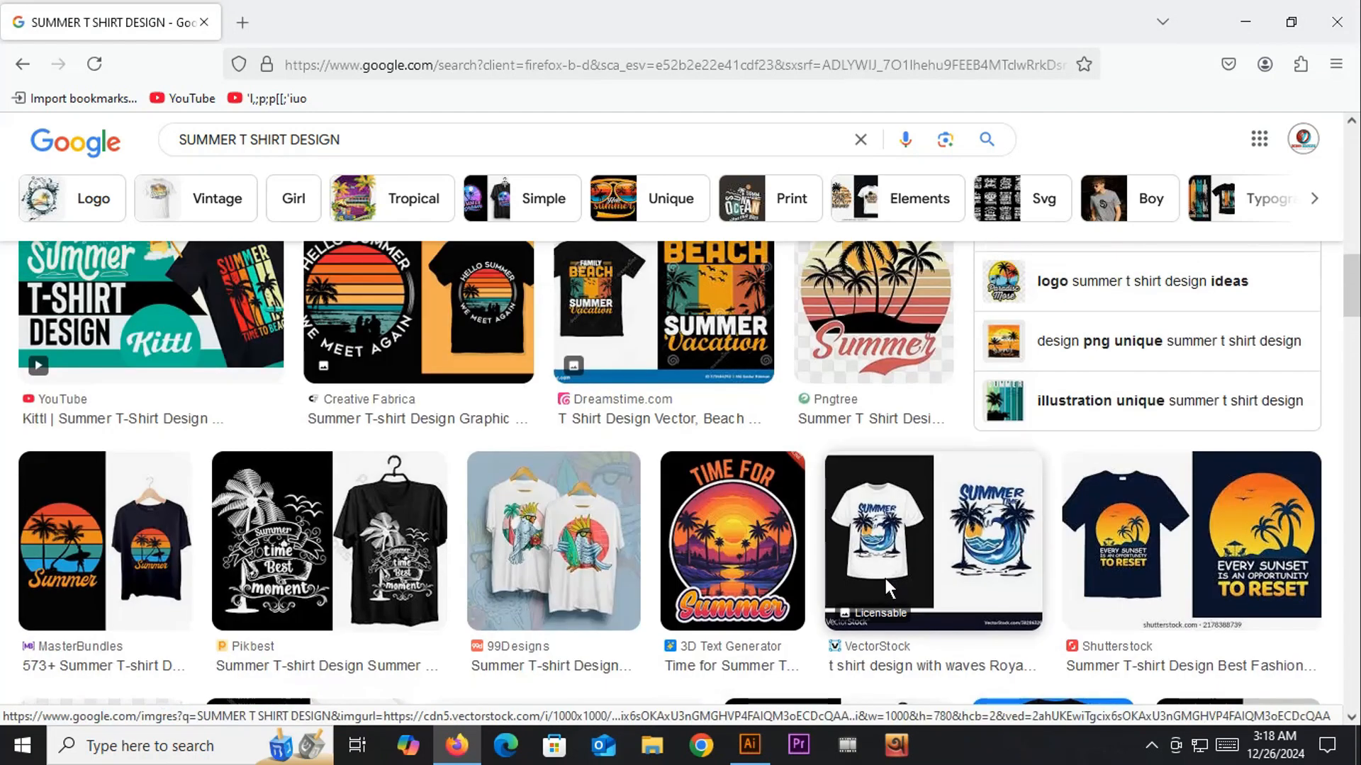
{"action": "scroll", "coordinate": [886, 578], "scroll_direction": "up", "scroll_amount": 3}
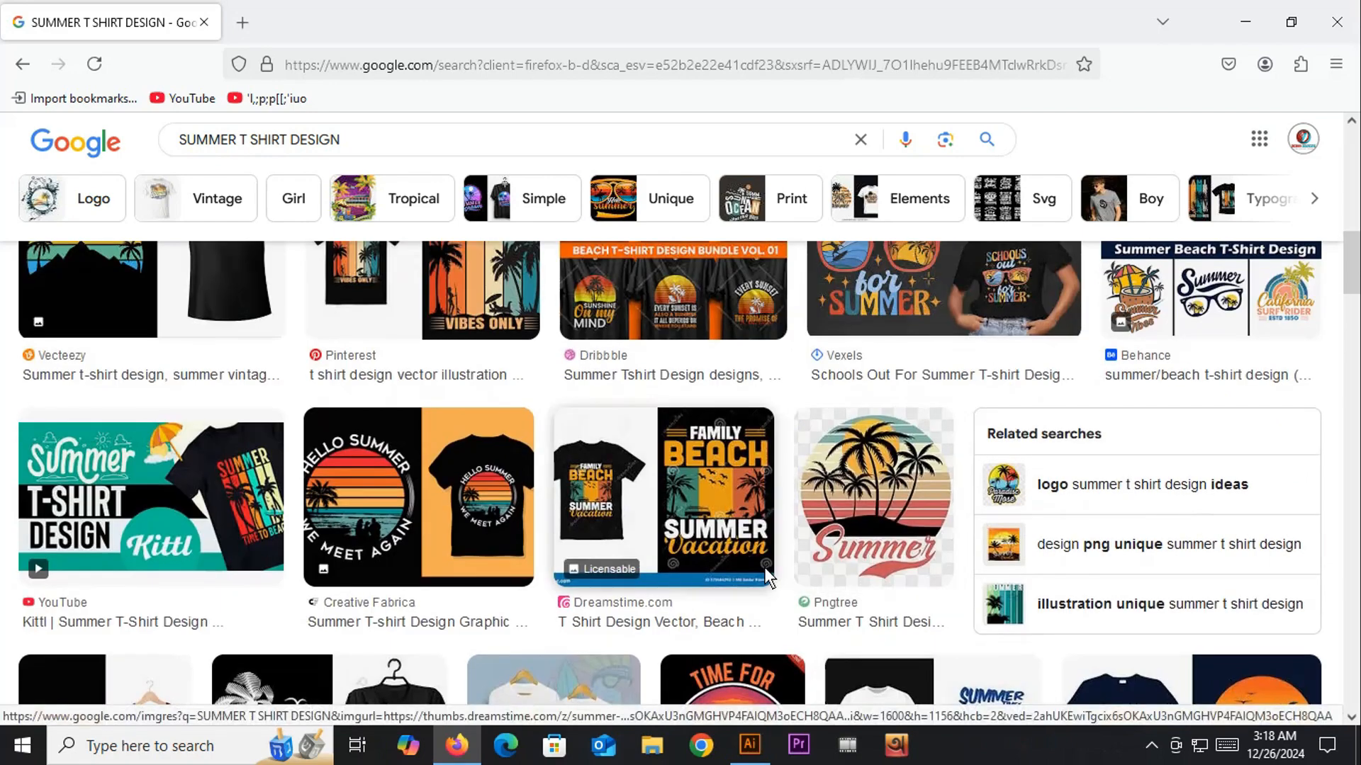
{"action": "scroll", "coordinate": [764, 567], "scroll_direction": "up", "scroll_amount": 3}
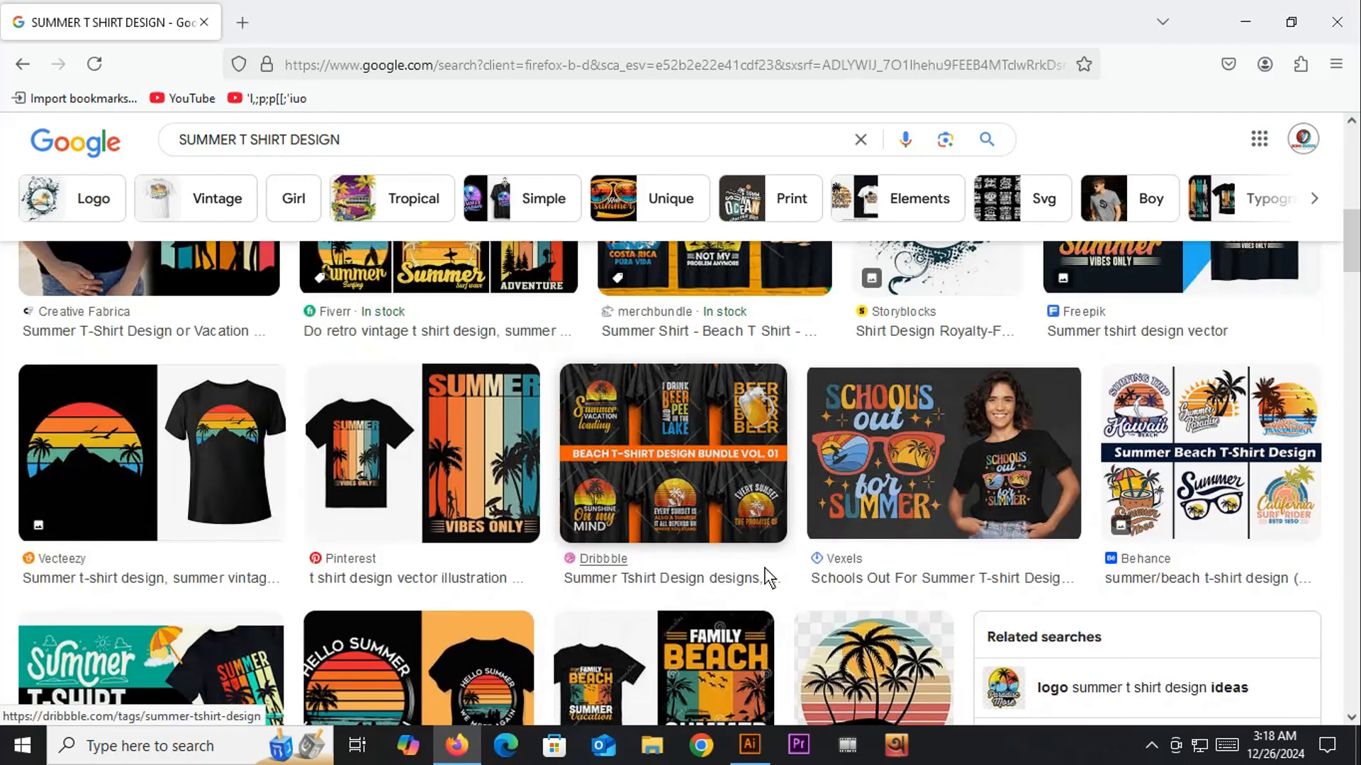
{"action": "scroll", "coordinate": [769, 578], "scroll_direction": "up", "scroll_amount": 4}
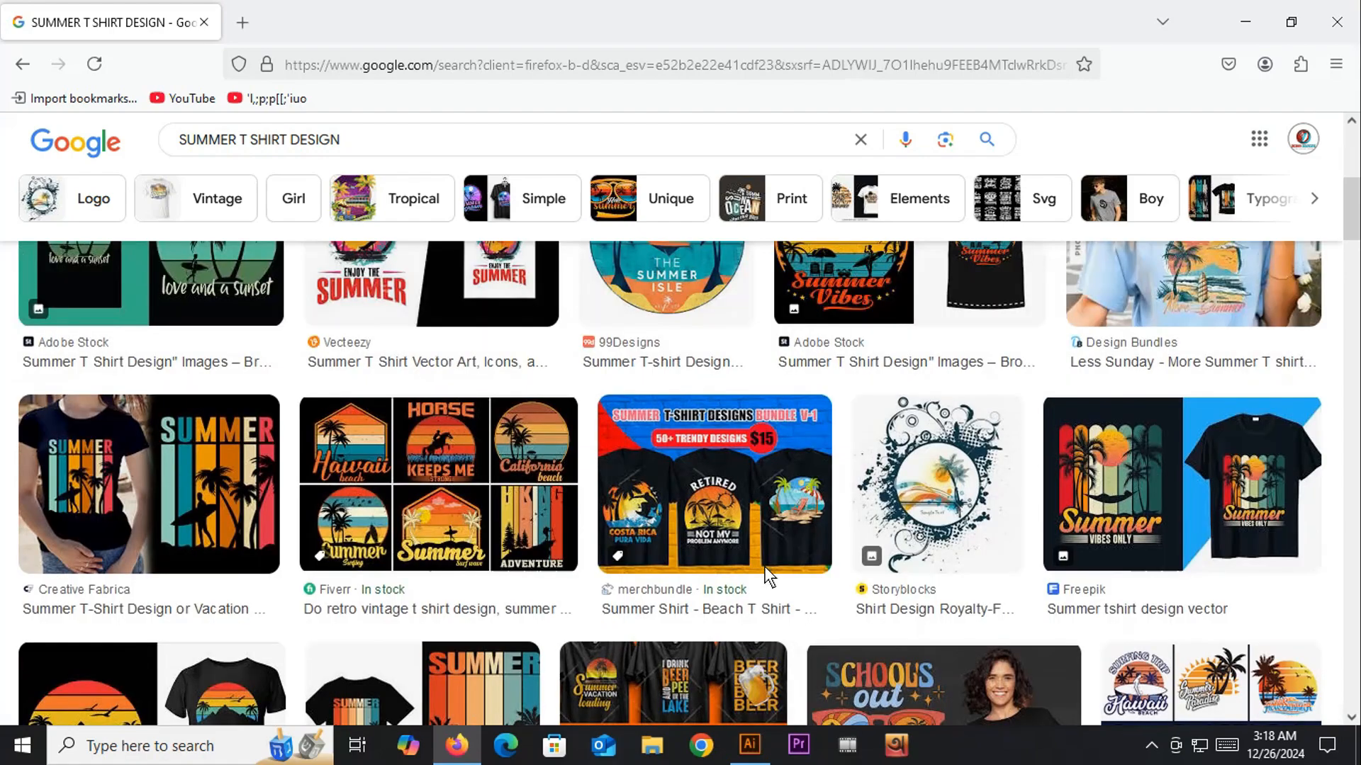
{"action": "scroll", "coordinate": [769, 575], "scroll_direction": "down", "scroll_amount": 2}
{"action": "scroll", "coordinate": [764, 565], "scroll_direction": "up", "scroll_amount": 5}
{"action": "scroll", "coordinate": [763, 567], "scroll_direction": "down", "scroll_amount": 3}
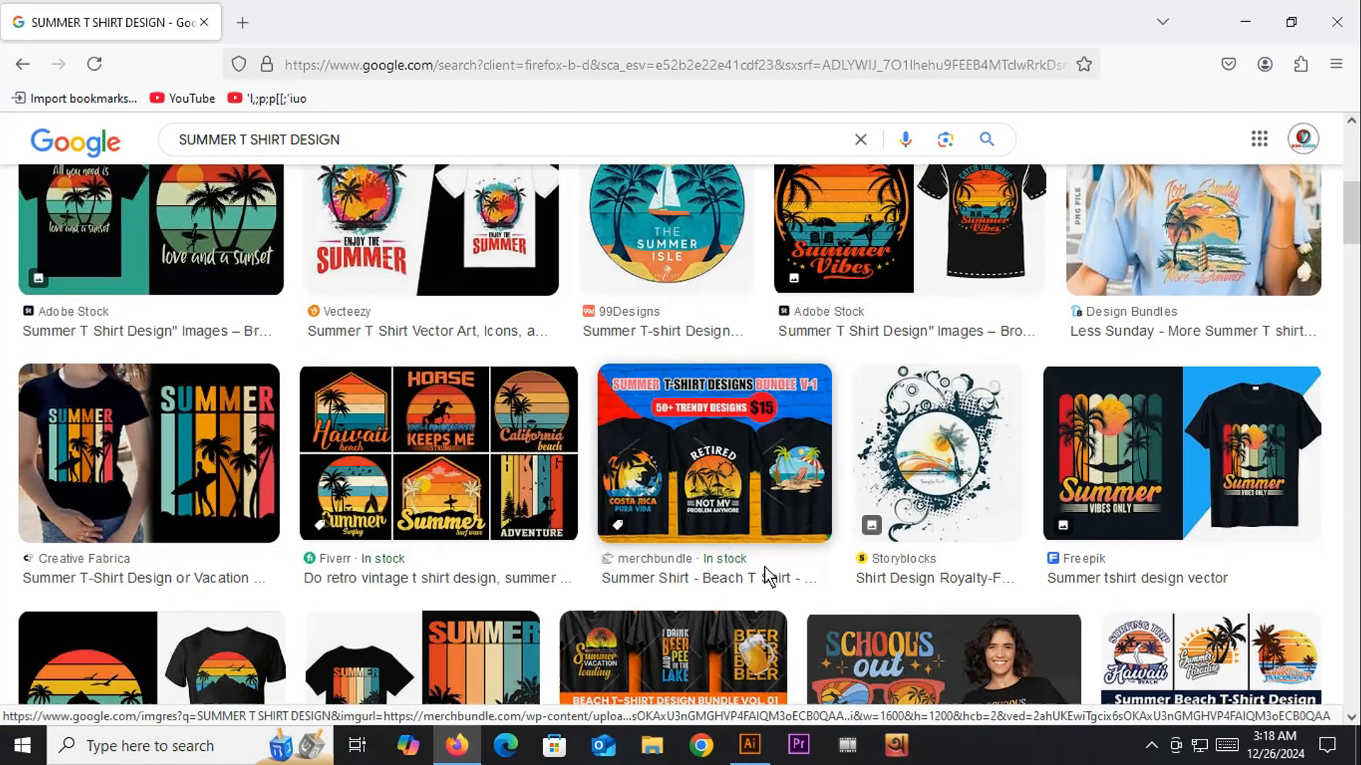
{"action": "scroll", "coordinate": [764, 567], "scroll_direction": "down", "scroll_amount": 3}
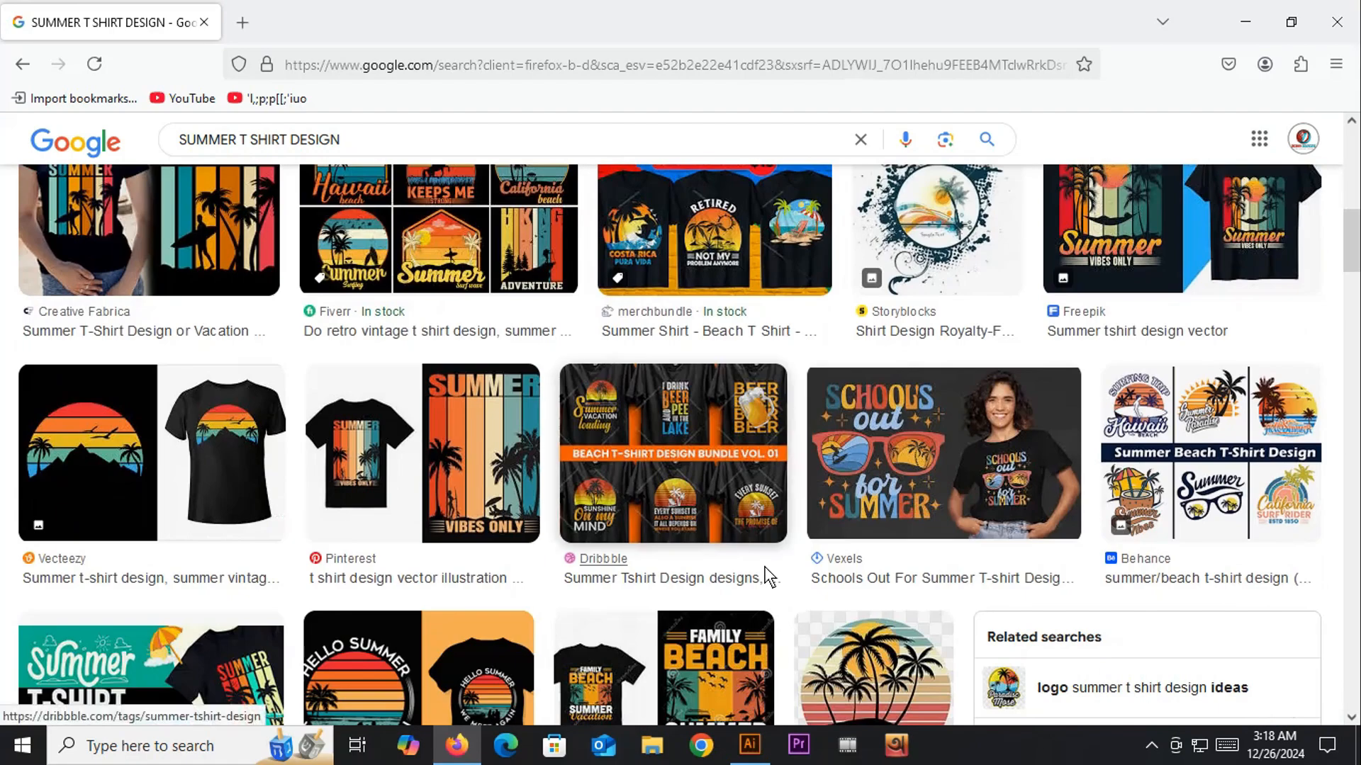
{"action": "scroll", "coordinate": [769, 576], "scroll_direction": "down", "scroll_amount": 7}
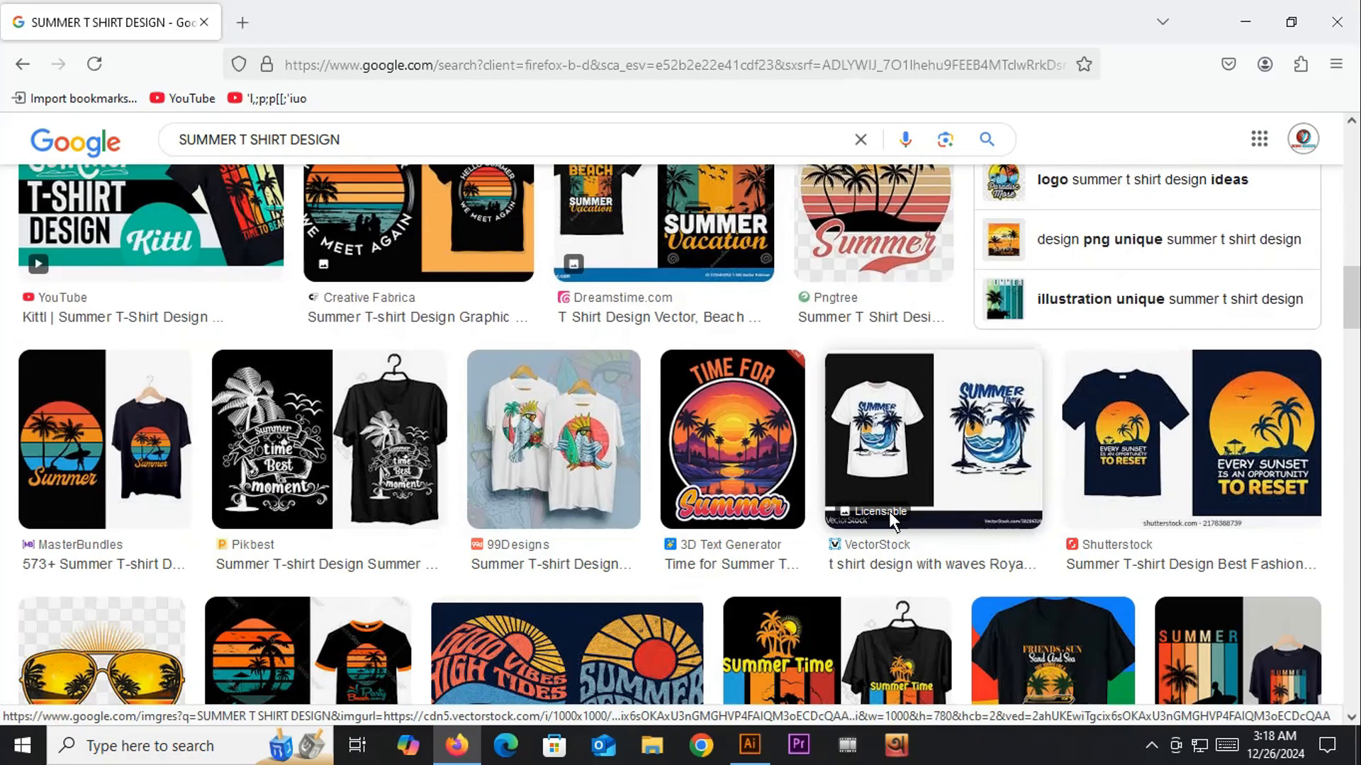
{"action": "scroll", "coordinate": [604, 515], "scroll_direction": "down", "scroll_amount": 4}
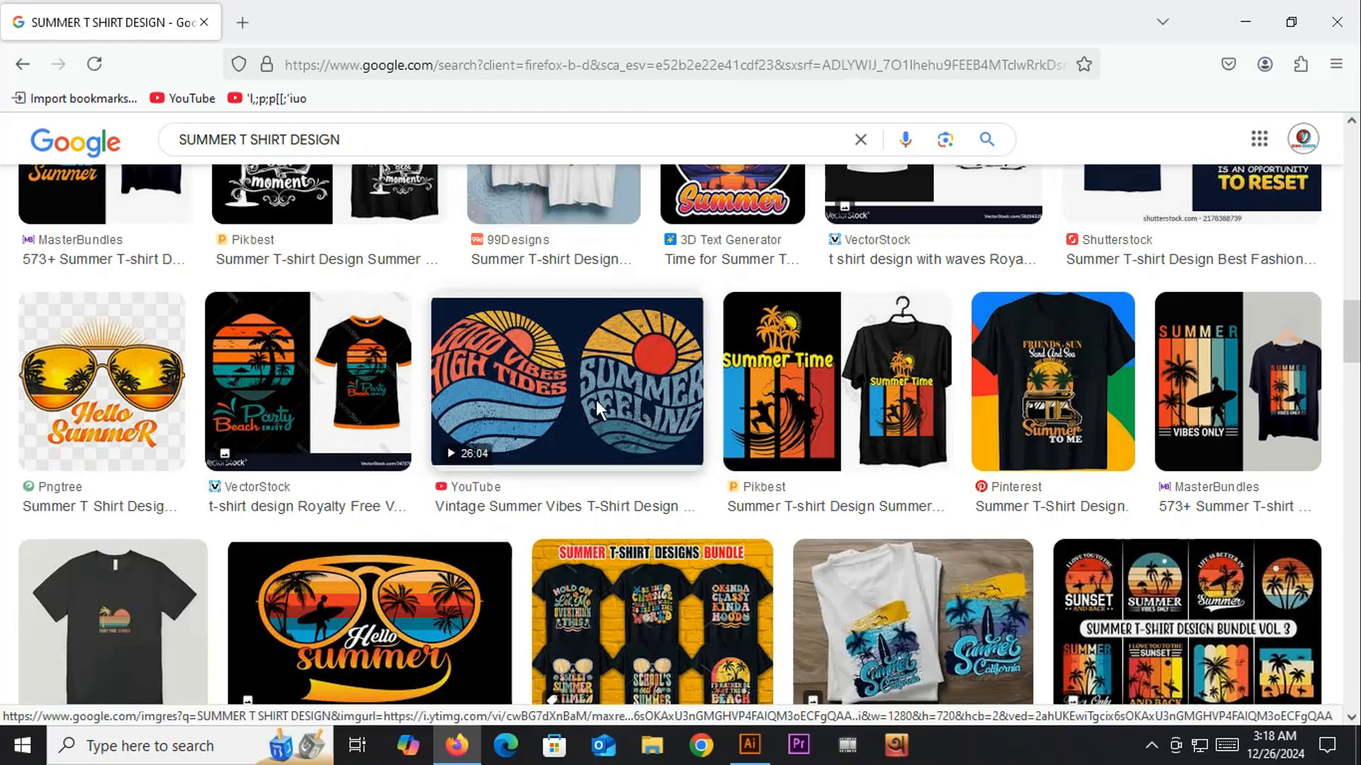
{"action": "scroll", "coordinate": [597, 399], "scroll_direction": "down", "scroll_amount": 3}
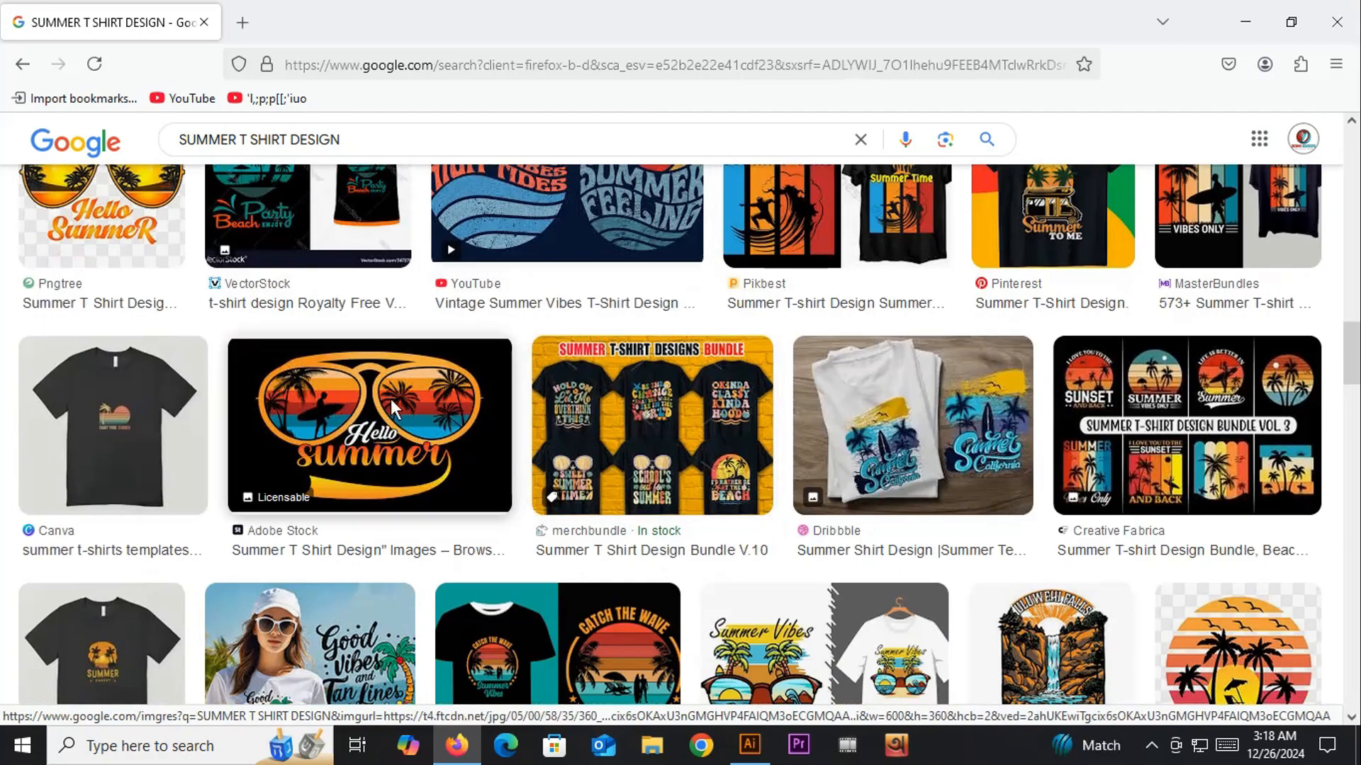
{"action": "scroll", "coordinate": [431, 471], "scroll_direction": "down", "scroll_amount": 5}
{"action": "scroll", "coordinate": [761, 534], "scroll_direction": "down", "scroll_amount": 3}
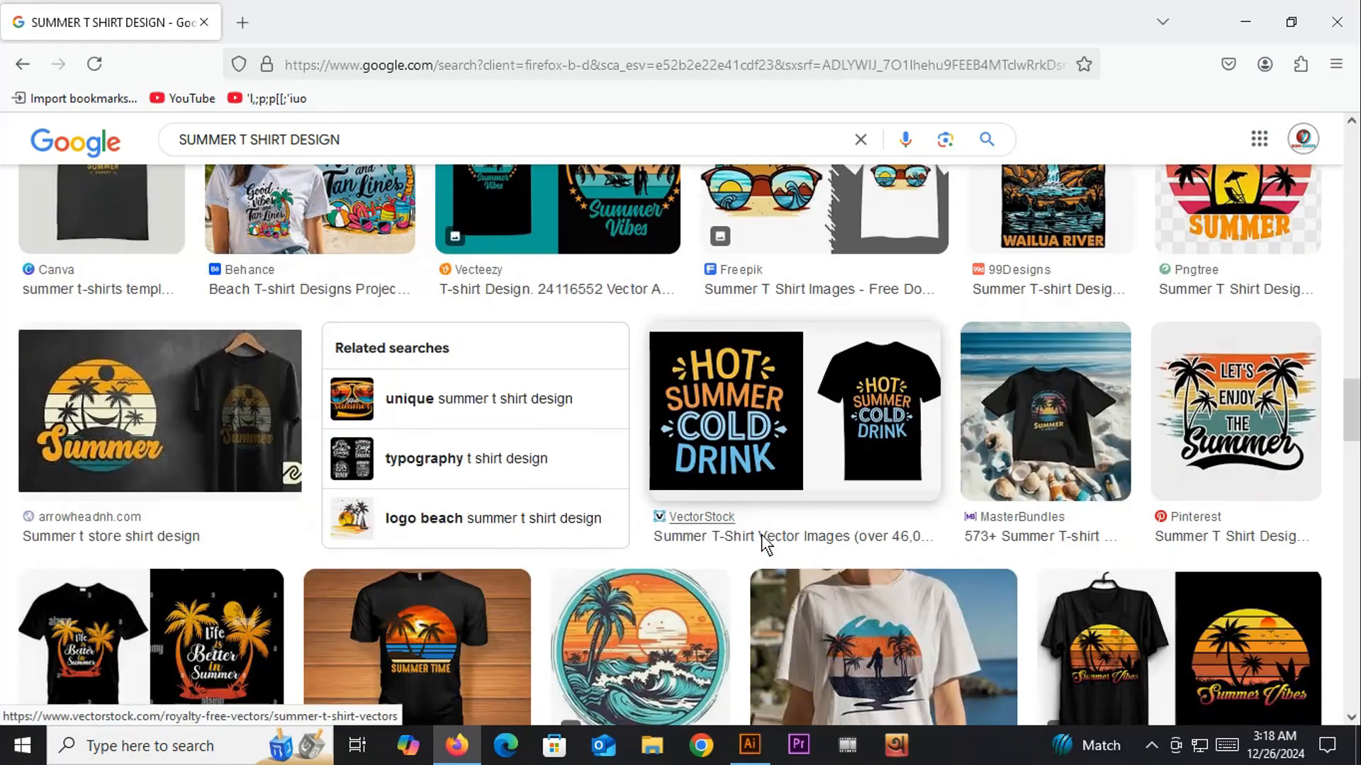
{"action": "scroll", "coordinate": [761, 534], "scroll_direction": "down", "scroll_amount": 4}
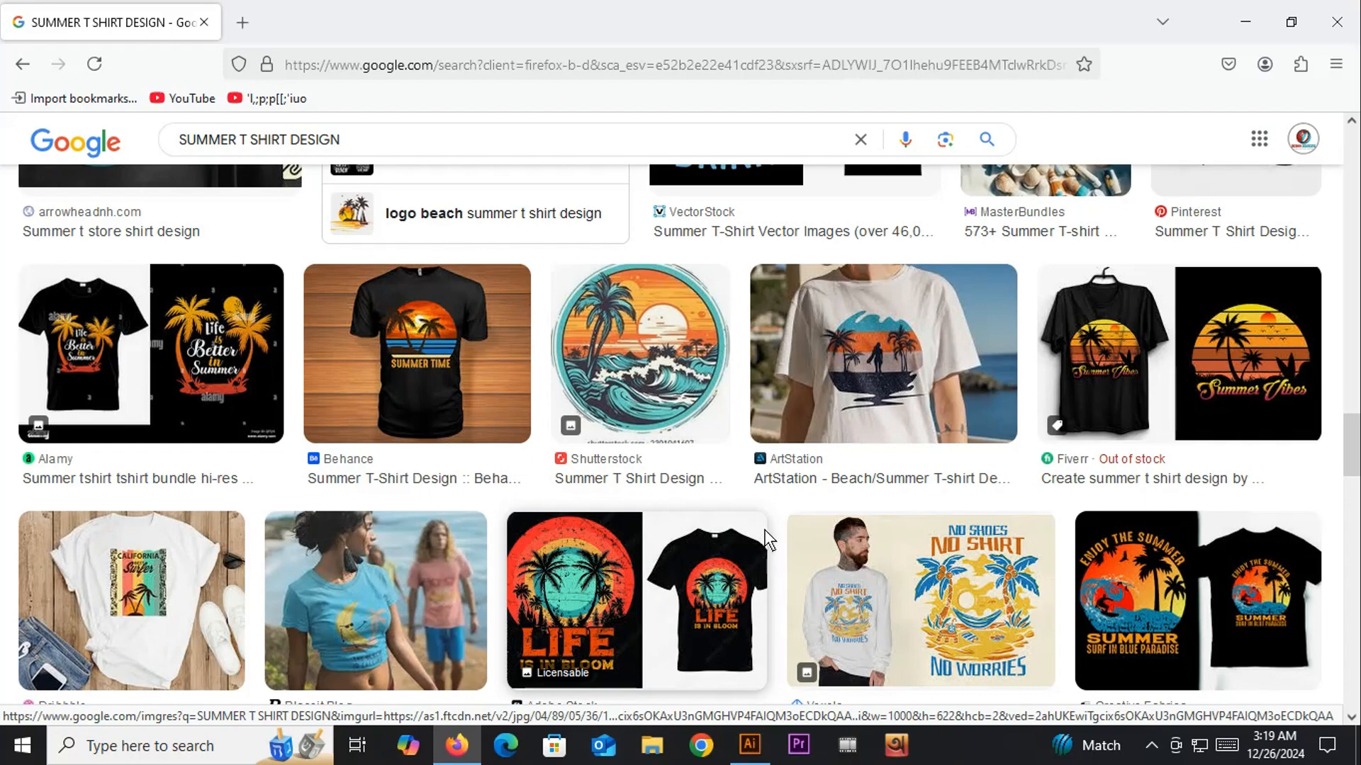
{"action": "scroll", "coordinate": [766, 538], "scroll_direction": "down", "scroll_amount": 4}
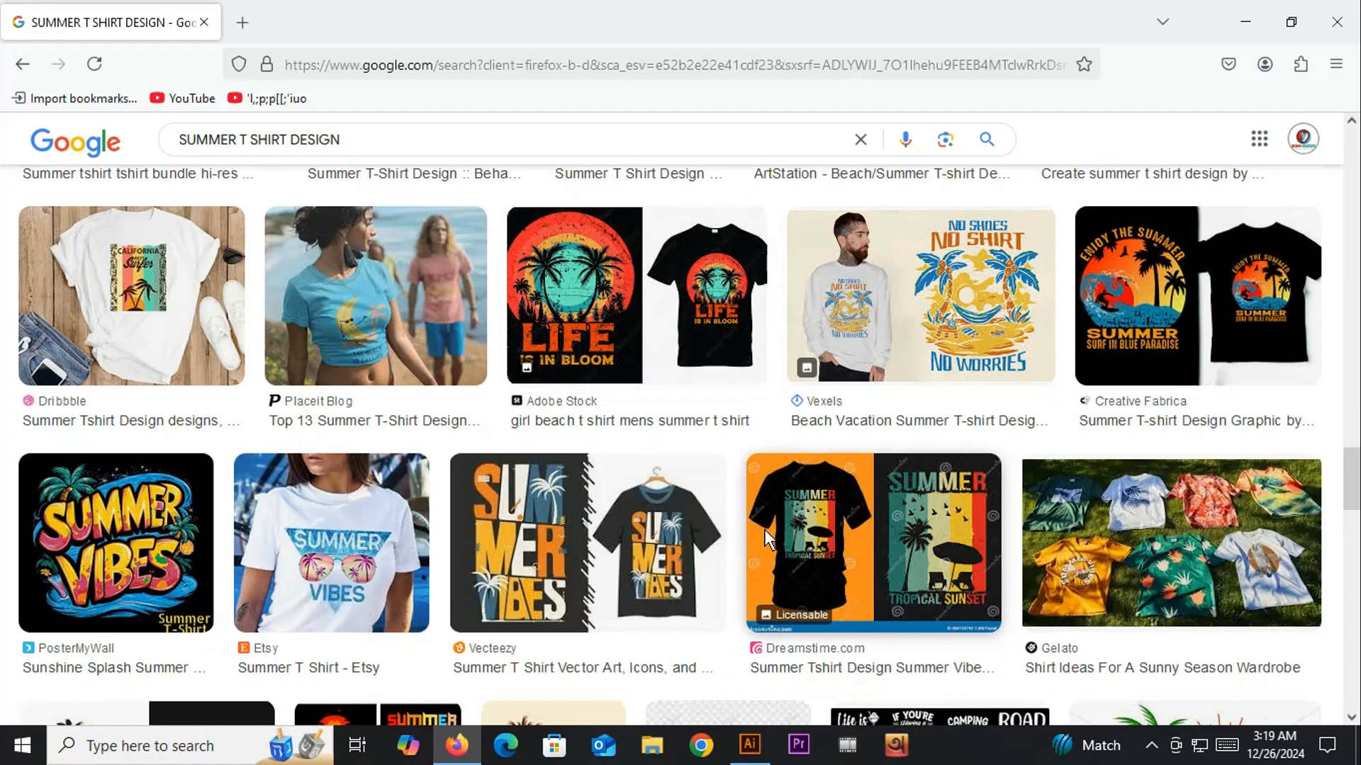
{"action": "scroll", "coordinate": [764, 530], "scroll_direction": "down", "scroll_amount": 2}
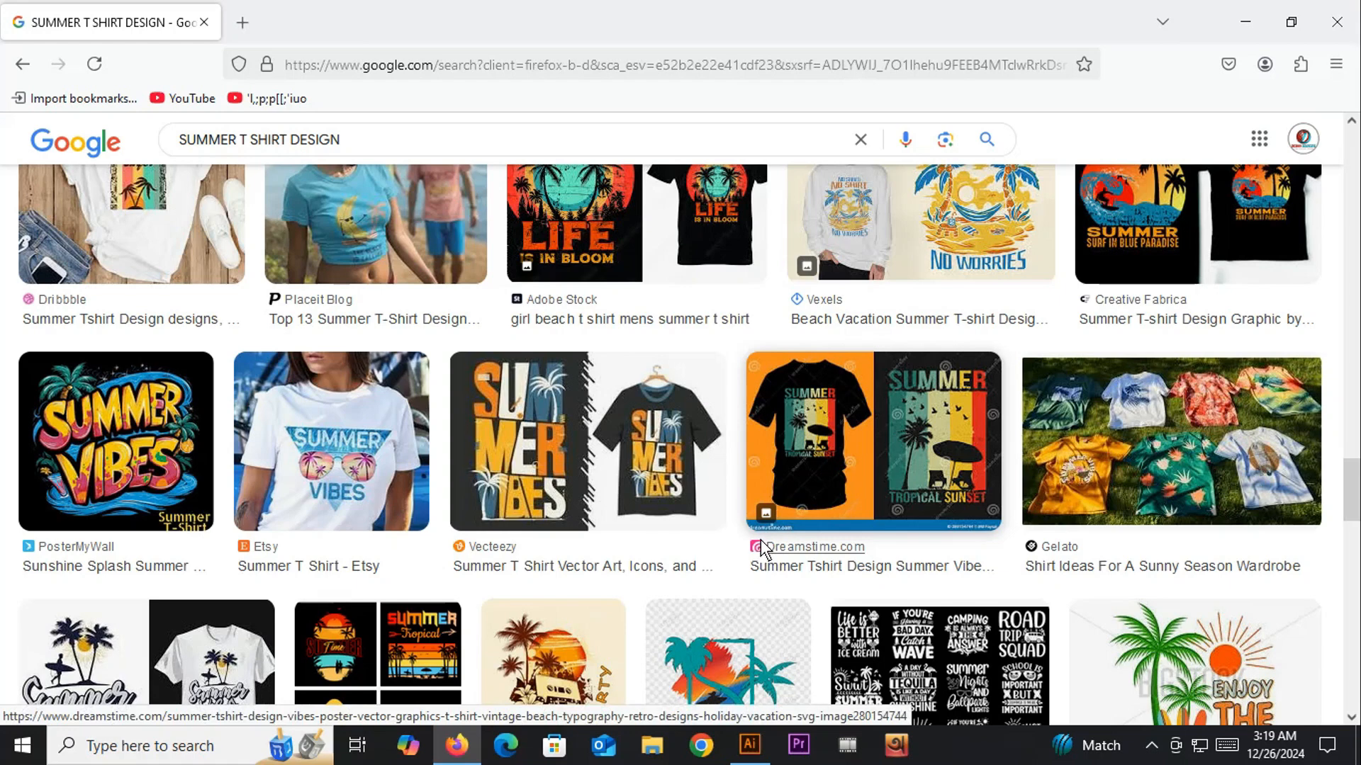
{"action": "scroll", "coordinate": [764, 550], "scroll_direction": "down", "scroll_amount": 2}
{"action": "scroll", "coordinate": [763, 550], "scroll_direction": "down", "scroll_amount": 5}
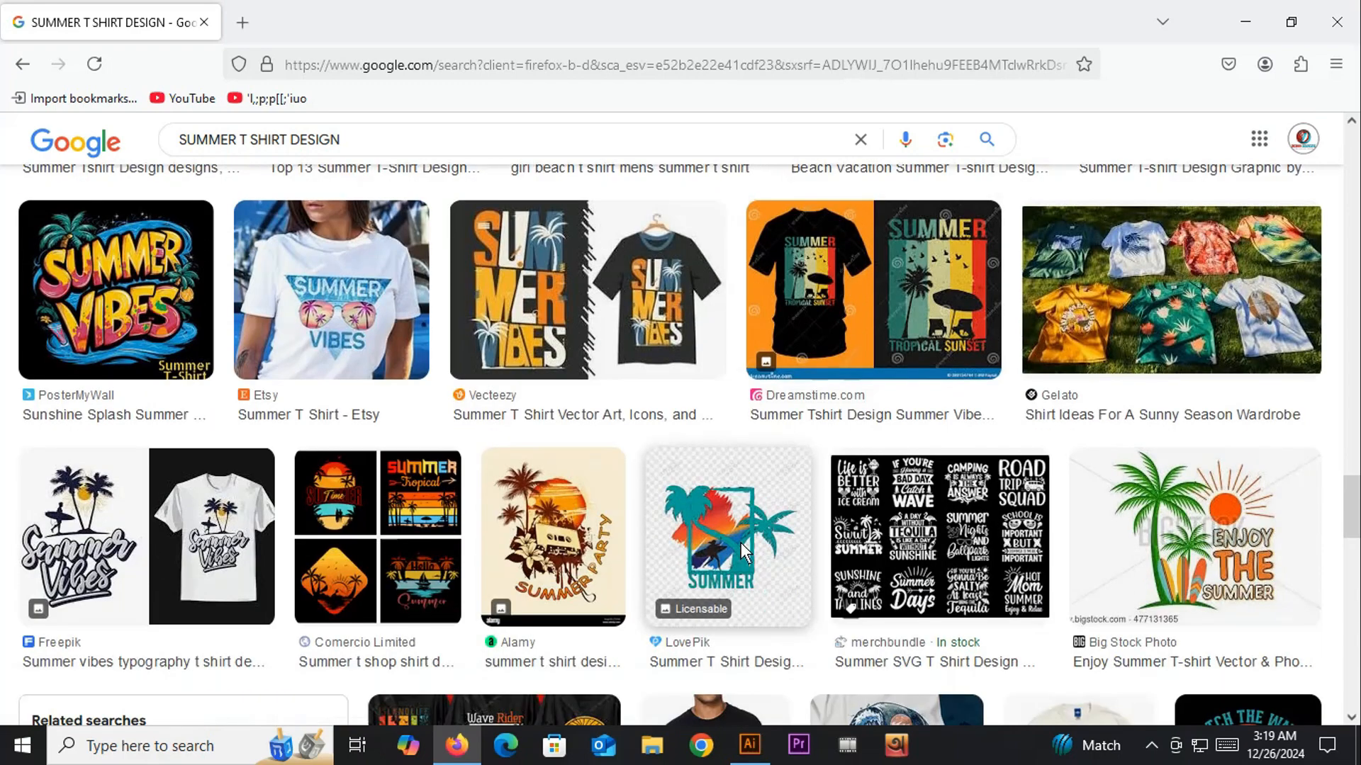
{"action": "scroll", "coordinate": [716, 577], "scroll_direction": "down", "scroll_amount": 5}
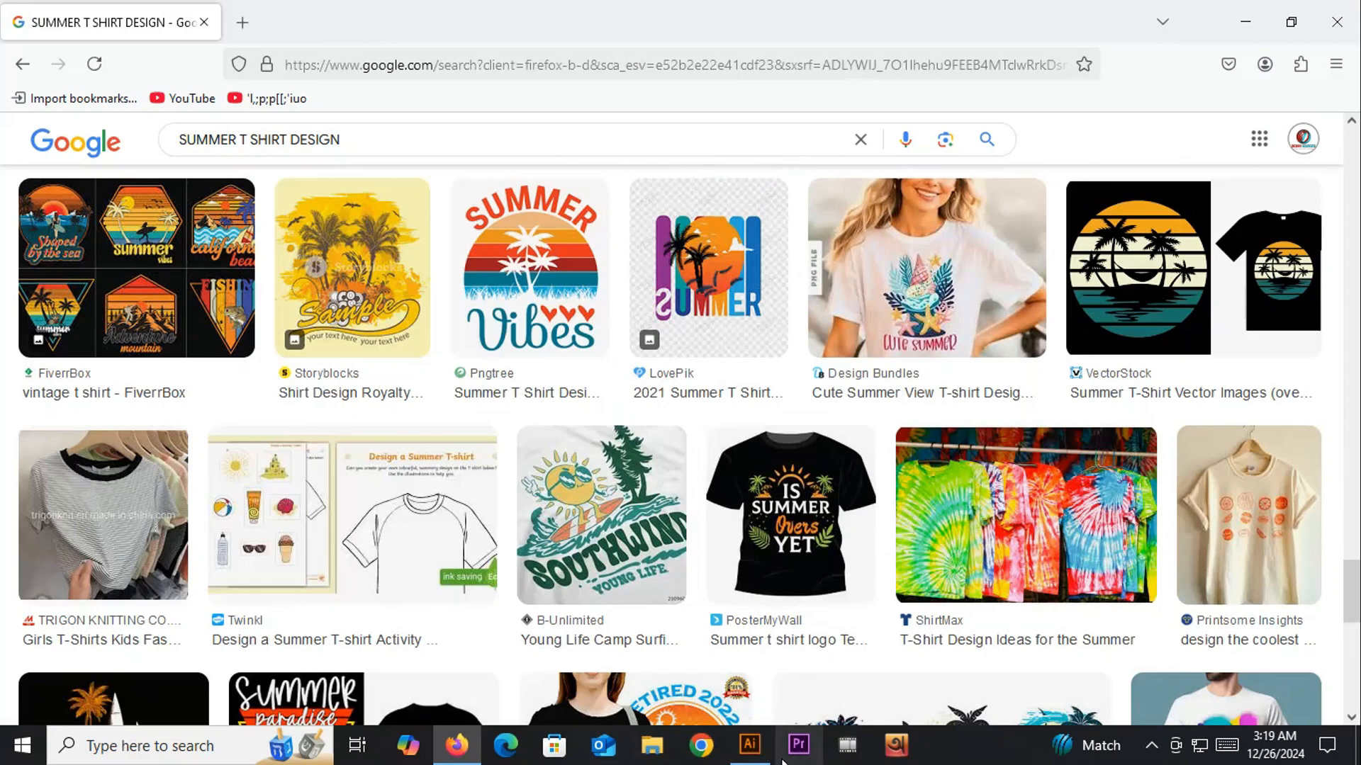
Step: Switch back to Illustrator and check the fonts used by the separate SUMMER and CALIFORNIA text objects
{"action": "left_click", "coordinate": [750, 744]}
{"action": "scroll", "coordinate": [552, 321], "scroll_direction": "down", "scroll_amount": 2}
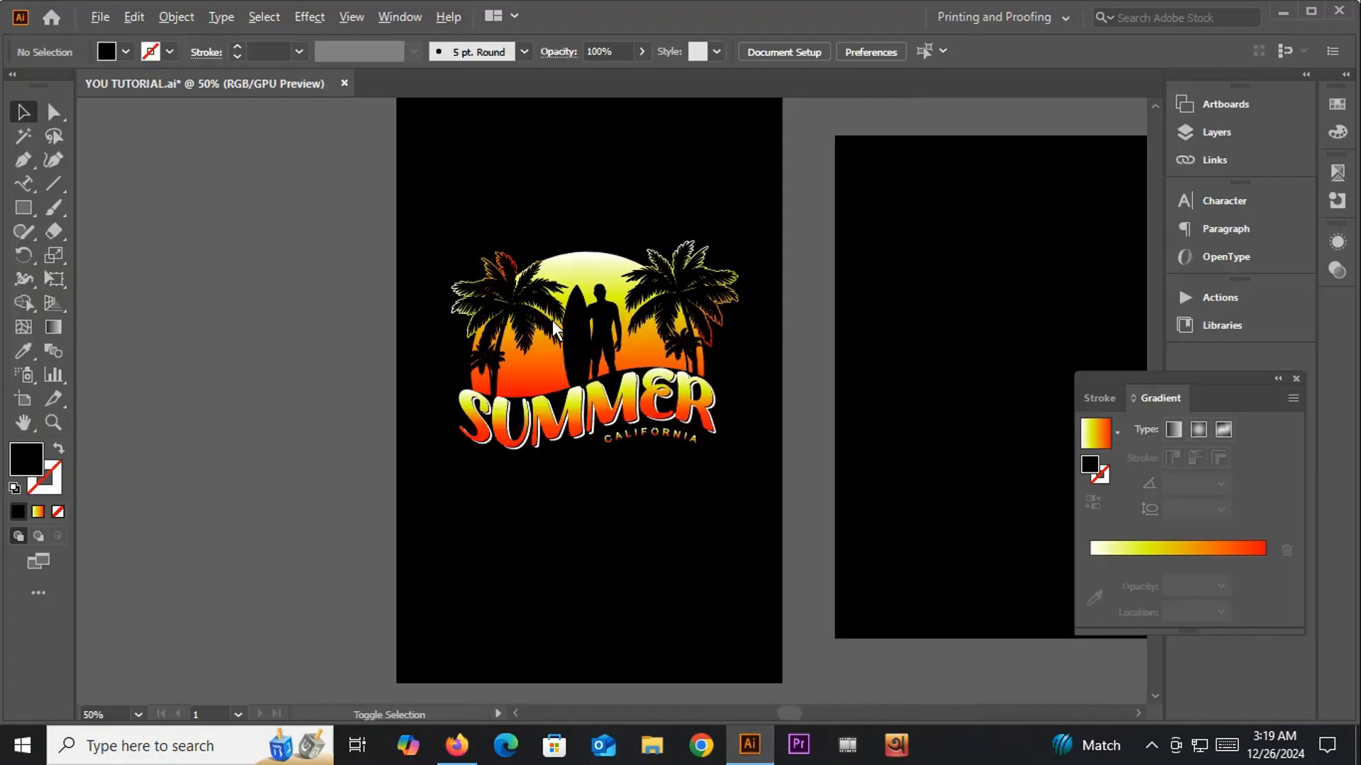
{"action": "scroll", "coordinate": [771, 391], "scroll_direction": "right", "scroll_amount": 2}
{"action": "left_click_drag", "start_coordinate": [770, 391], "coordinate": [520, 407]}
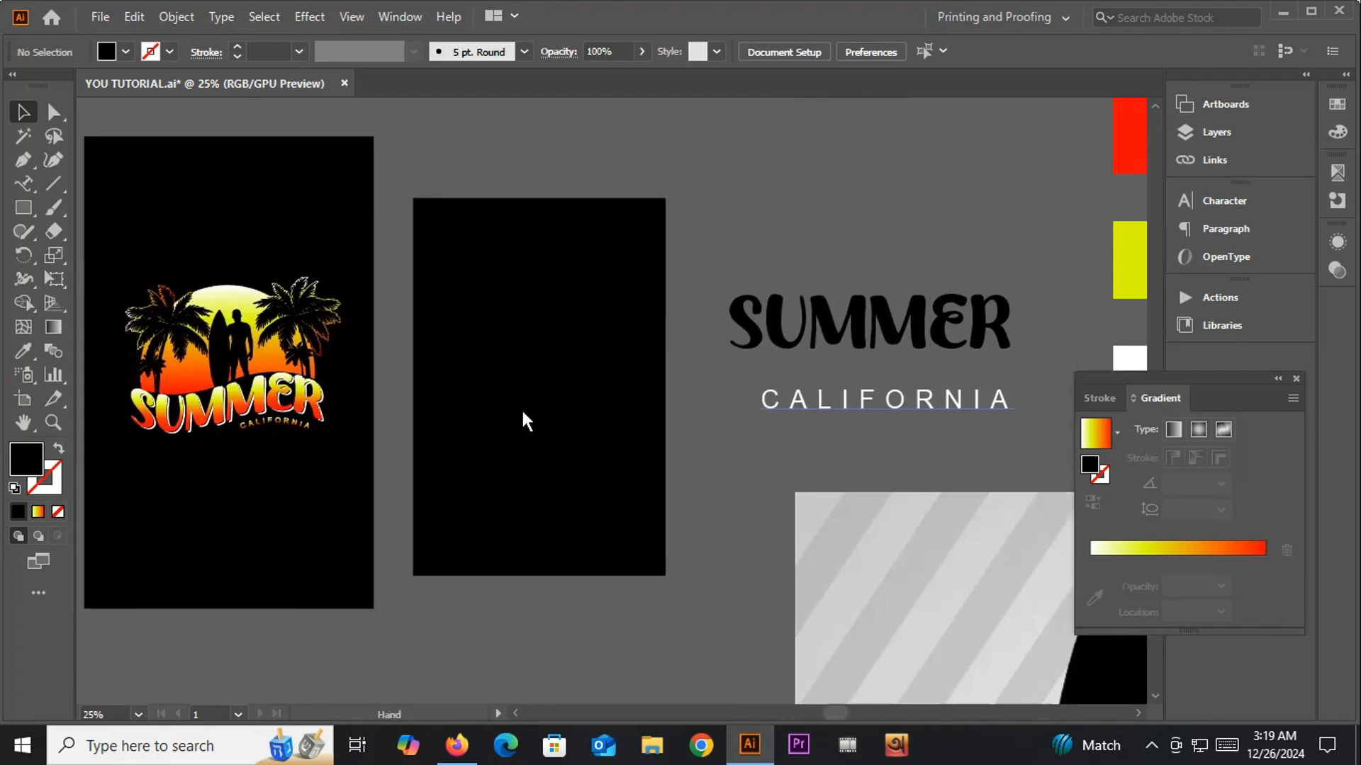
{"action": "left_click", "coordinate": [878, 350]}
{"action": "left_click", "coordinate": [771, 227]}
{"action": "left_click", "coordinate": [905, 414]}
{"action": "left_click", "coordinate": [853, 173]}
{"action": "left_click", "coordinate": [797, 324]}
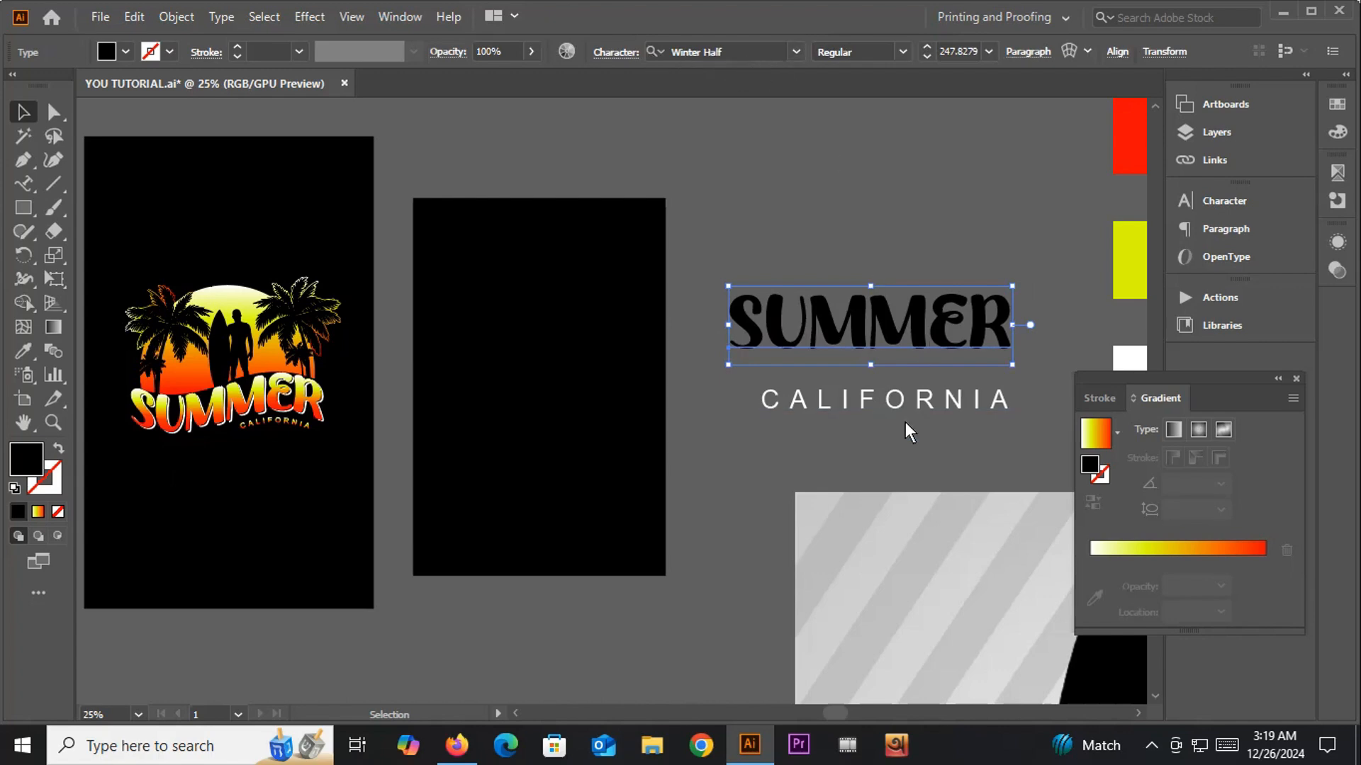
{"action": "left_click", "coordinate": [854, 394]}
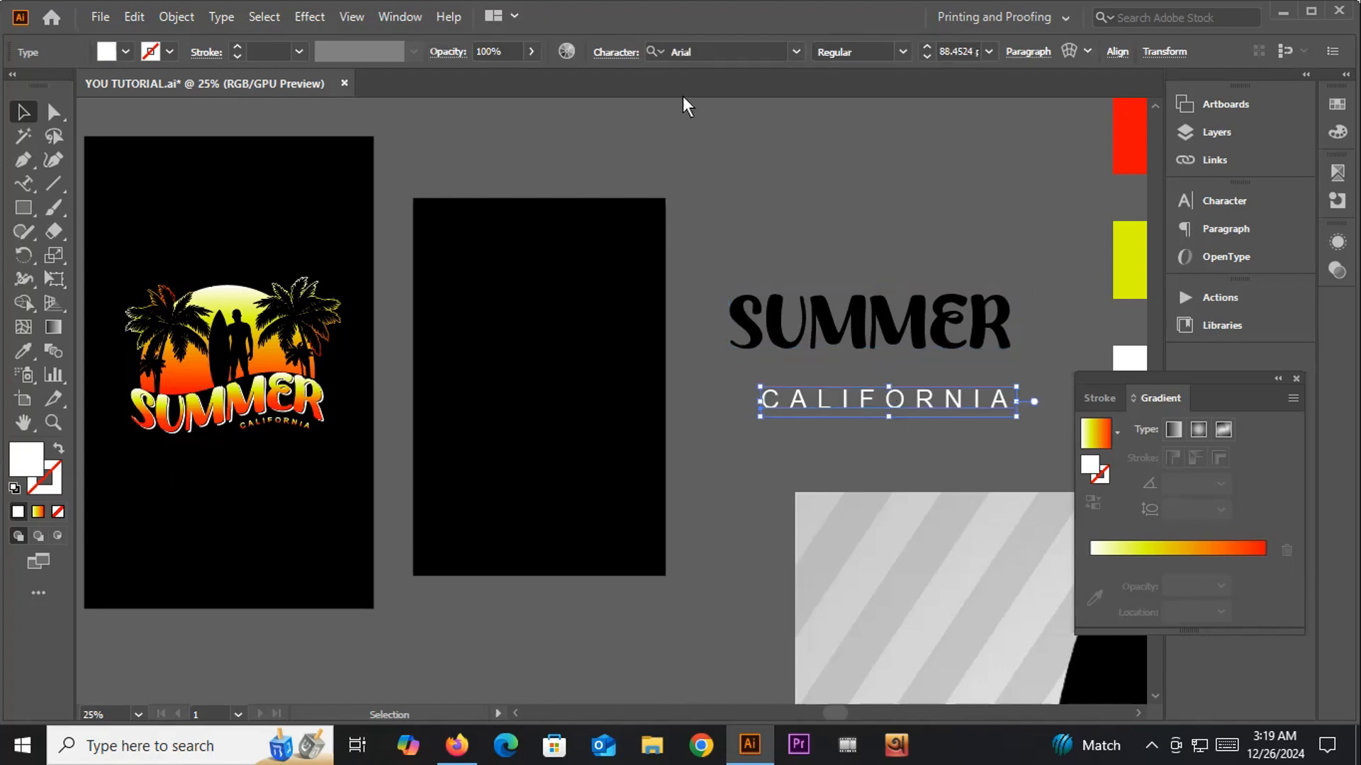
{"action": "left_click", "coordinate": [1151, 746]}
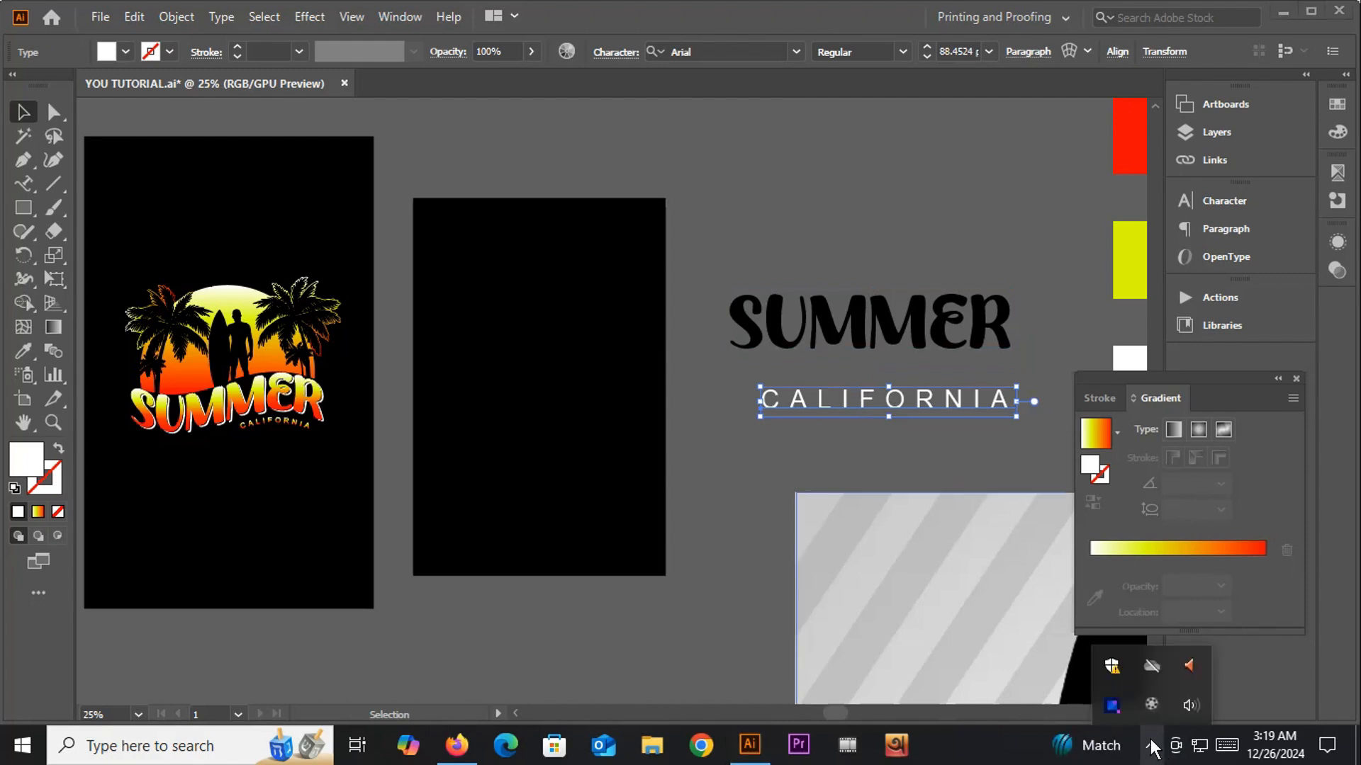
{"action": "left_click", "coordinate": [704, 206]}
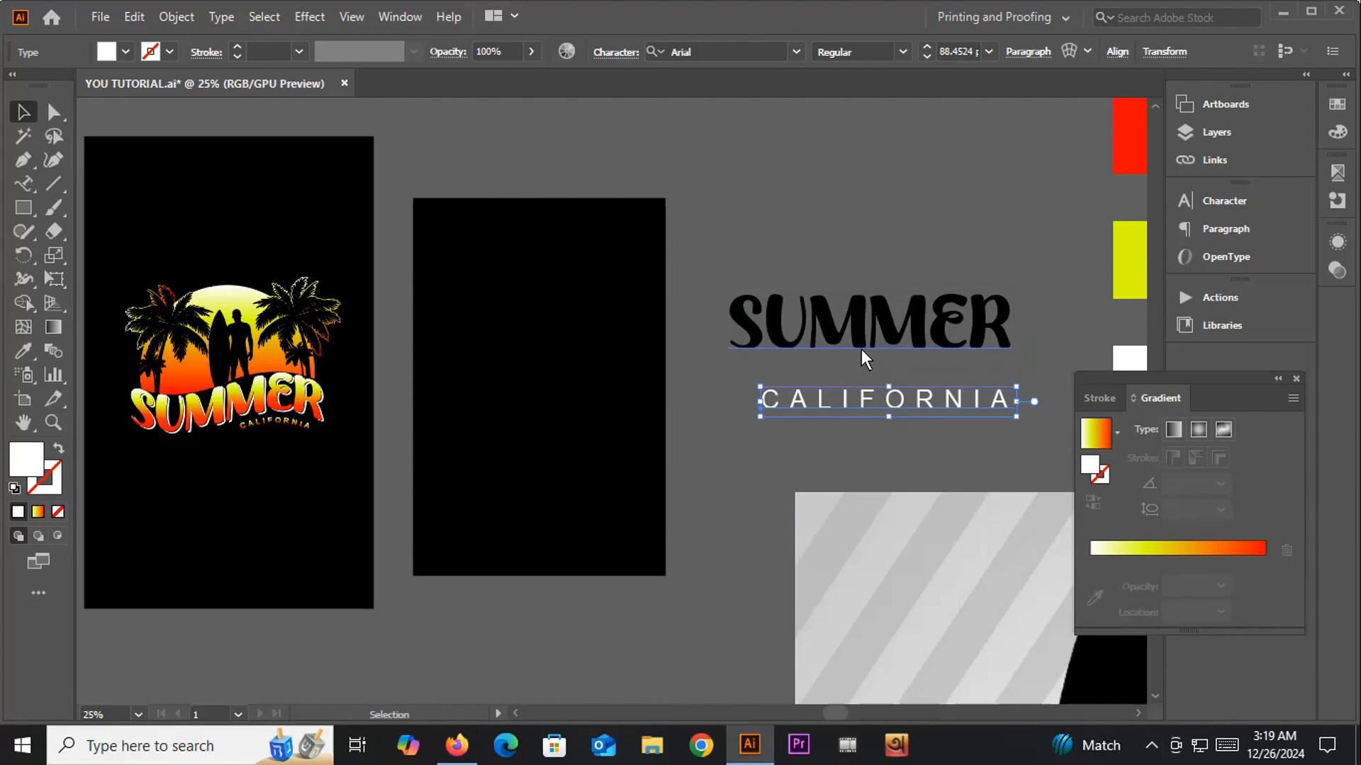
Step: Place a copy of the black SUMMER text on the empty black artboard and convert the copy to outlines
{"action": "left_click", "coordinate": [837, 323]}
{"action": "scroll", "coordinate": [899, 446], "scroll_direction": "left", "scroll_amount": 3}
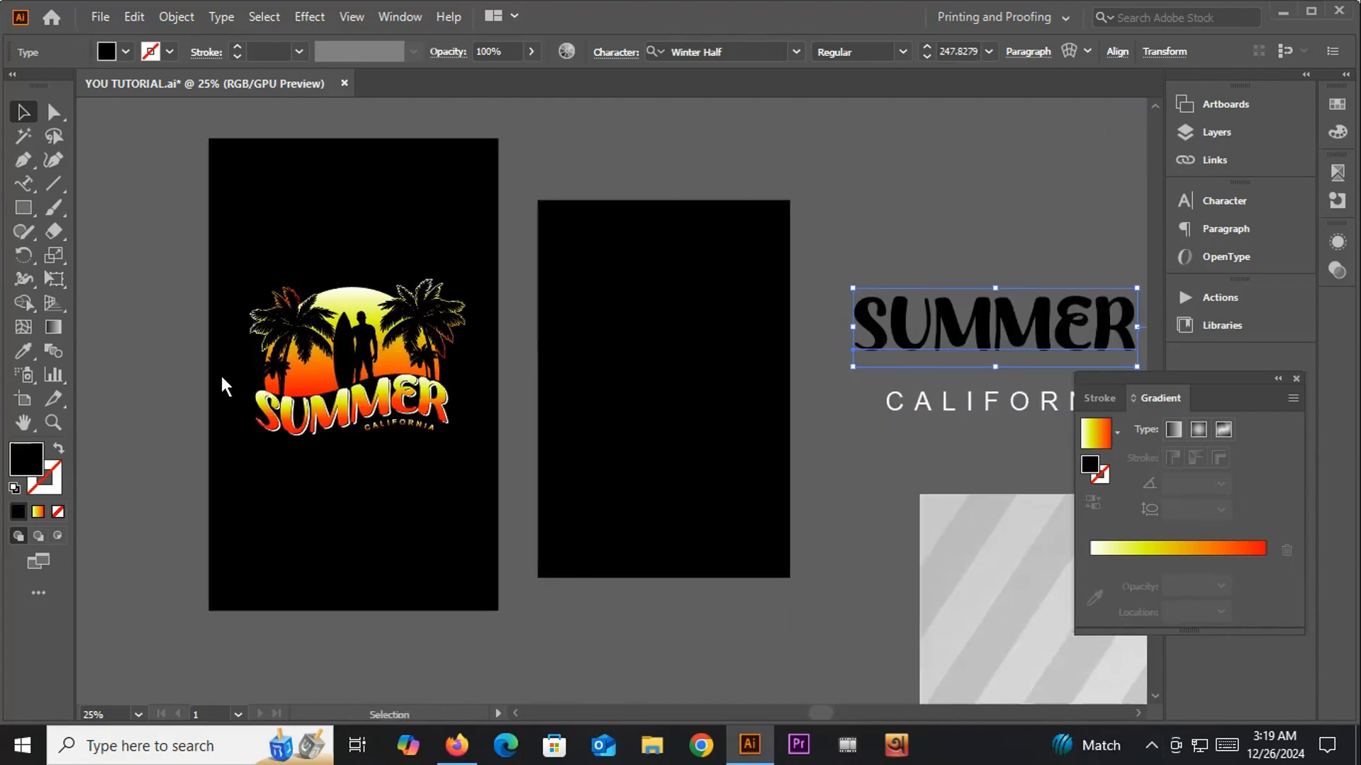
{"action": "scroll", "coordinate": [555, 445], "scroll_direction": "right", "scroll_amount": 1}
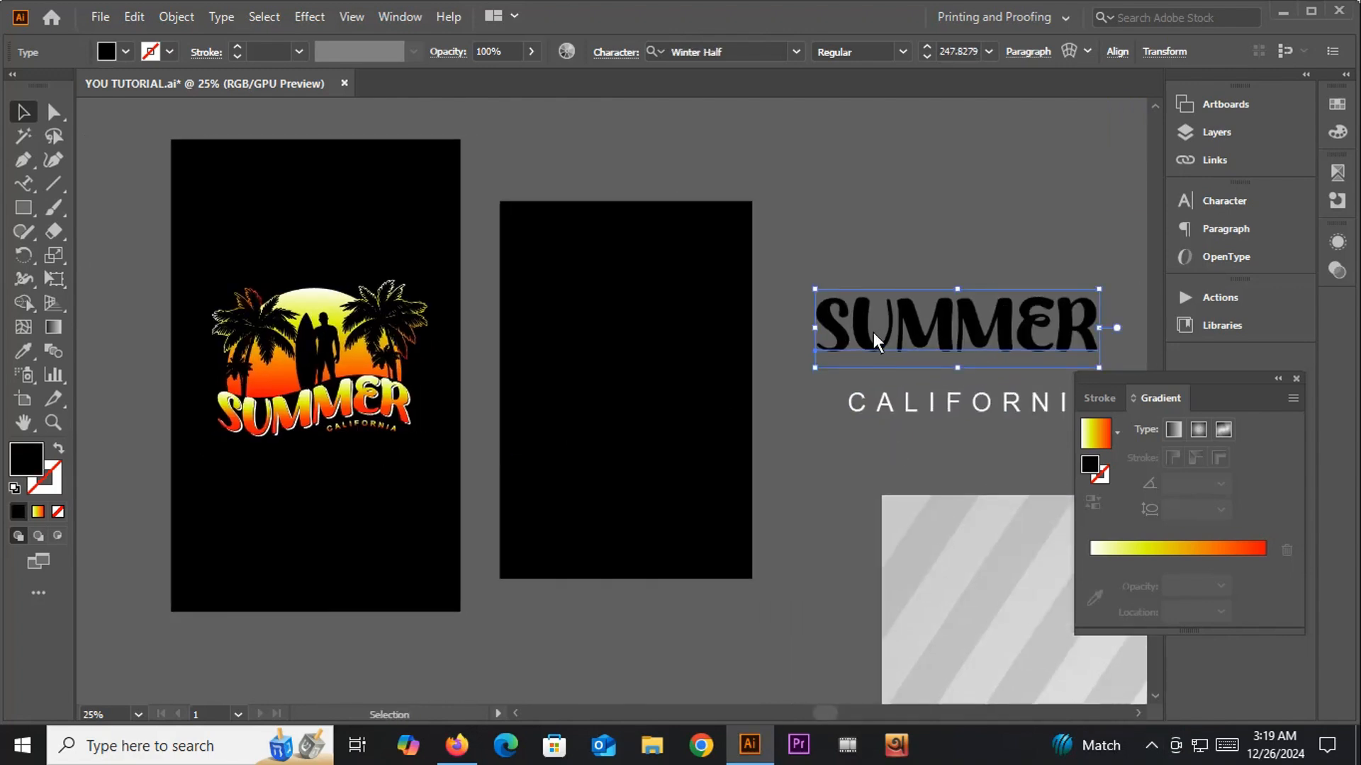
{"action": "left_click_drag", "start_coordinate": [971, 338], "coordinate": [633, 383]}
{"action": "right_click", "coordinate": [633, 383]}
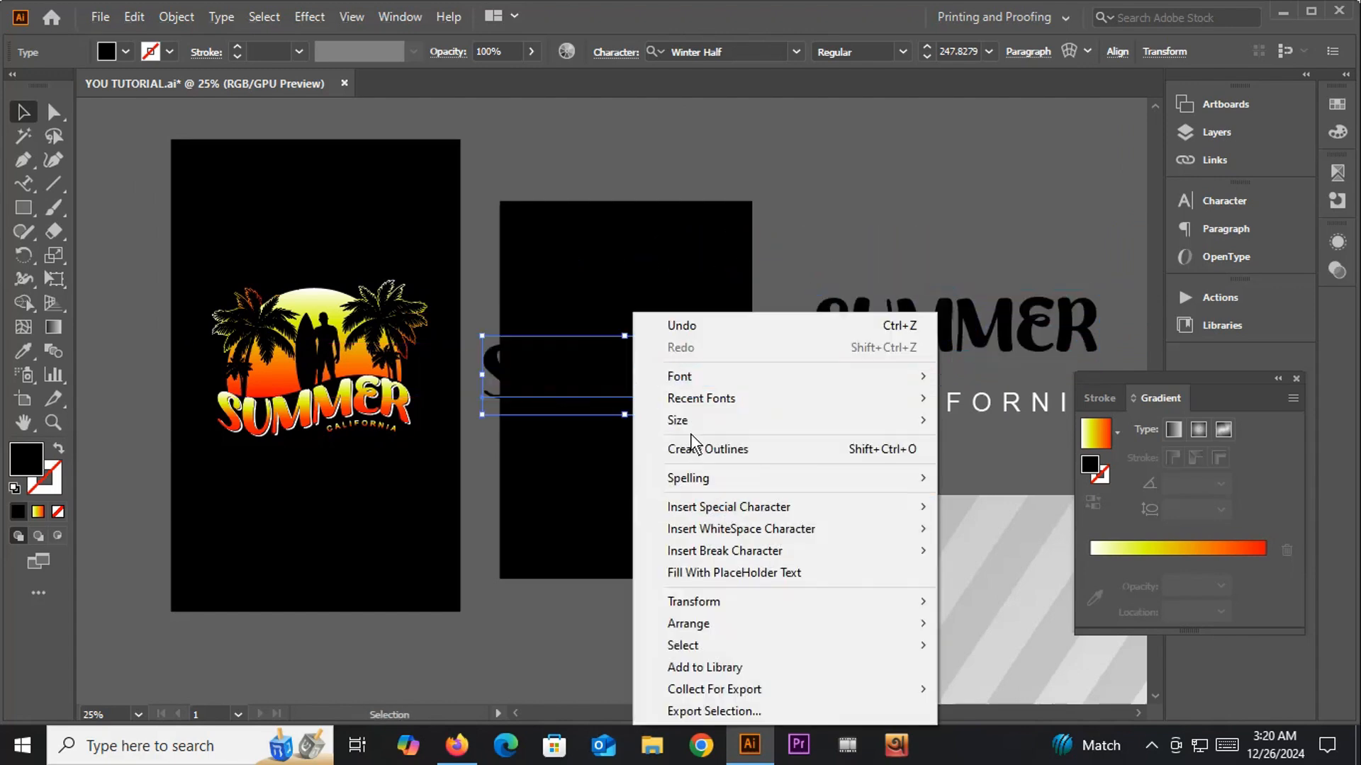
{"action": "left_click", "coordinate": [698, 453]}
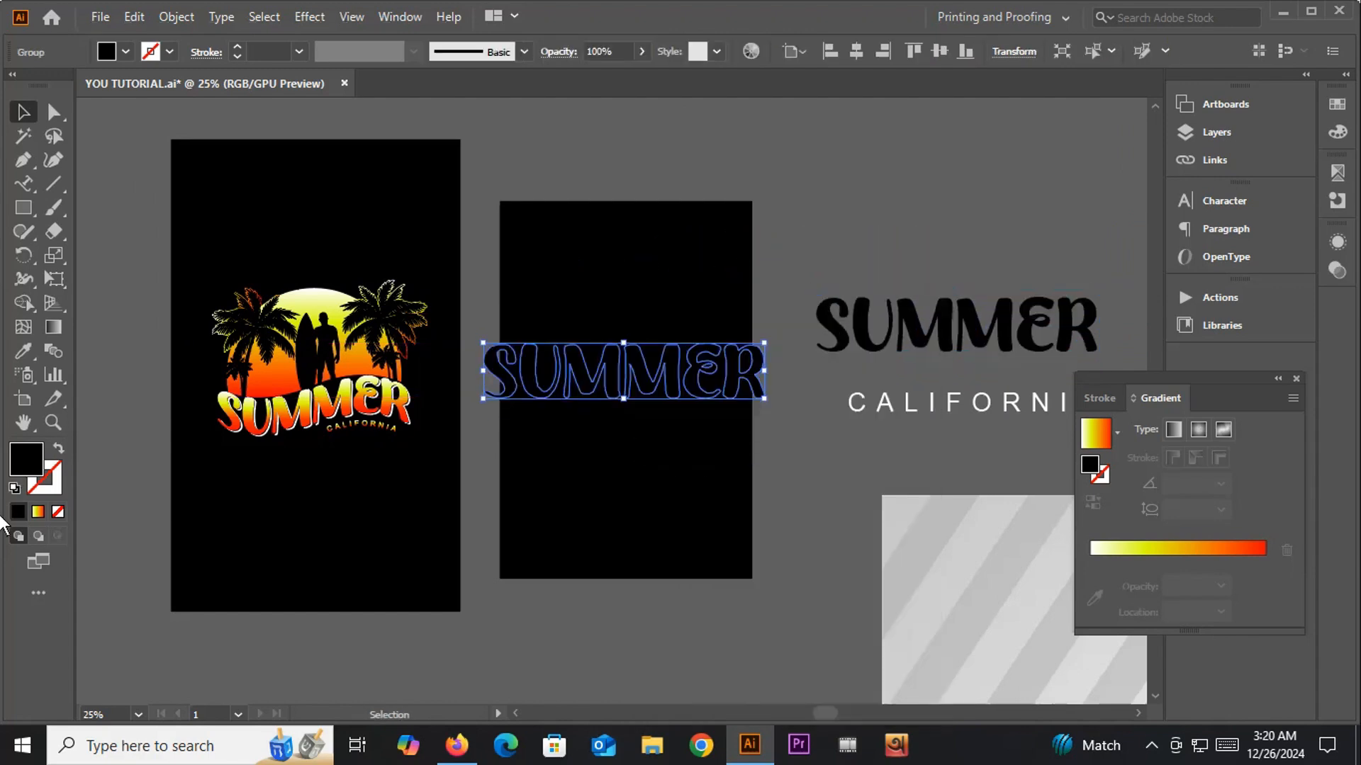
Step: Fill the outlined SUMMER lettering on the black artboard with a yellow-green colour
{"action": "double_click", "coordinate": [25, 459]}
{"action": "left_click", "coordinate": [482, 246]}
{"action": "left_click", "coordinate": [744, 218]}
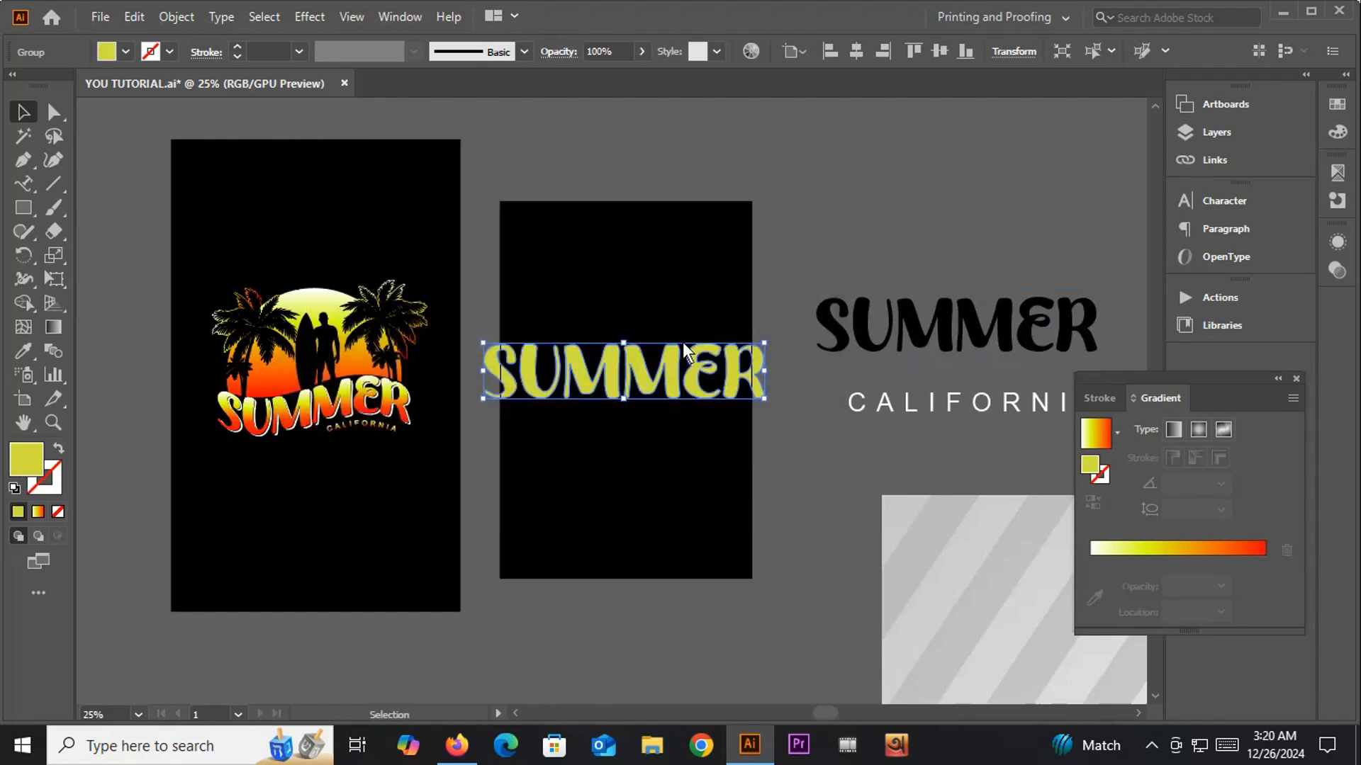
Step: Scale the SUMMER lettering down proportionally from its centre to about half its width and centre it horizontally on the artboard
{"action": "key", "text": "ctrl+plus"}
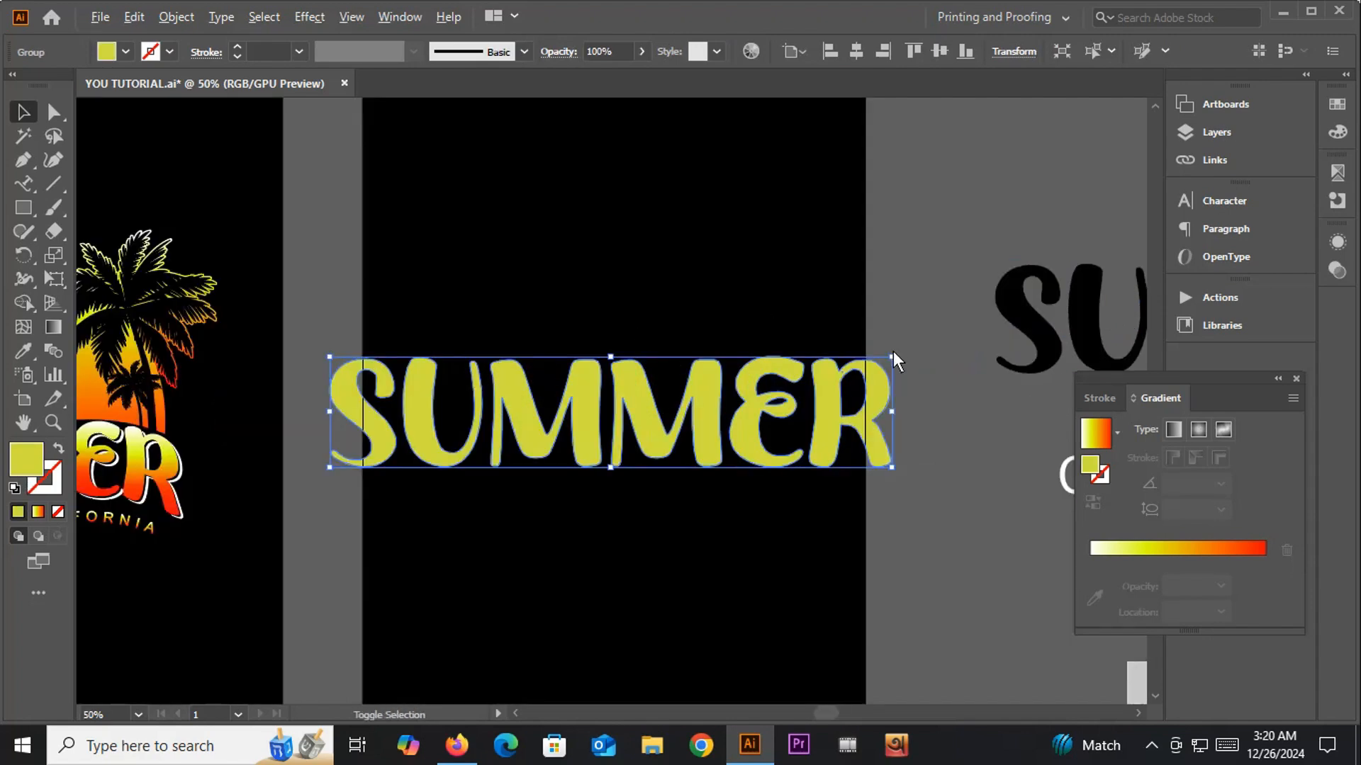
{"action": "left_click_drag", "start_coordinate": [893, 351], "coordinate": [757, 383]}
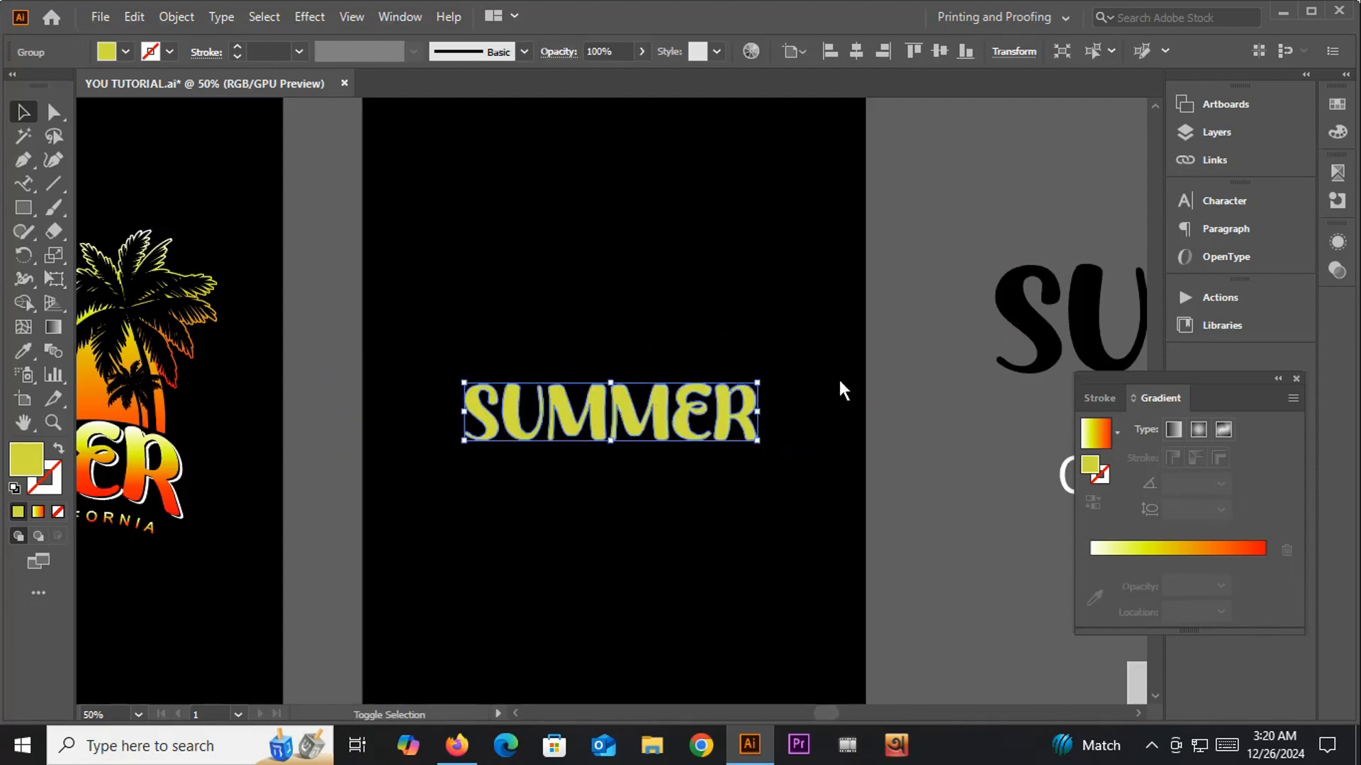
{"action": "left_click", "coordinate": [853, 51]}
Step: Apply a horizontal Flag warp effect with a 50% bend to the SUMMER lettering
{"action": "scroll", "coordinate": [564, 419], "scroll_direction": "up", "scroll_amount": 2}
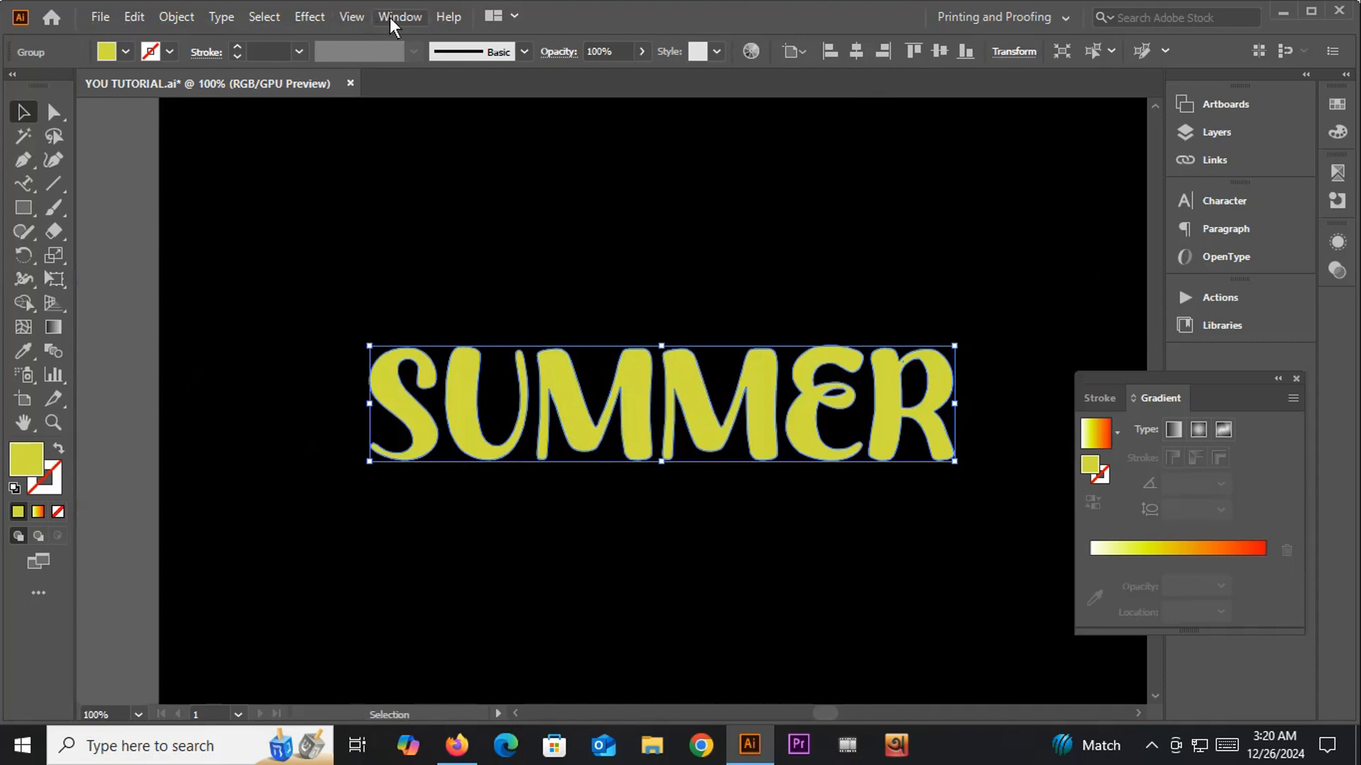
{"action": "left_click", "coordinate": [309, 17]}
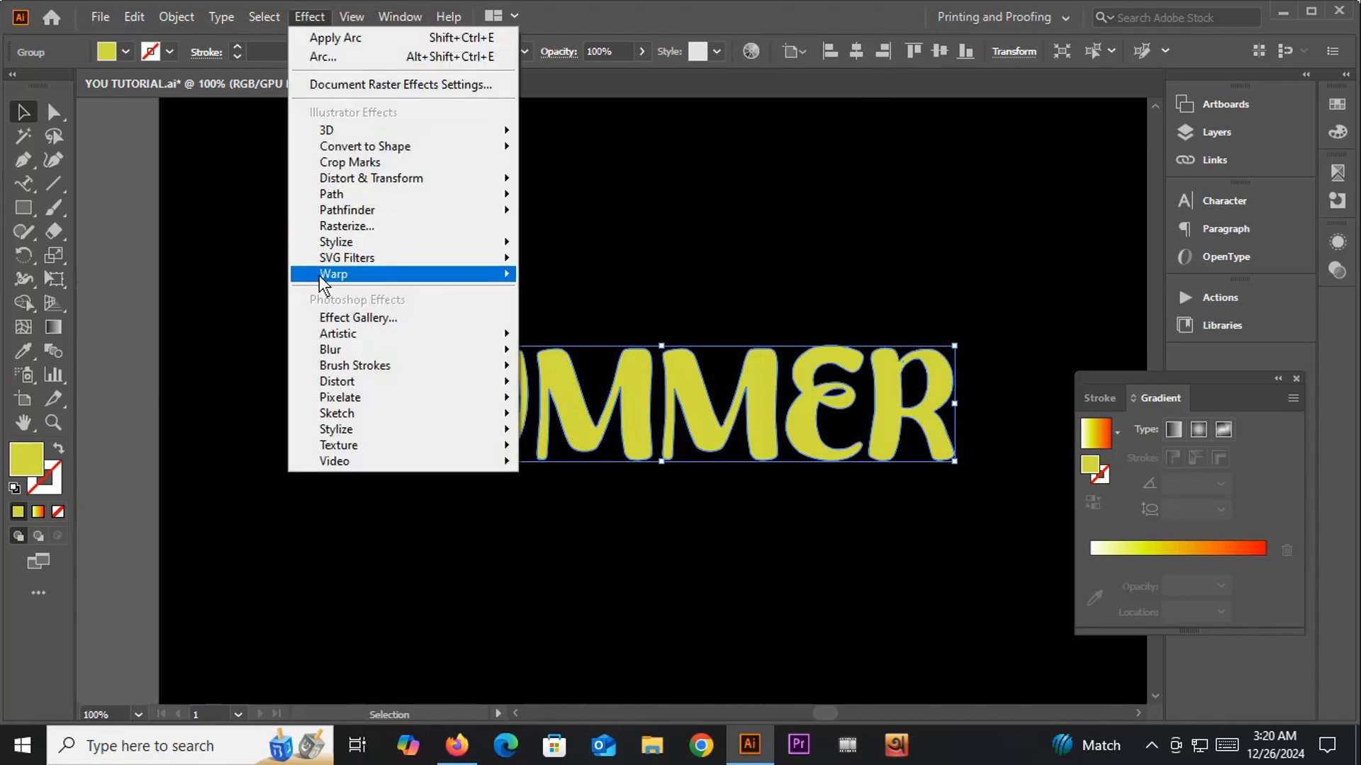
{"action": "mouse_move", "coordinate": [319, 274]}
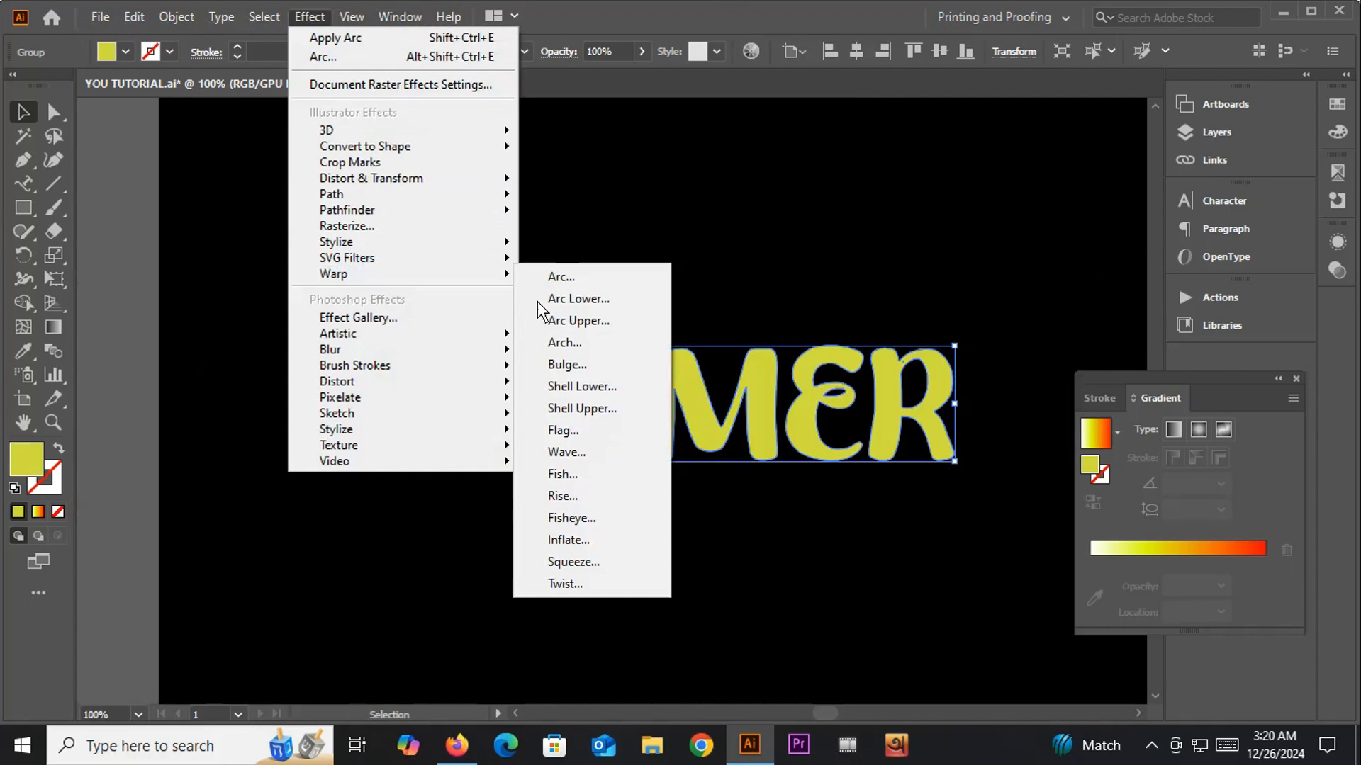
{"action": "left_click", "coordinate": [565, 430]}
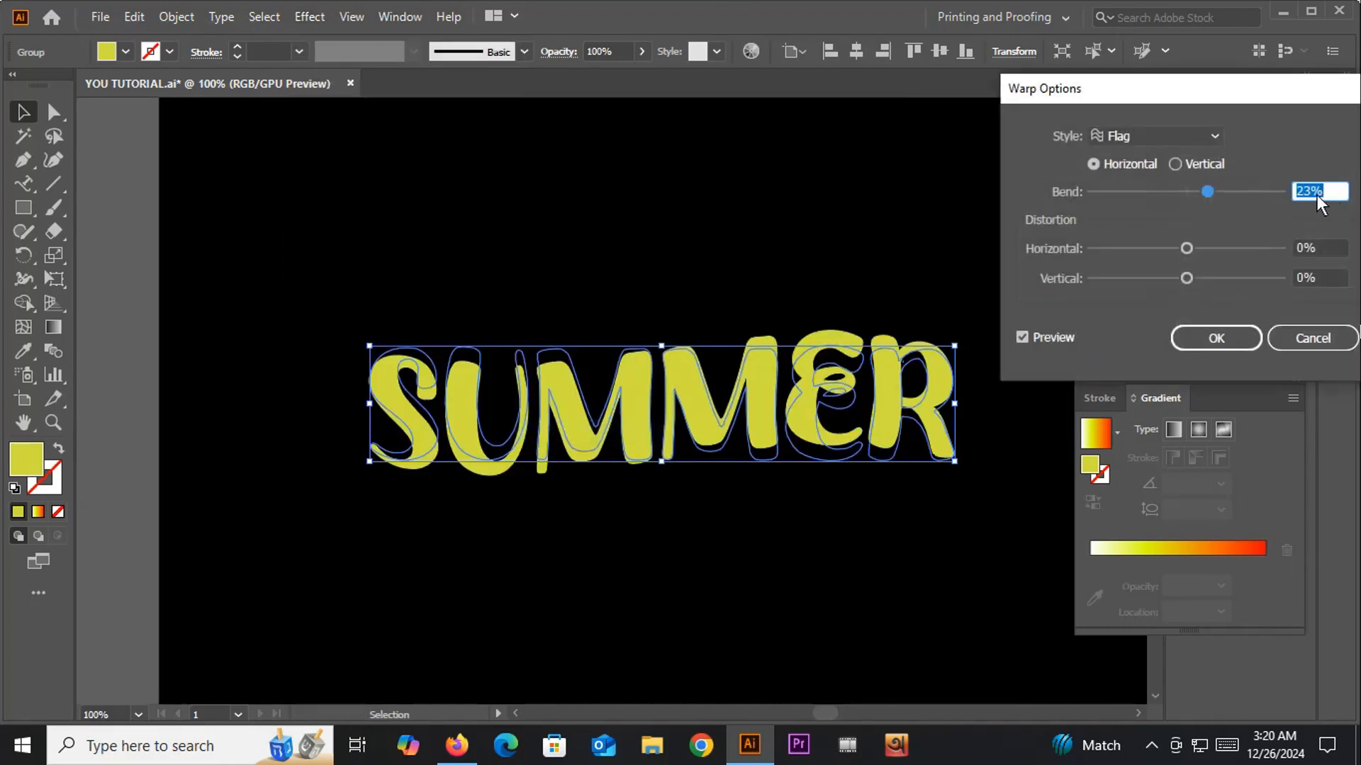
{"action": "type", "text": "50"}
{"action": "left_click", "coordinate": [1230, 338]}
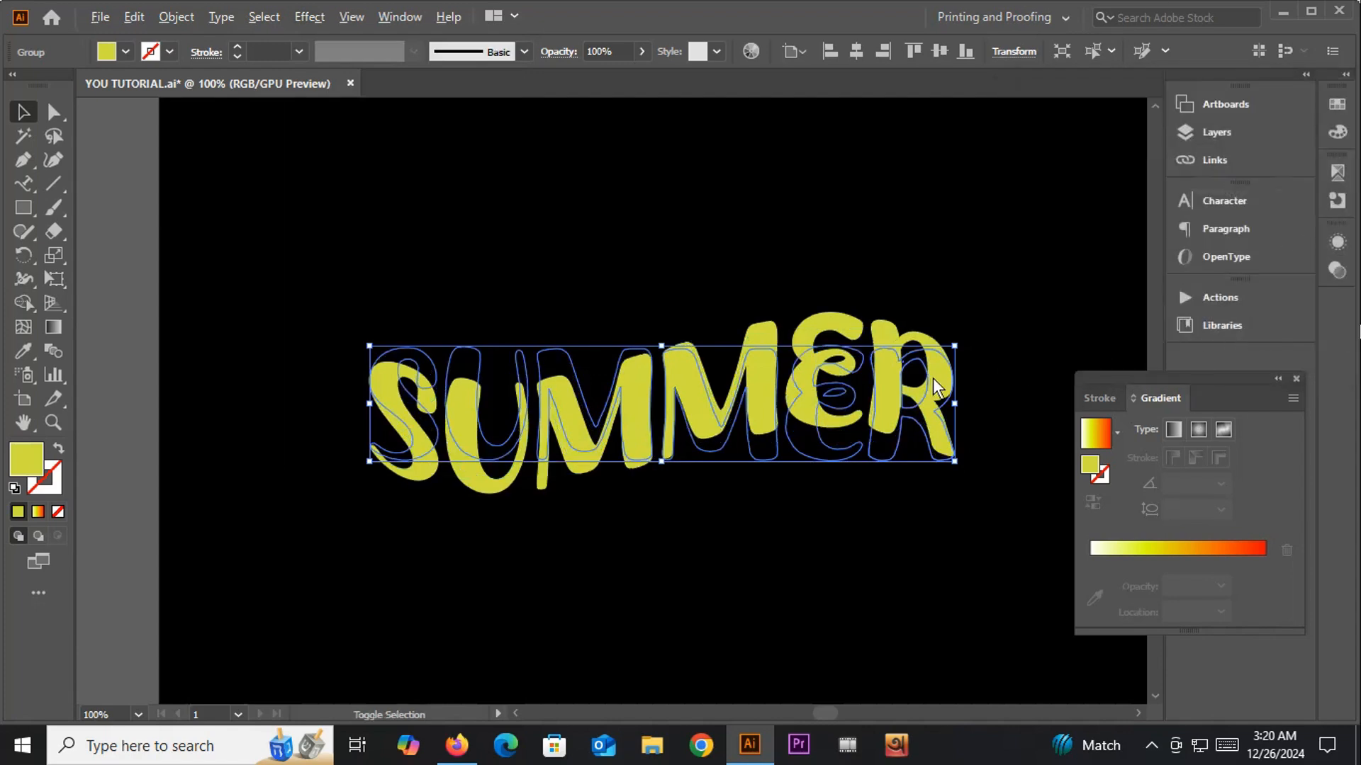
Step: Expand the appearance of the flag-warped SUMMER lettering on the new black artboard
{"action": "scroll", "coordinate": [933, 377], "scroll_direction": "down", "scroll_amount": 3}
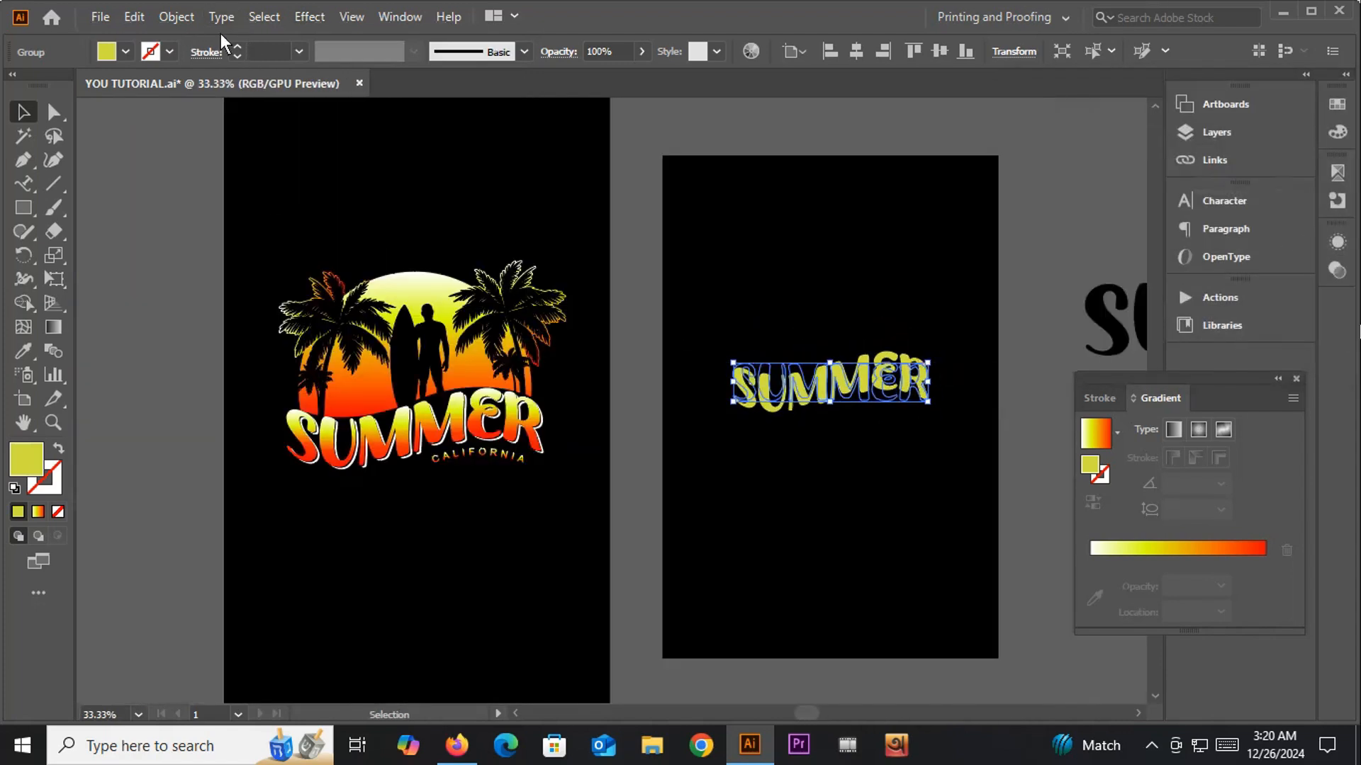
{"action": "left_click", "coordinate": [178, 18]}
{"action": "left_click", "coordinate": [275, 262]}
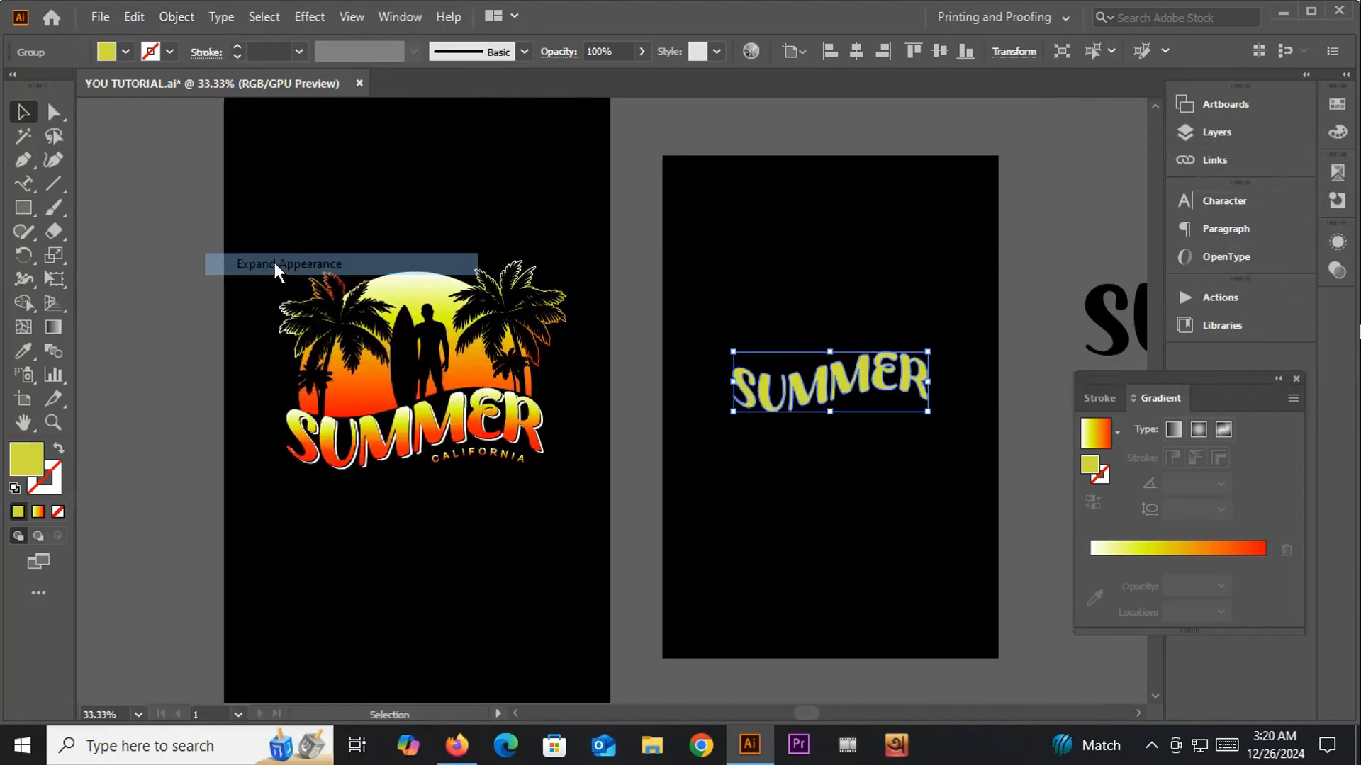
{"action": "left_click", "coordinate": [871, 556]}
{"action": "left_click_drag", "start_coordinate": [870, 556], "coordinate": [711, 509]}
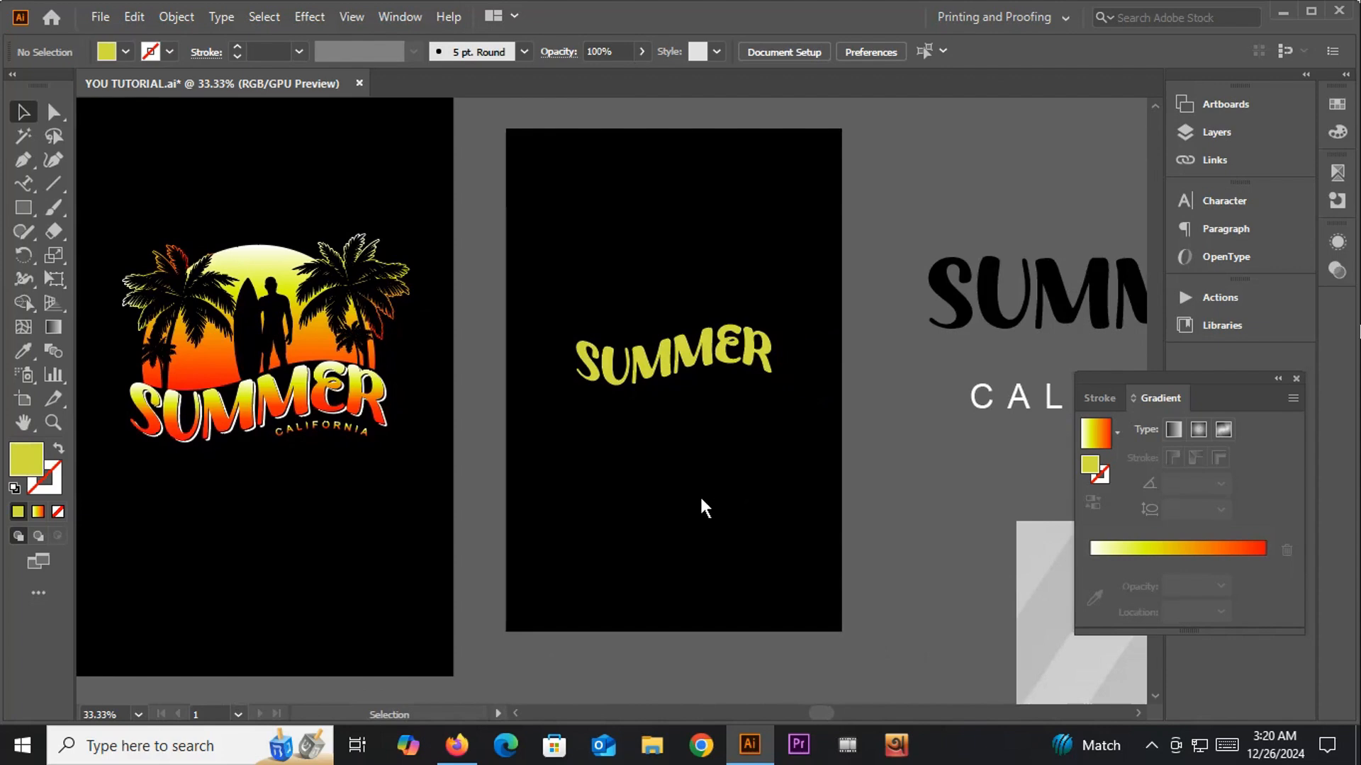
Step: Fill the expanded SUMMER lettering with the white, yellow-green and red linear gradient at -90°
{"action": "left_click", "coordinate": [612, 379]}
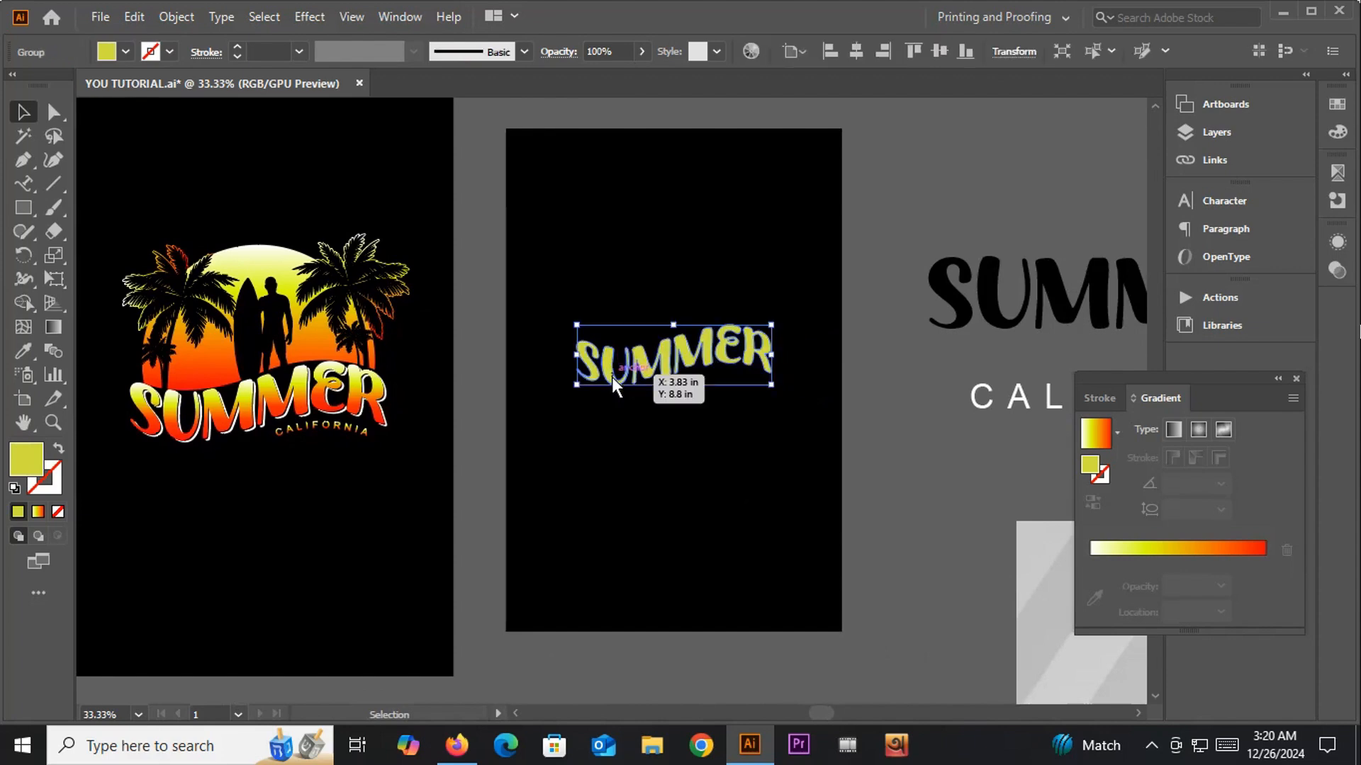
{"action": "key", "text": "ctrl+minus"}
{"action": "left_click_drag", "start_coordinate": [735, 419], "coordinate": [352, 474]}
{"action": "left_click_drag", "start_coordinate": [1017, 444], "coordinate": [593, 471]}
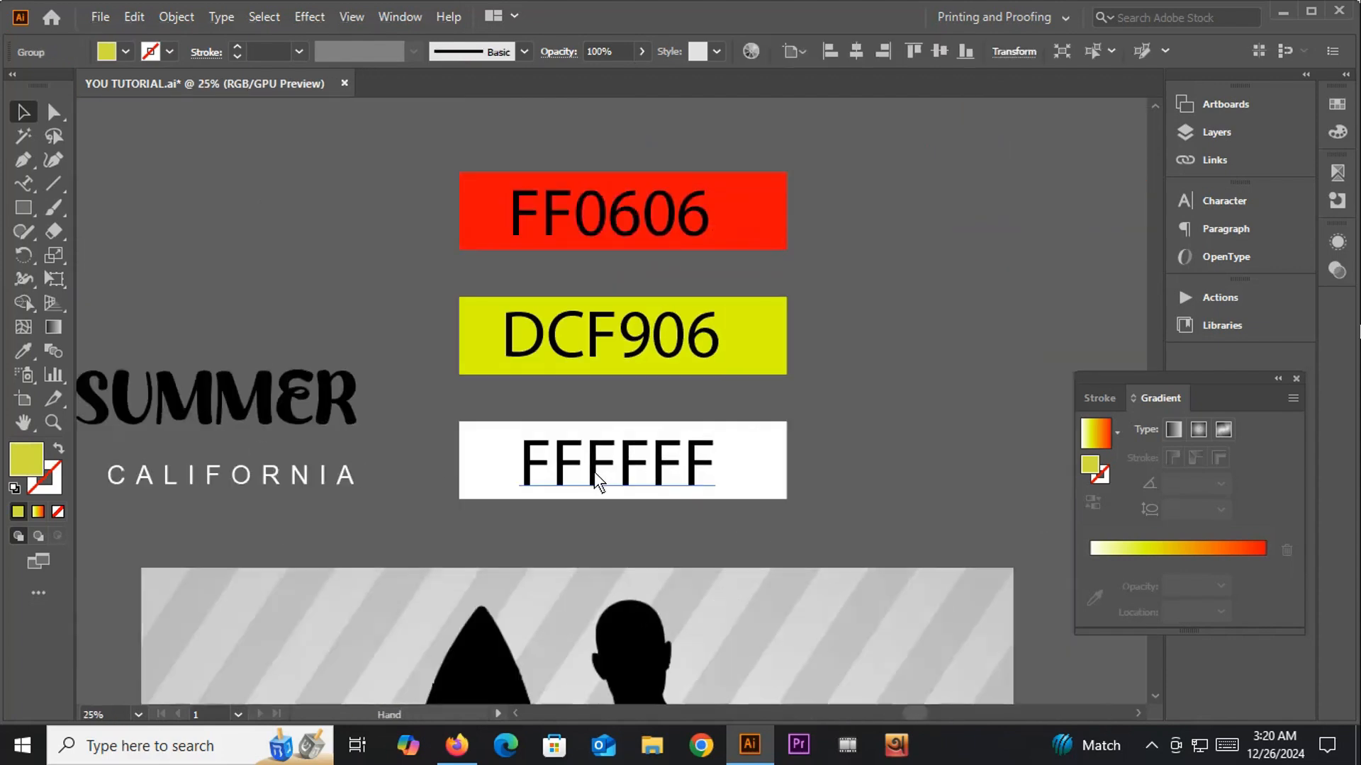
{"action": "scroll", "coordinate": [714, 192], "scroll_direction": "up", "scroll_amount": 1}
{"action": "scroll", "coordinate": [755, 235], "scroll_direction": "down", "scroll_amount": 3}
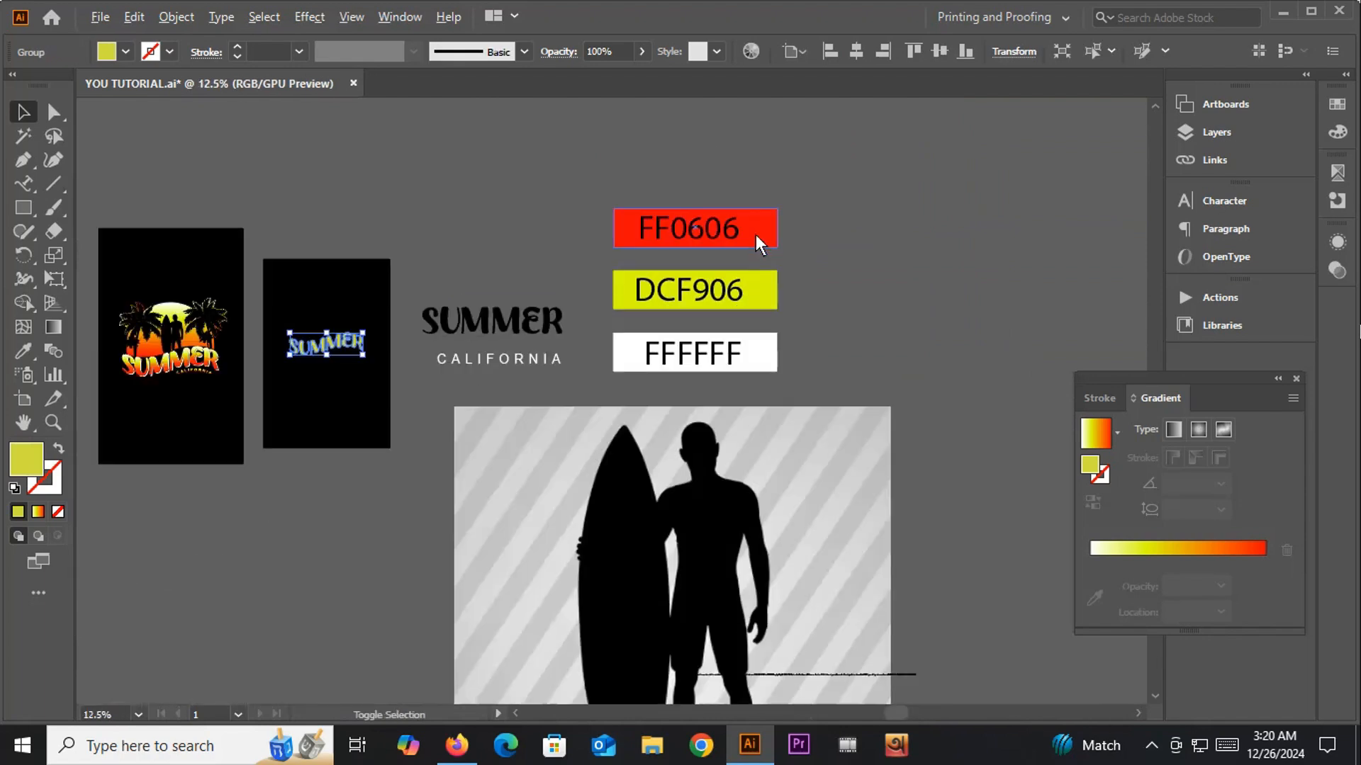
{"action": "left_click_drag", "start_coordinate": [628, 324], "coordinate": [798, 298]}
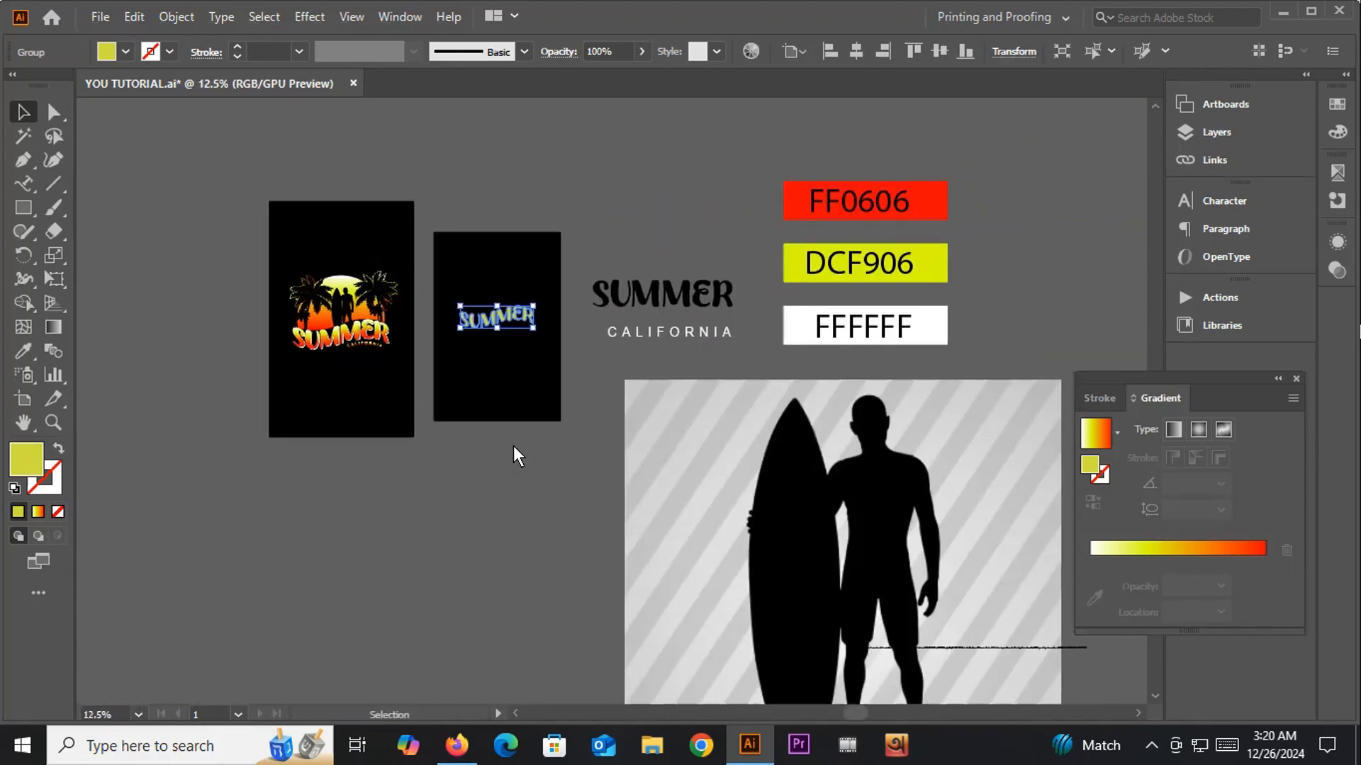
{"action": "left_click", "coordinate": [483, 325]}
{"action": "left_click", "coordinate": [39, 512]}
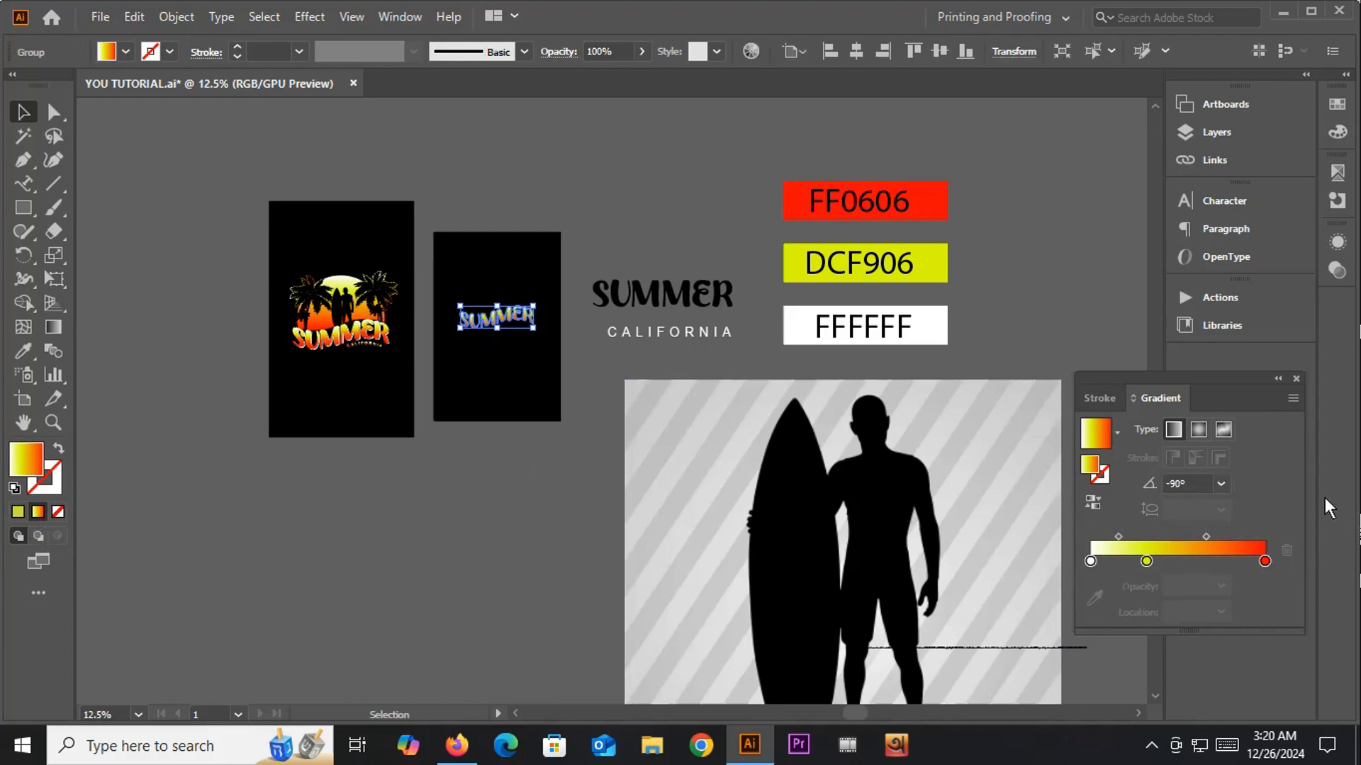
{"action": "left_click", "coordinate": [1257, 563]}
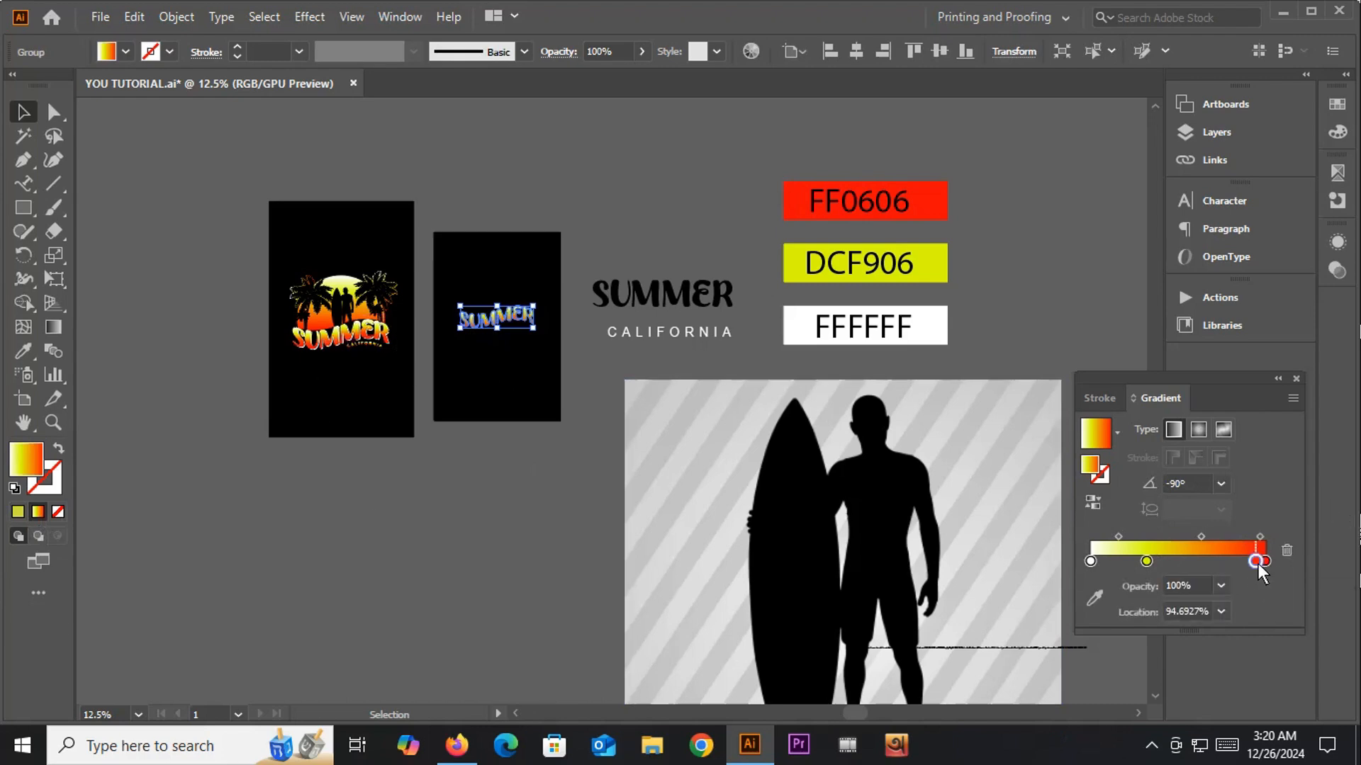
{"action": "left_click_drag", "start_coordinate": [1257, 563], "coordinate": [1234, 567]}
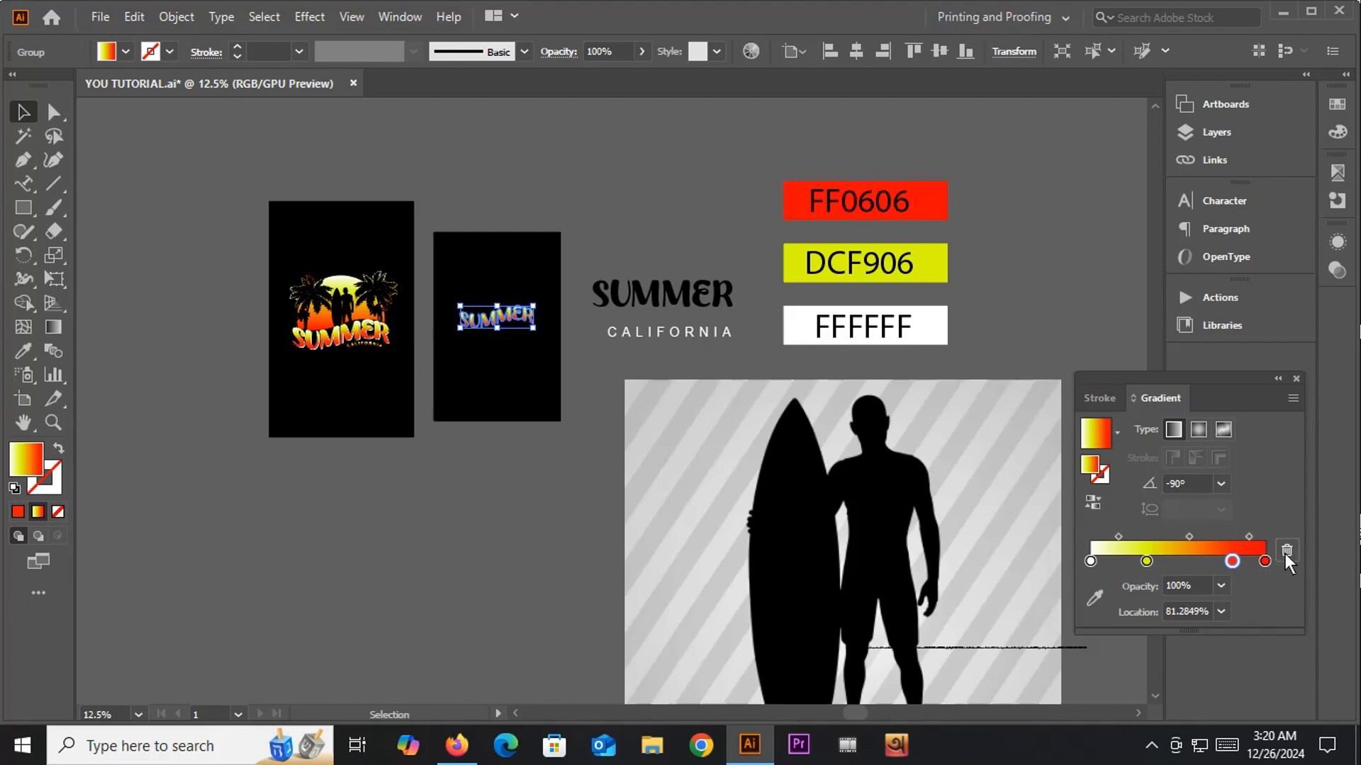
{"action": "left_click", "coordinate": [1286, 551]}
Step: Match the gradient stops to the FF0606, DCF906 and FFFFFF swatches and move the yellow-green stop to about 49%
{"action": "left_click", "coordinate": [1264, 561]}
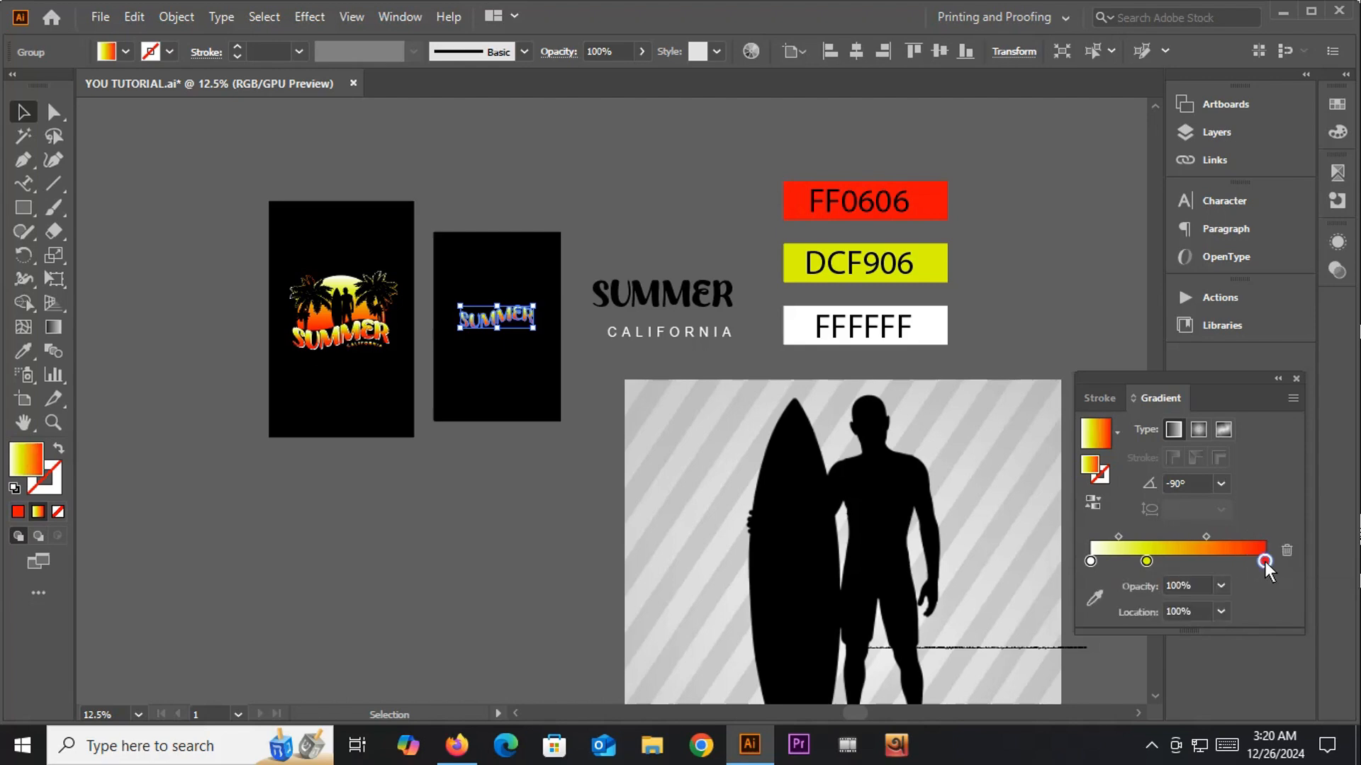
{"action": "left_click", "coordinate": [23, 352]}
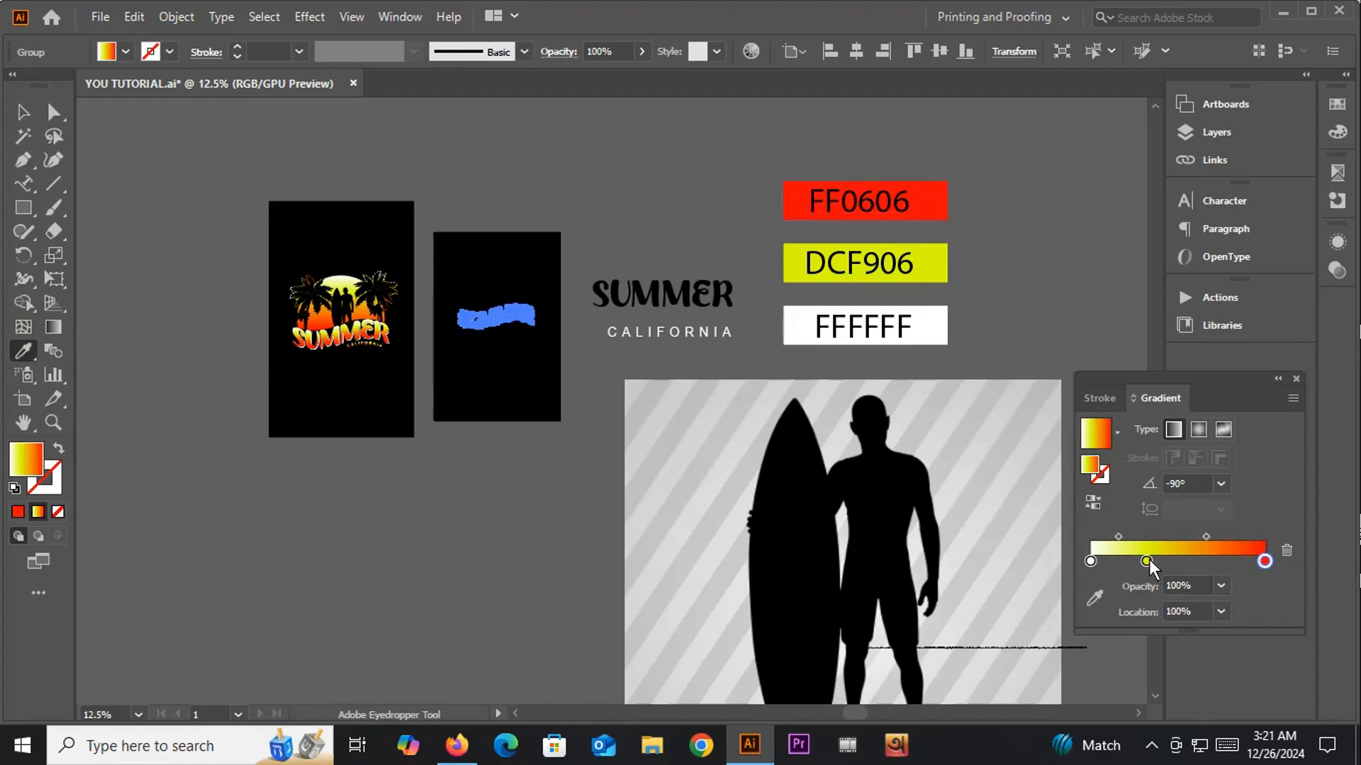
{"action": "left_click_drag", "start_coordinate": [1146, 560], "coordinate": [1175, 561]}
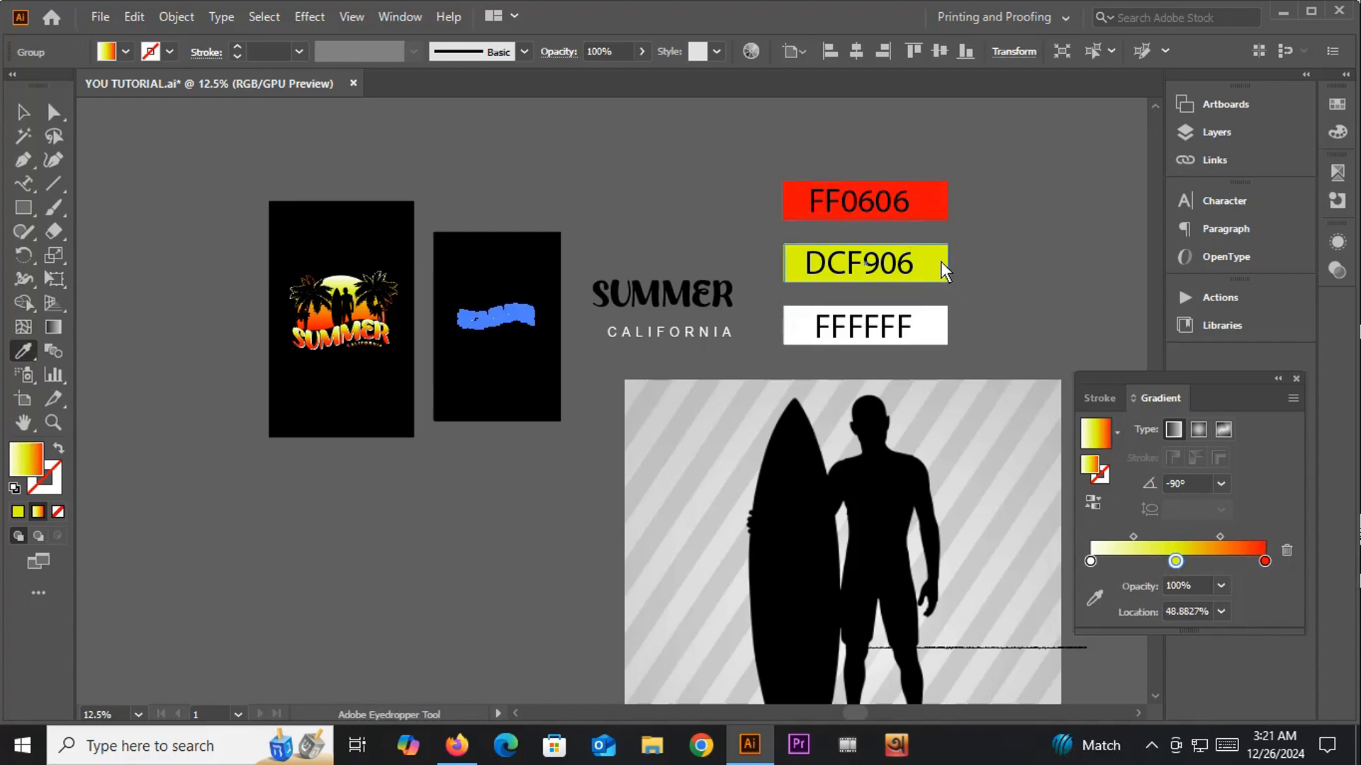
{"action": "left_click", "coordinate": [1090, 561]}
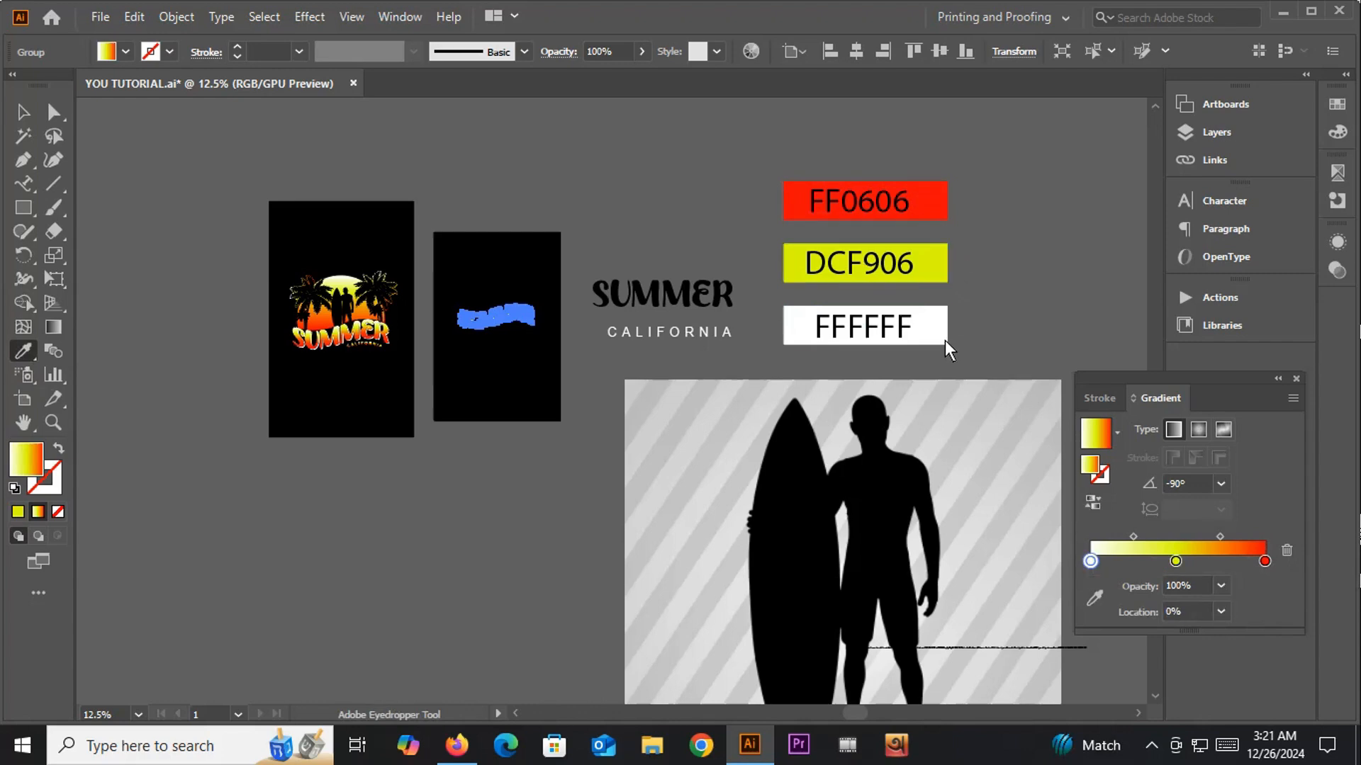
{"action": "left_click", "coordinate": [942, 330]}
{"action": "left_click", "coordinate": [24, 111]}
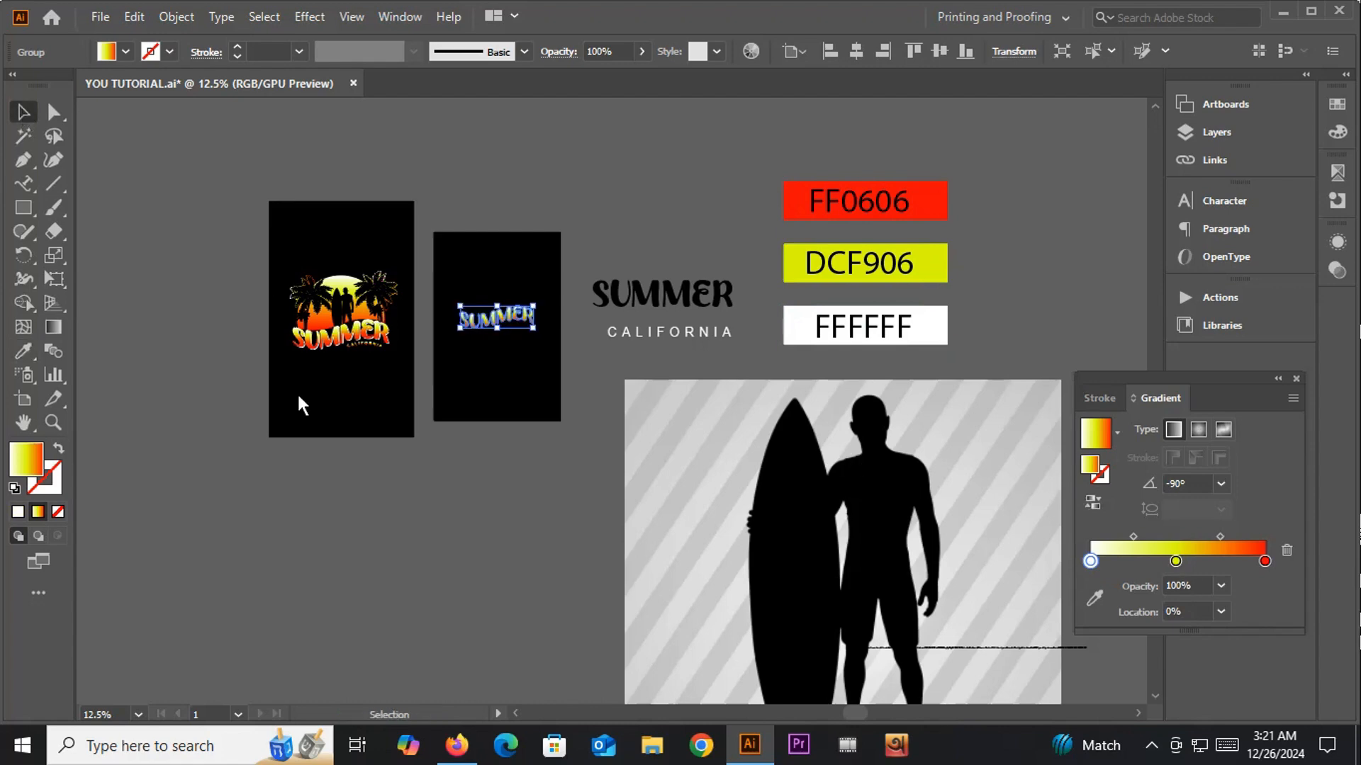
Step: Add a second red stop to the SUMMER gradient at about 82%
{"action": "scroll", "coordinate": [479, 282], "scroll_direction": "up", "scroll_amount": 4, "text": "alt"}
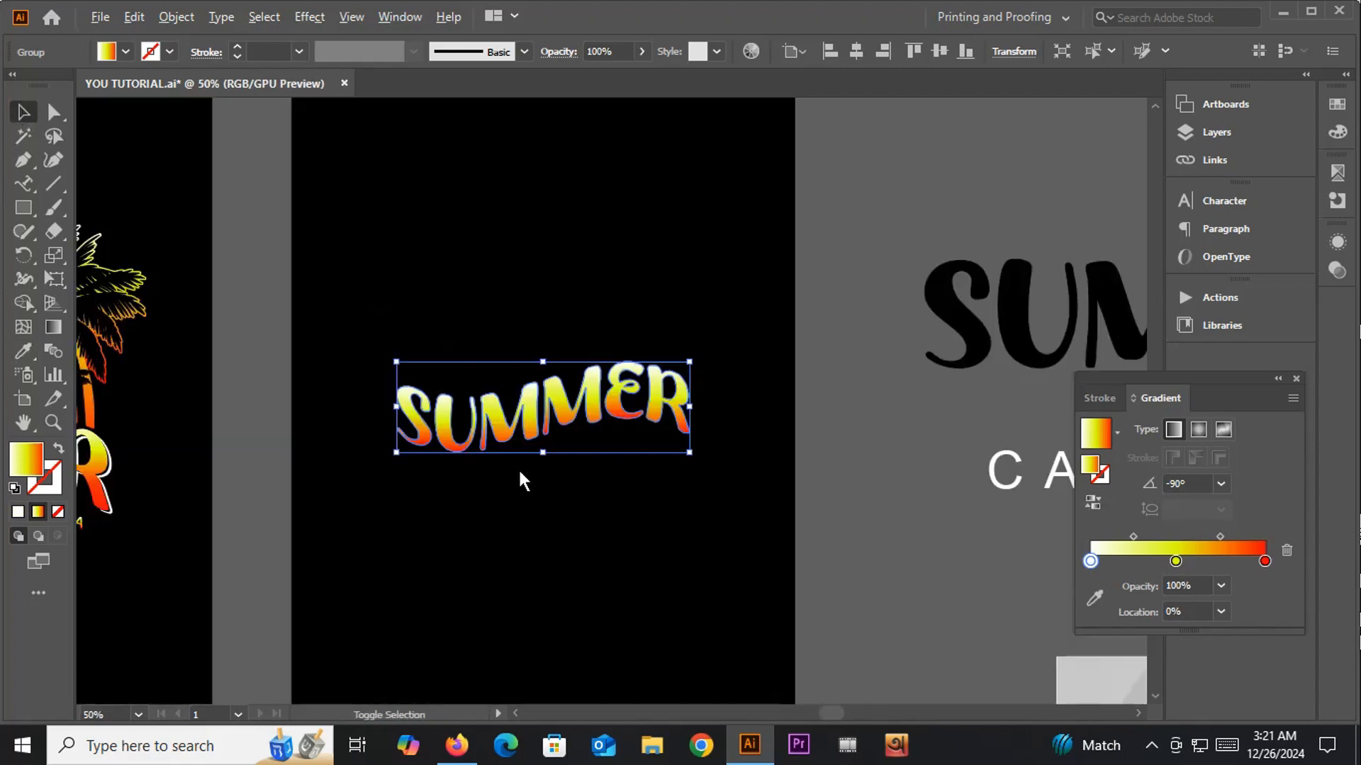
{"action": "scroll", "coordinate": [517, 468], "scroll_direction": "down", "scroll_amount": 1, "text": "alt"}
{"action": "scroll", "coordinate": [517, 467], "scroll_direction": "up", "scroll_amount": 2, "text": "alt"}
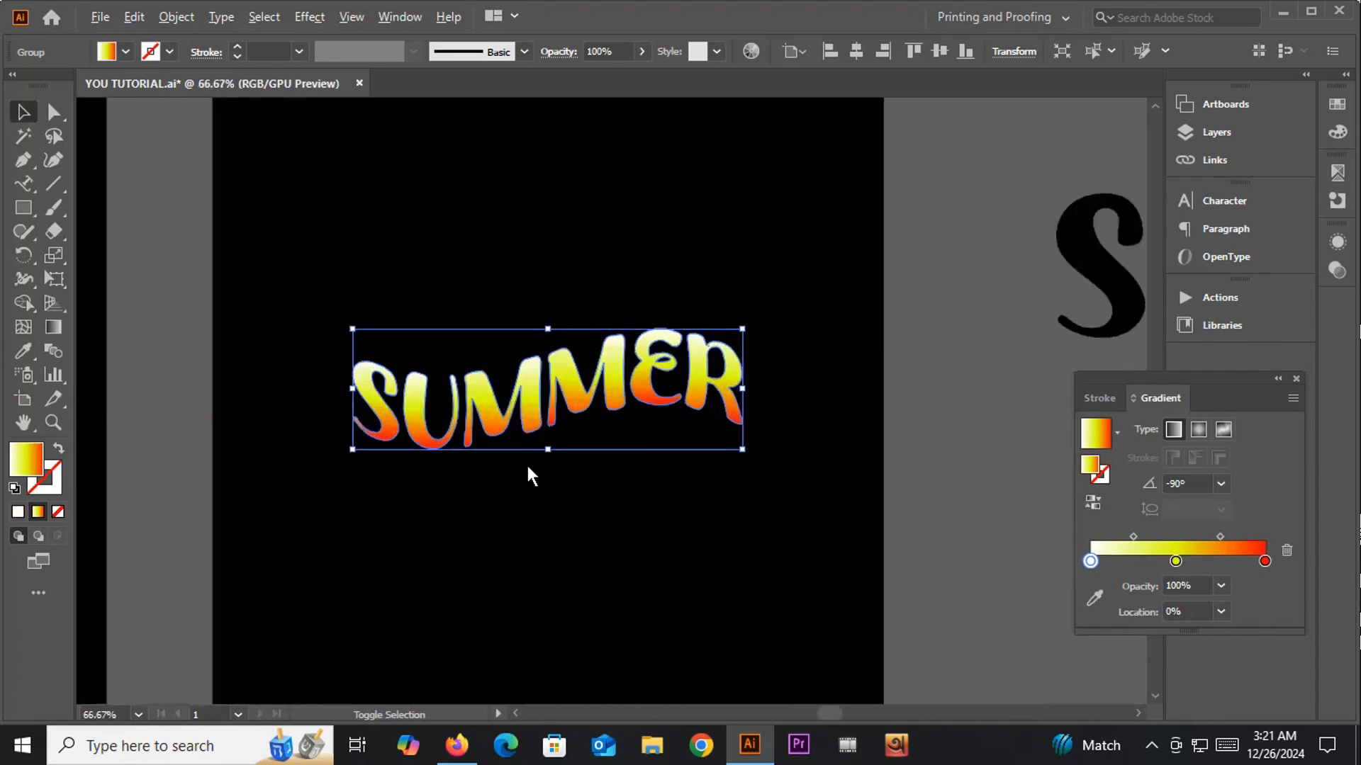
{"action": "scroll", "coordinate": [500, 424], "scroll_direction": "up", "scroll_amount": 2, "text": "alt"}
{"action": "scroll", "coordinate": [483, 449], "scroll_direction": "down", "scroll_amount": 1, "text": "alt"}
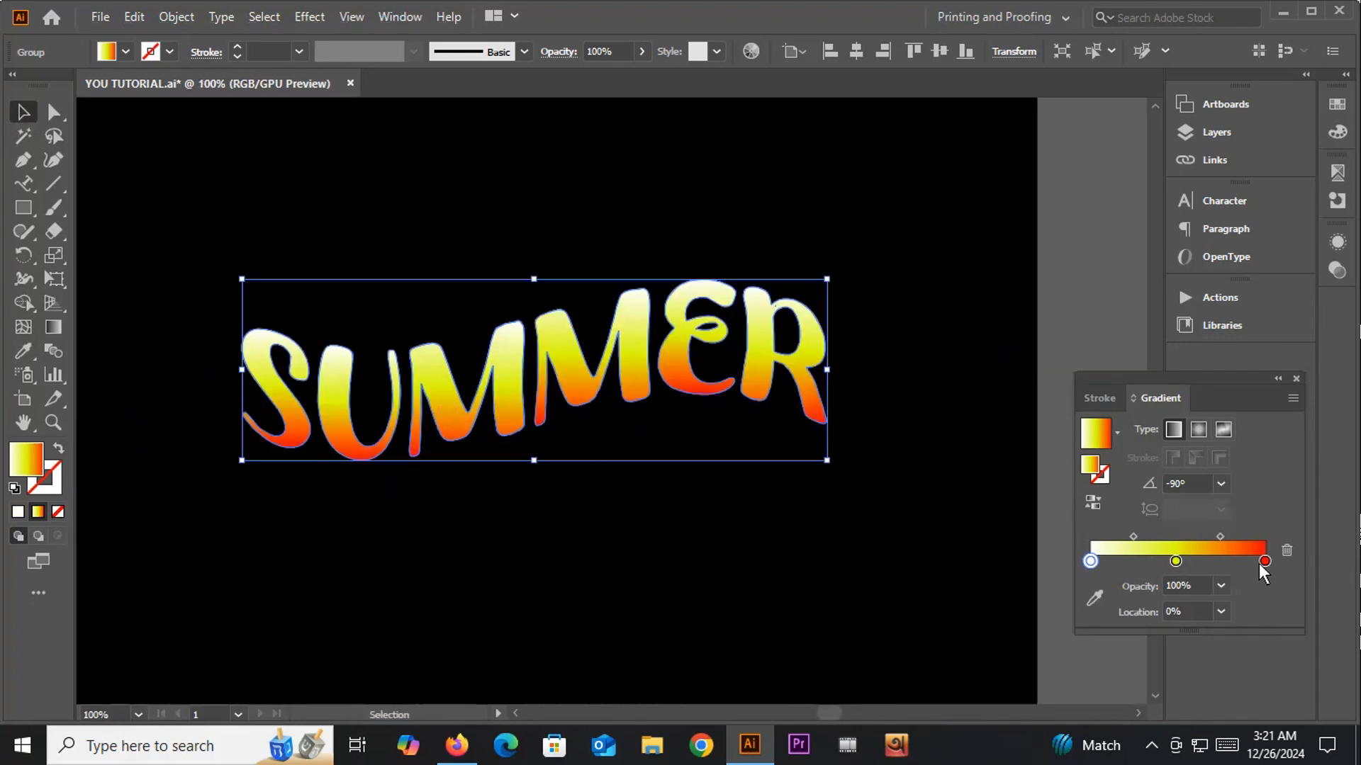
{"action": "left_click_drag", "start_coordinate": [1257, 563], "coordinate": [1235, 564]}
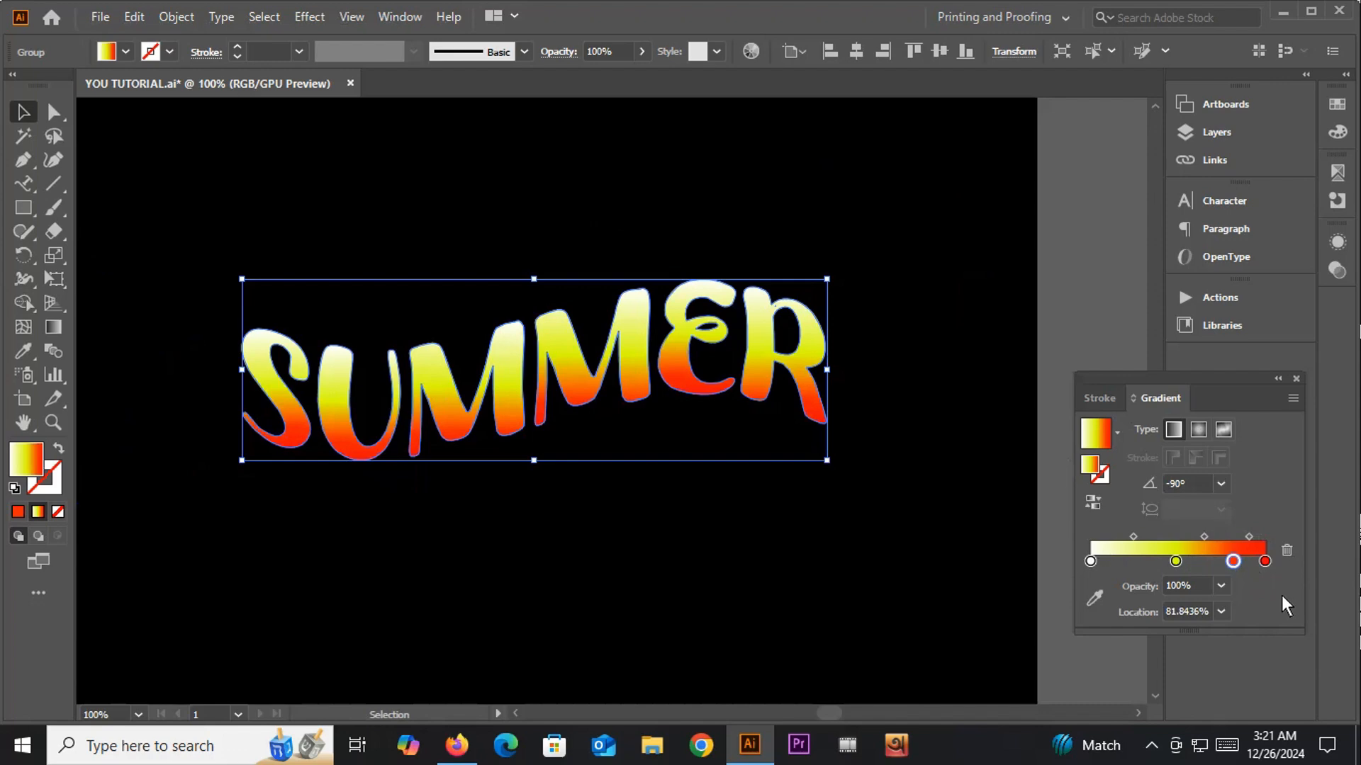
Step: Move the SUMMER gradient's yellow-green stop to about 32% and its inner red stop to about 76%, then deselect the lettering
{"action": "left_click", "coordinate": [1219, 485]}
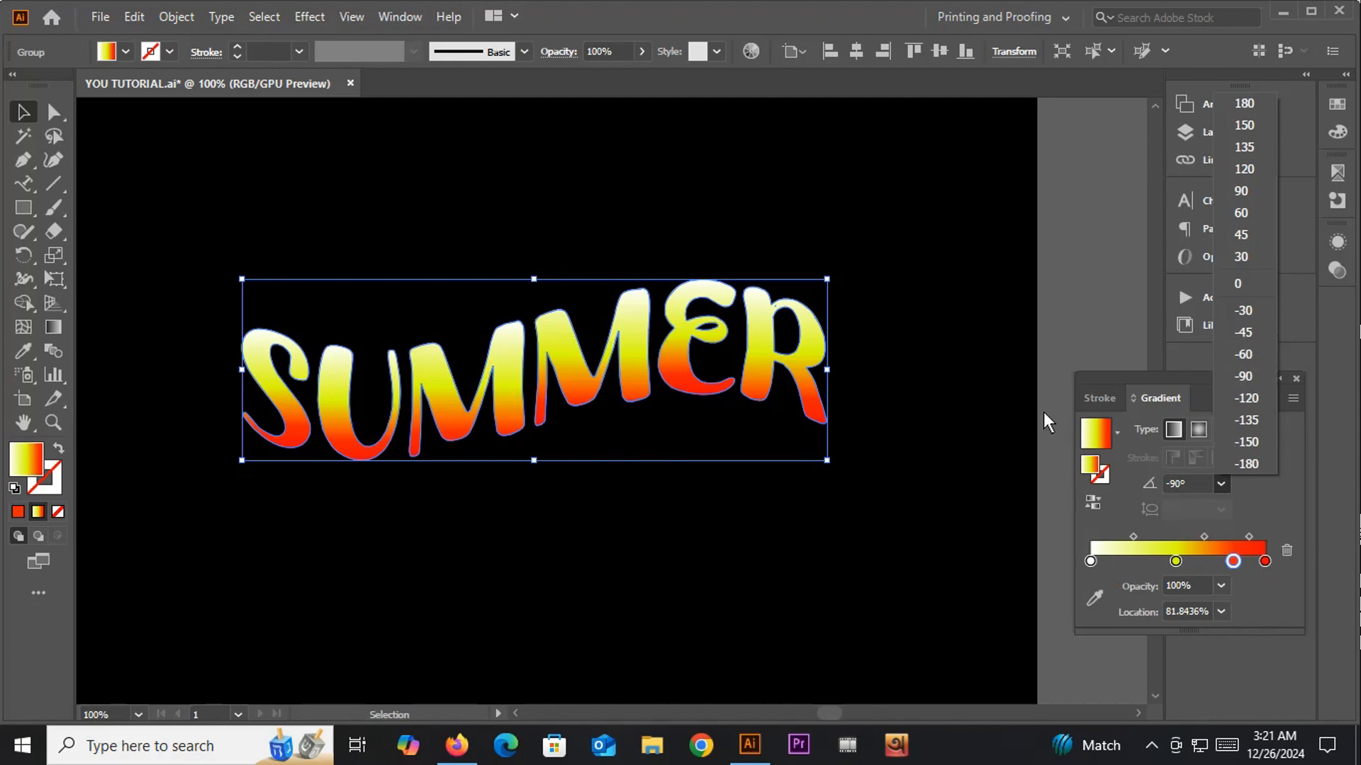
{"action": "left_click", "coordinate": [1234, 565]}
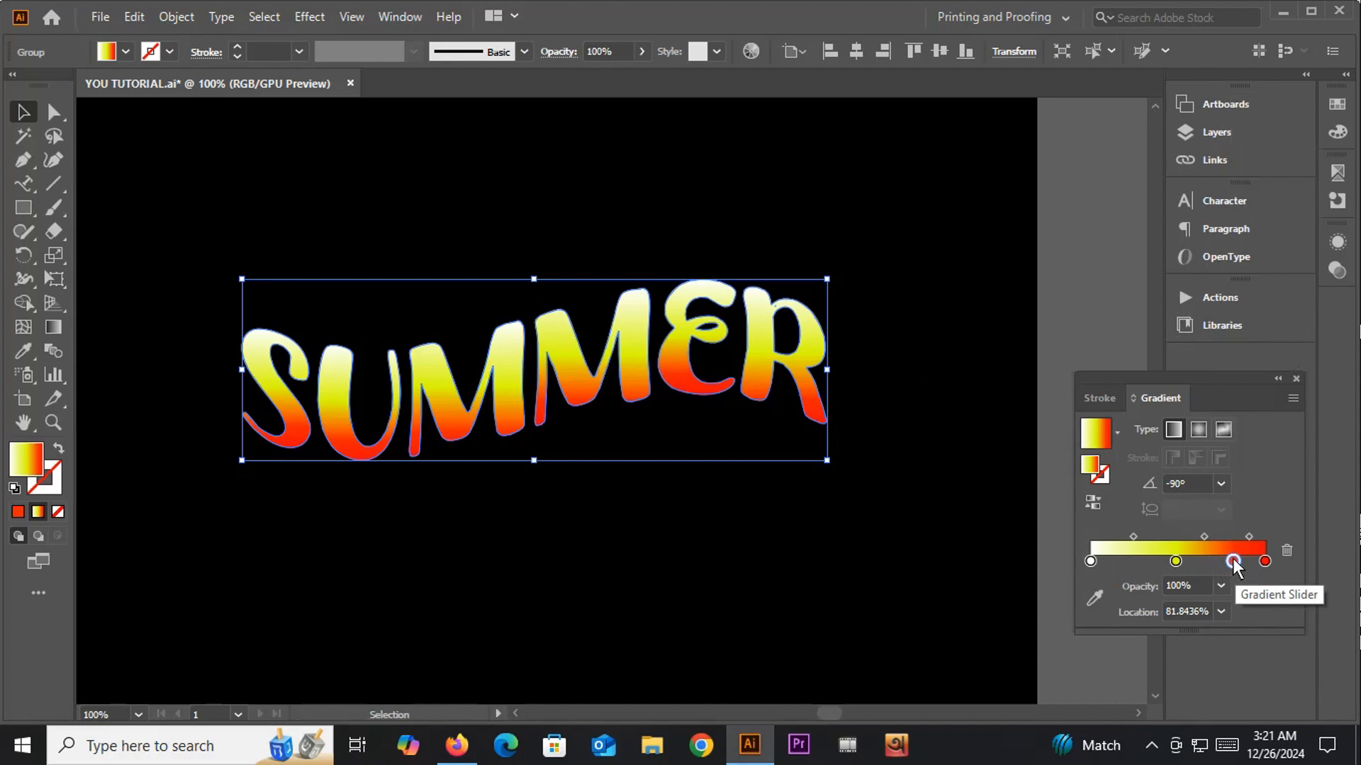
{"action": "left_click_drag", "start_coordinate": [1234, 562], "coordinate": [1146, 560]}
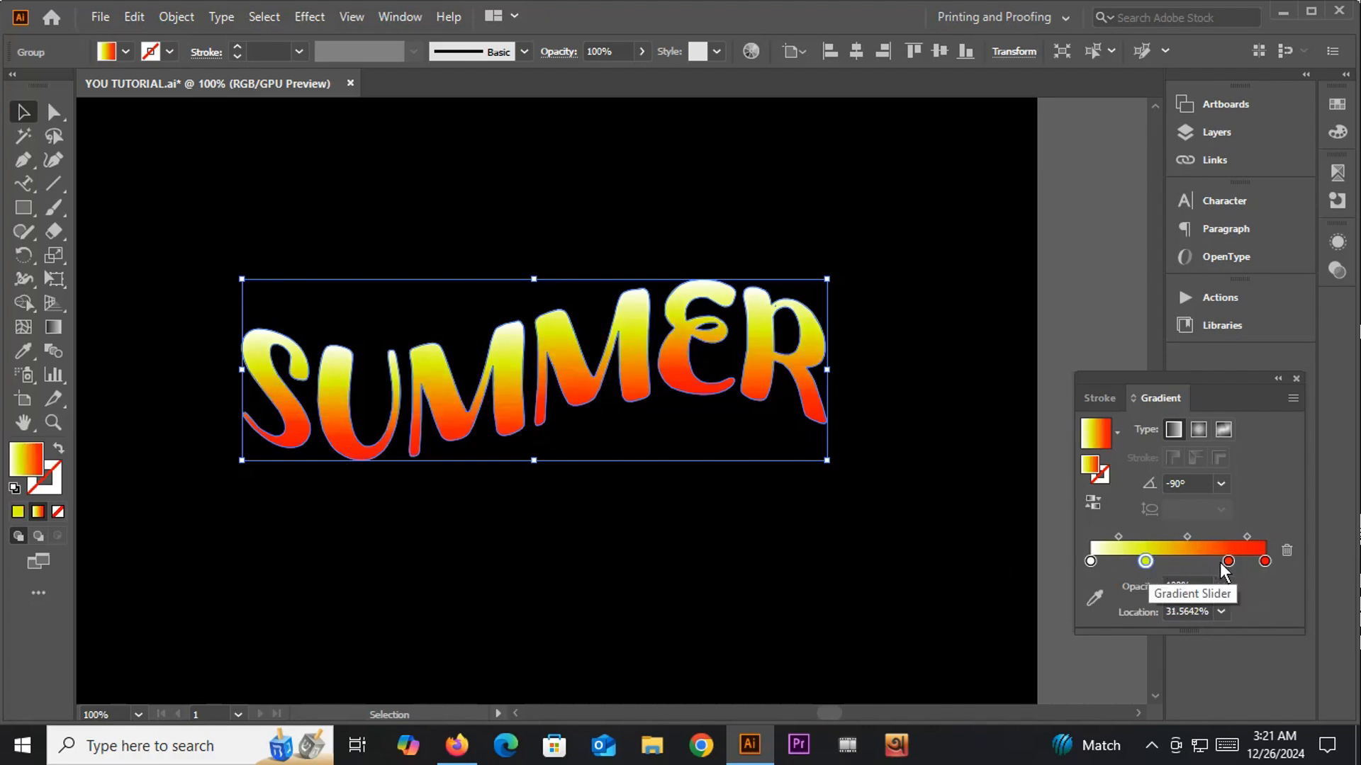
{"action": "mouse_move", "coordinate": [1230, 561]}
{"action": "left_mouse_down"}
{"action": "mouse_move", "coordinate": [1176, 561]}
{"action": "mouse_move", "coordinate": [1224, 564]}
{"action": "left_mouse_up"}
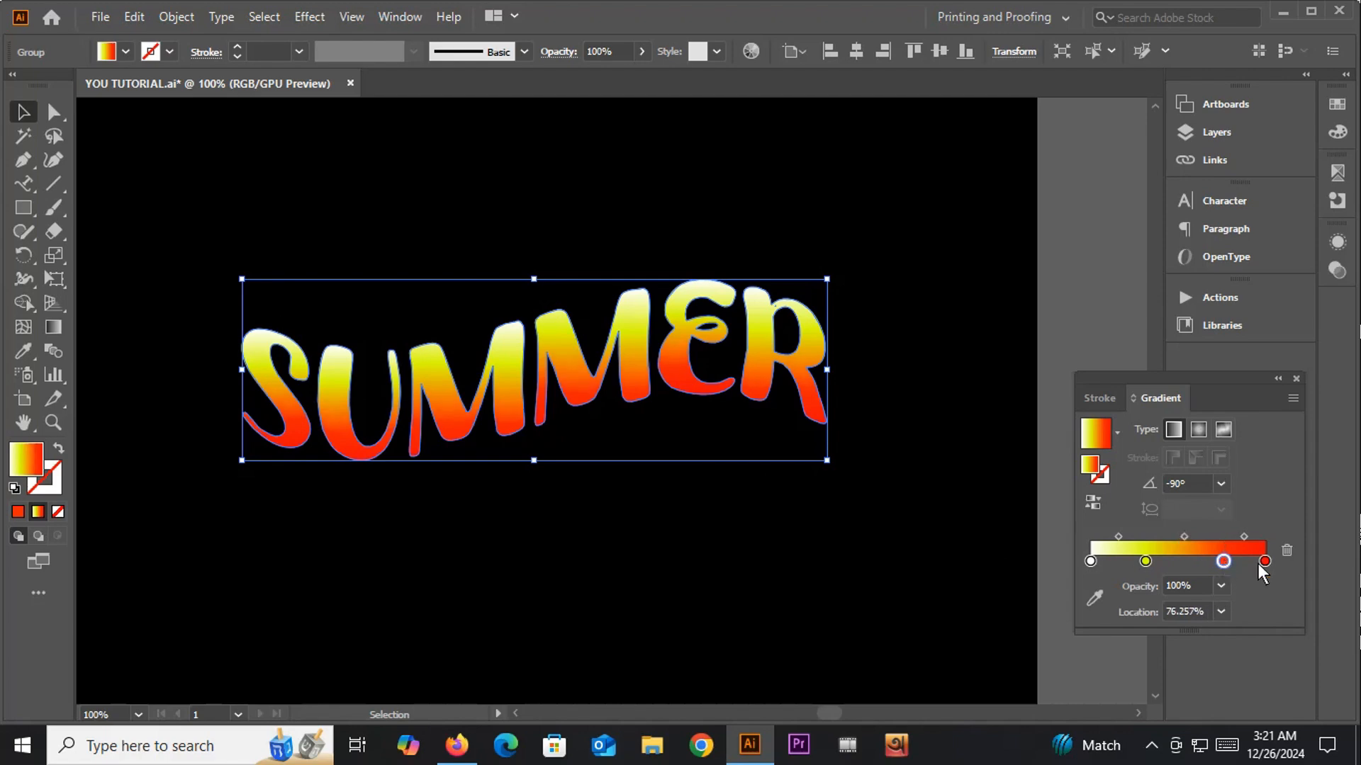
{"action": "left_click", "coordinate": [964, 292]}
Step: Compare the gradient SUMMER lettering with the offset white-edged lettering in the reference design
{"action": "scroll", "coordinate": [907, 348], "scroll_direction": "down", "scroll_amount": 2}
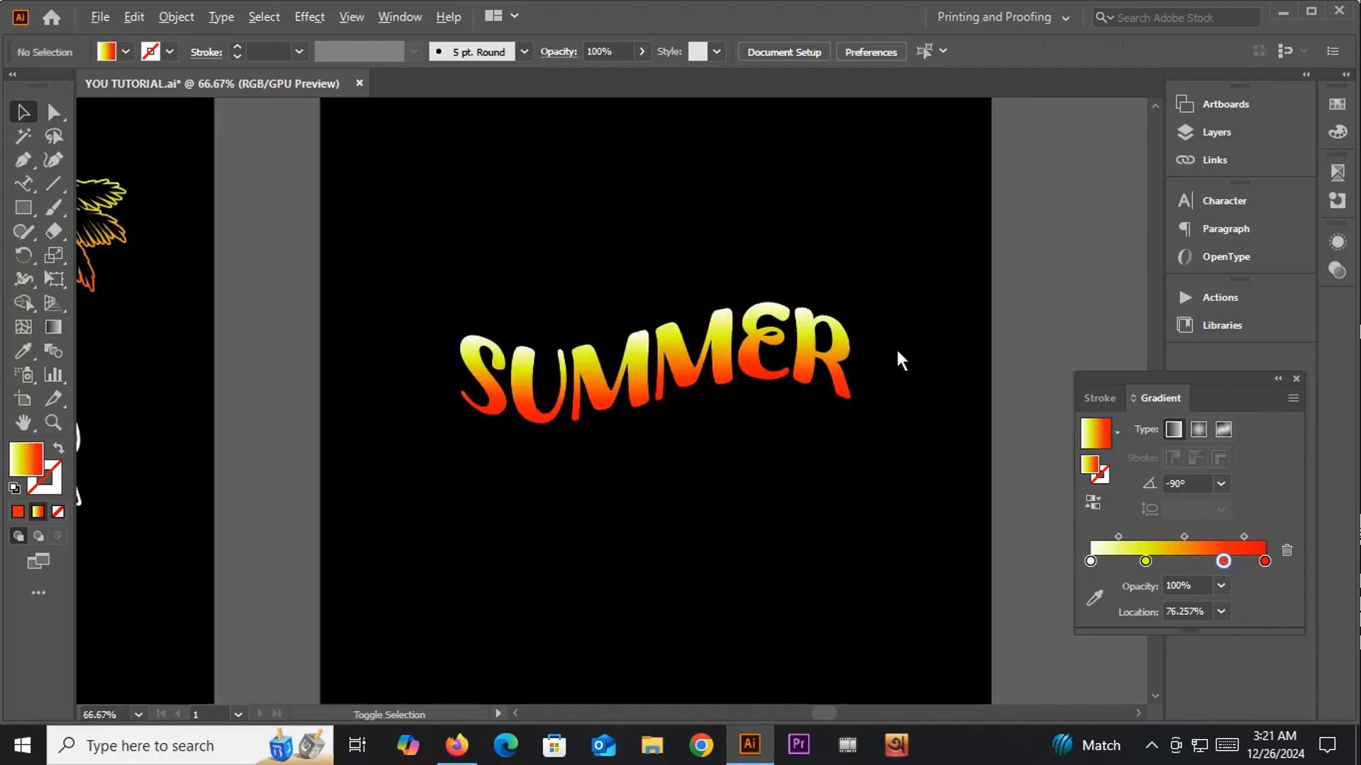
{"action": "left_click", "coordinate": [731, 357]}
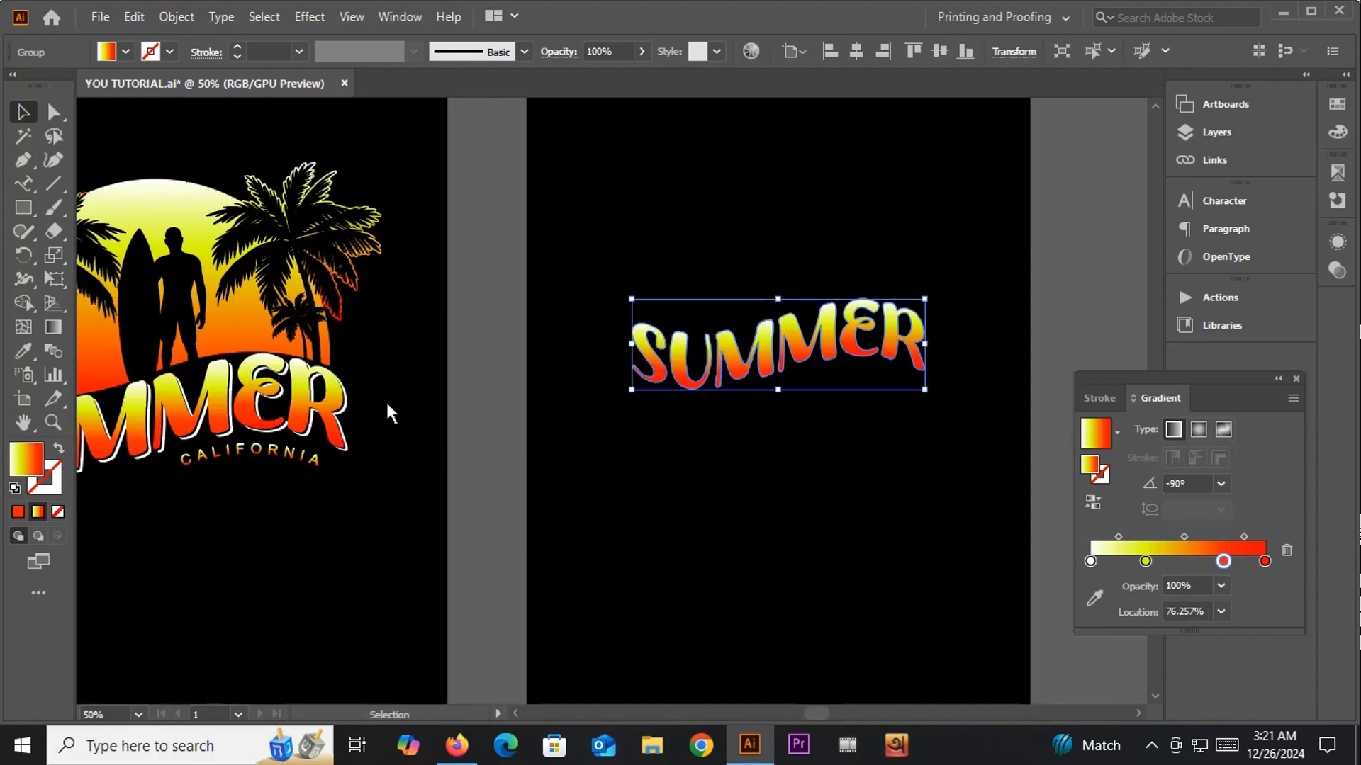
{"action": "scroll", "coordinate": [229, 403], "scroll_direction": "up", "scroll_amount": 5}
{"action": "scroll", "coordinate": [304, 387], "scroll_direction": "down", "scroll_amount": 5}
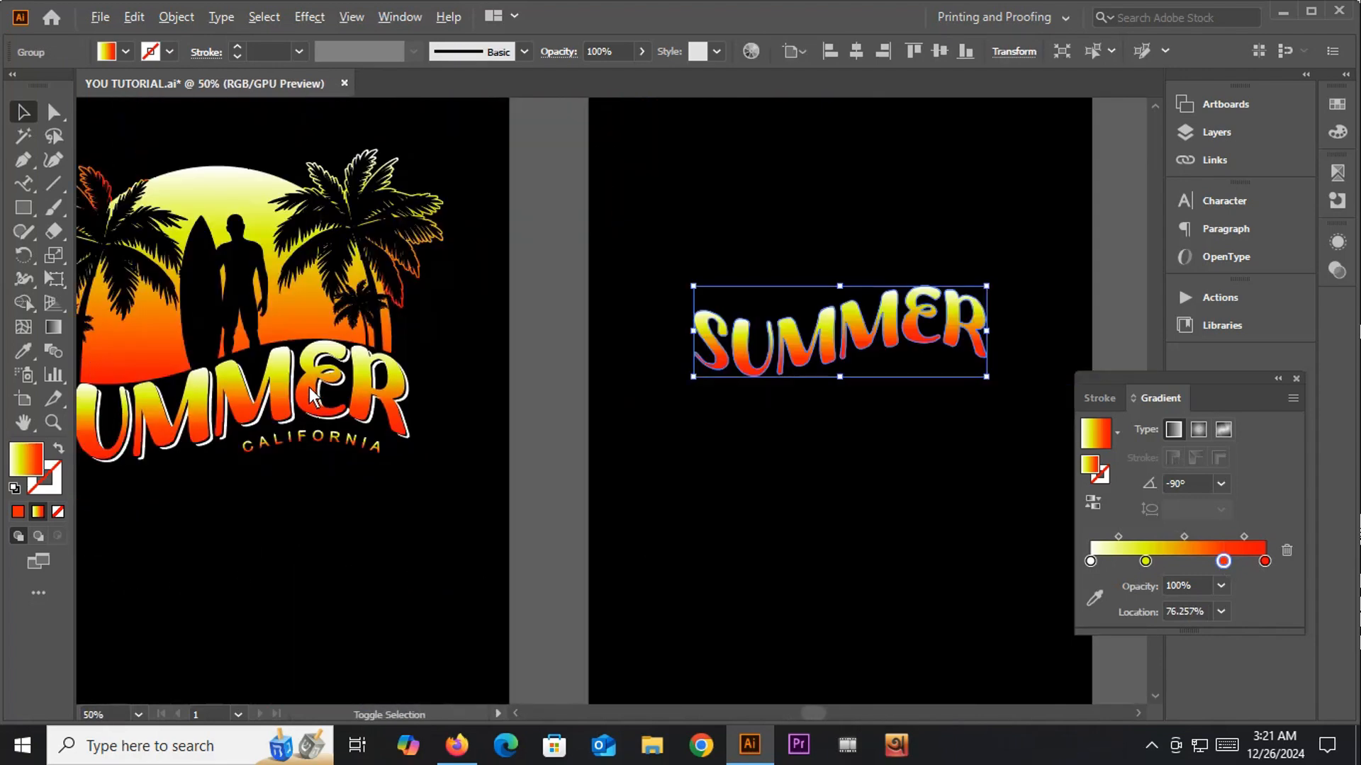
{"action": "scroll", "coordinate": [589, 296], "scroll_direction": "up", "scroll_amount": 4}
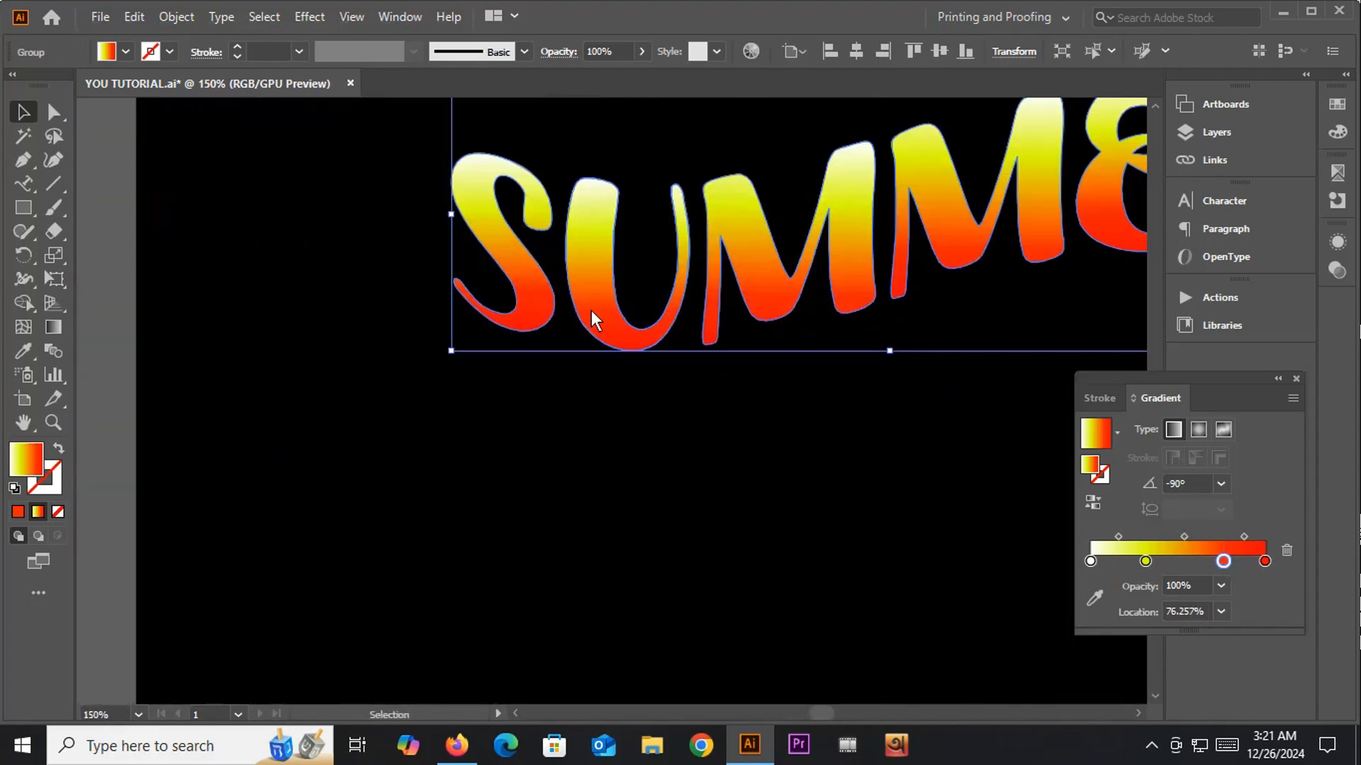
{"action": "scroll", "coordinate": [479, 371], "scroll_direction": "down", "scroll_amount": 3}
{"action": "scroll", "coordinate": [511, 336], "scroll_direction": "up", "scroll_amount": 2}
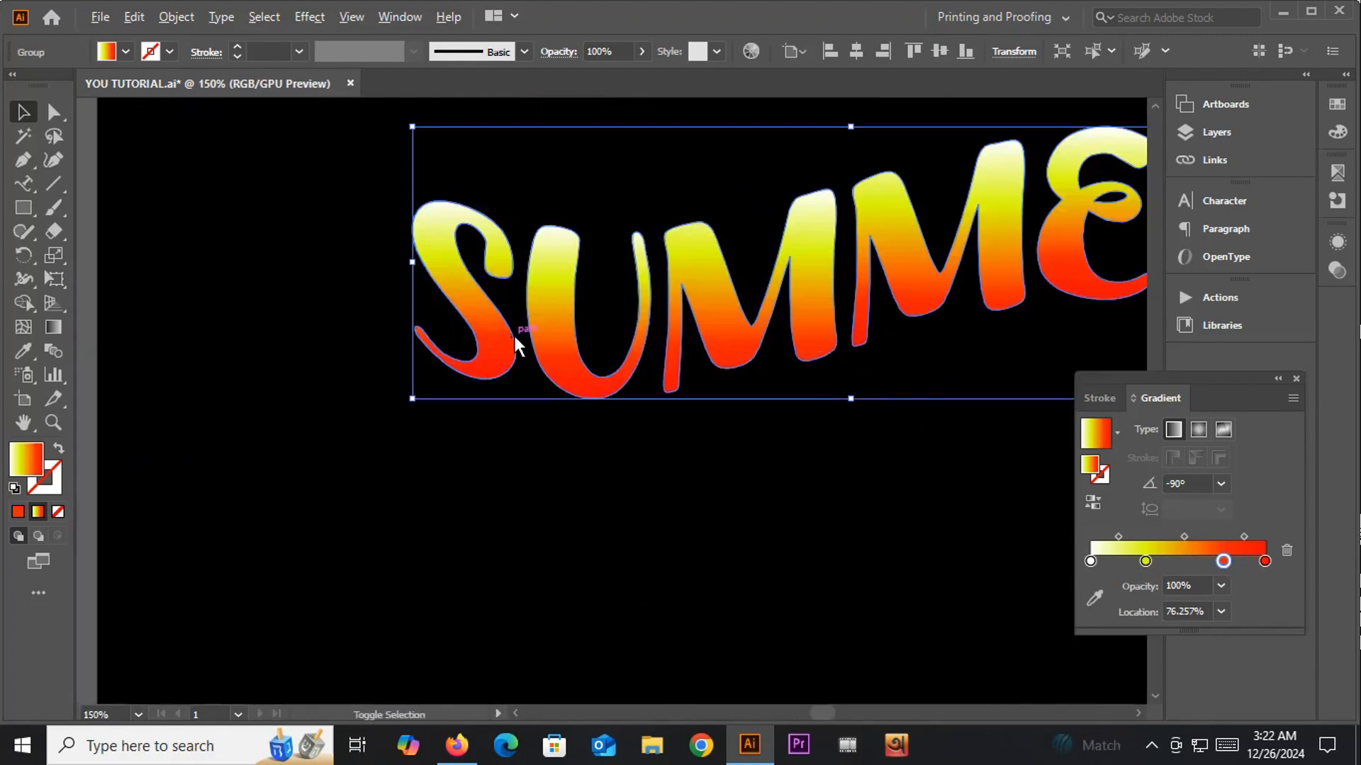
{"action": "scroll", "coordinate": [542, 315], "scroll_direction": "up", "scroll_amount": 2}
{"action": "scroll", "coordinate": [501, 355], "scroll_direction": "down", "scroll_amount": 2}
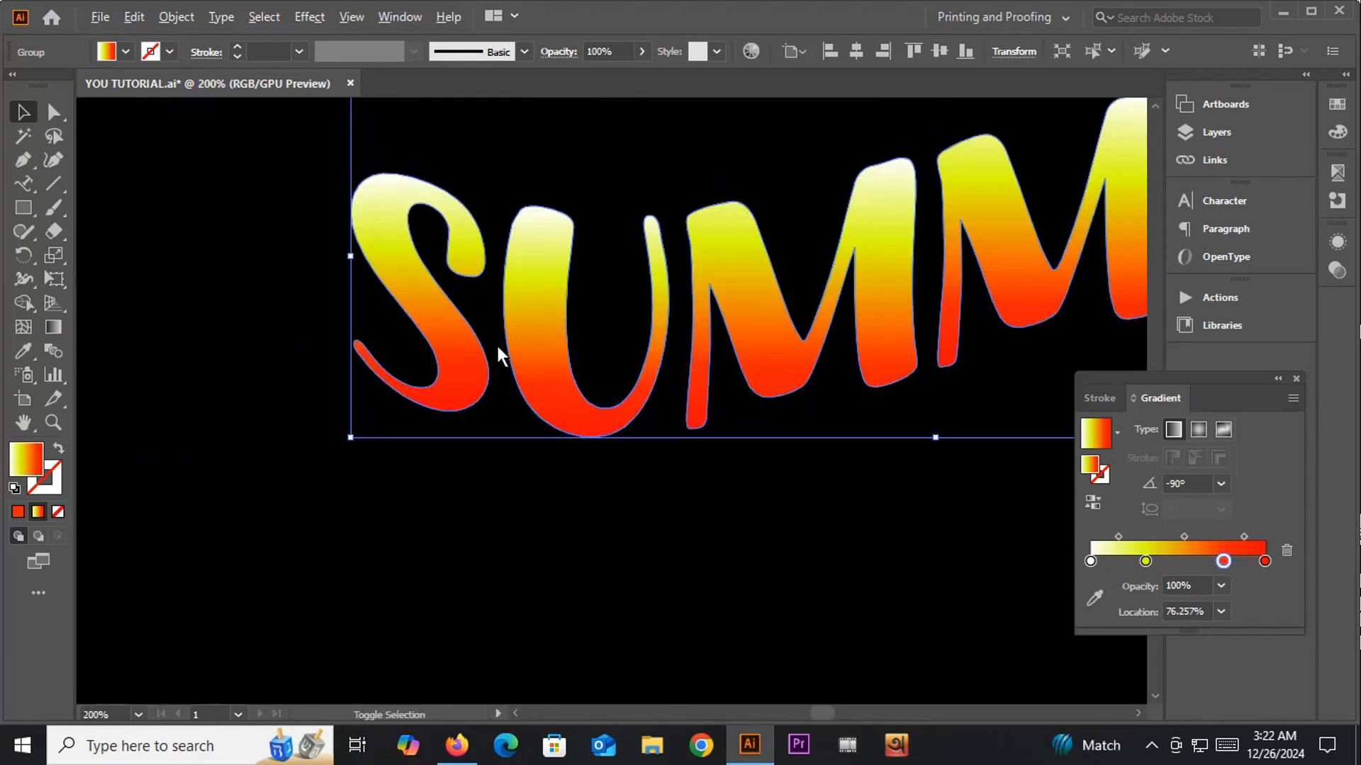
{"action": "left_click_drag", "start_coordinate": [595, 430], "coordinate": [480, 449]}
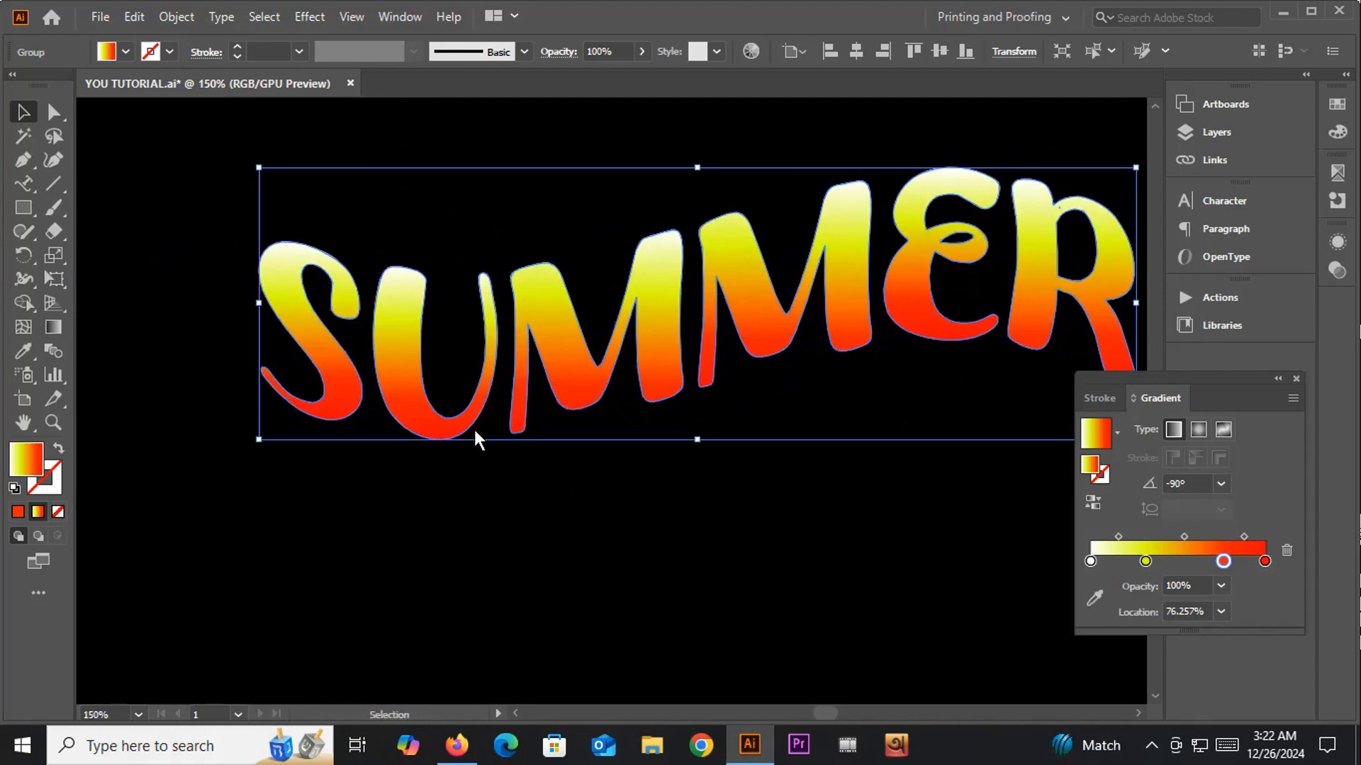
Step: Duplicate the SUMMER lettering about ten times, nudging each copy slightly to the right
{"action": "scroll", "coordinate": [472, 436], "scroll_direction": "down", "scroll_amount": 2}
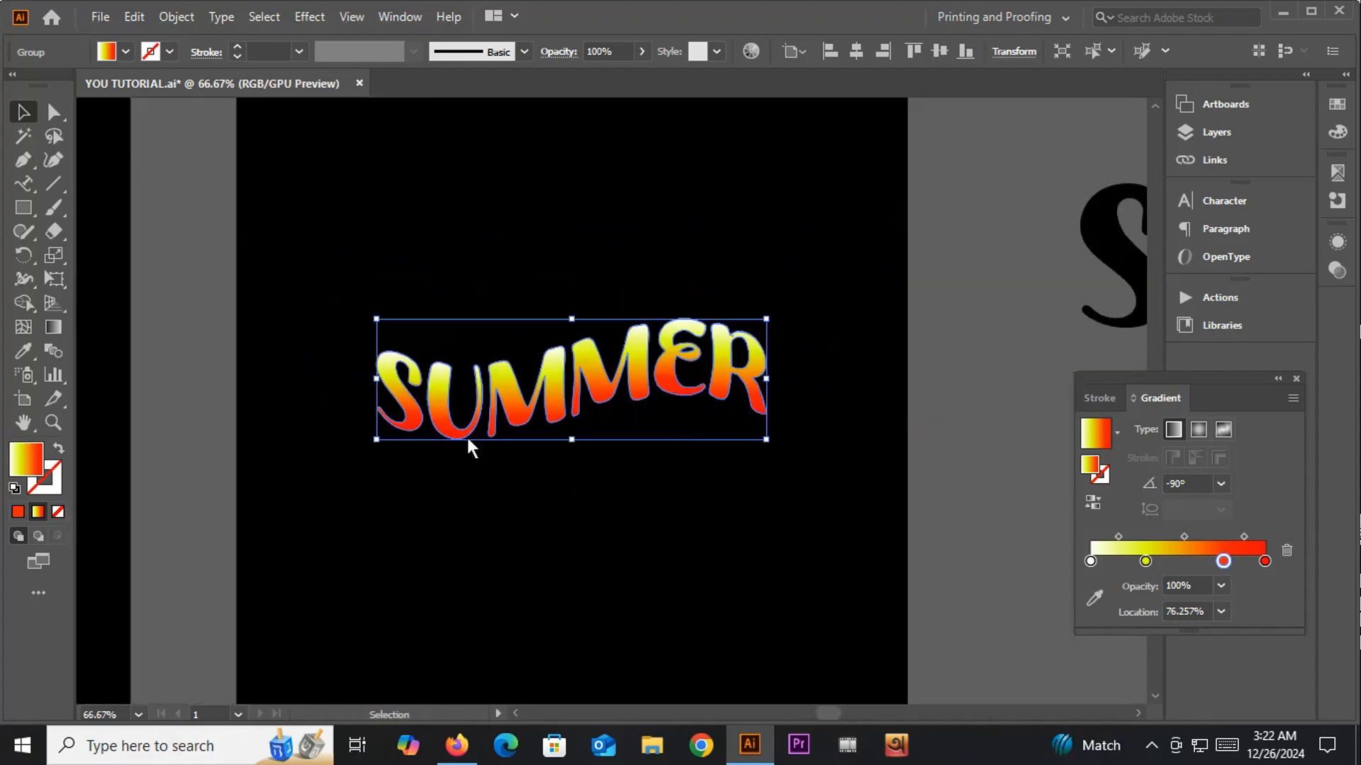
{"action": "key", "text": "alt+Right"}
{"action": "key", "text": "alt+Right"}
{"action": "key", "text": "alt+Right"}
{"action": "key", "text": "alt+Right"}
{"action": "key", "text": "alt+Right"}
{"action": "key", "text": "alt+Right"}
{"action": "key", "text": "alt+Right"}
{"action": "key", "text": "alt+Right"}
{"action": "key", "text": "alt+Right"}
{"action": "key", "text": "alt+Right"}
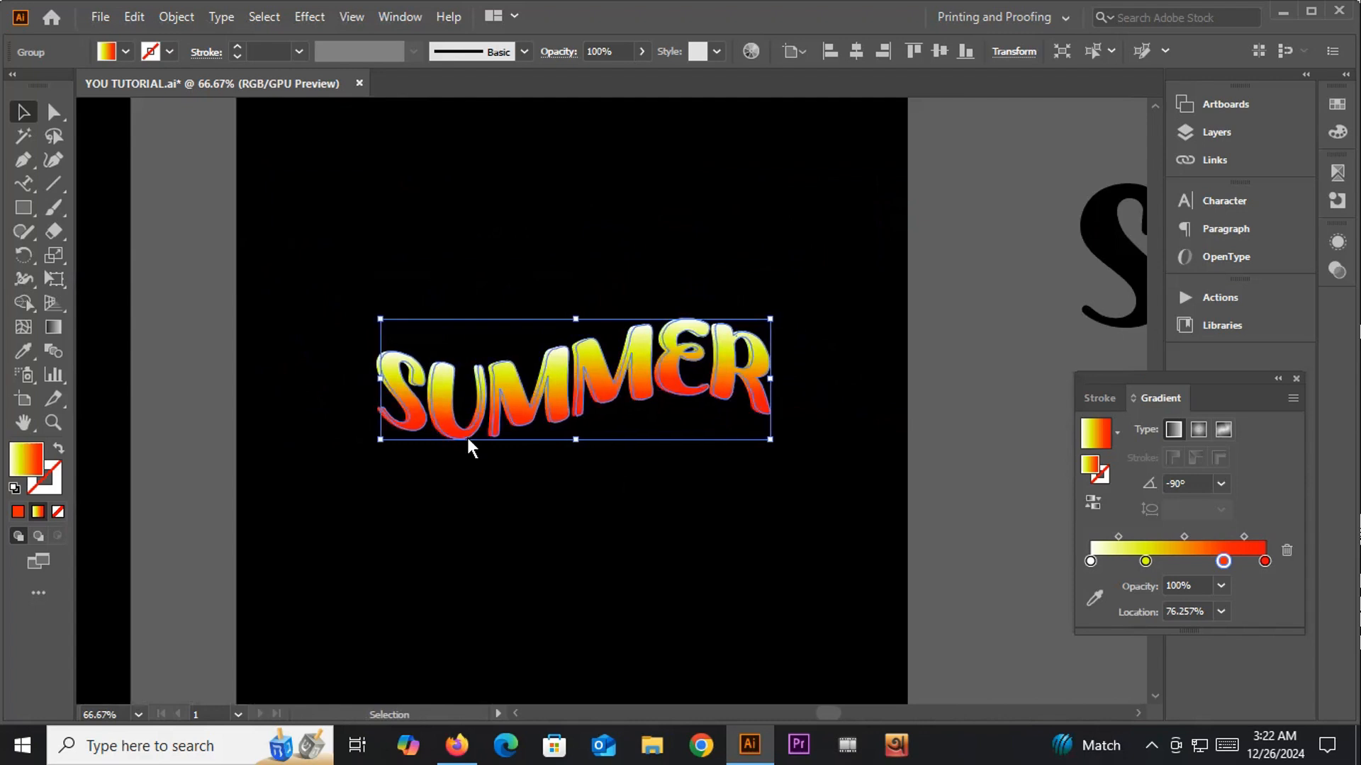
Step: Duplicate the topmost SUMMER copy about ten more times, nudging each copy slightly downwards
{"action": "key", "text": "alt+Down"}
{"action": "key", "text": "alt+Down"}
{"action": "key", "text": "alt+Down"}
{"action": "key", "text": "alt+Down"}
{"action": "key", "text": "alt+Down"}
{"action": "key", "text": "alt+Down"}
{"action": "key", "text": "alt+Down"}
{"action": "key", "text": "alt+Down"}
{"action": "key", "text": "alt+Down"}
{"action": "key", "text": "alt+Down"}
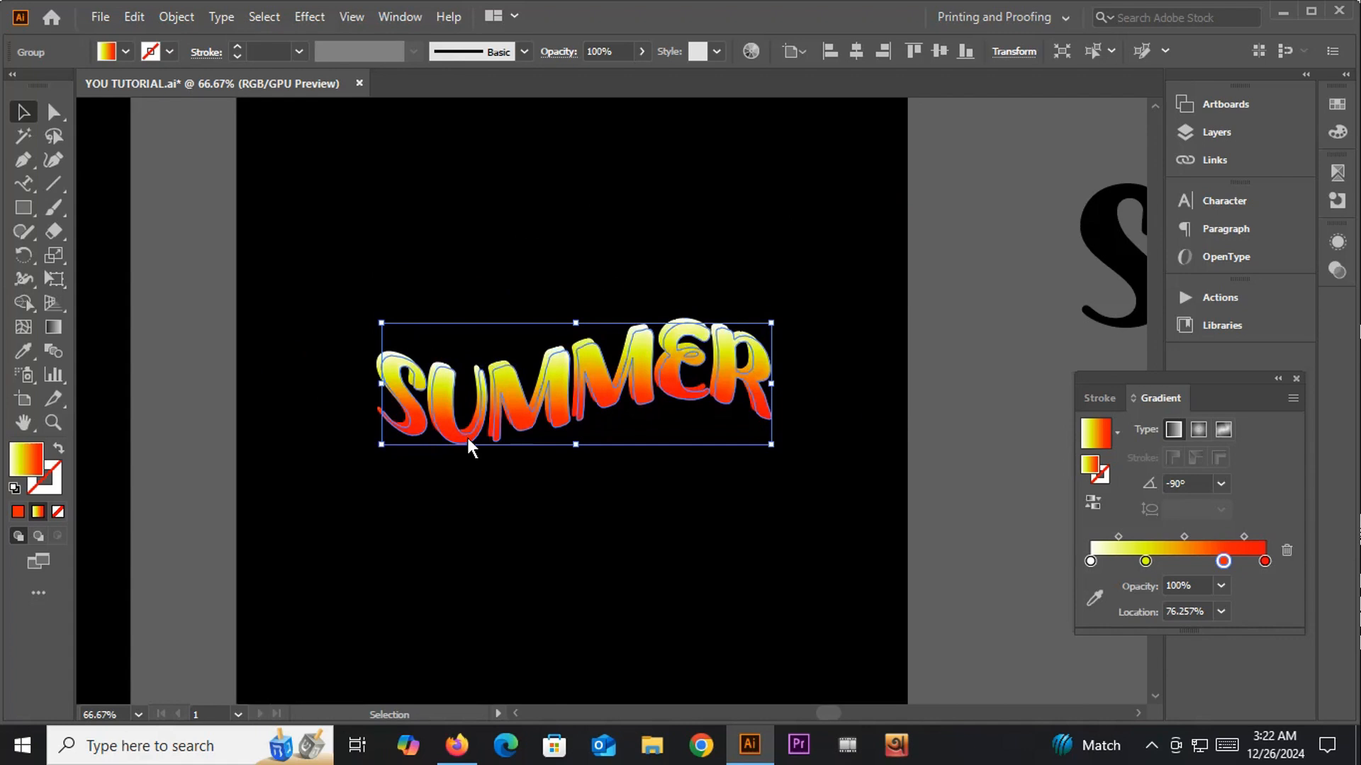
Step: Replace the gradient on the selected back SUMMER copy with a solid pink fill, #E20E97
{"action": "double_click", "coordinate": [30, 469]}
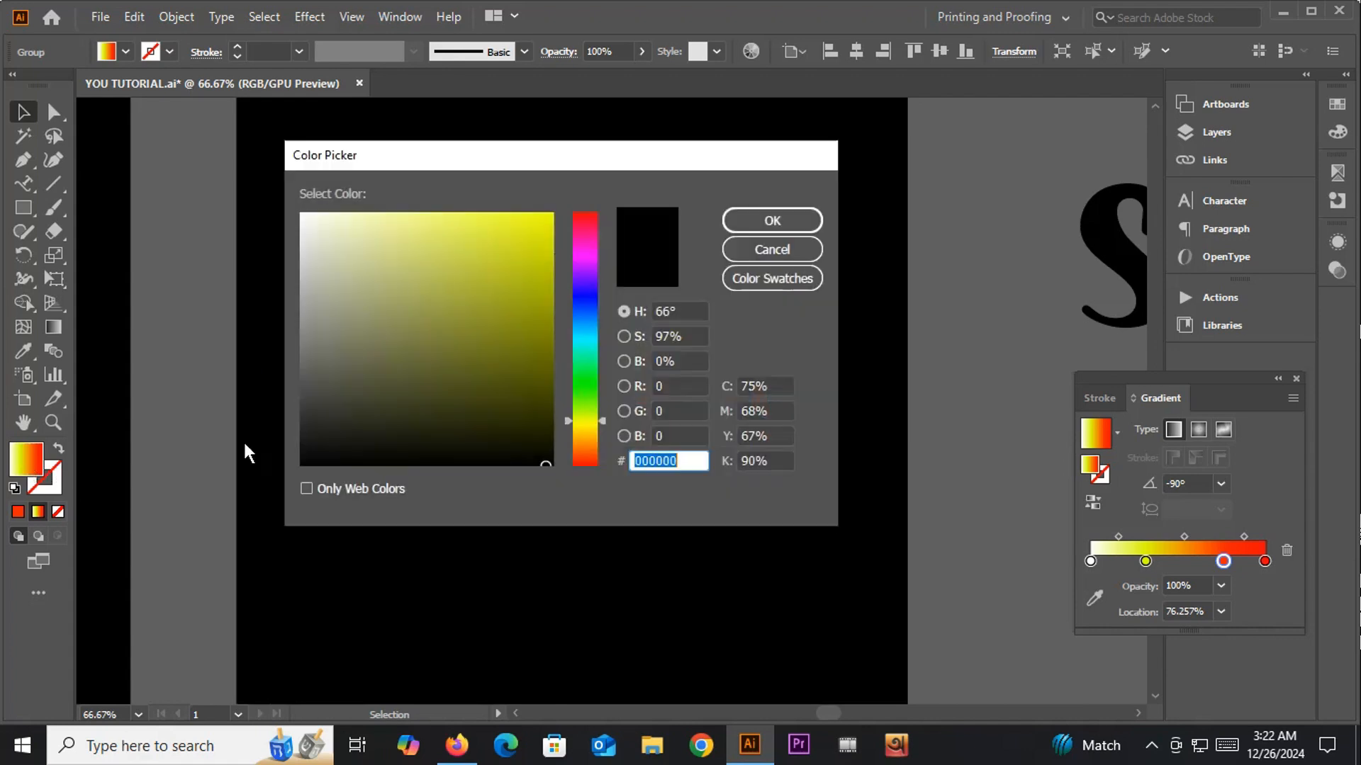
{"action": "left_click", "coordinate": [585, 241]}
{"action": "left_click", "coordinate": [540, 232]}
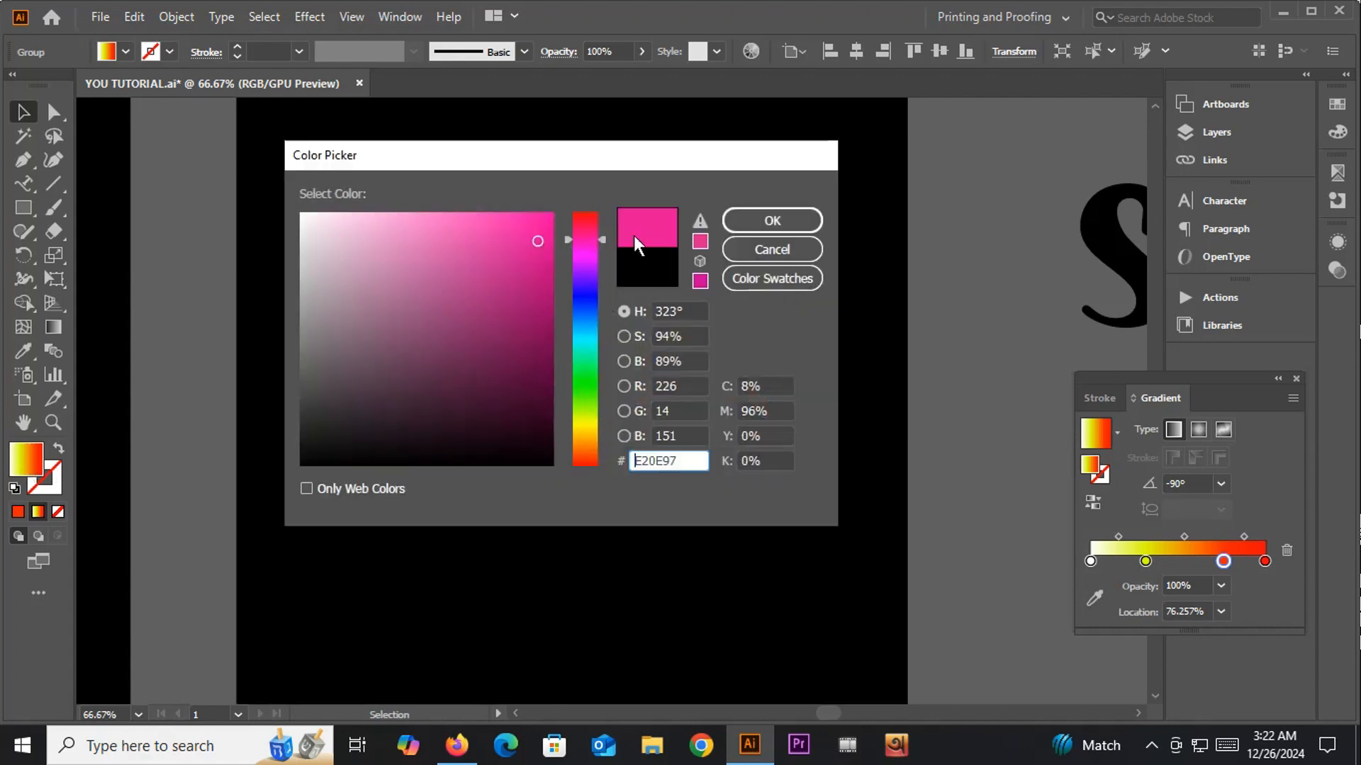
{"action": "left_click", "coordinate": [751, 220]}
{"action": "scroll", "coordinate": [503, 423], "scroll_direction": "up", "scroll_amount": 4}
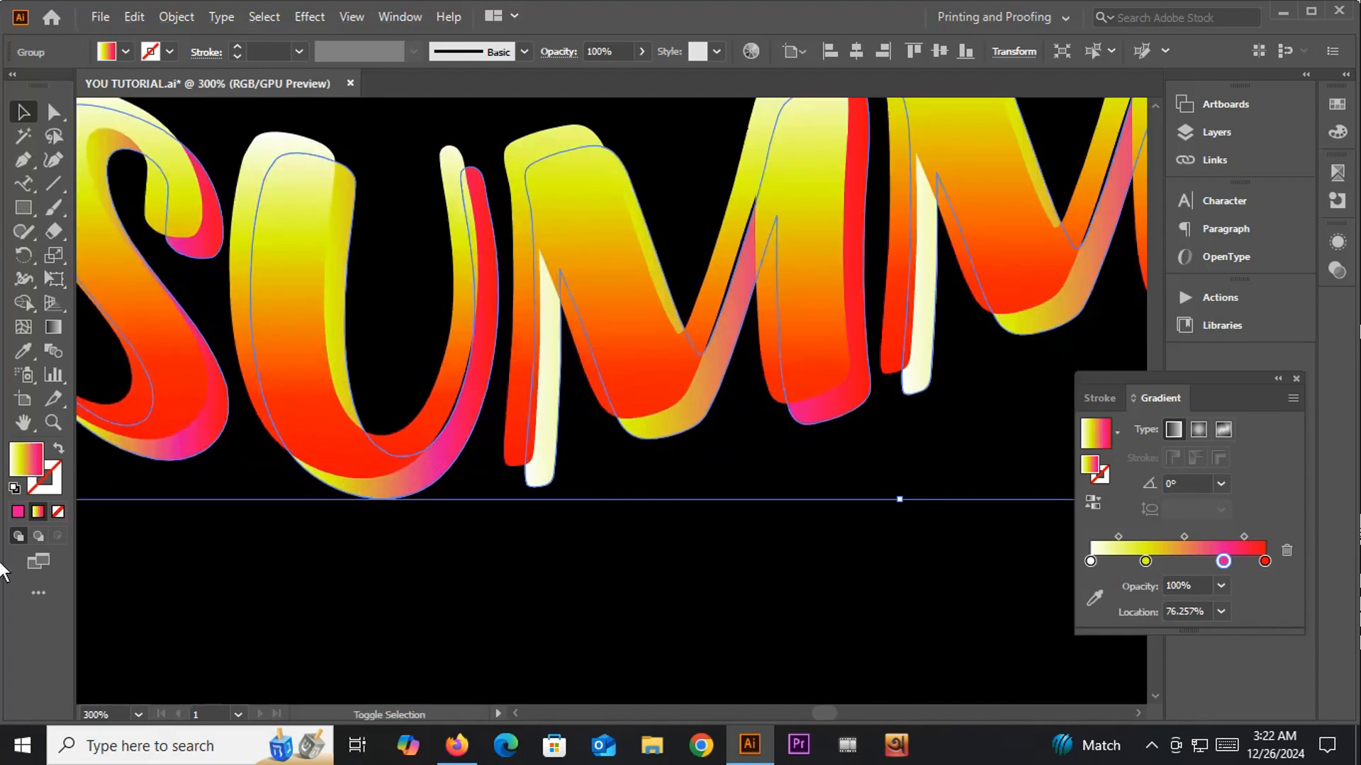
{"action": "left_click", "coordinate": [27, 473]}
{"action": "left_click", "coordinate": [18, 512]}
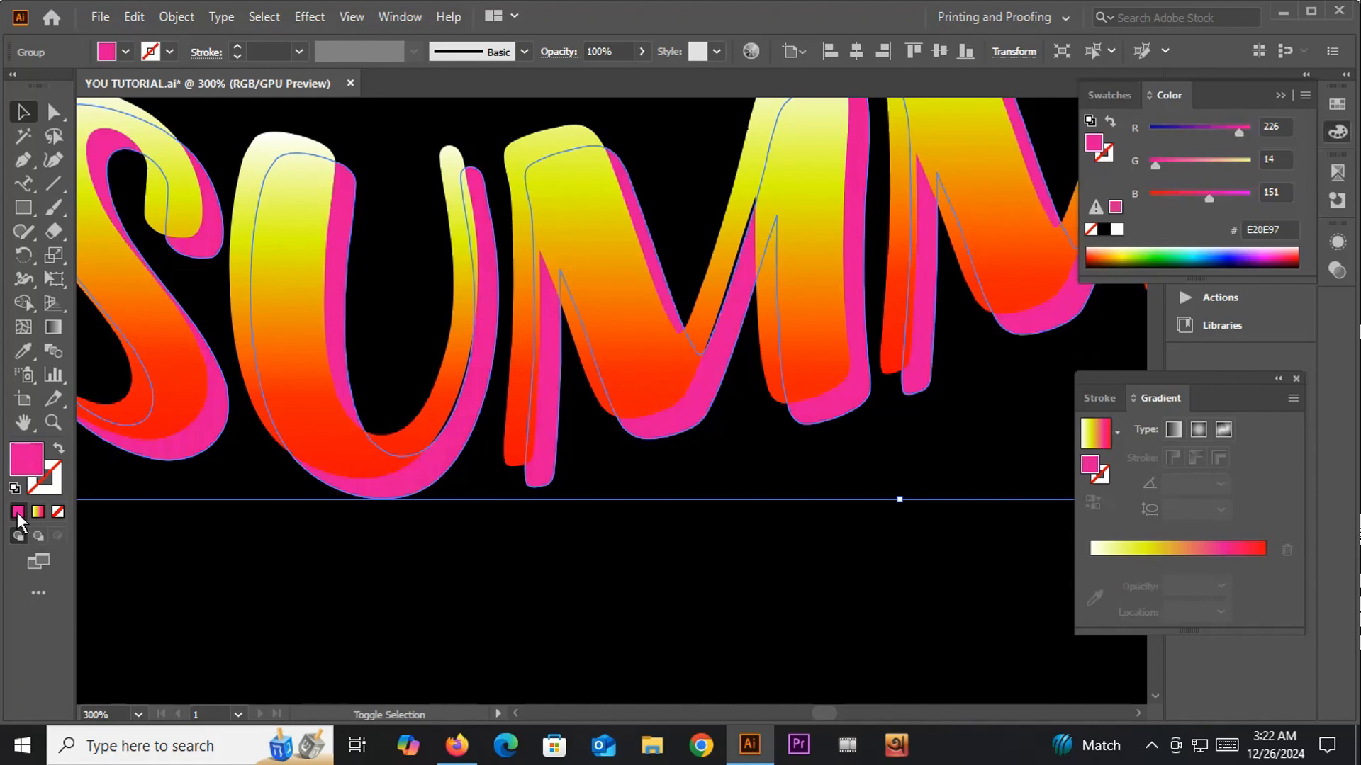
Step: Set the back SUMMER copy's fill to cyan, #0EDBDB
{"action": "double_click", "coordinate": [22, 468]}
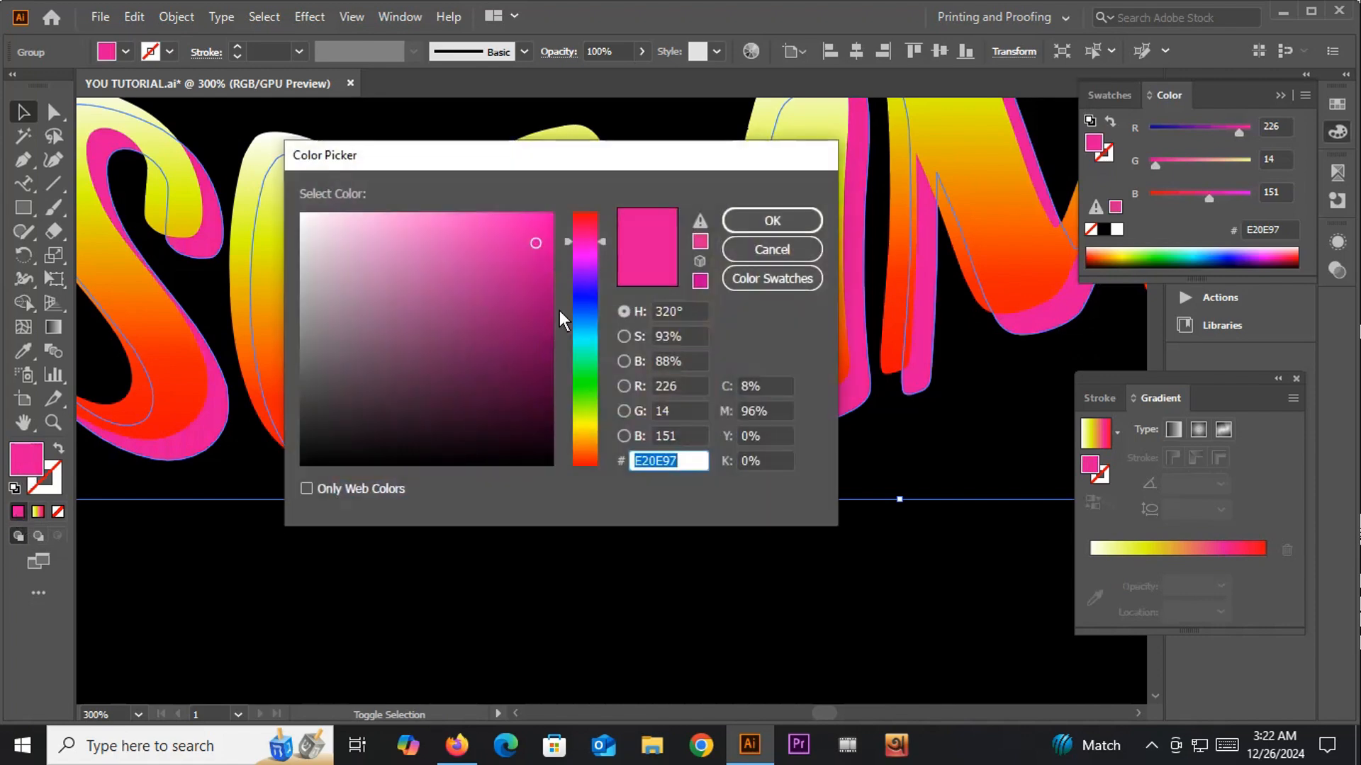
{"action": "left_click", "coordinate": [583, 339]}
{"action": "left_click", "coordinate": [701, 241]}
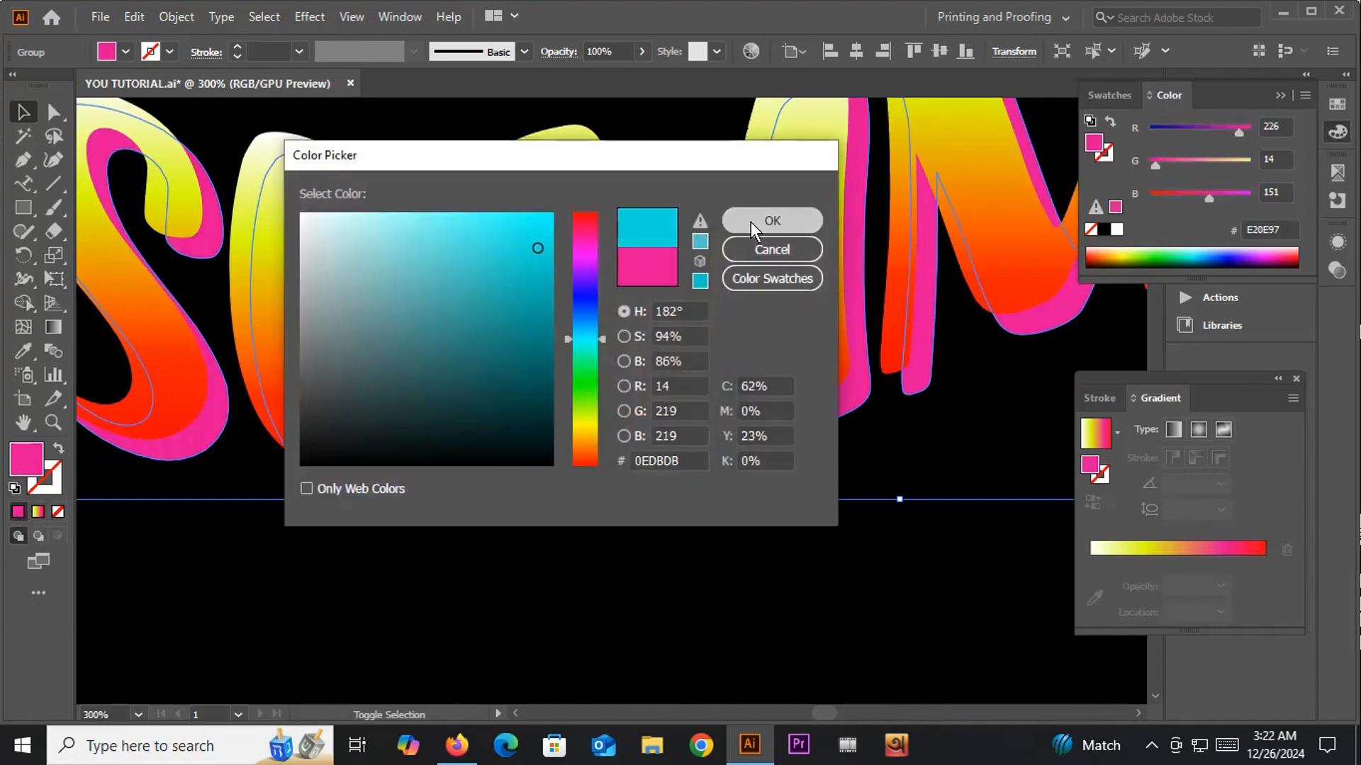
{"action": "left_click", "coordinate": [771, 220]}
Step: Turn the cyan SUMMER group into a single compound path
{"action": "key", "text": "ctrl+minus"}
{"action": "key", "text": "ctrl+plus"}
{"action": "key", "text": "a"}
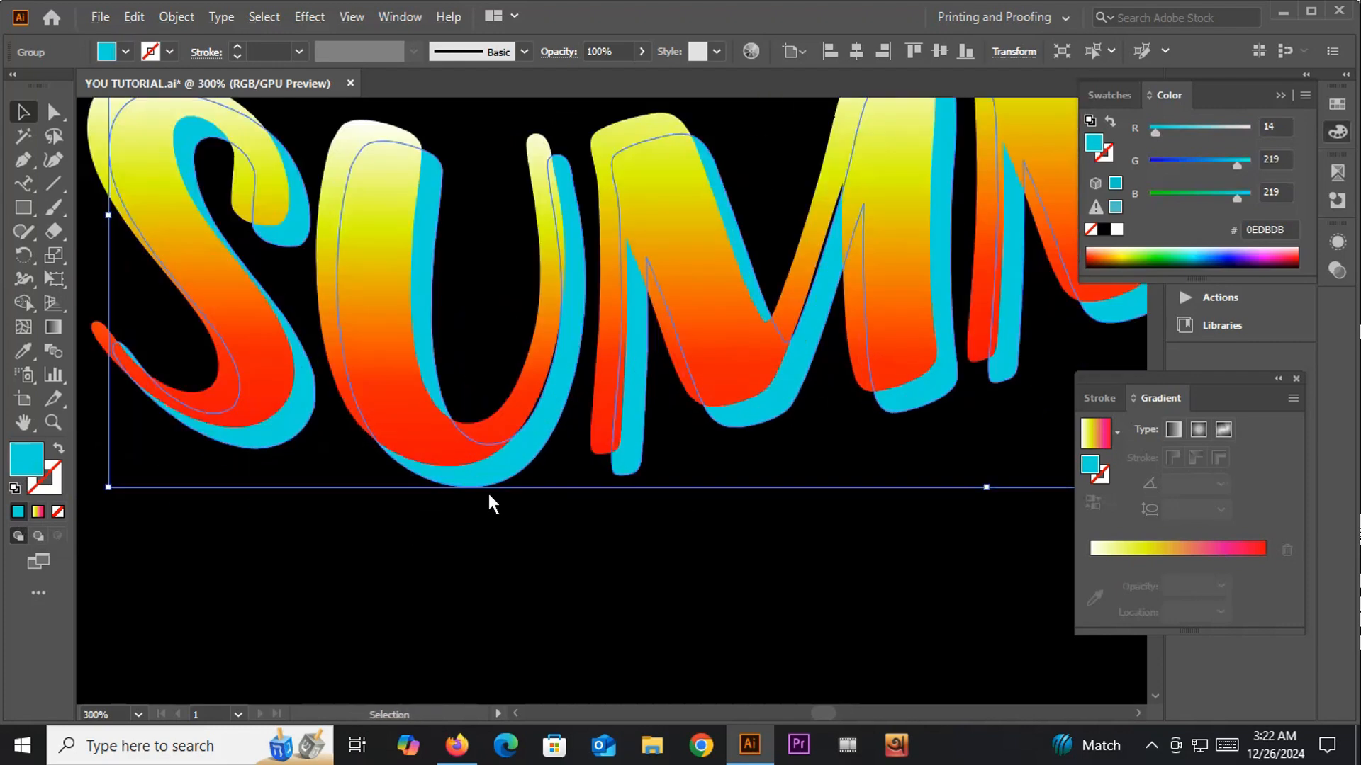
{"action": "key", "text": "v"}
{"action": "scroll", "coordinate": [456, 491], "scroll_direction": "up", "scroll_amount": 1, "text": "alt"}
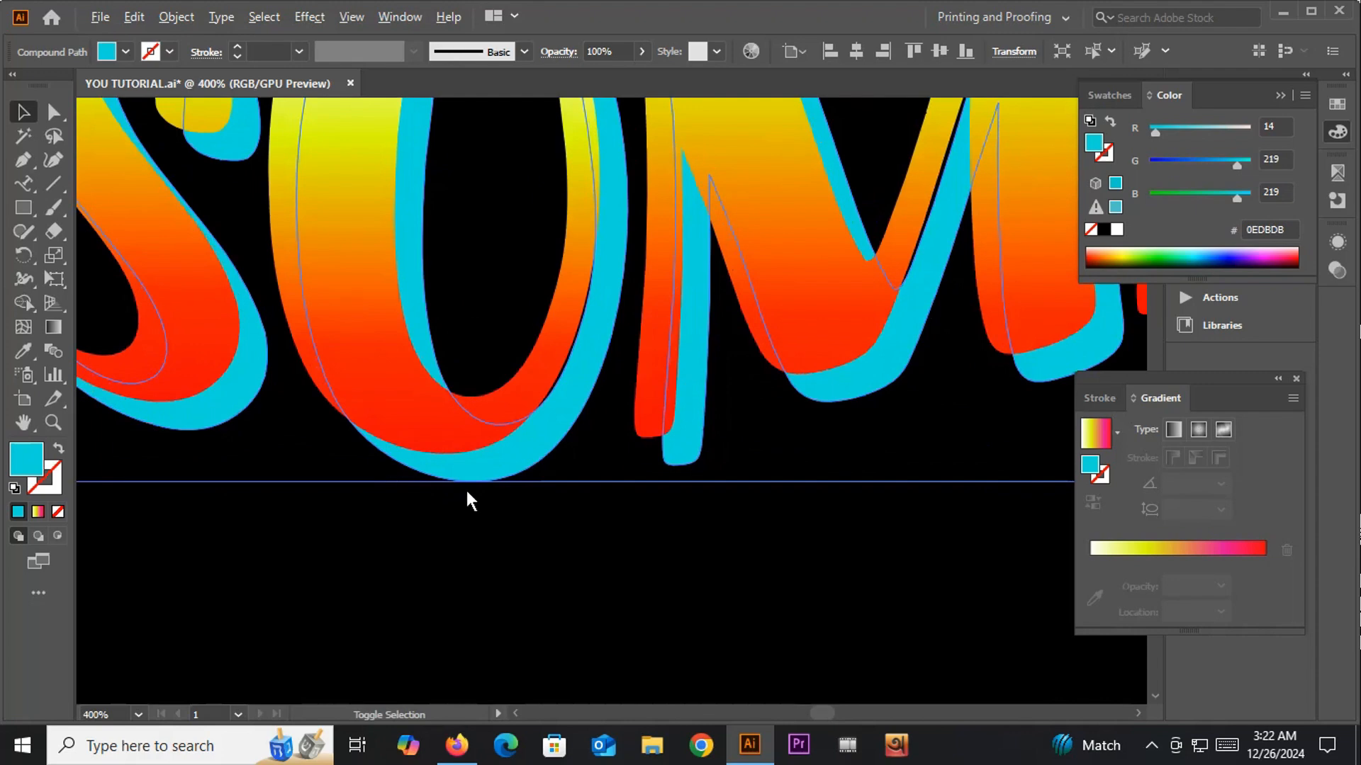
{"action": "left_click", "coordinate": [518, 482]}
{"action": "left_click", "coordinate": [518, 469]}
{"action": "scroll", "coordinate": [514, 474], "scroll_direction": "down", "scroll_amount": 1, "text": "alt"}
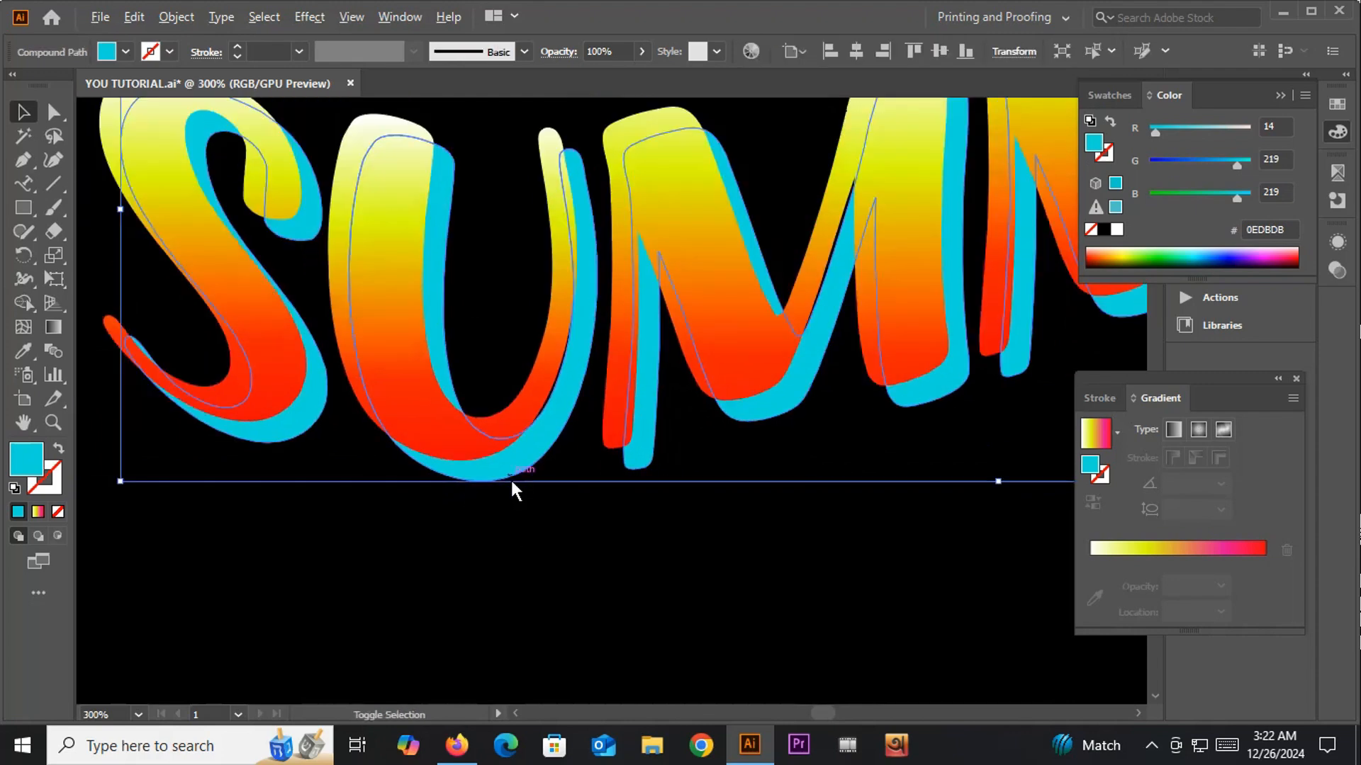
{"action": "scroll", "coordinate": [512, 489], "scroll_direction": "up", "scroll_amount": 1, "text": "alt"}
{"action": "key", "text": "a"}
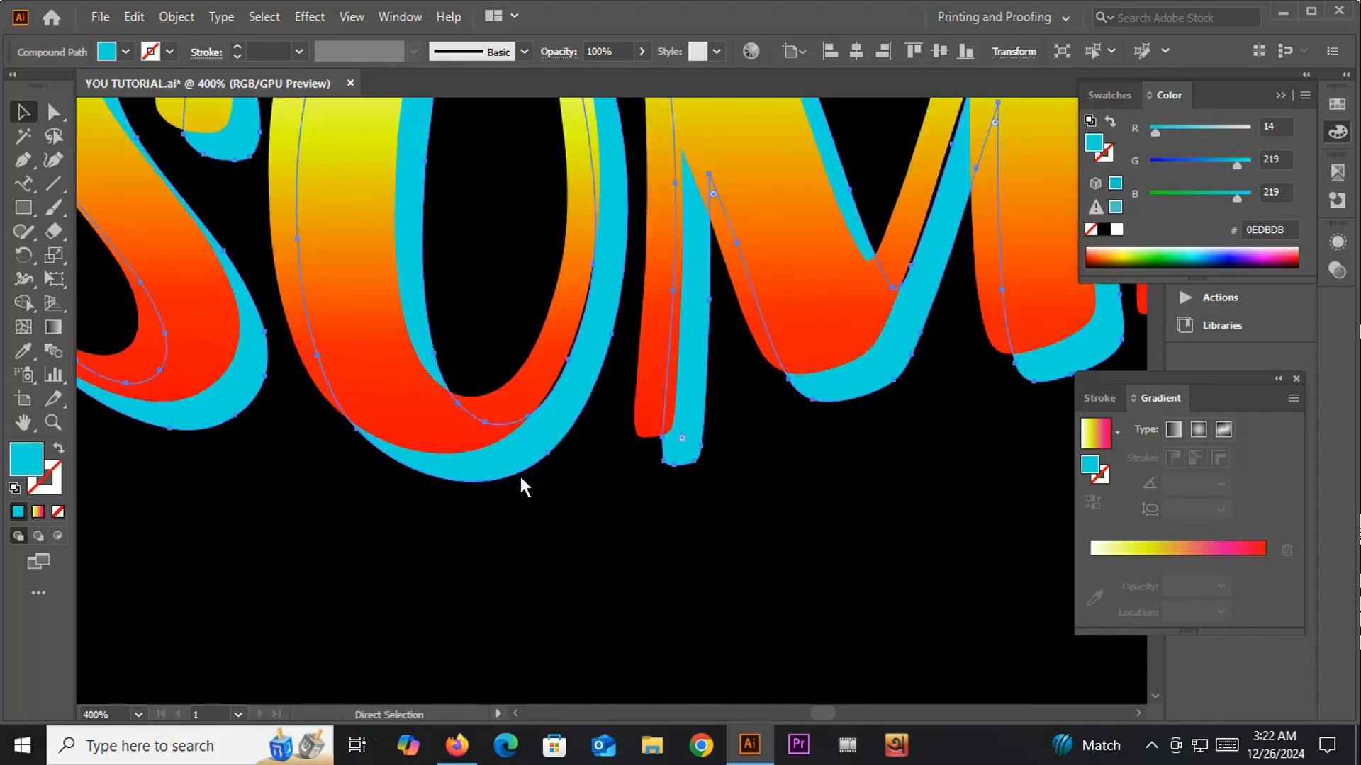
Step: Duplicate the cyan SUMMER shape in place and nudge the copy about five increments up and five to the left
{"action": "key", "text": "v"}
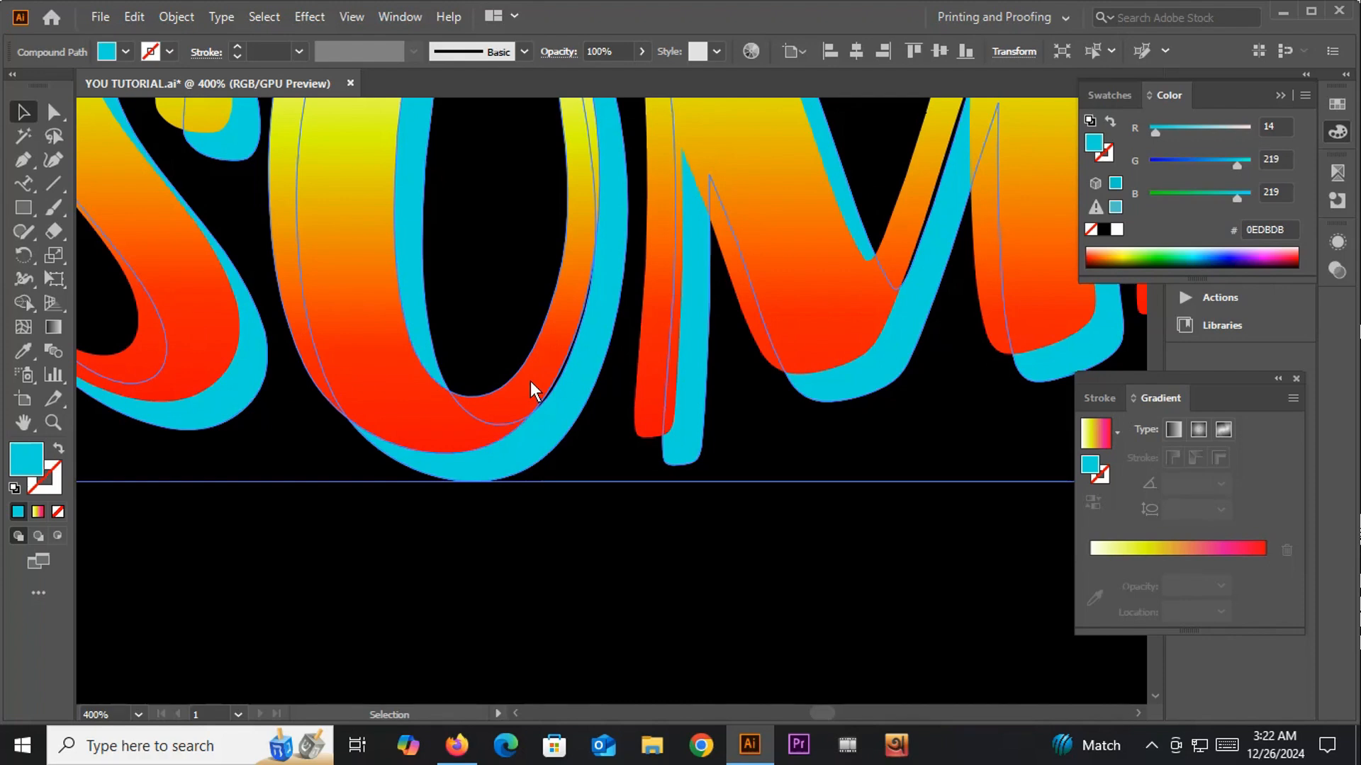
{"action": "key", "text": "Up"}
{"action": "key", "text": "Up"}
{"action": "key", "text": "Up"}
{"action": "key", "text": "Up"}
{"action": "key", "text": "Up"}
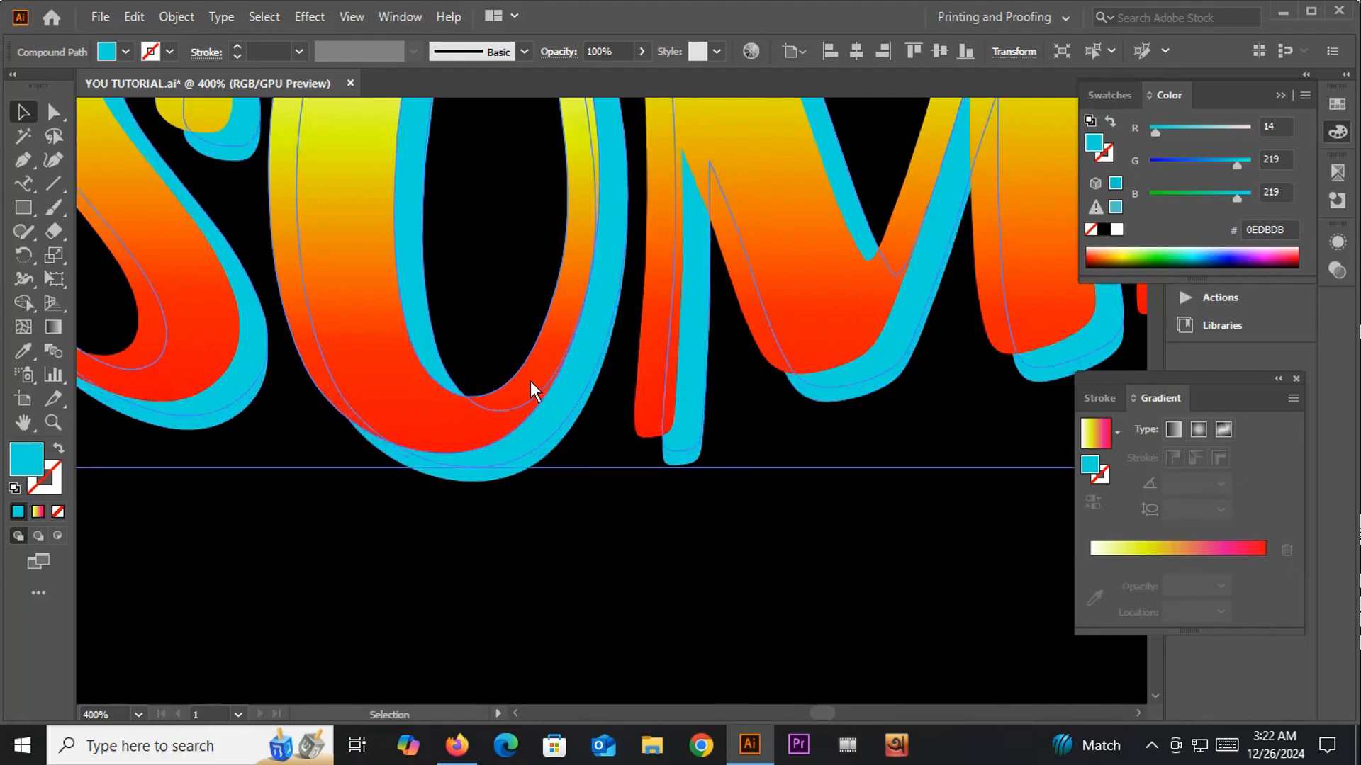
{"action": "key", "text": "Left"}
{"action": "key", "text": "Left"}
{"action": "key", "text": "Left"}
{"action": "key", "text": "Left"}
{"action": "key", "text": "Left"}
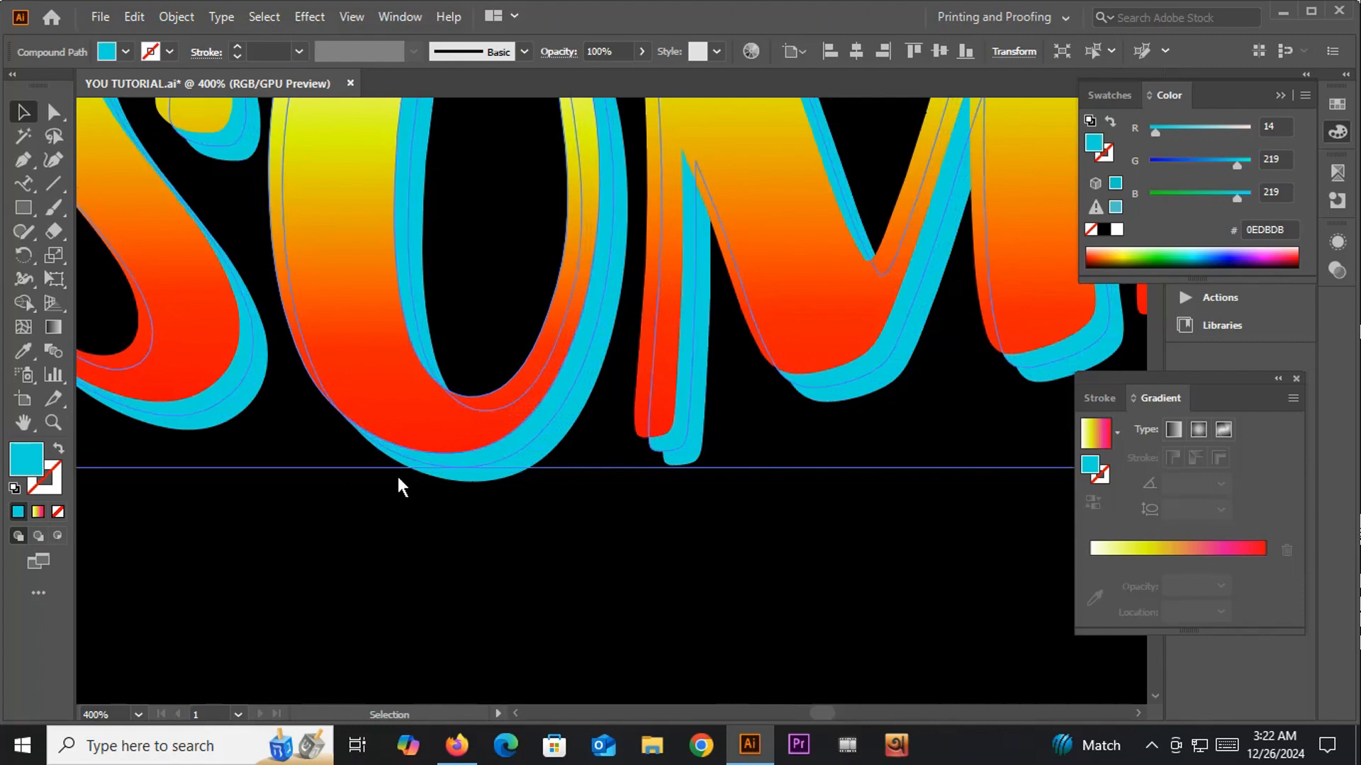
{"action": "key", "text": "Left"}
Step: Fill the nudged SUMMER copy with blue, #0A27F2
{"action": "double_click", "coordinate": [32, 465]}
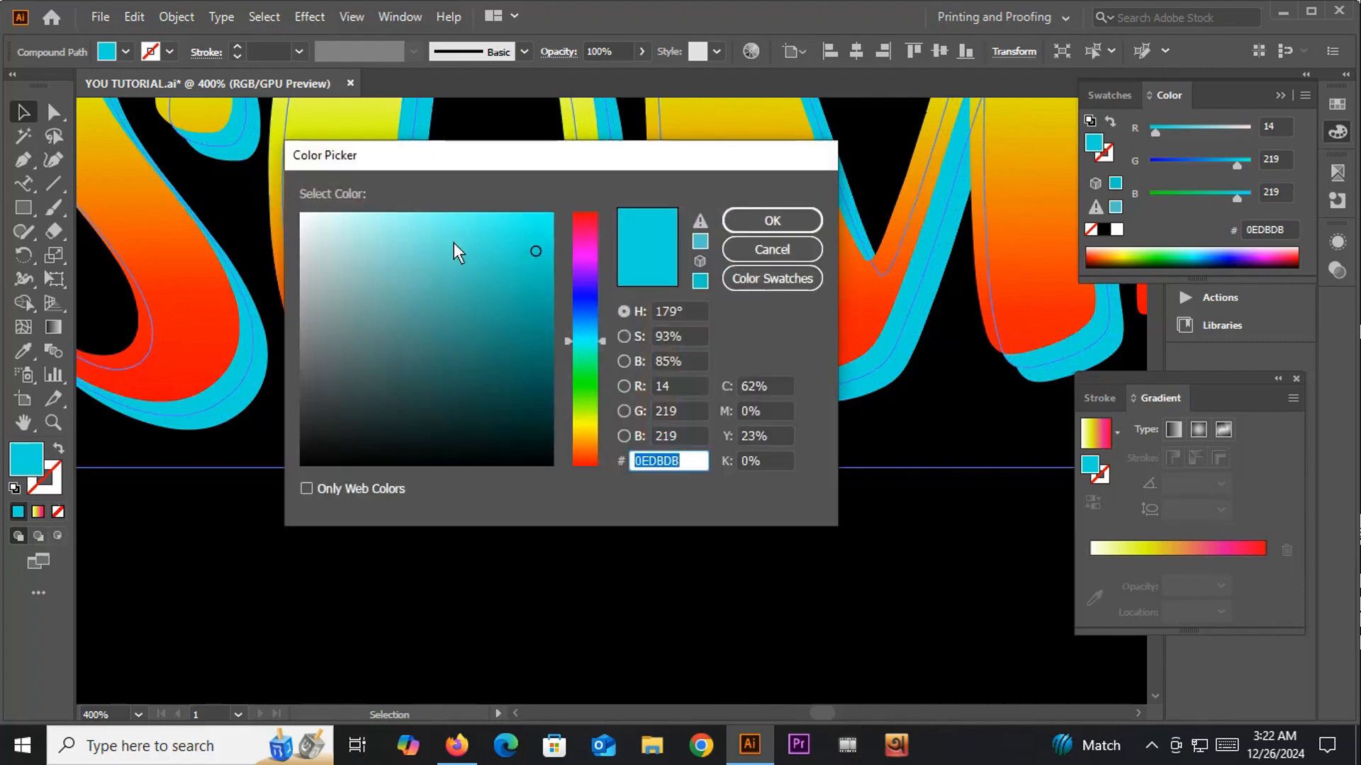
{"action": "left_click", "coordinate": [587, 300]}
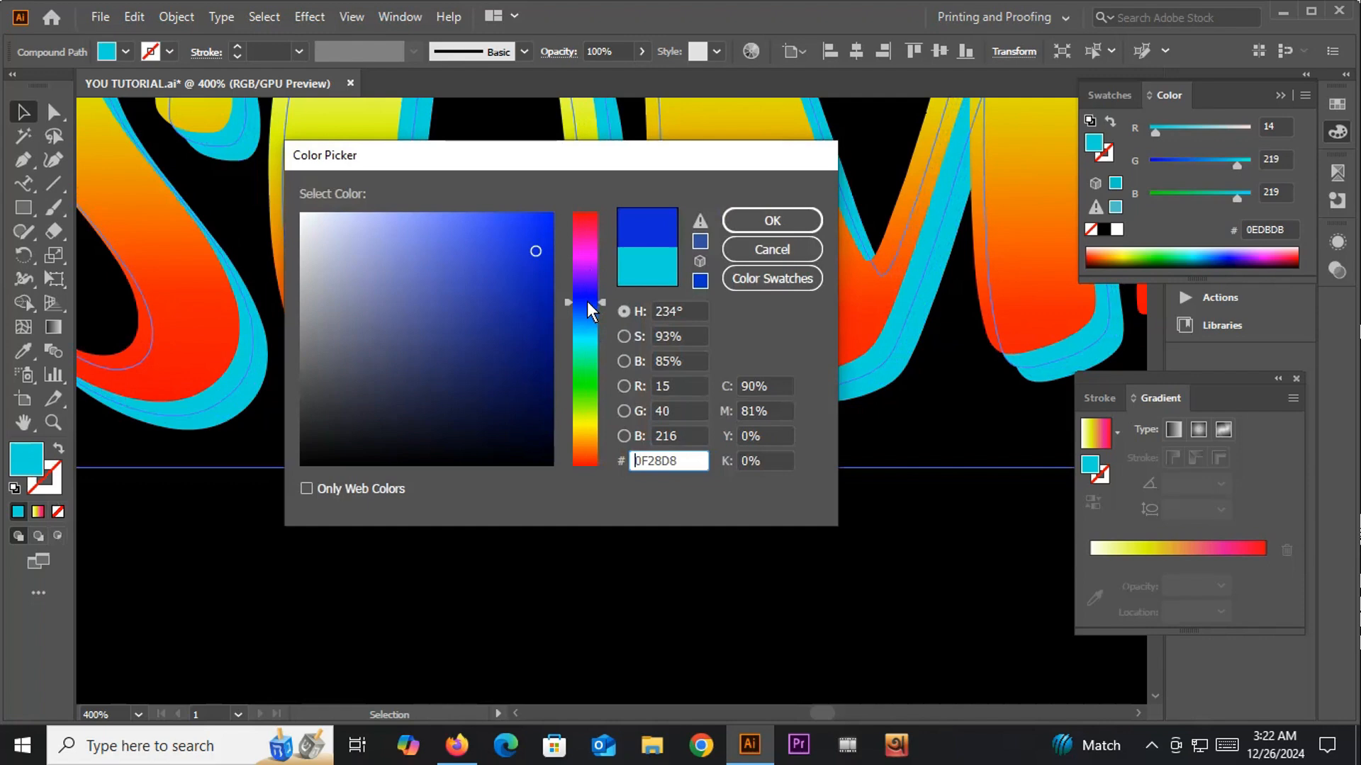
{"action": "left_click", "coordinate": [543, 226]}
{"action": "left_click", "coordinate": [747, 223]}
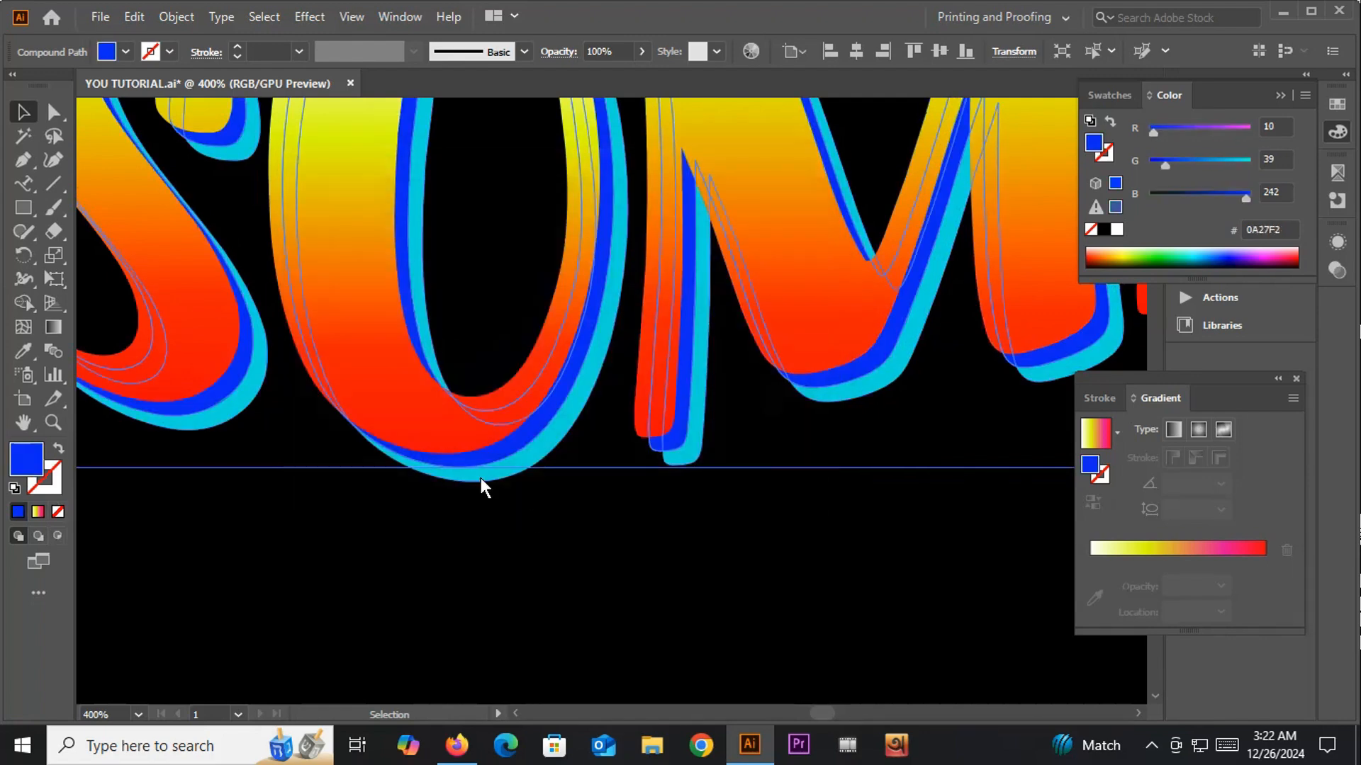
Step: Select the cyan and blue SUMMER shapes together and cut the blue one out of the cyan one with Pathfinder's Minus Front
{"action": "left_click", "coordinate": [554, 523]}
{"action": "scroll", "coordinate": [549, 510], "scroll_direction": "down", "scroll_amount": 3}
{"action": "scroll", "coordinate": [547, 510], "scroll_direction": "up", "scroll_amount": 5}
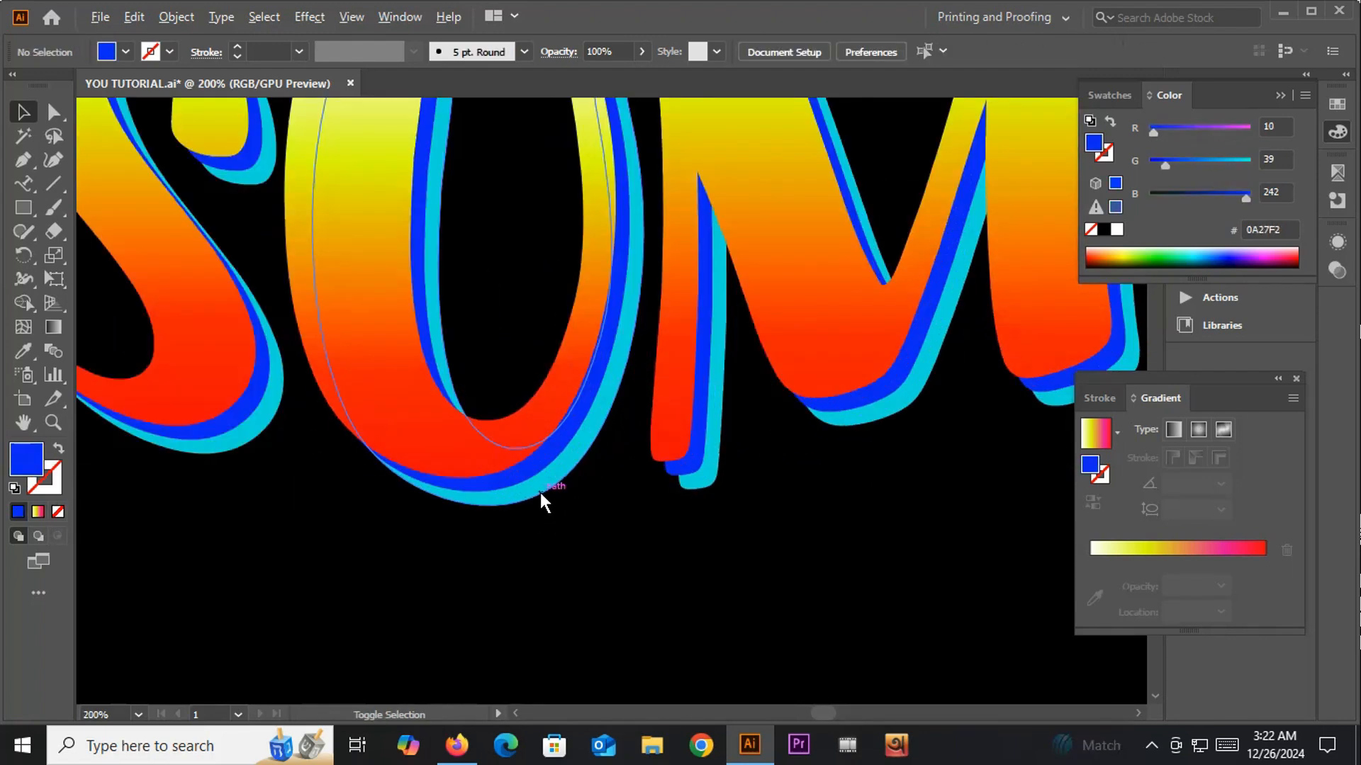
{"action": "scroll", "coordinate": [603, 448], "scroll_direction": "down", "scroll_amount": 1}
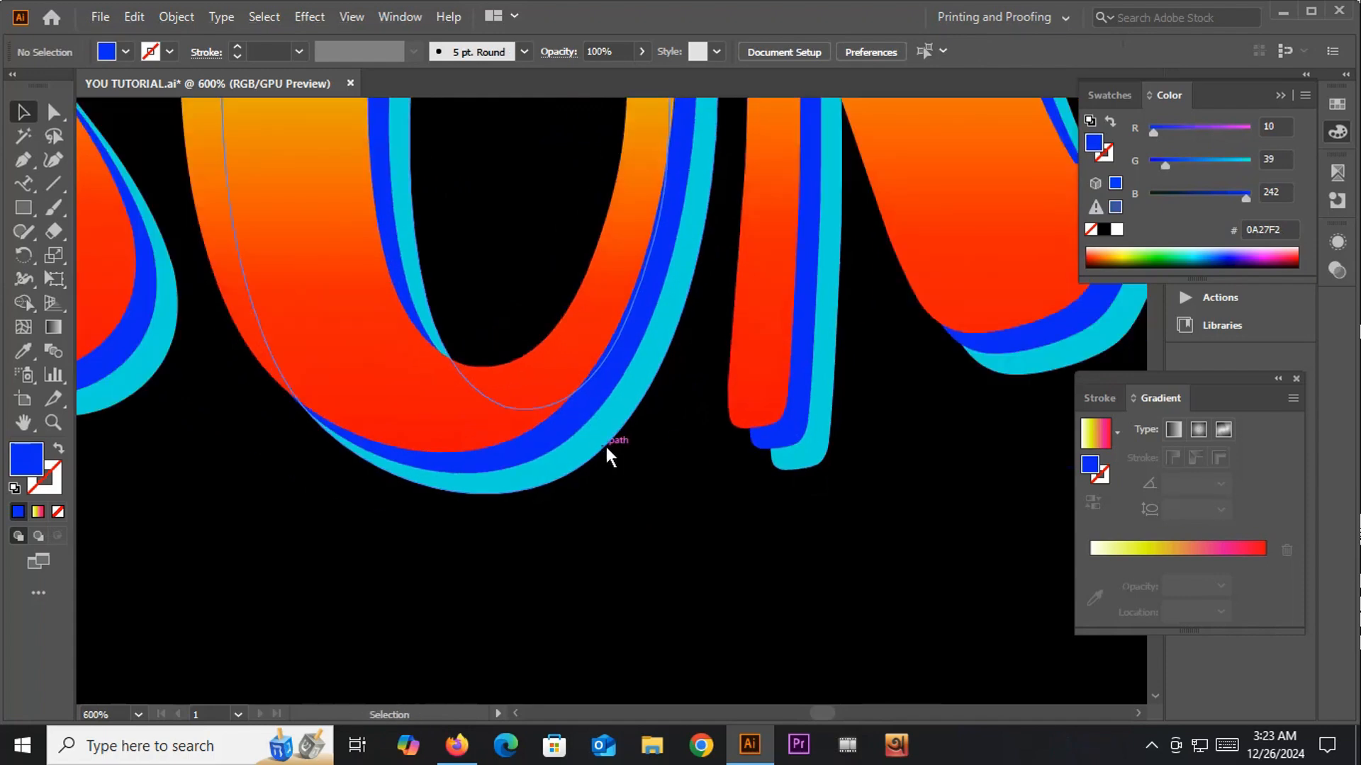
{"action": "scroll", "coordinate": [547, 462], "scroll_direction": "down", "scroll_amount": 2}
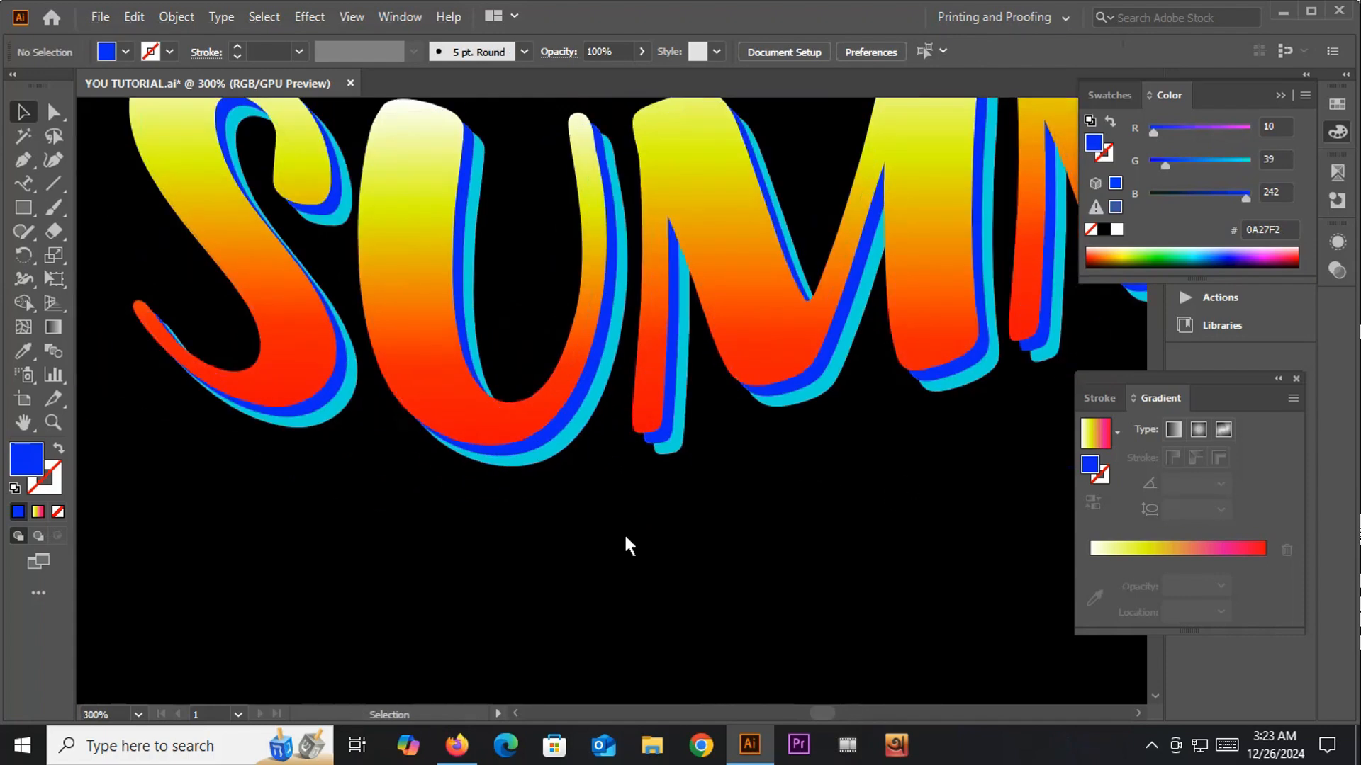
{"action": "left_click_drag", "start_coordinate": [524, 505], "coordinate": [589, 447]}
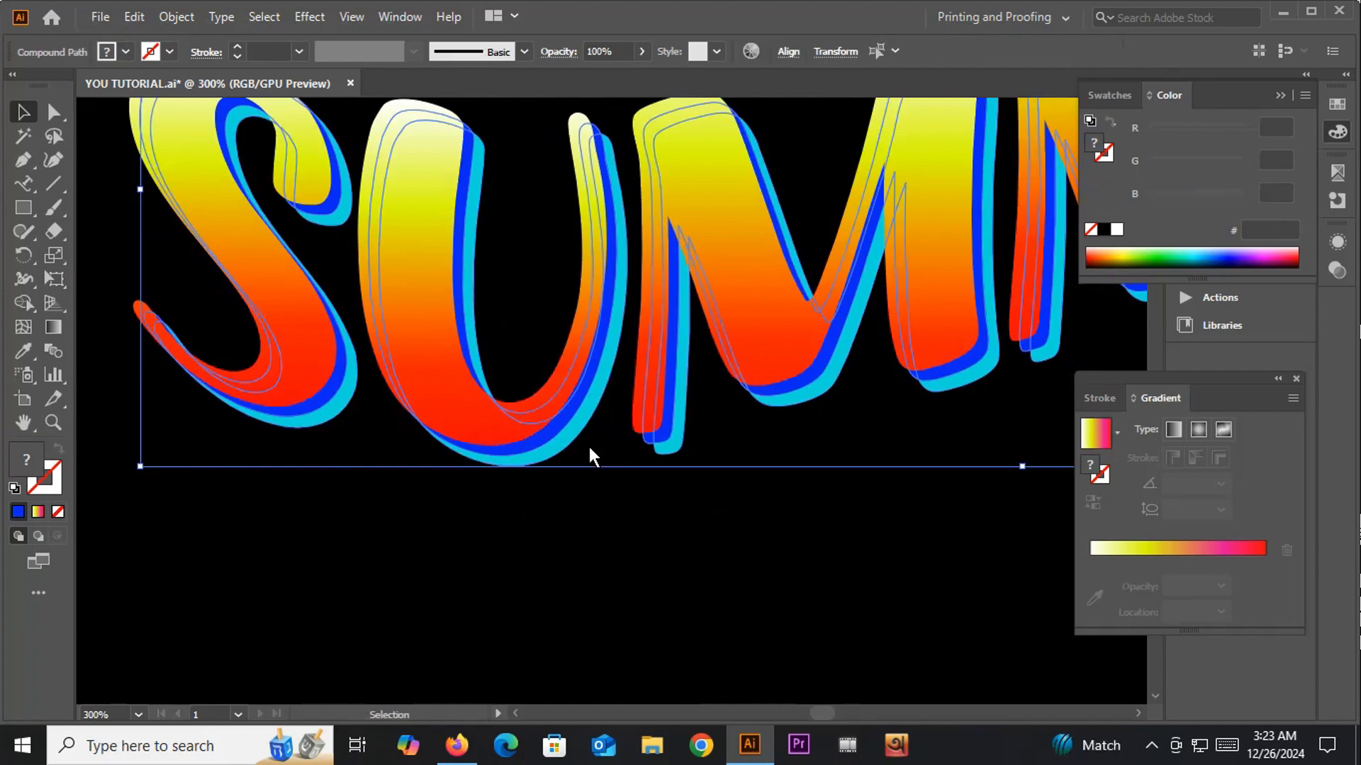
{"action": "key", "text": "ctrl"}
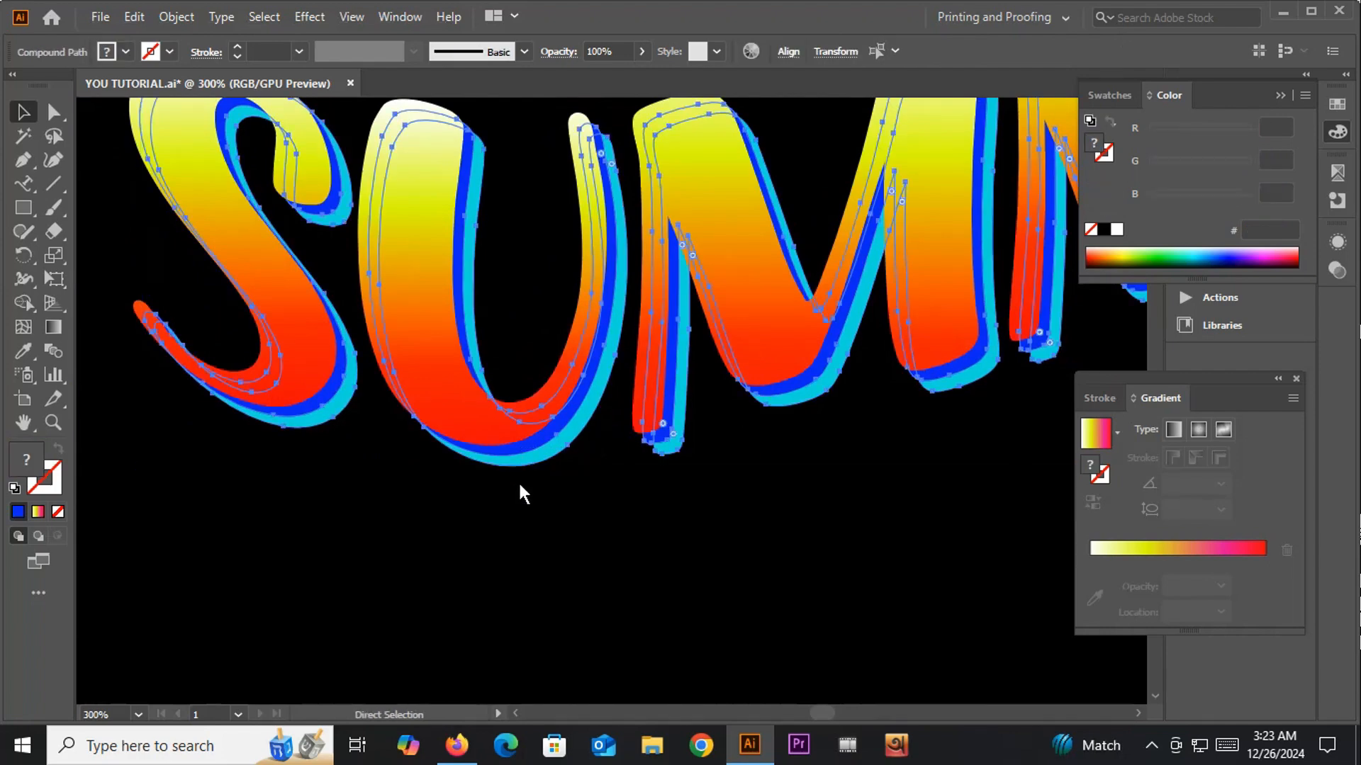
{"action": "key", "text": "ctrl+shift+F9"}
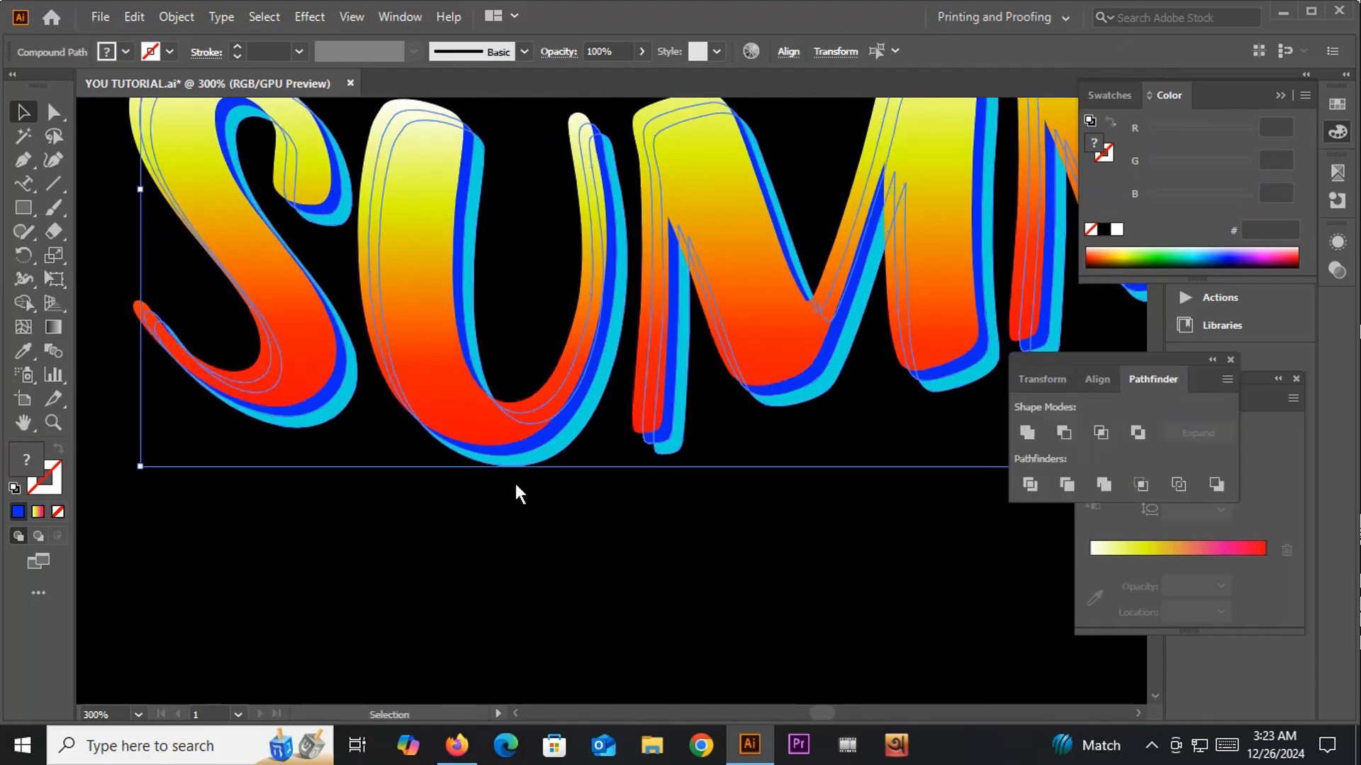
{"action": "left_click", "coordinate": [1061, 433]}
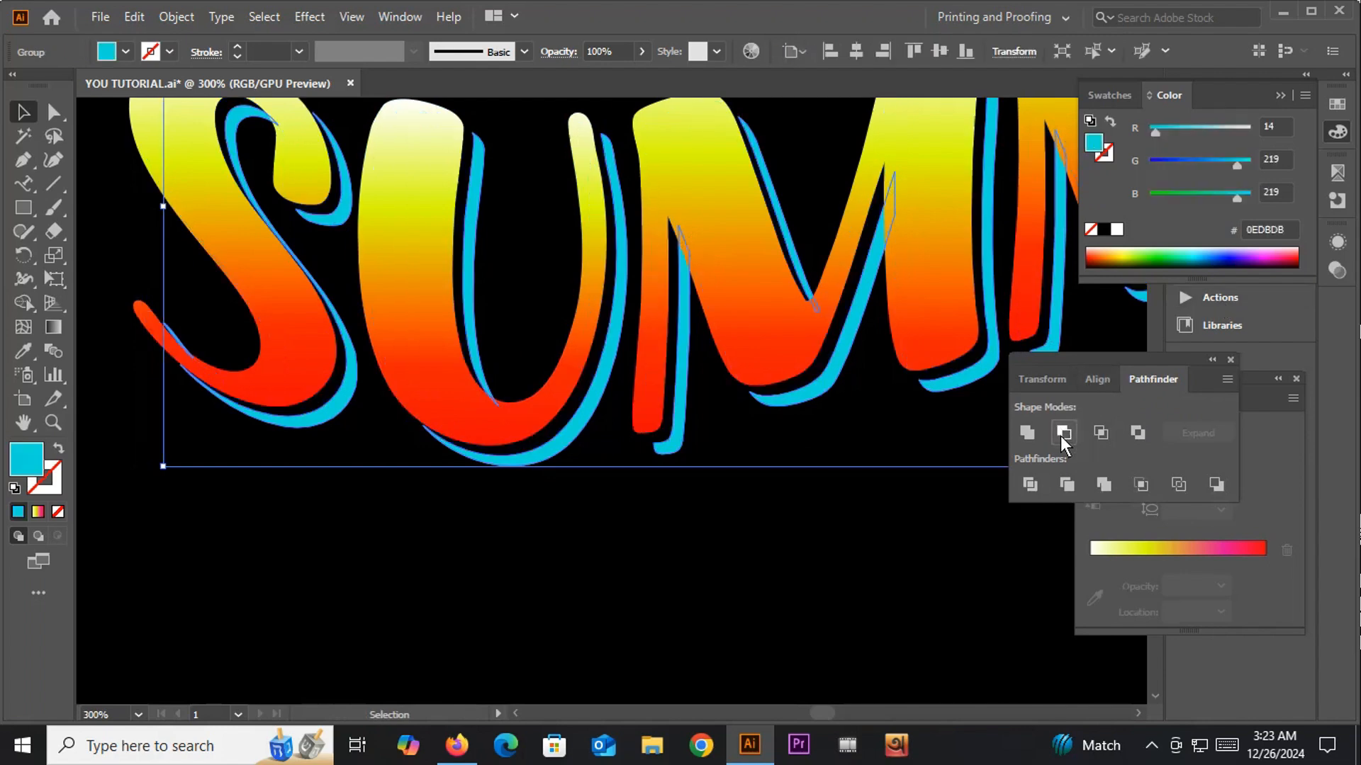
{"action": "left_click", "coordinate": [262, 448]}
Step: Recolour the remaining cyan edge of SUMMER white by sampling the FFFFFF swatch with the Eyedropper
{"action": "key", "text": "ctrl+0"}
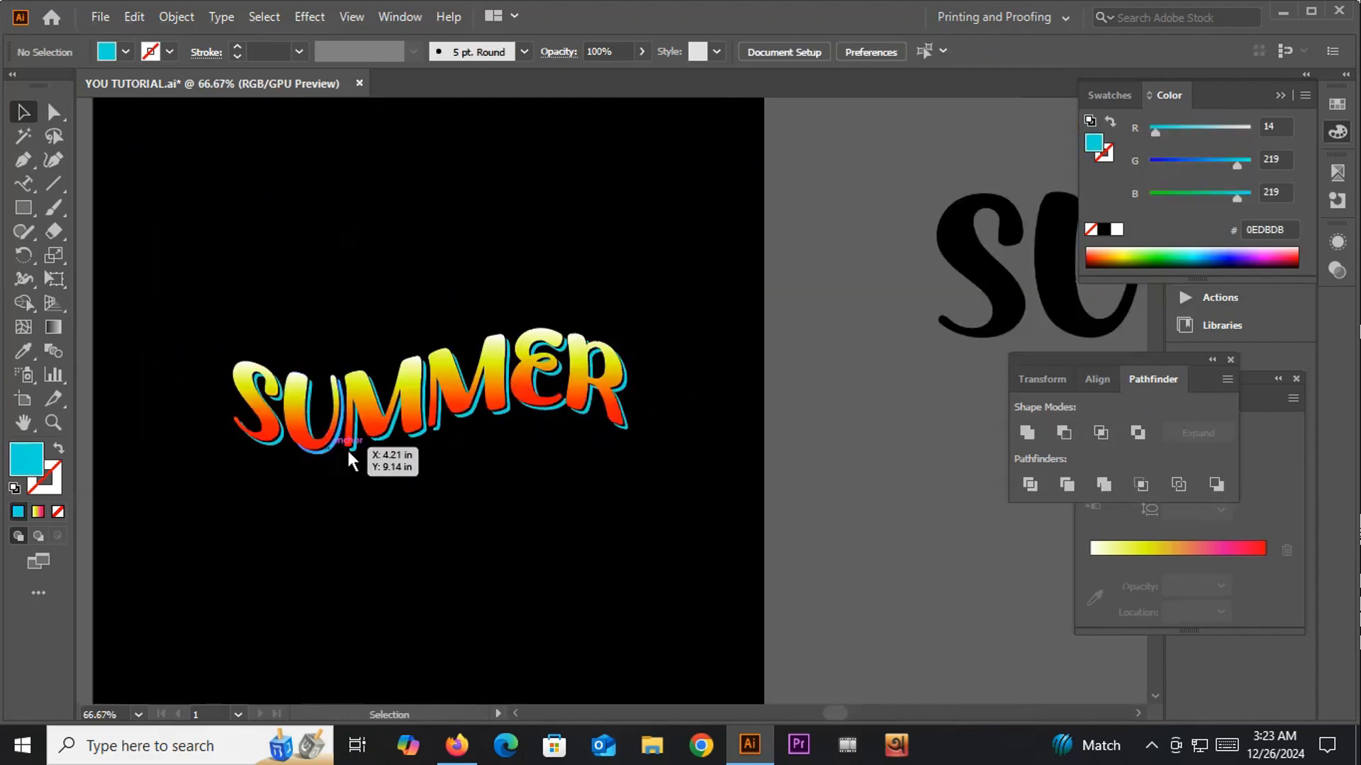
{"action": "key", "text": "ctrl+minus"}
{"action": "key", "text": "ctrl+minus"}
{"action": "key", "text": "ctrl+1"}
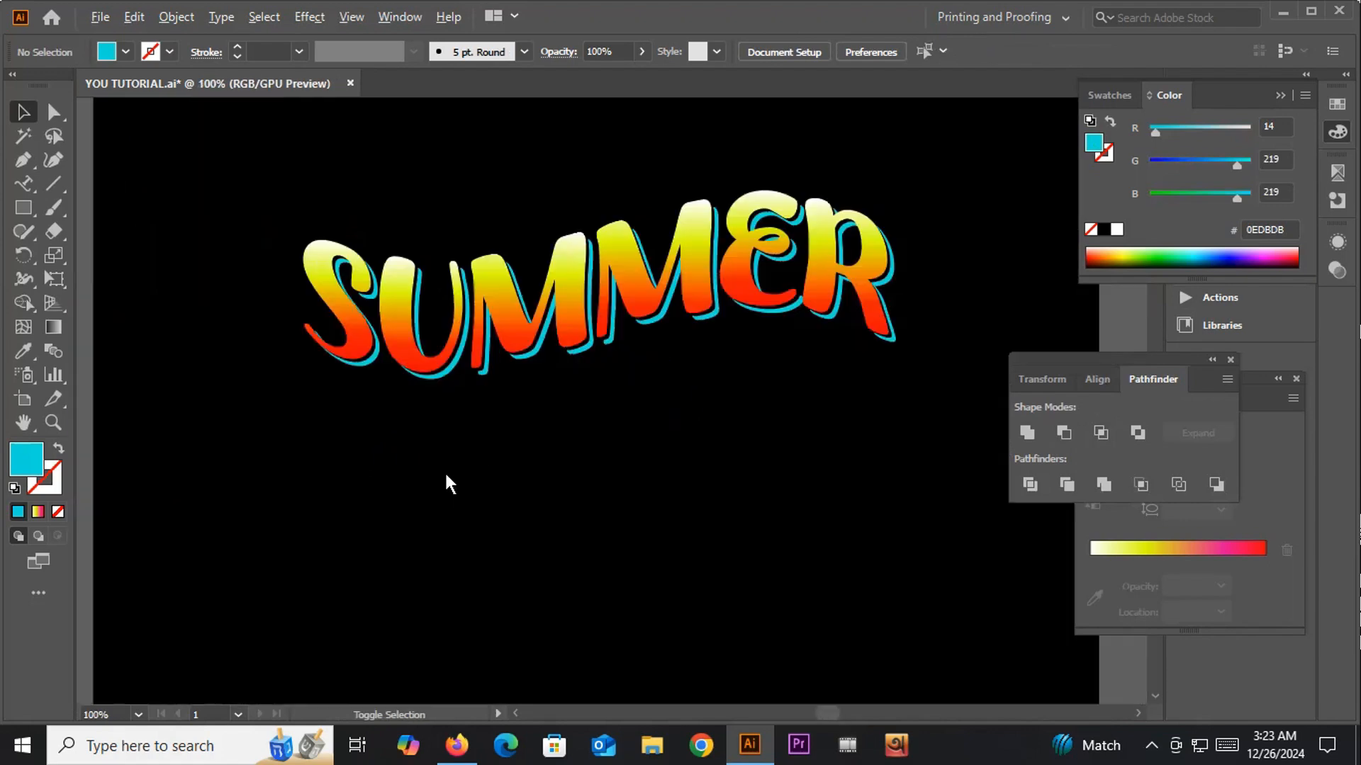
{"action": "left_click", "coordinate": [446, 377]}
{"action": "scroll", "coordinate": [378, 449], "scroll_direction": "down", "scroll_amount": 4}
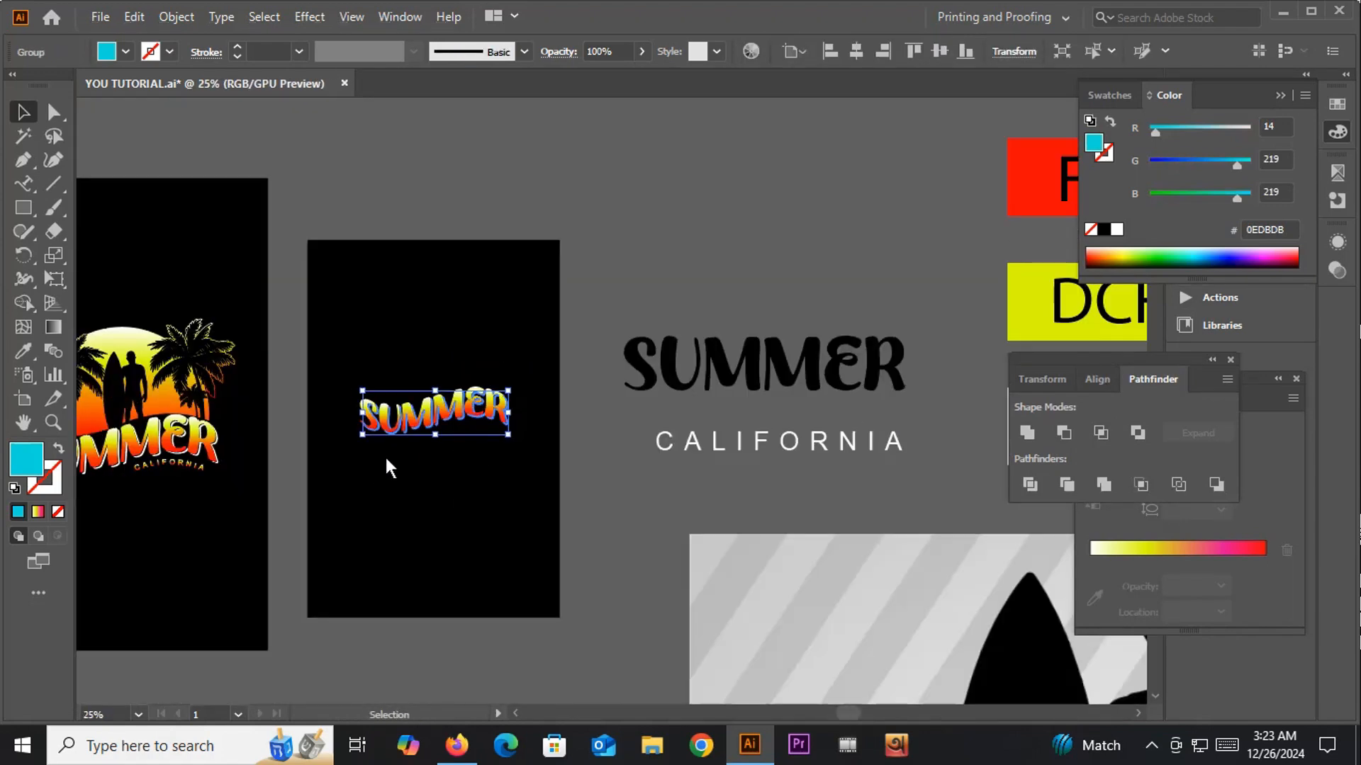
{"action": "key", "text": "i"}
{"action": "scroll", "coordinate": [501, 465], "scroll_direction": "down", "scroll_amount": 1}
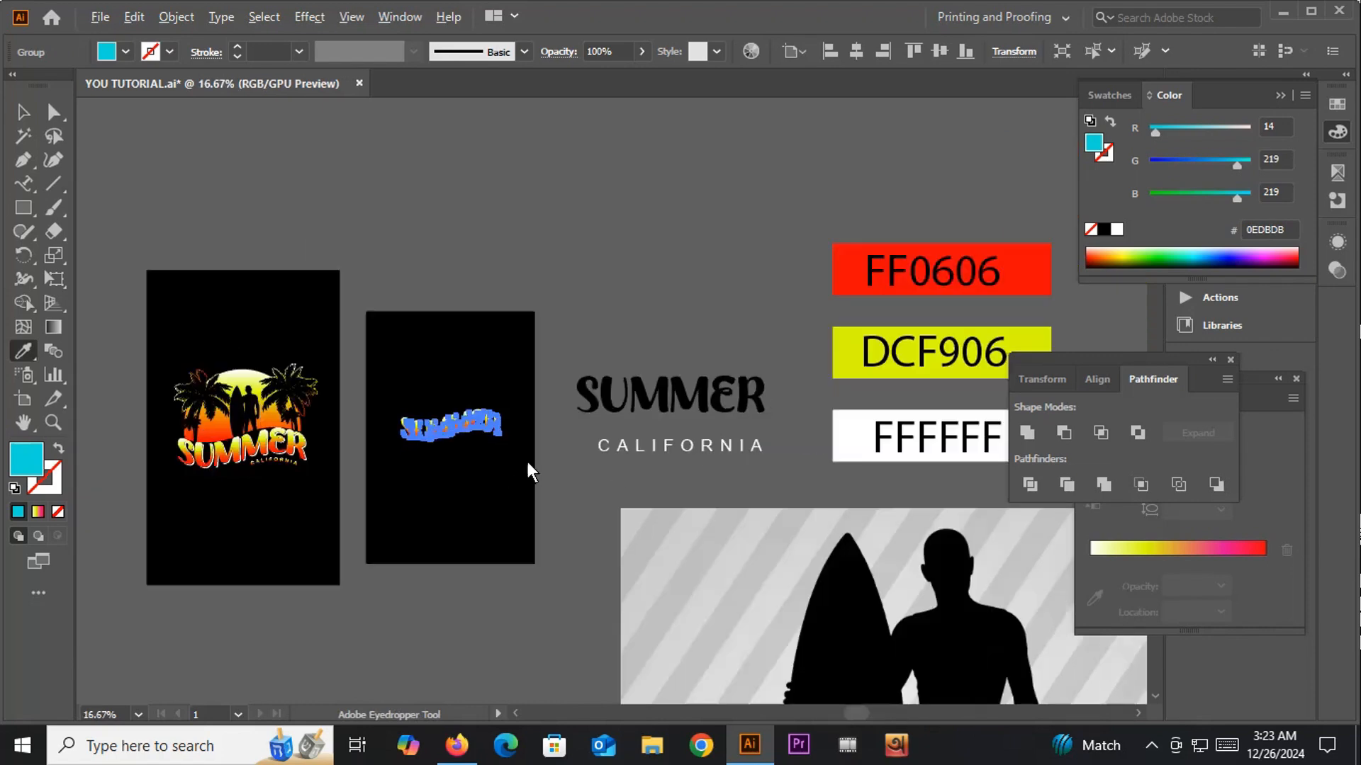
{"action": "left_click", "coordinate": [846, 445]}
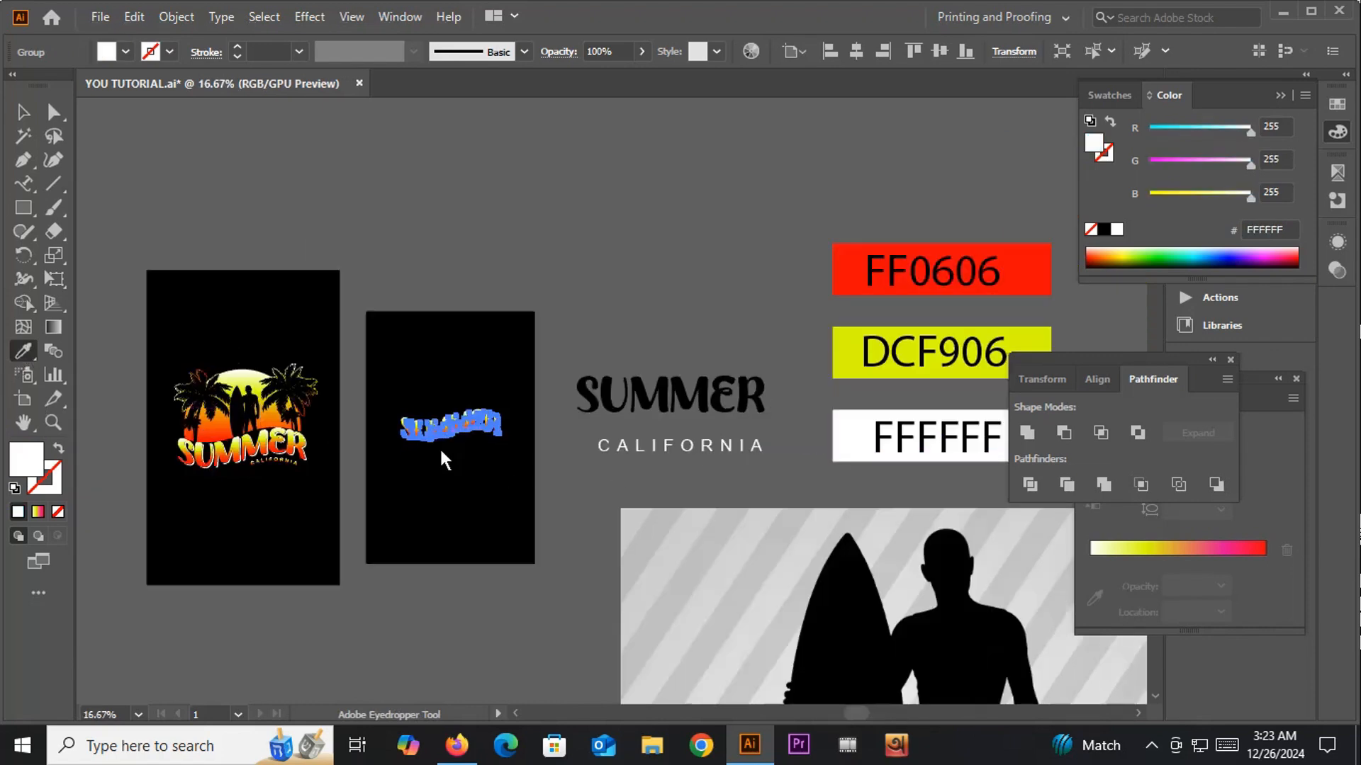
{"action": "scroll", "coordinate": [439, 448], "scroll_direction": "up", "scroll_amount": 4}
Step: Group the gradient SUMMER lettering with its white edge and centre the group horizontally on the artboard
{"action": "left_click", "coordinate": [23, 111]}
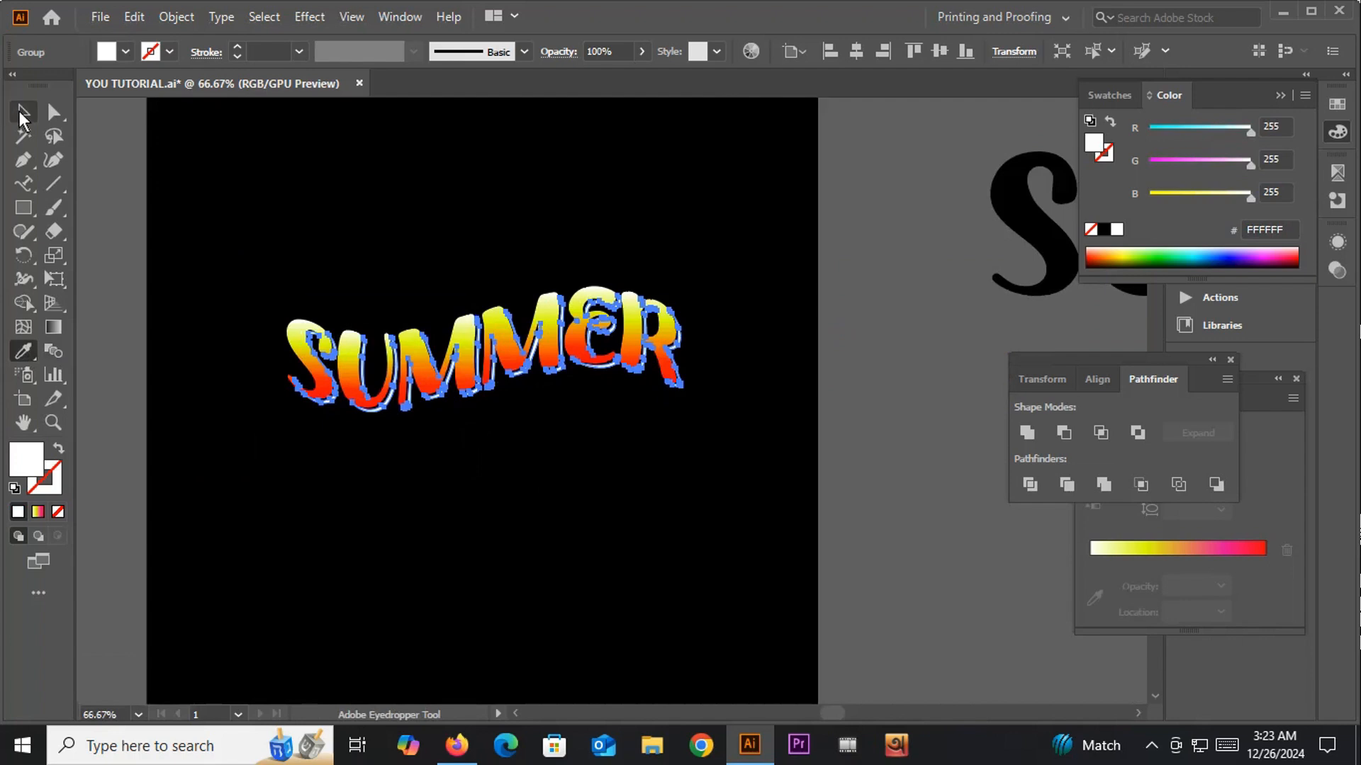
{"action": "left_click", "coordinate": [325, 198]}
{"action": "left_click_drag", "start_coordinate": [282, 468], "coordinate": [696, 203]}
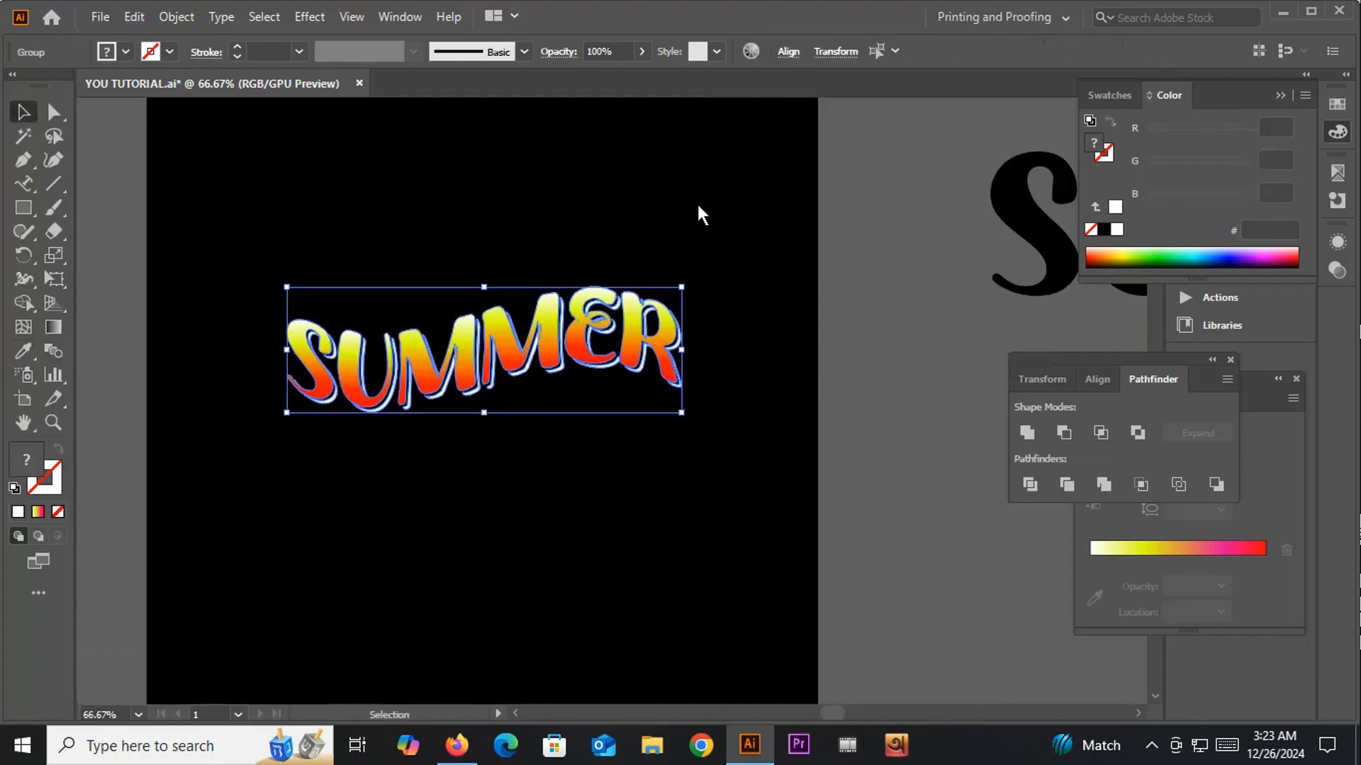
{"action": "right_click", "coordinate": [696, 202]}
{"action": "left_click", "coordinate": [759, 355]}
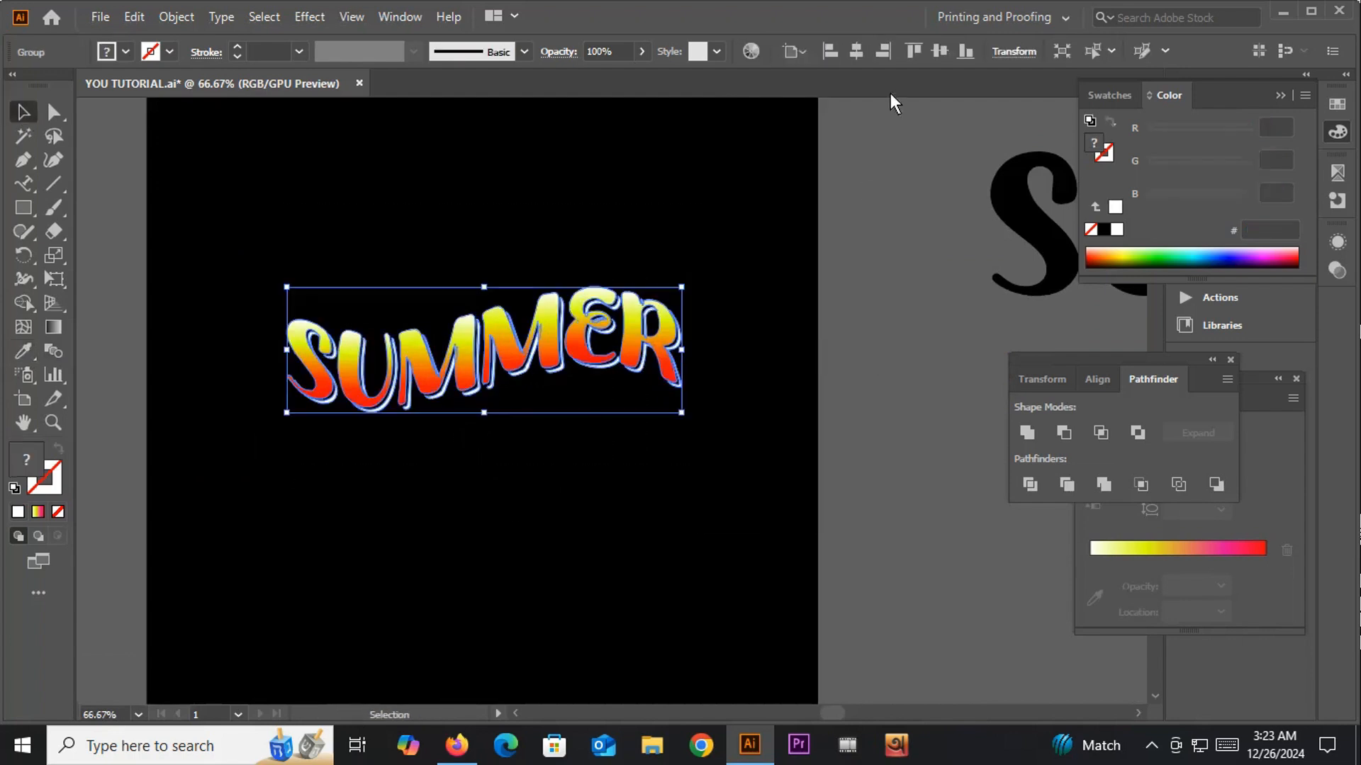
{"action": "left_click", "coordinate": [854, 48]}
{"action": "left_click", "coordinate": [720, 465]}
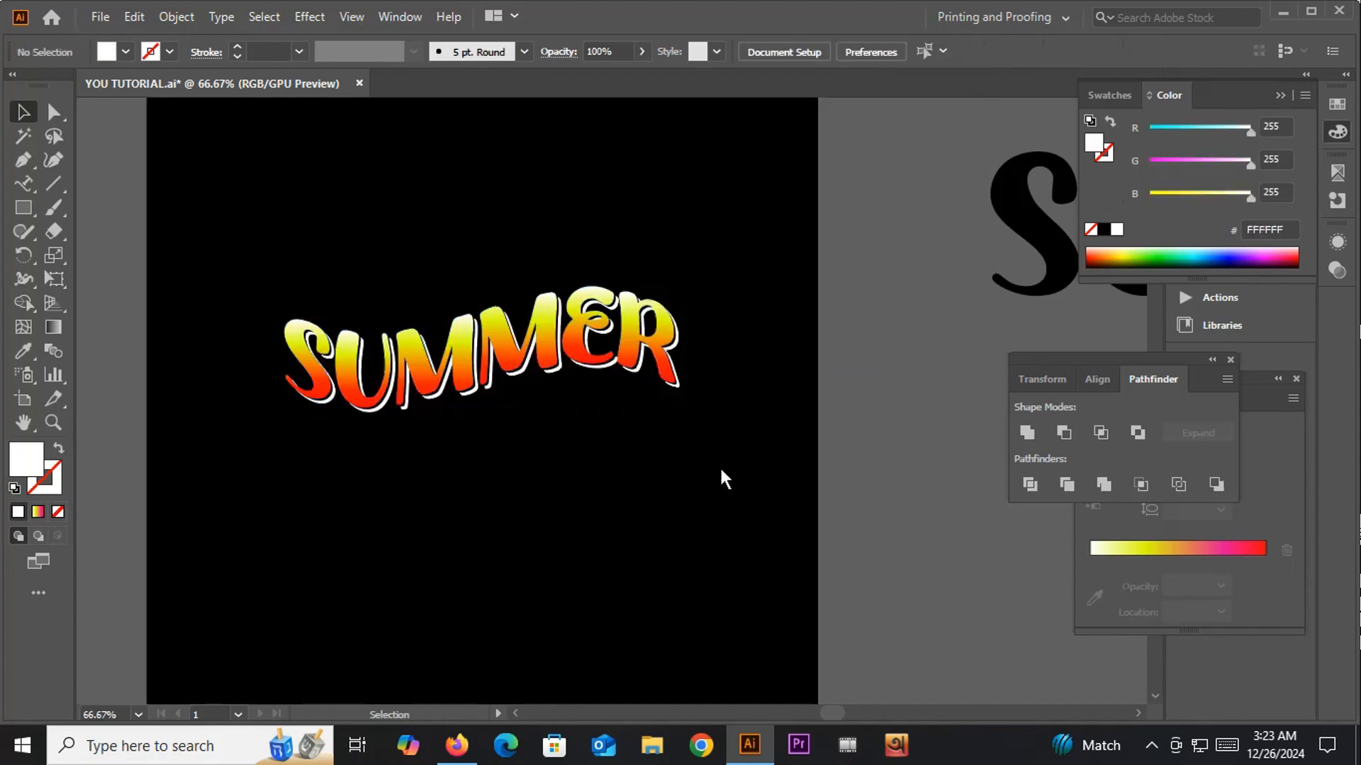
Step: Draw a white circle about 6.4 in across with the Ellipse tool, centred above the SUMMER lettering and overlapping it
{"action": "scroll", "coordinate": [720, 465], "scroll_direction": "down", "scroll_amount": 1}
{"action": "left_click", "coordinate": [25, 208]}
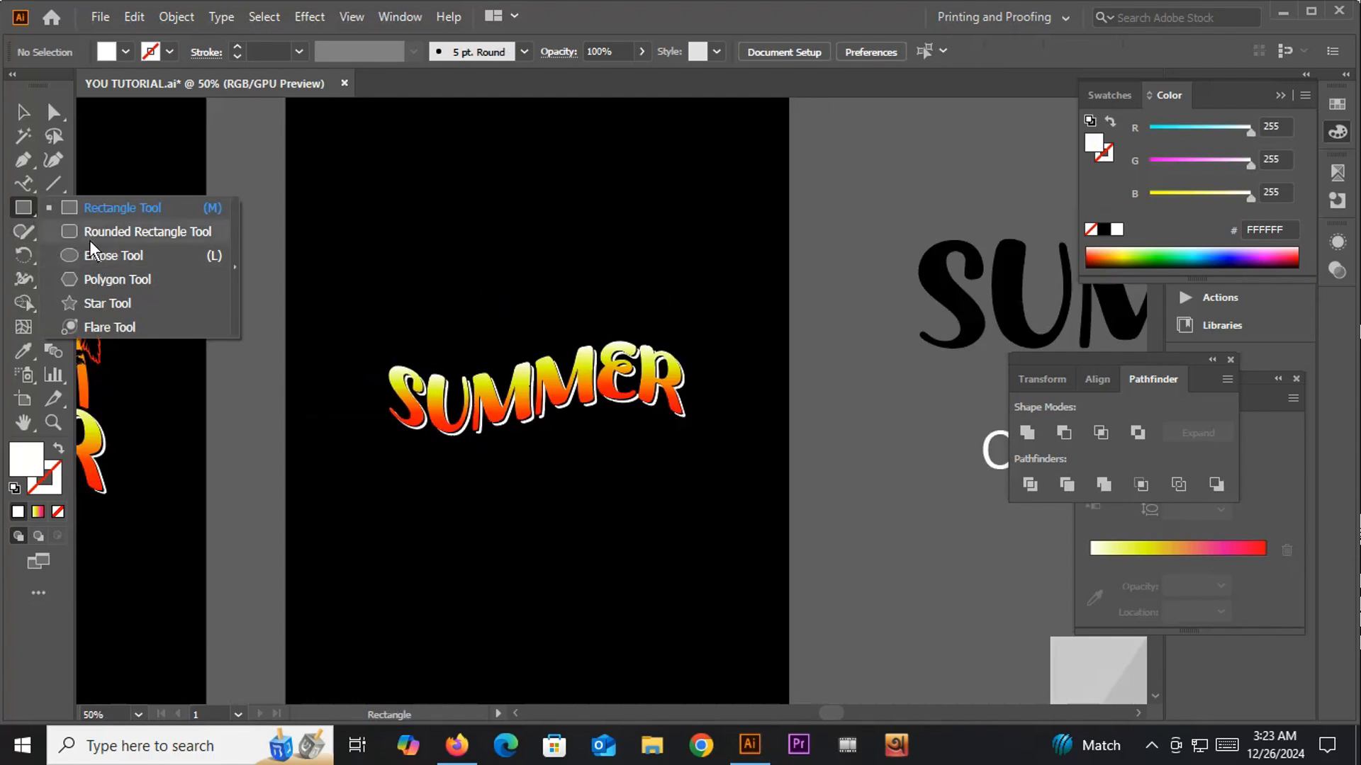
{"action": "left_click", "coordinate": [92, 255]}
{"action": "scroll", "coordinate": [574, 355], "scroll_direction": "up", "scroll_amount": 1}
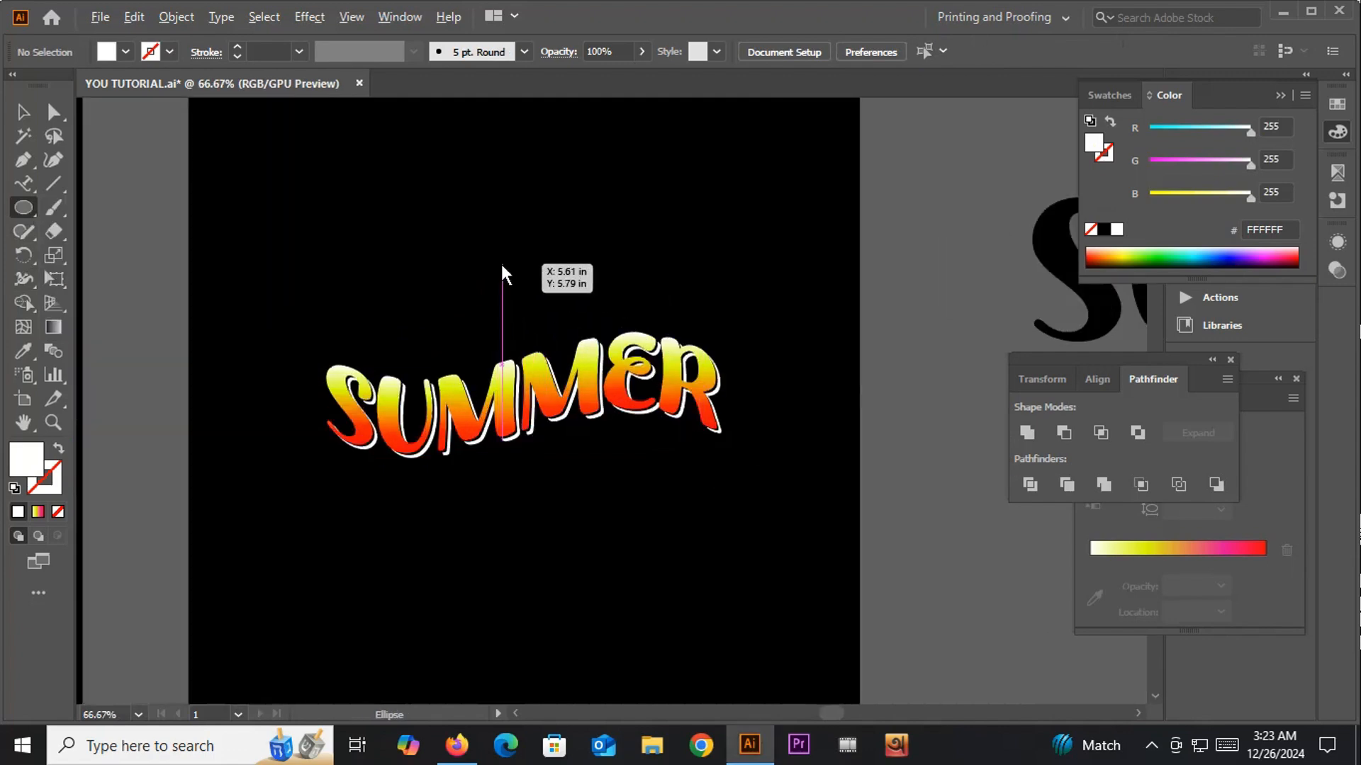
{"action": "left_click_drag", "start_coordinate": [501, 264], "coordinate": [588, 439]}
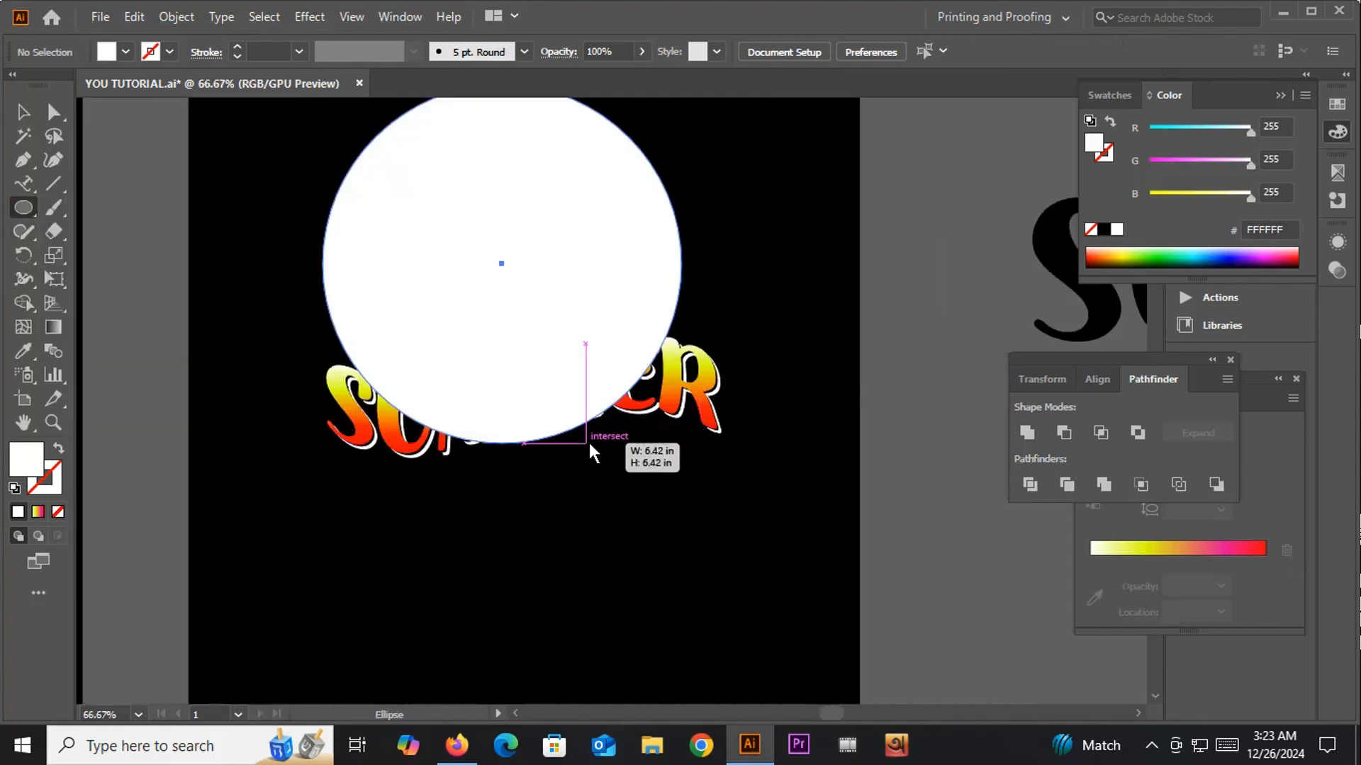
Step: Centre the white circle horizontally on the artboard and enlarge it evenly from its centre to the width of the SUMMER lettering
{"action": "left_click", "coordinate": [785, 52]}
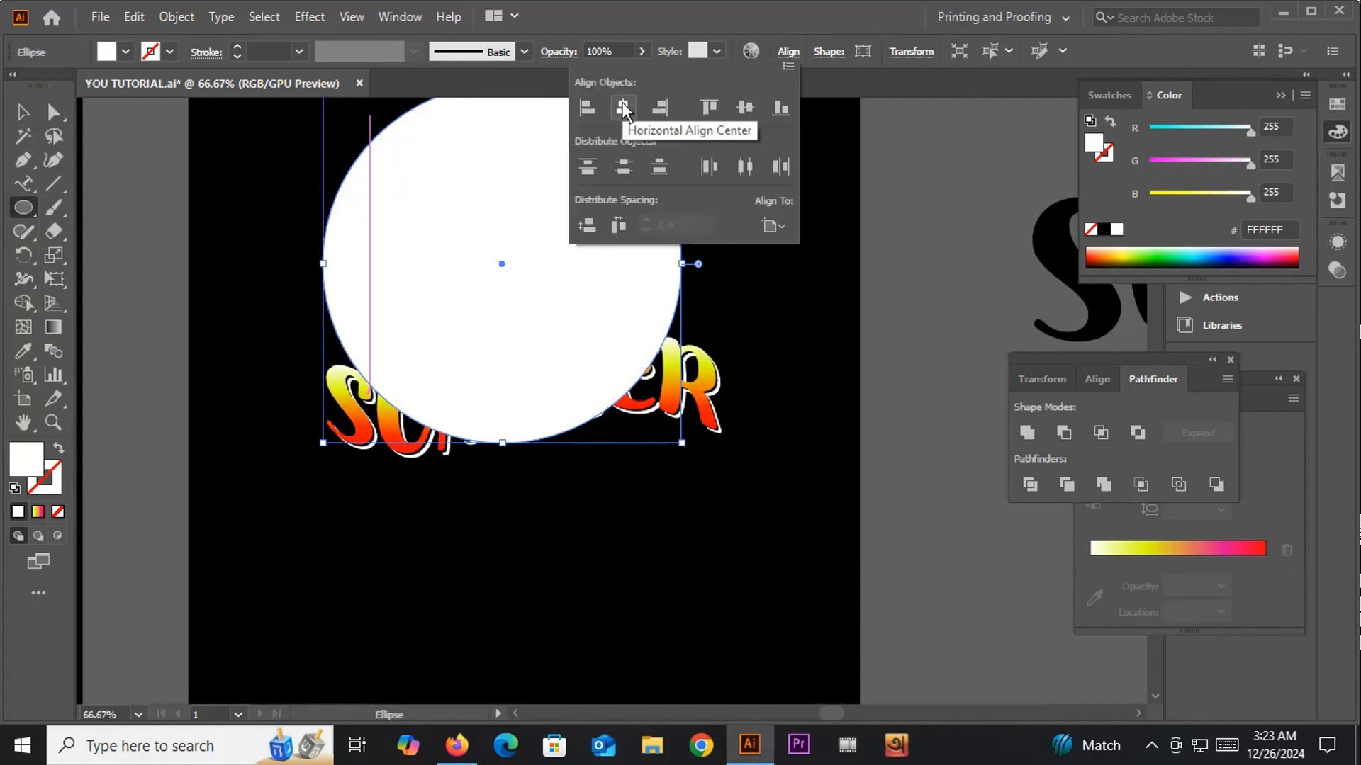
{"action": "left_click", "coordinate": [622, 107]}
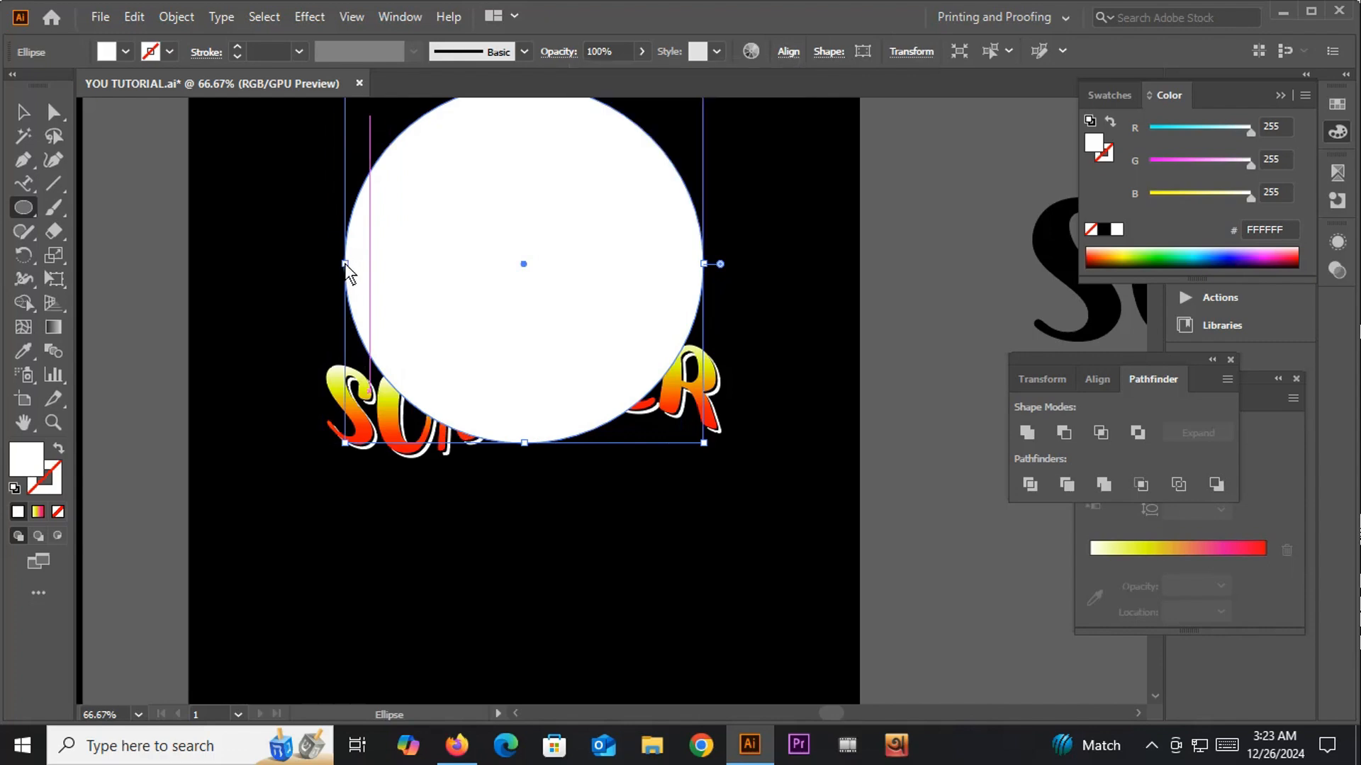
{"action": "left_click_drag", "start_coordinate": [344, 263], "coordinate": [327, 263]}
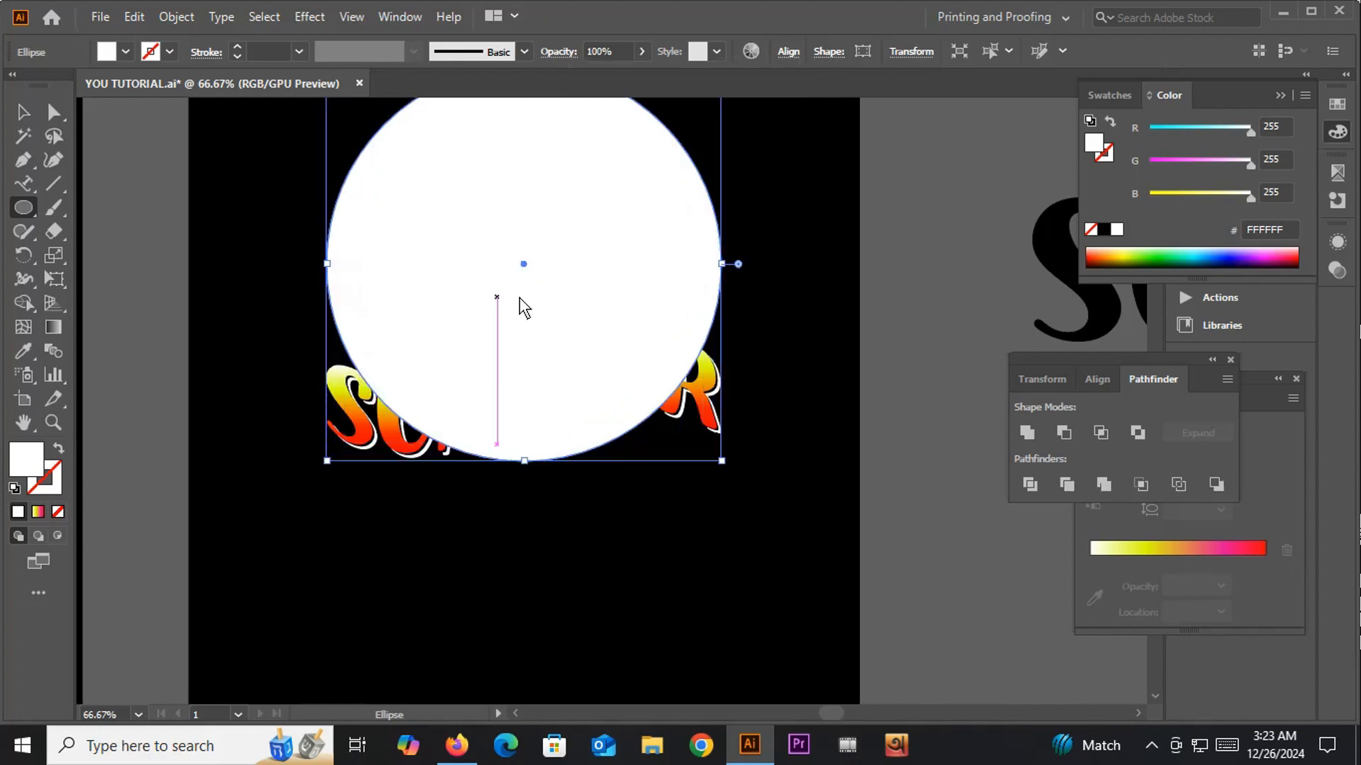
{"action": "scroll", "coordinate": [748, 426], "scroll_direction": "down", "scroll_amount": 3}
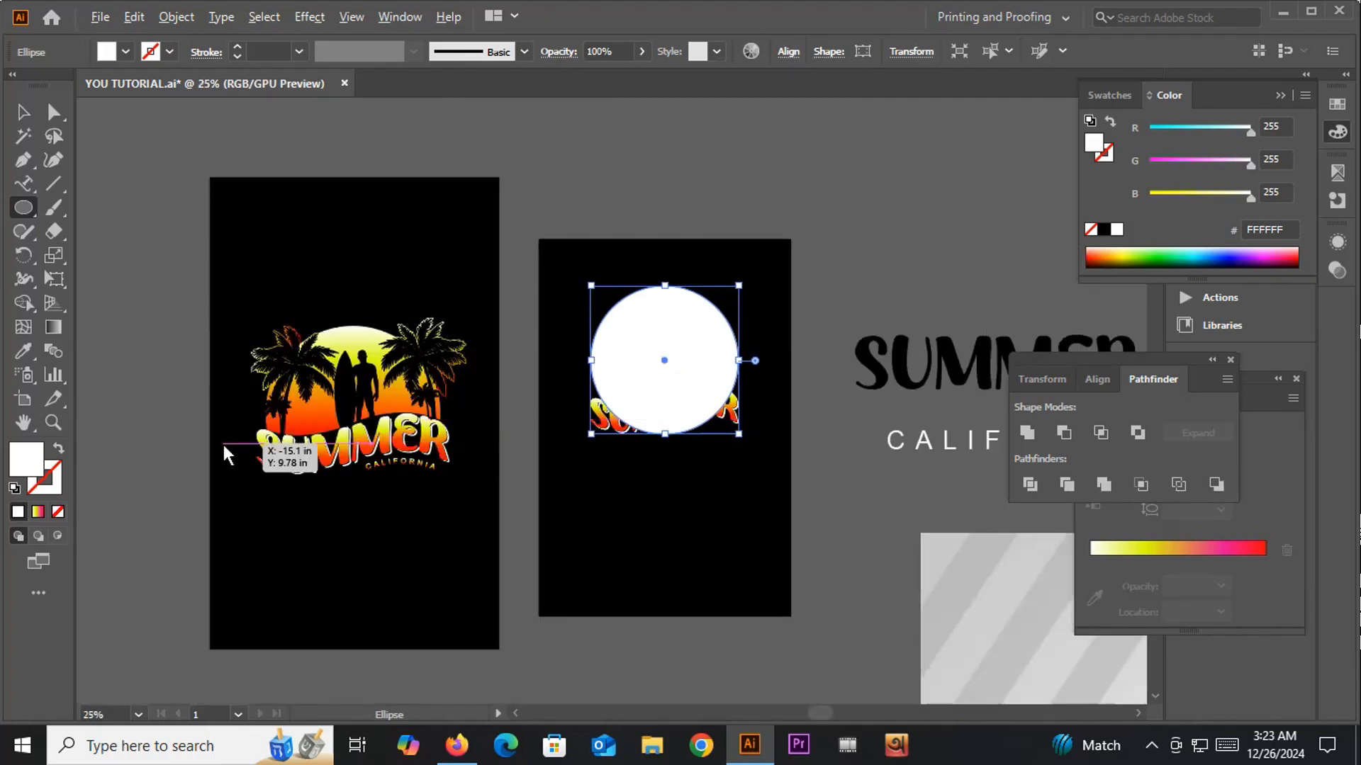
{"action": "scroll", "coordinate": [224, 441], "scroll_direction": "up", "scroll_amount": 3}
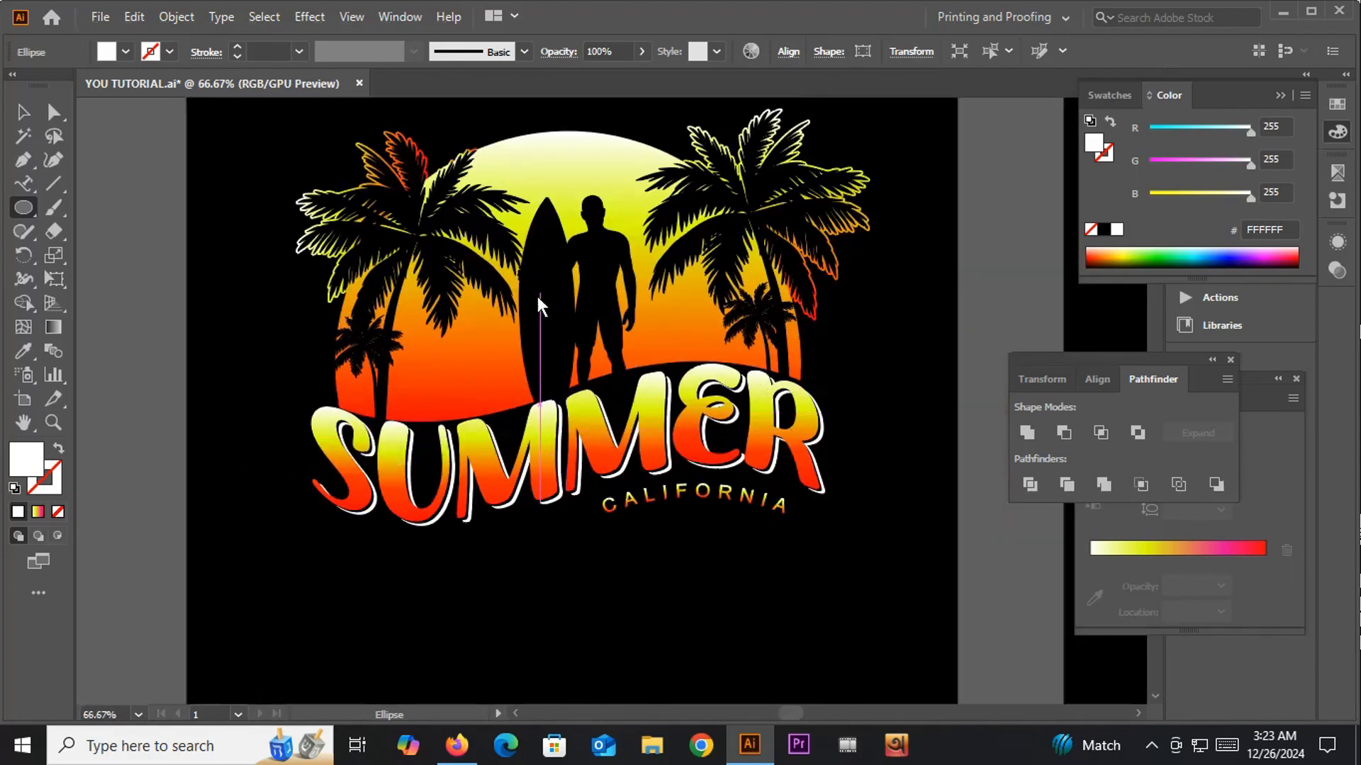
{"action": "scroll", "coordinate": [536, 293], "scroll_direction": "down", "scroll_amount": 3}
{"action": "left_click_drag", "start_coordinate": [790, 347], "coordinate": [389, 338]}
{"action": "scroll", "coordinate": [495, 278], "scroll_direction": "up", "scroll_amount": 3}
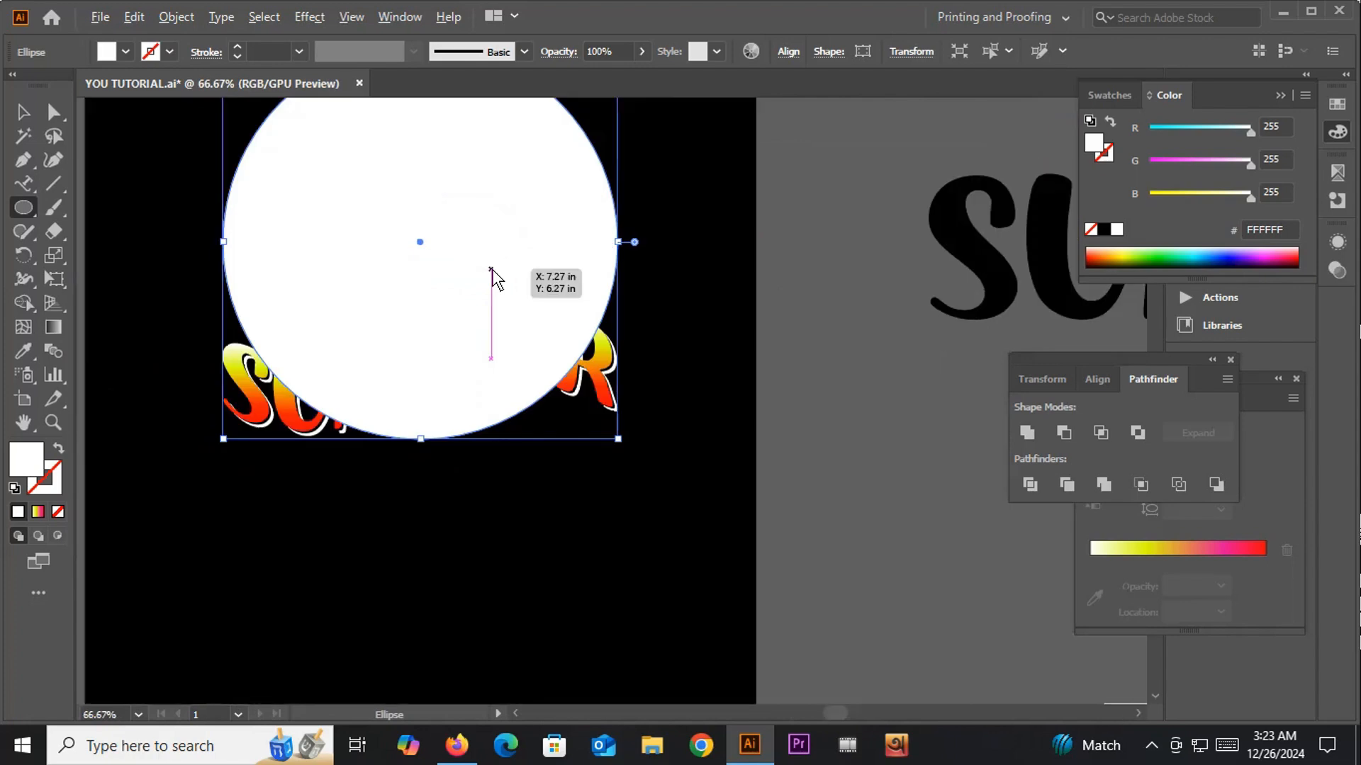
Step: Change the stacking order so the white circle sits behind the SUMMER lettering but in front of the black background
{"action": "scroll", "coordinate": [494, 278], "scroll_direction": "down", "scroll_amount": 1}
{"action": "key", "text": "Delete"}
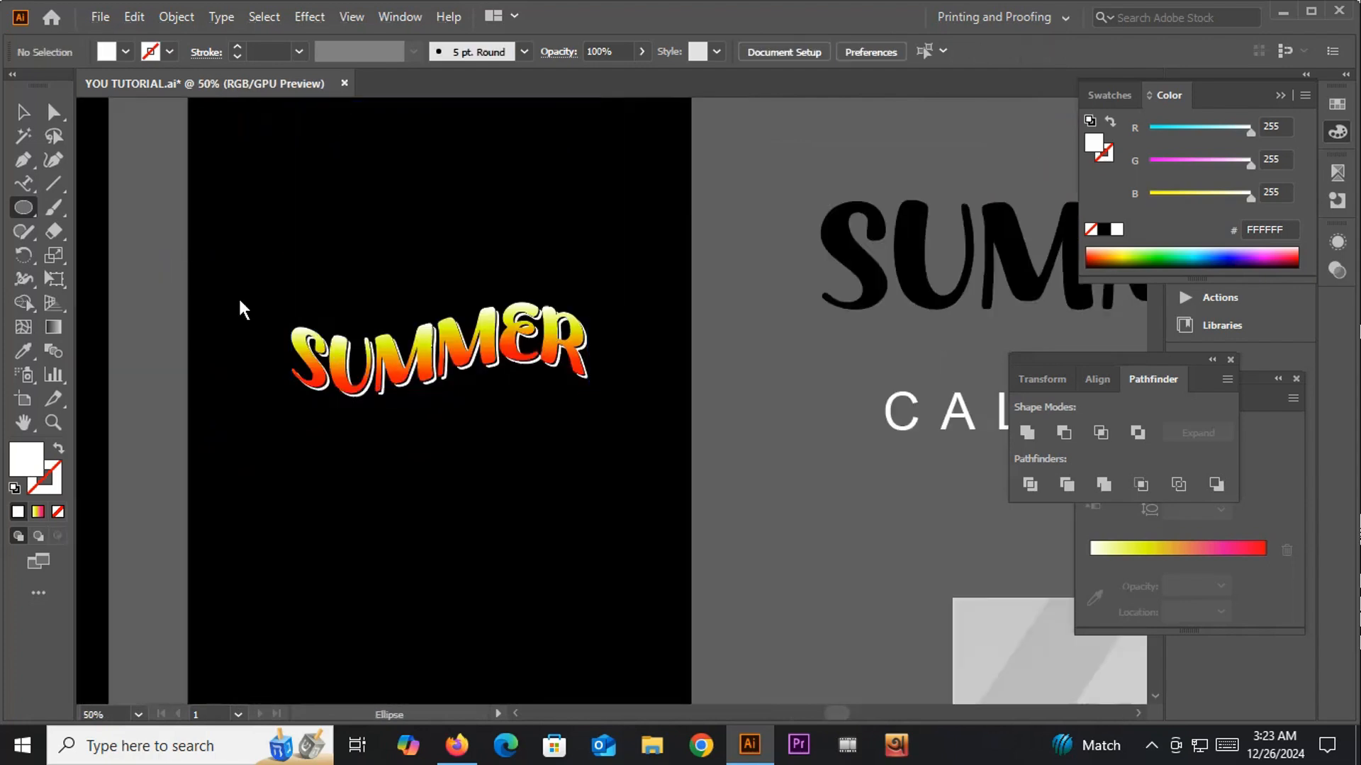
{"action": "left_click", "coordinate": [23, 112]}
{"action": "key", "text": "ctrl+a"}
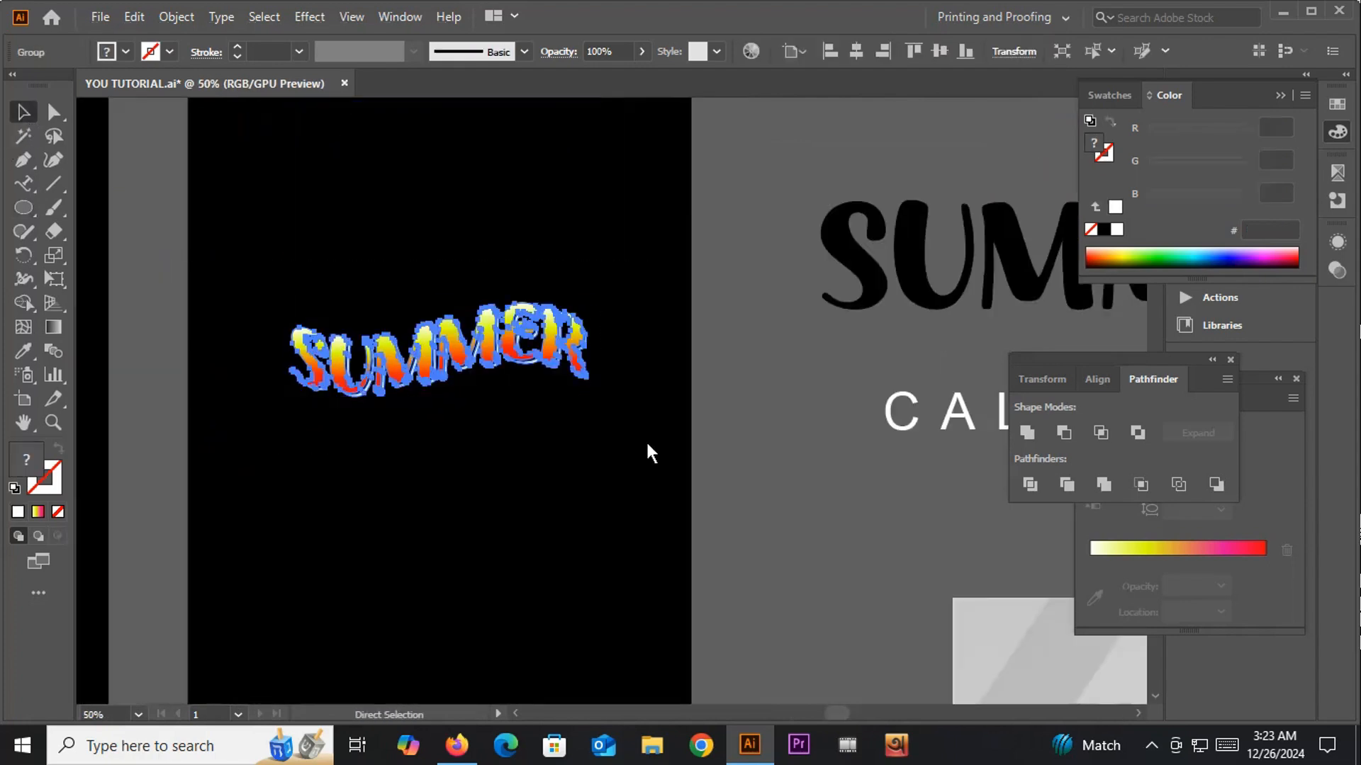
{"action": "key", "text": "ctrl+z"}
{"action": "left_click", "coordinate": [630, 489]}
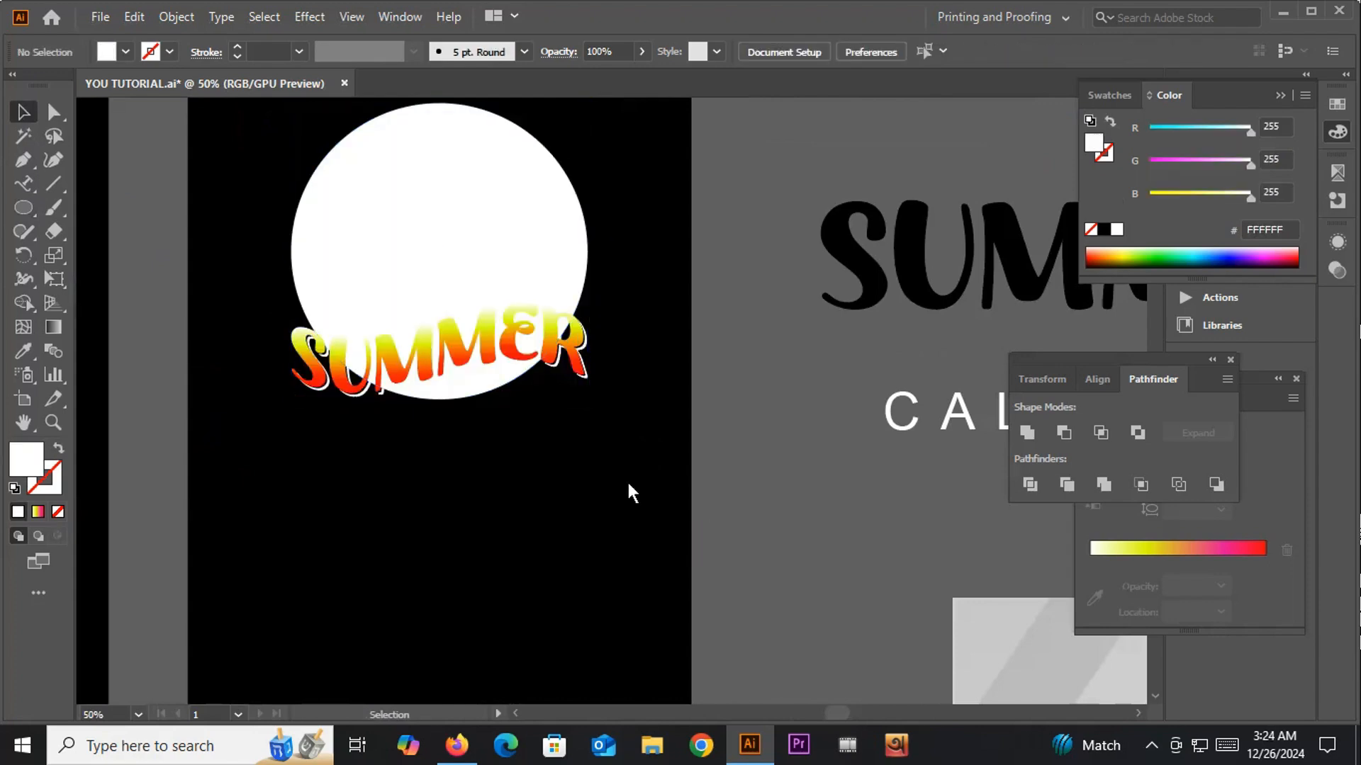
Step: Recolour the white circle behind SUMMER with the teal fill 0BAFAA
{"action": "left_click", "coordinate": [443, 243]}
{"action": "double_click", "coordinate": [26, 459]}
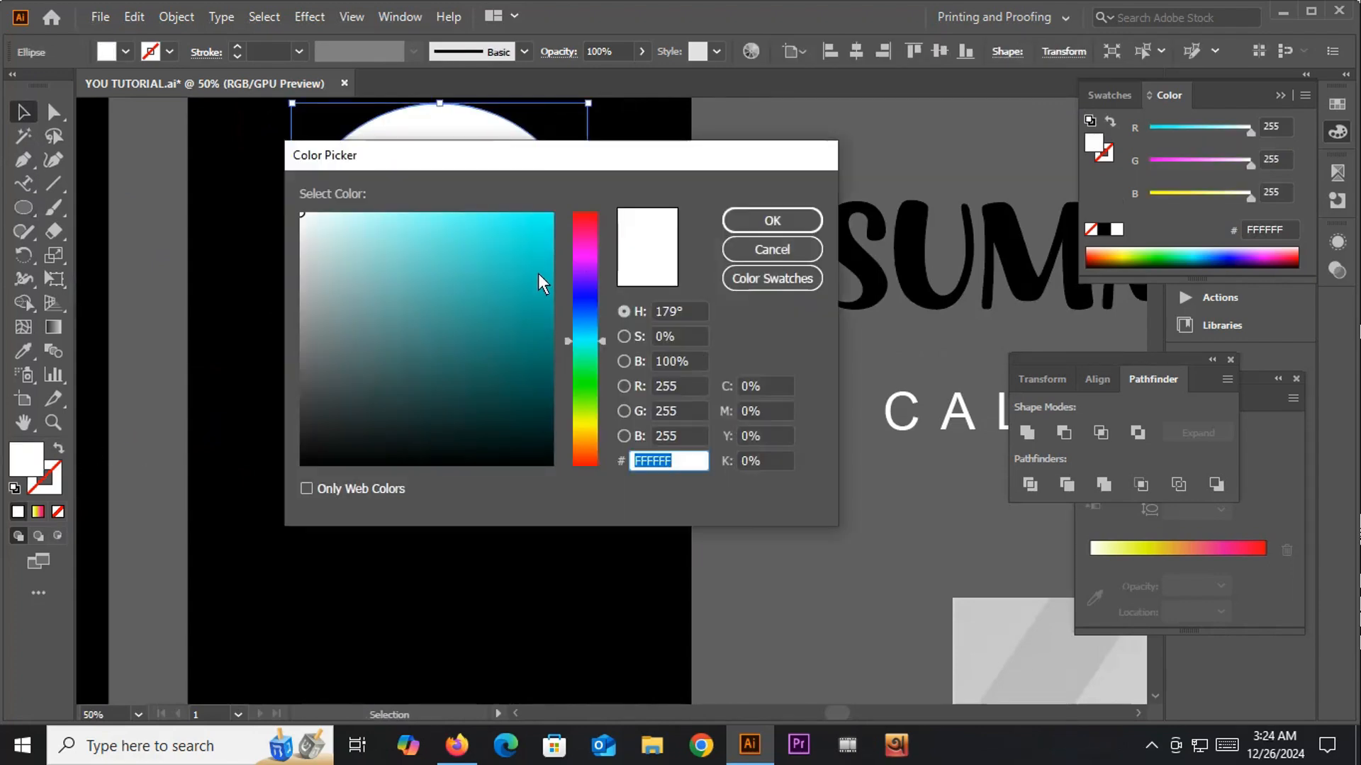
{"action": "left_click", "coordinate": [538, 291]}
{"action": "left_click", "coordinate": [771, 220]}
{"action": "left_click", "coordinate": [628, 404]}
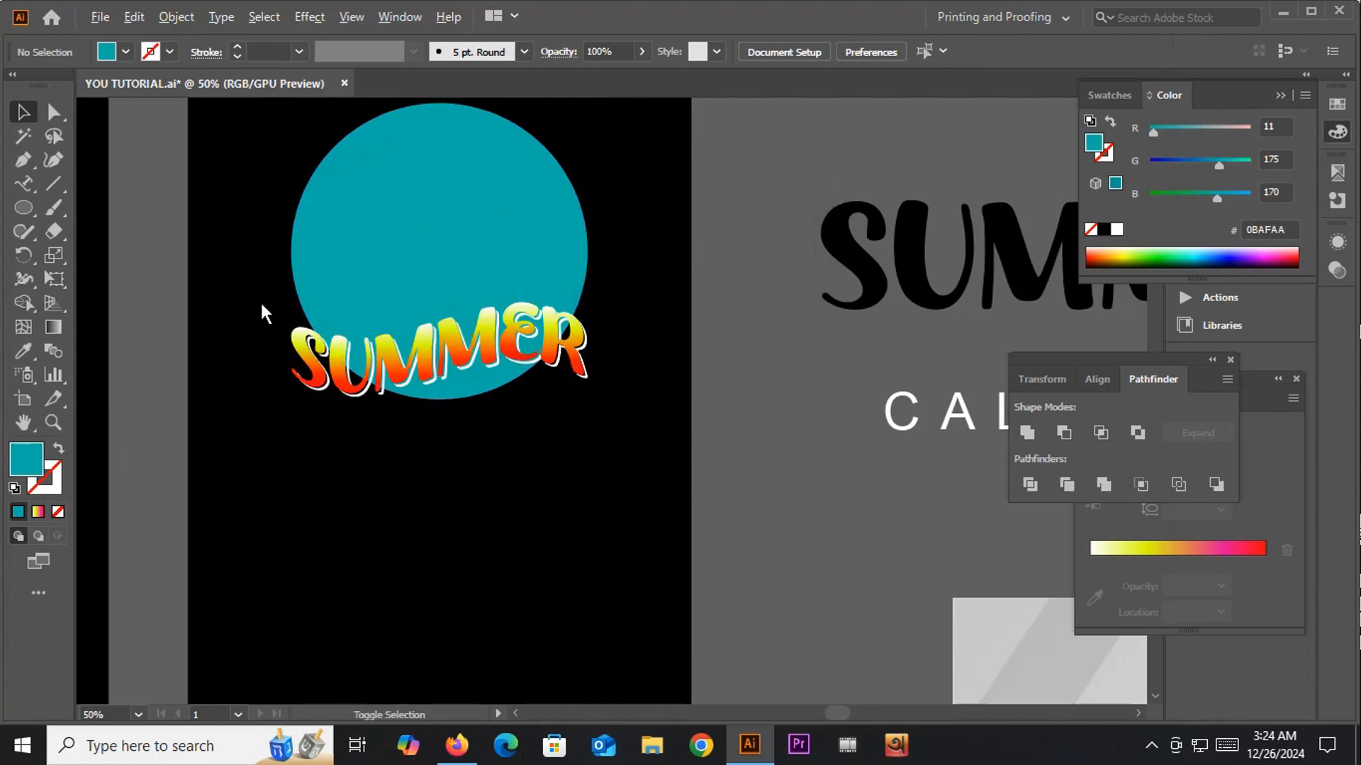
Step: Set up the Pen tool with no fill and an orange CE6B3A stroke
{"action": "scroll", "coordinate": [261, 307], "scroll_direction": "up", "scroll_amount": 2}
{"action": "scroll", "coordinate": [338, 320], "scroll_direction": "down", "scroll_amount": 1}
{"action": "left_click_drag", "start_coordinate": [681, 514], "coordinate": [601, 569]}
{"action": "left_click", "coordinate": [23, 162]}
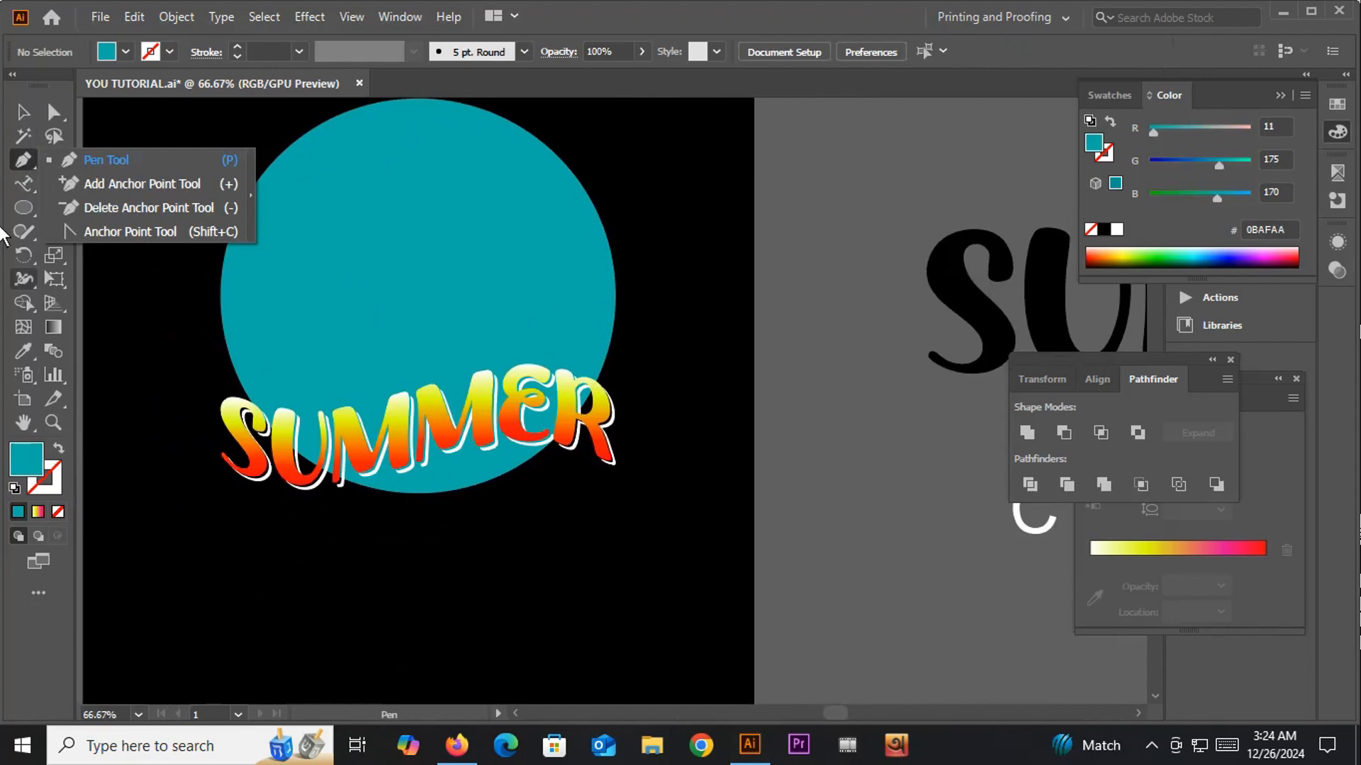
{"action": "left_click", "coordinate": [26, 166]}
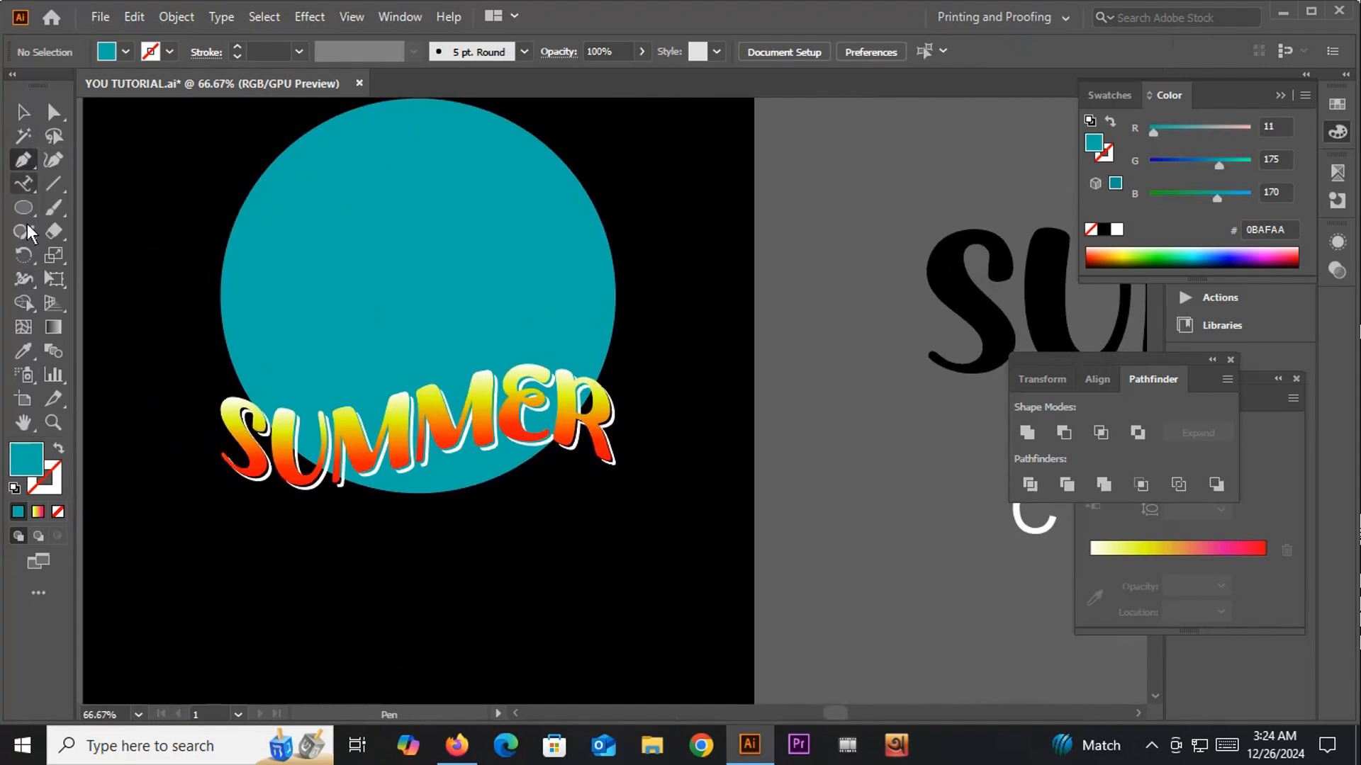
{"action": "left_click", "coordinate": [57, 445]}
{"action": "double_click", "coordinate": [54, 472]}
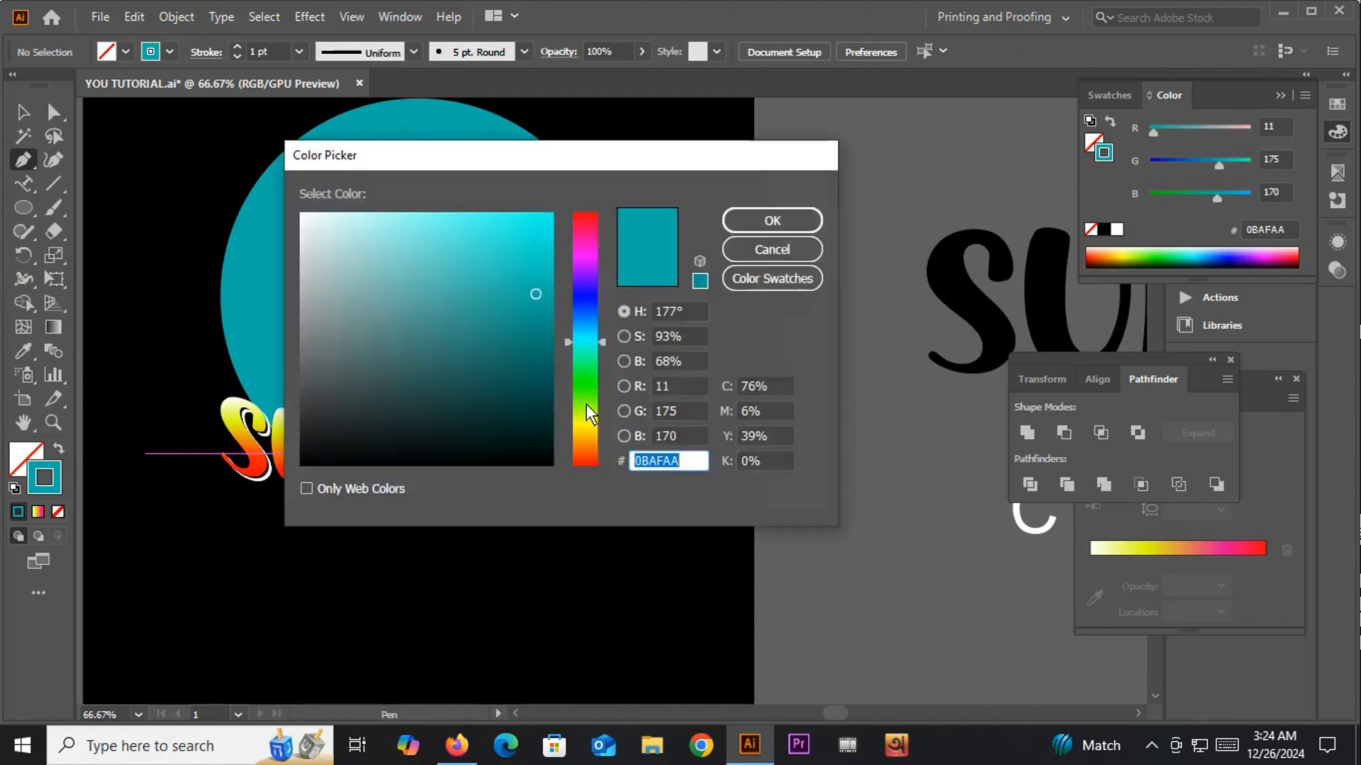
{"action": "left_click", "coordinate": [585, 441]}
{"action": "left_click", "coordinate": [479, 262]}
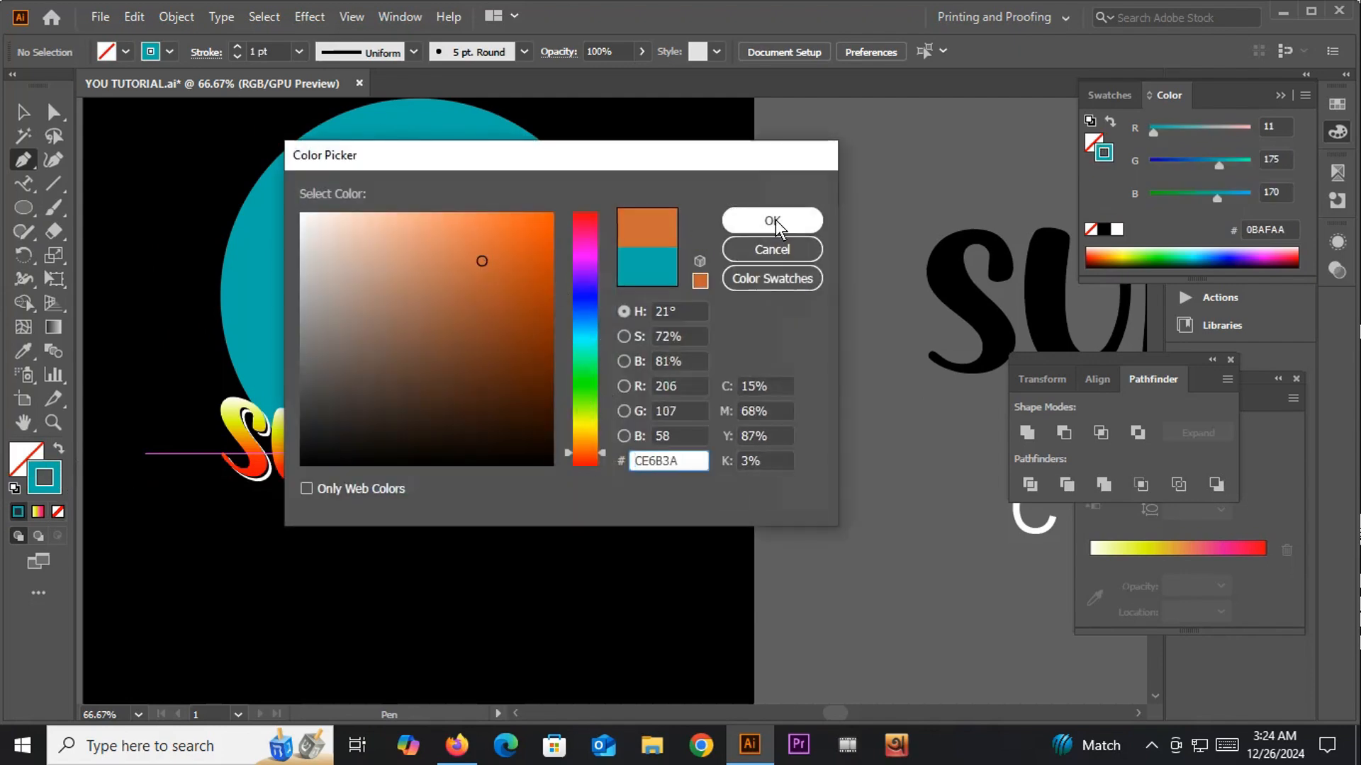
{"action": "left_click", "coordinate": [773, 221]}
Step: Draw an open wavy curve across the teal circle, following the upper edge of SUMMER and extending past both sides of the circle
{"action": "scroll", "coordinate": [234, 390], "scroll_direction": "up", "scroll_amount": 1}
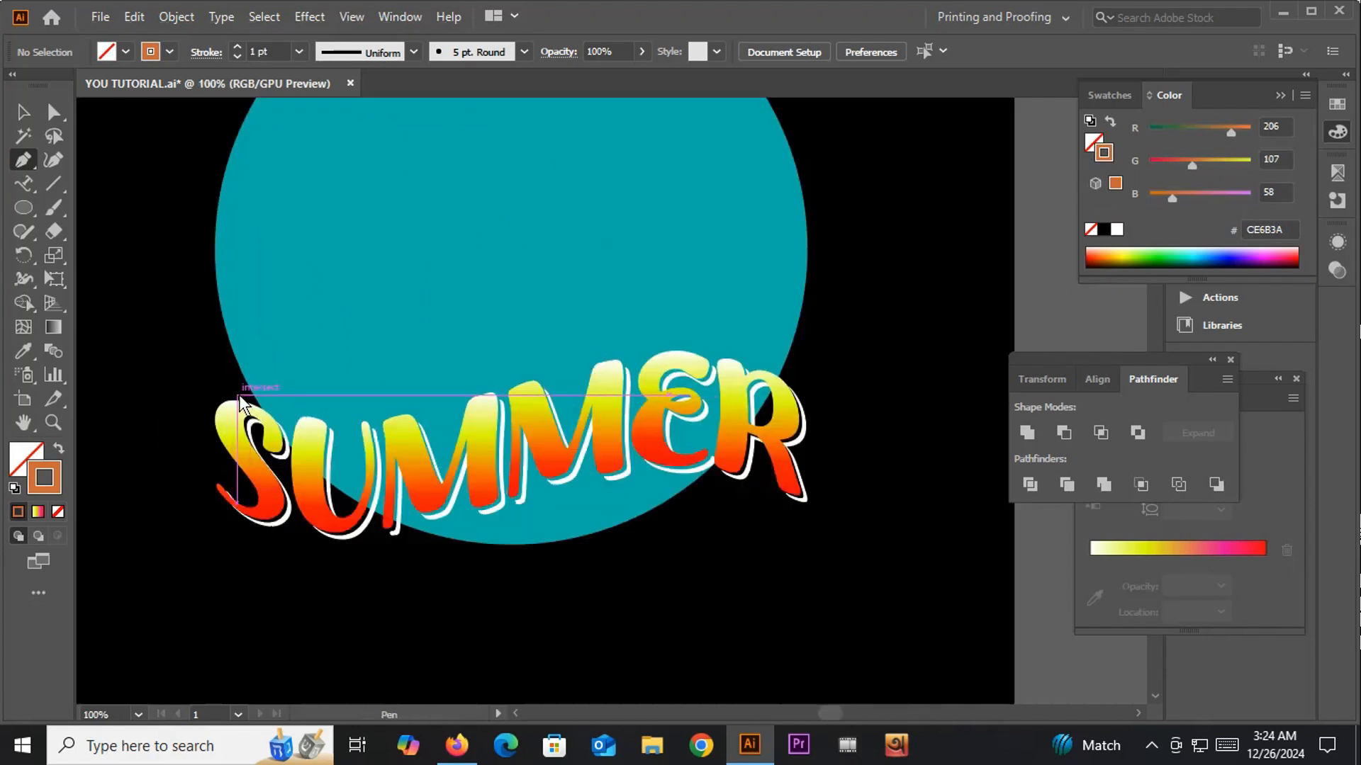
{"action": "left_click", "coordinate": [236, 387]}
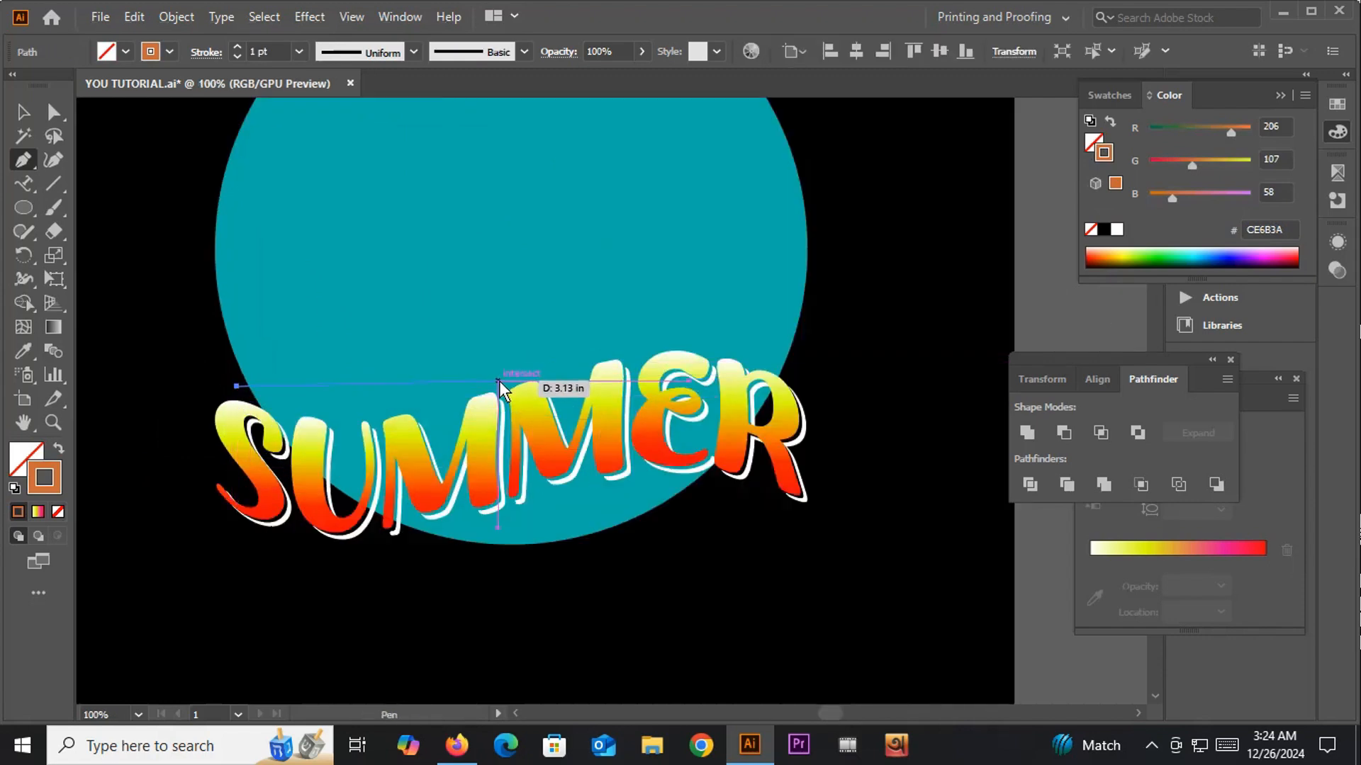
{"action": "left_click_drag", "start_coordinate": [486, 380], "coordinate": [592, 363]}
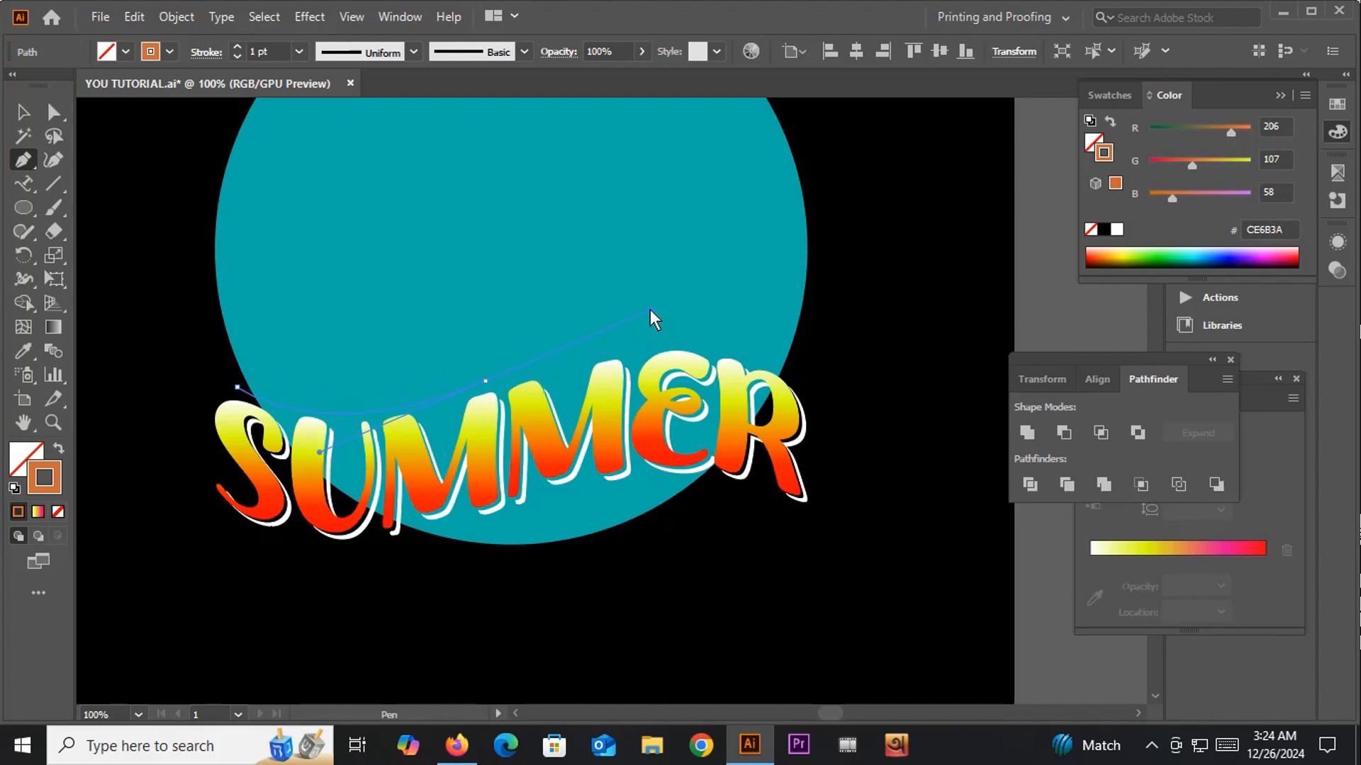
{"action": "left_click_drag", "start_coordinate": [649, 309], "coordinate": [650, 310]}
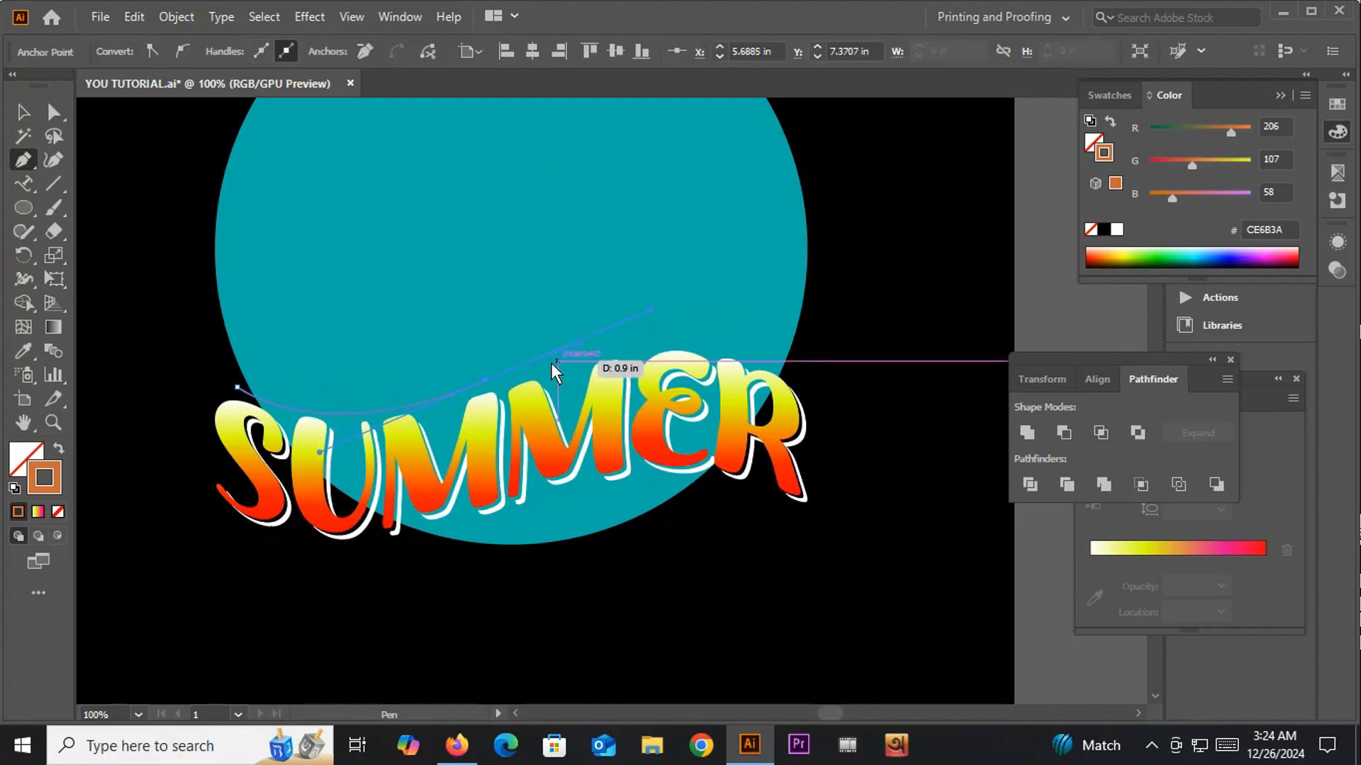
{"action": "left_click", "coordinate": [485, 379]}
{"action": "left_click_drag", "start_coordinate": [817, 386], "coordinate": [929, 487]}
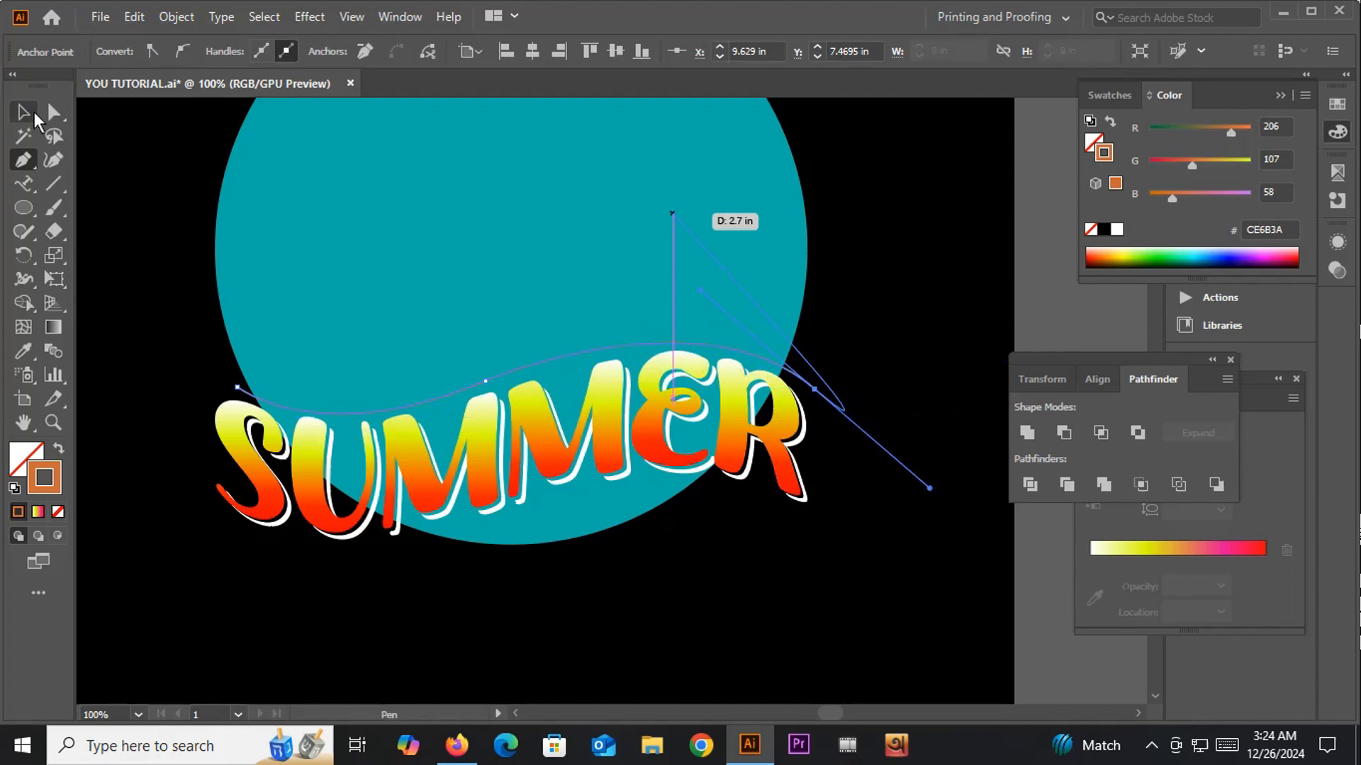
{"action": "key", "text": "shift+e"}
{"action": "key", "text": "ctrl+minus"}
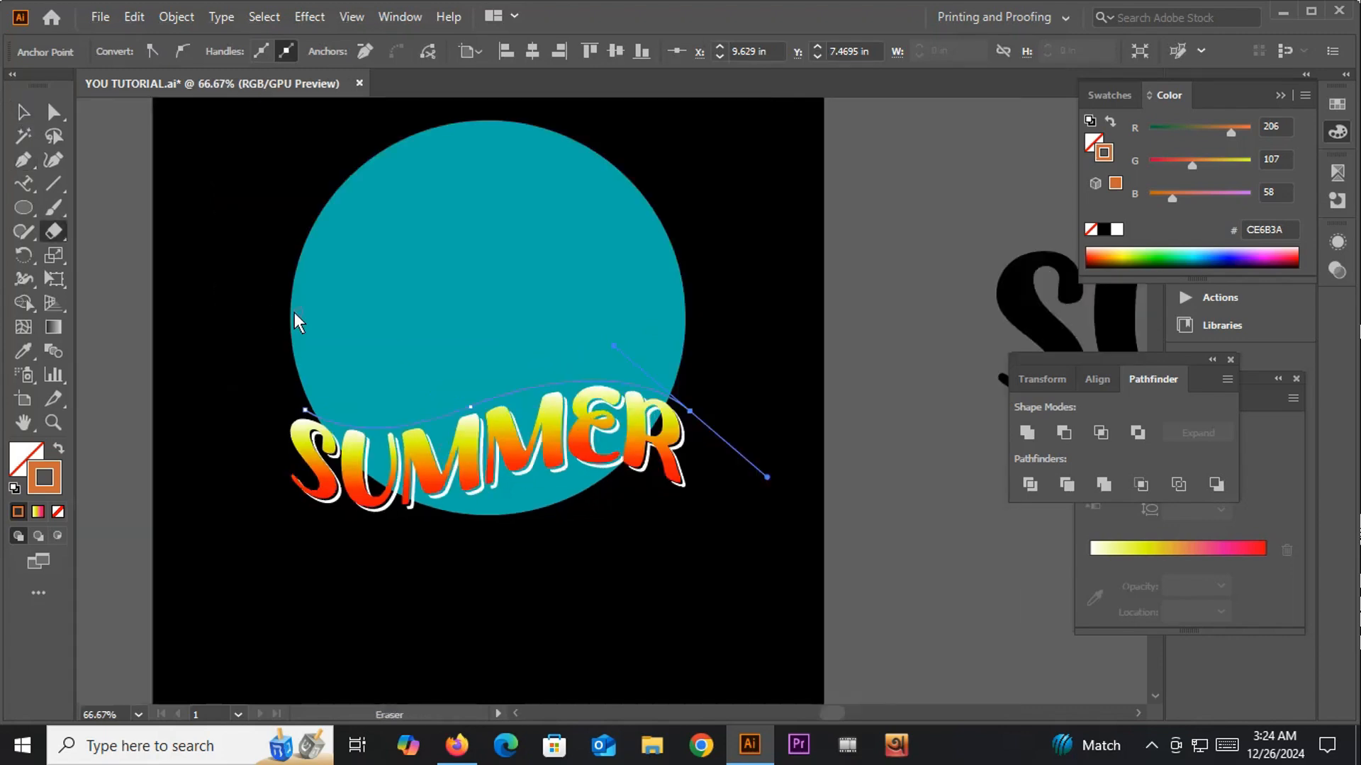
Step: Select the wavy curve and the teal circle together and split the circle along the curve with Pathfinder's Divide
{"action": "left_click", "coordinate": [23, 111]}
{"action": "left_click", "coordinate": [109, 261]}
{"action": "scroll", "coordinate": [292, 435], "scroll_direction": "up", "scroll_amount": 2}
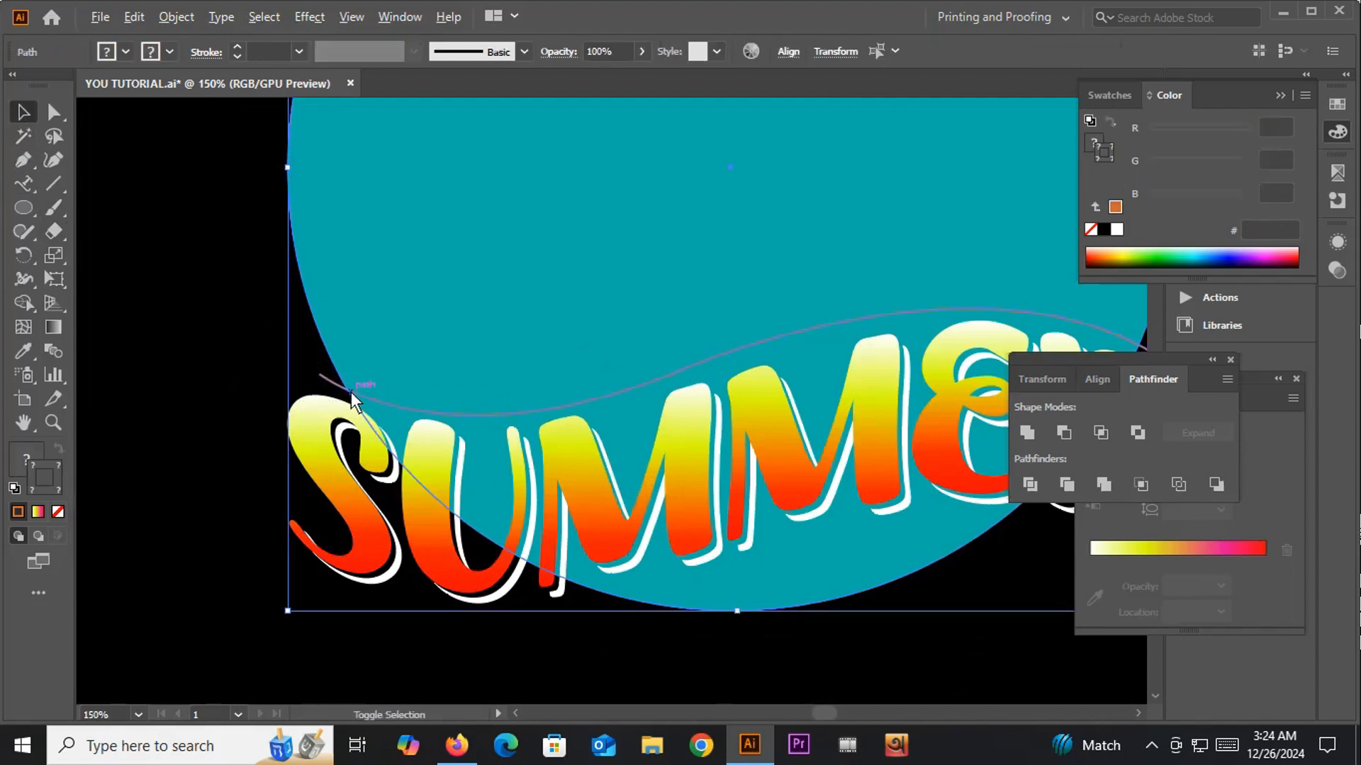
{"action": "scroll", "coordinate": [351, 393], "scroll_direction": "up", "scroll_amount": 4}
{"action": "left_click", "coordinate": [240, 341]}
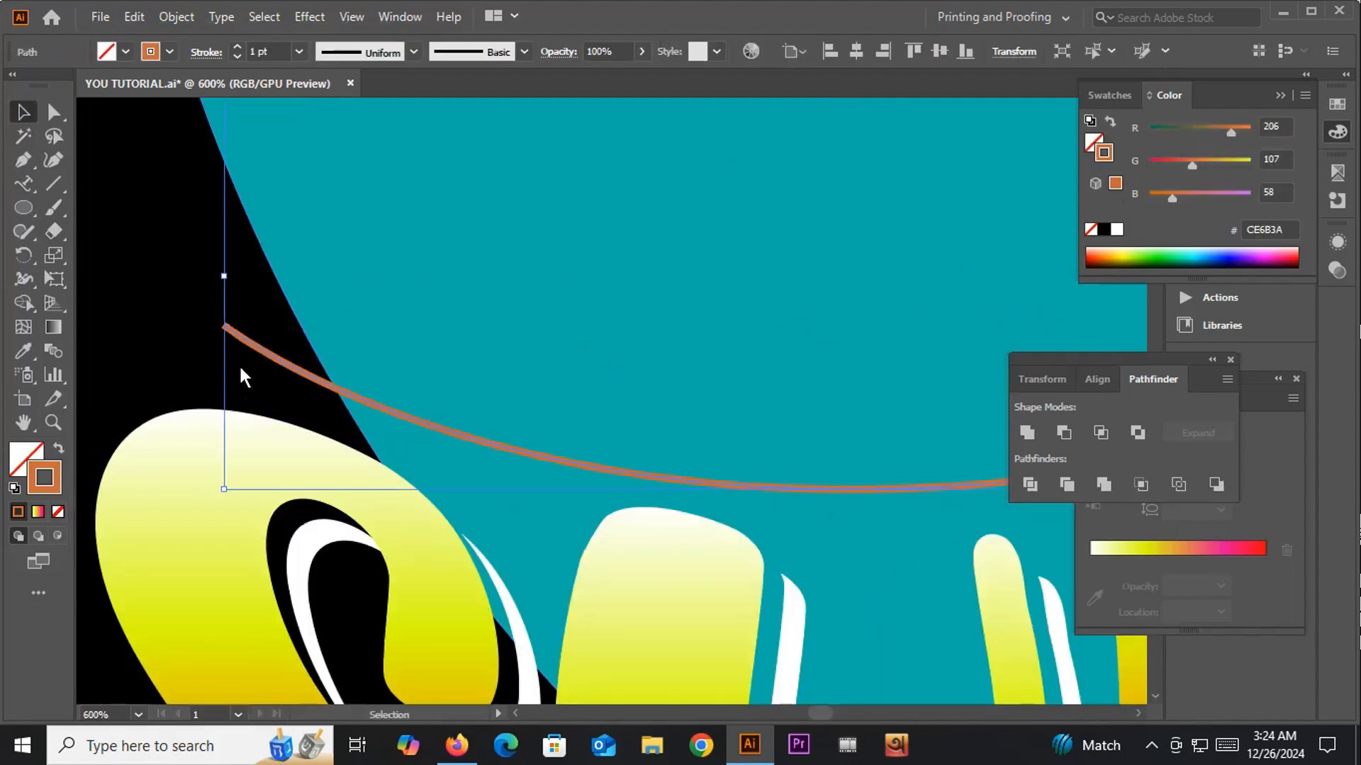
{"action": "scroll", "coordinate": [240, 364], "scroll_direction": "down", "scroll_amount": 4}
{"action": "left_click", "coordinate": [283, 244], "text": "shift"}
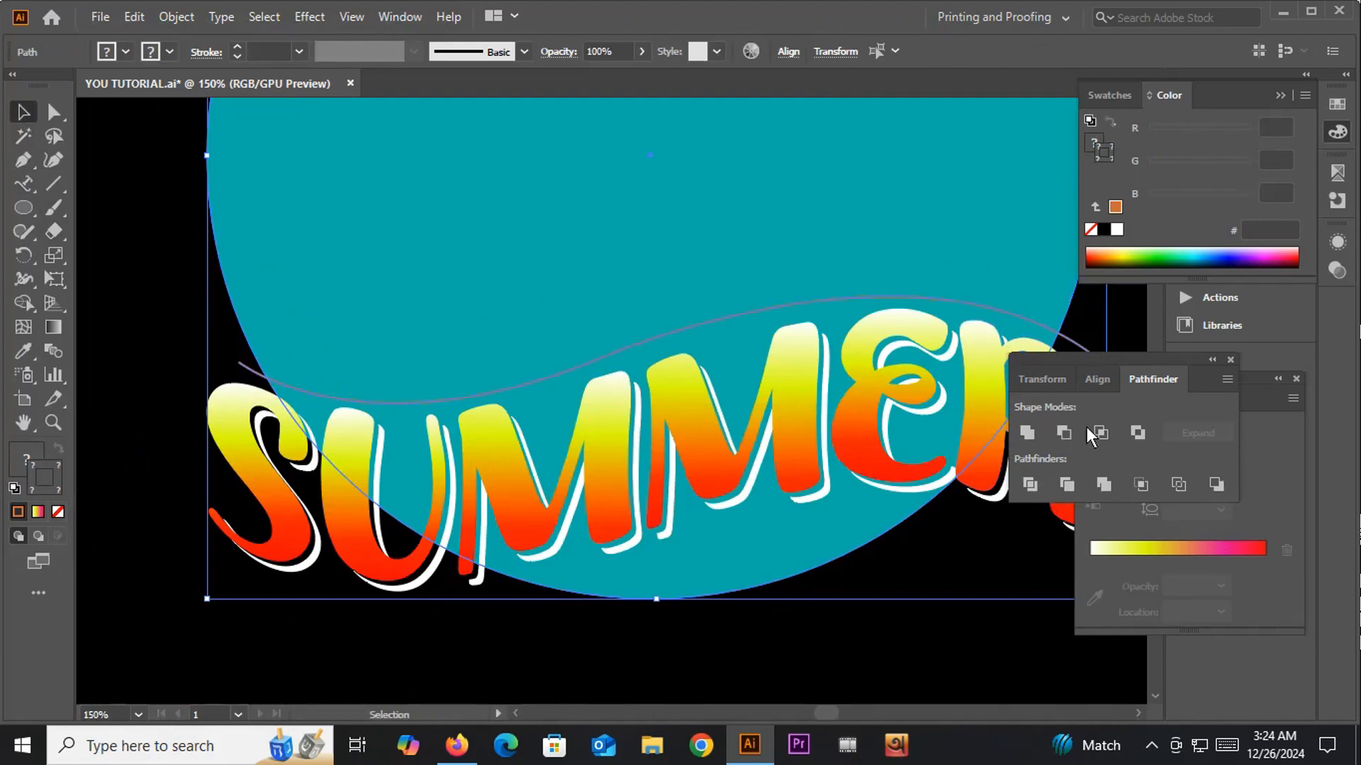
{"action": "left_click", "coordinate": [1029, 485]}
Step: Ungroup the divided teal circle and delete its lower piece behind the SUMMER lettering
{"action": "key", "text": "ctrl+minus"}
{"action": "key", "text": "ctrl+minus"}
{"action": "key", "text": "ctrl+minus"}
{"action": "right_click", "coordinate": [431, 312]}
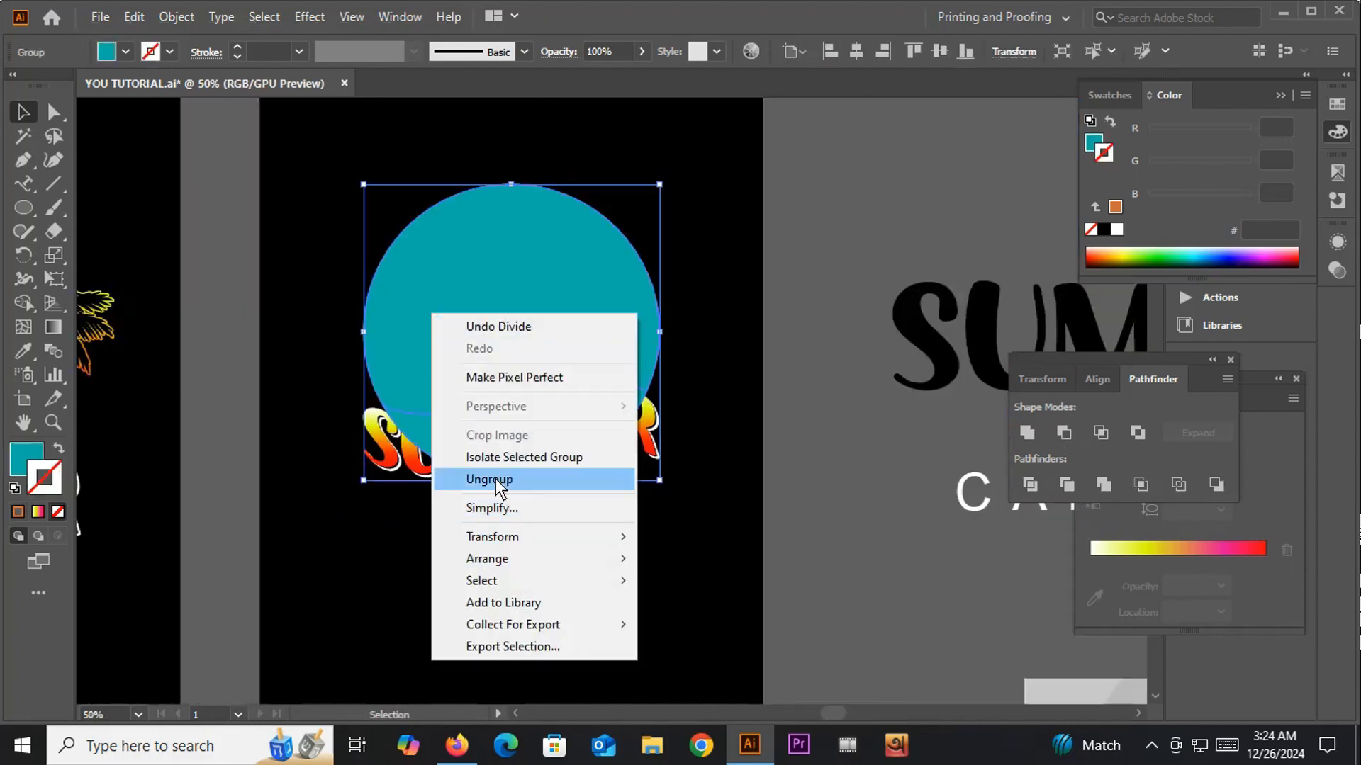
{"action": "left_click", "coordinate": [515, 479]}
{"action": "left_click", "coordinate": [515, 591]}
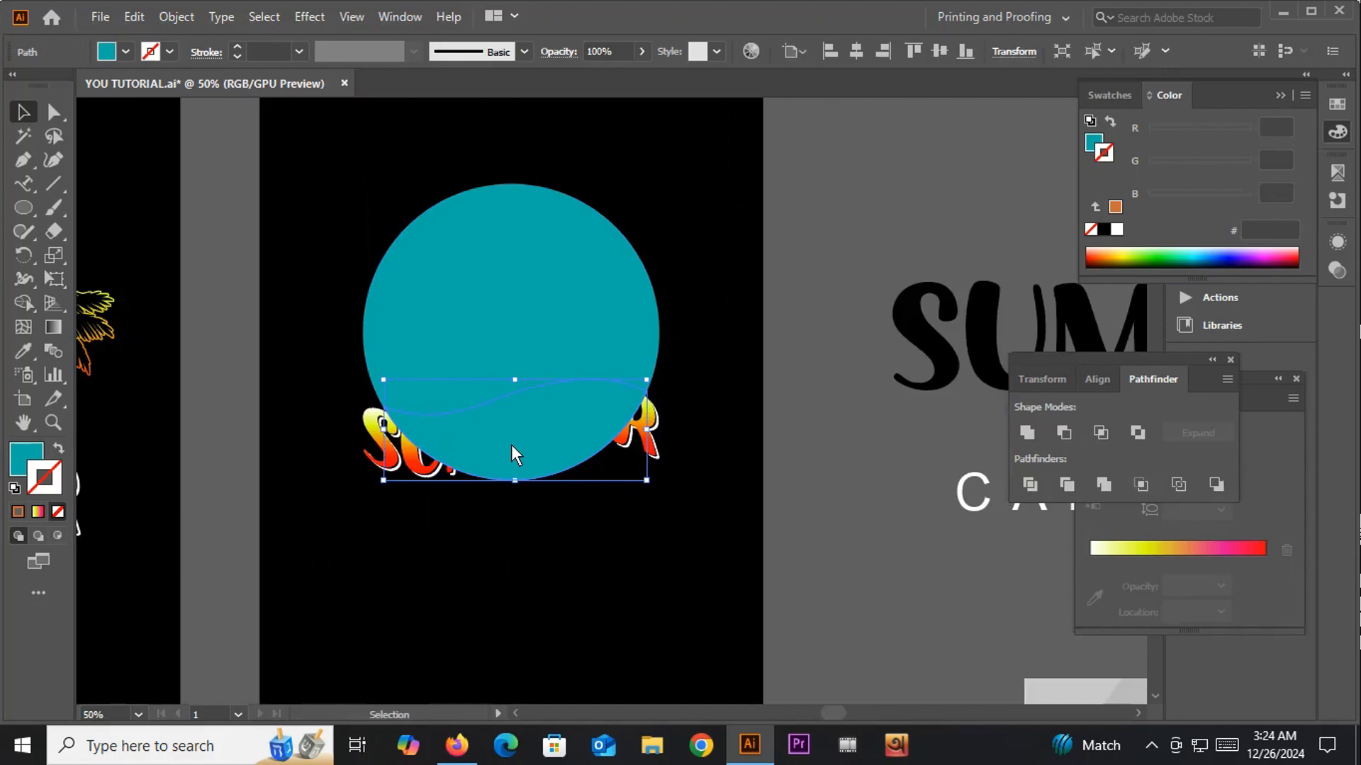
{"action": "key", "text": "Delete"}
Step: Duplicate the palm tree image from below the surfer picture into the empty area beside the reference artboard
{"action": "scroll", "coordinate": [477, 610], "scroll_direction": "down", "scroll_amount": 3}
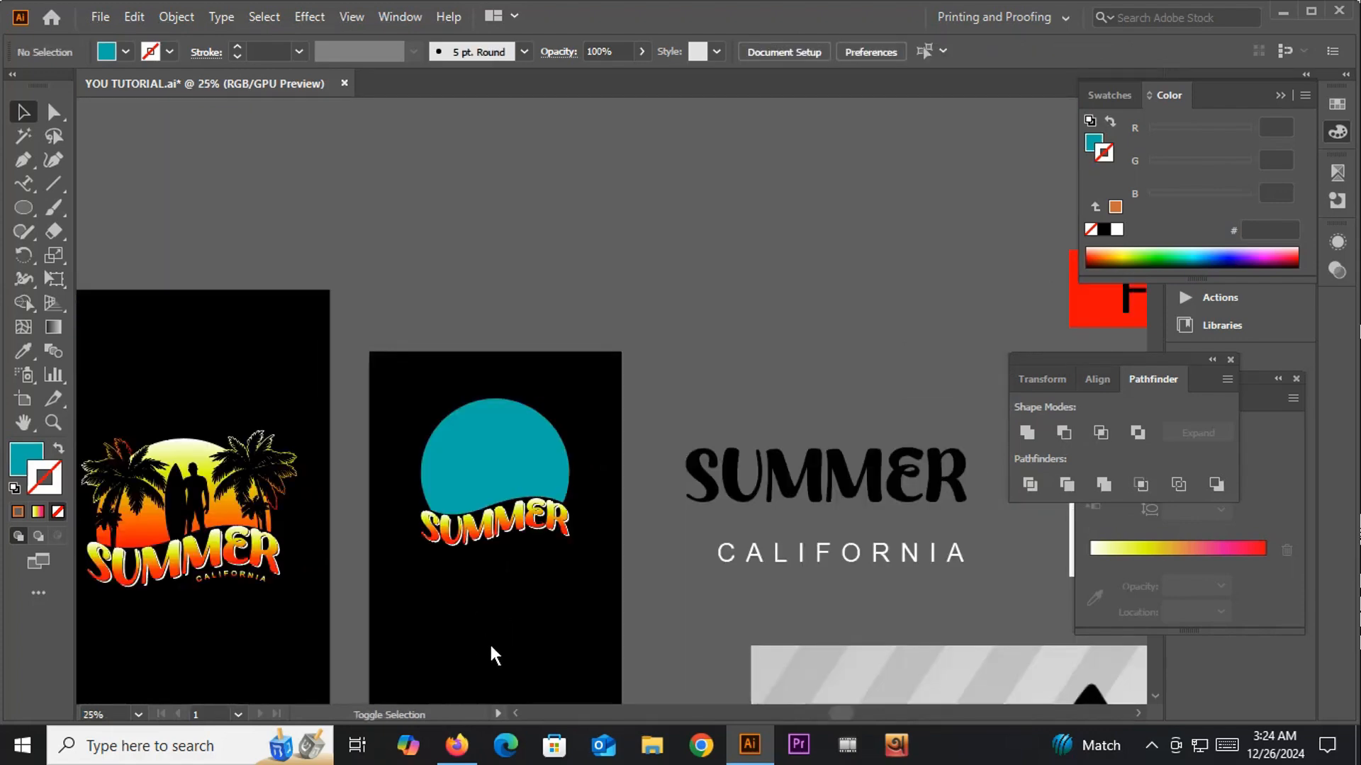
{"action": "left_click_drag", "start_coordinate": [488, 642], "coordinate": [399, 476]}
{"action": "scroll", "coordinate": [398, 476], "scroll_direction": "down", "scroll_amount": 1}
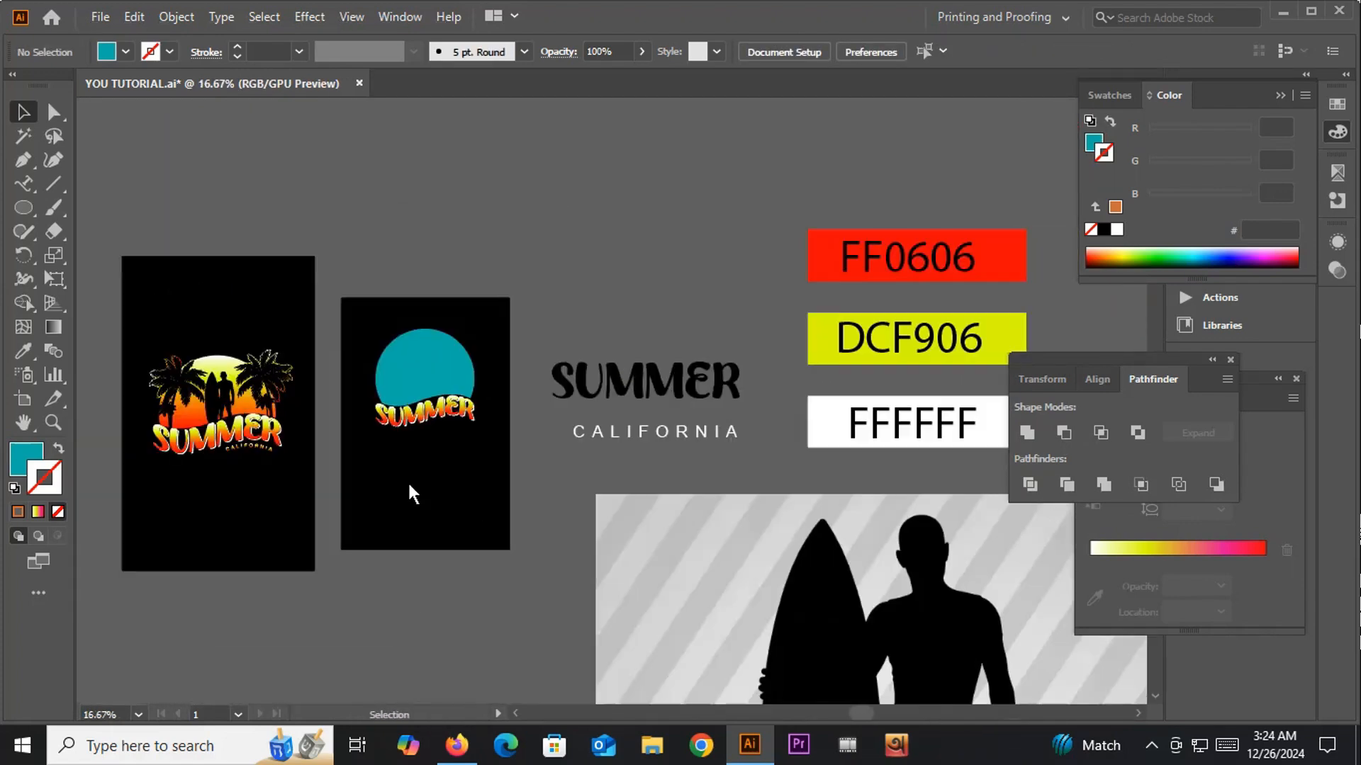
{"action": "left_click_drag", "start_coordinate": [522, 473], "coordinate": [553, 445]}
{"action": "scroll", "coordinate": [587, 383], "scroll_direction": "down", "scroll_amount": 2}
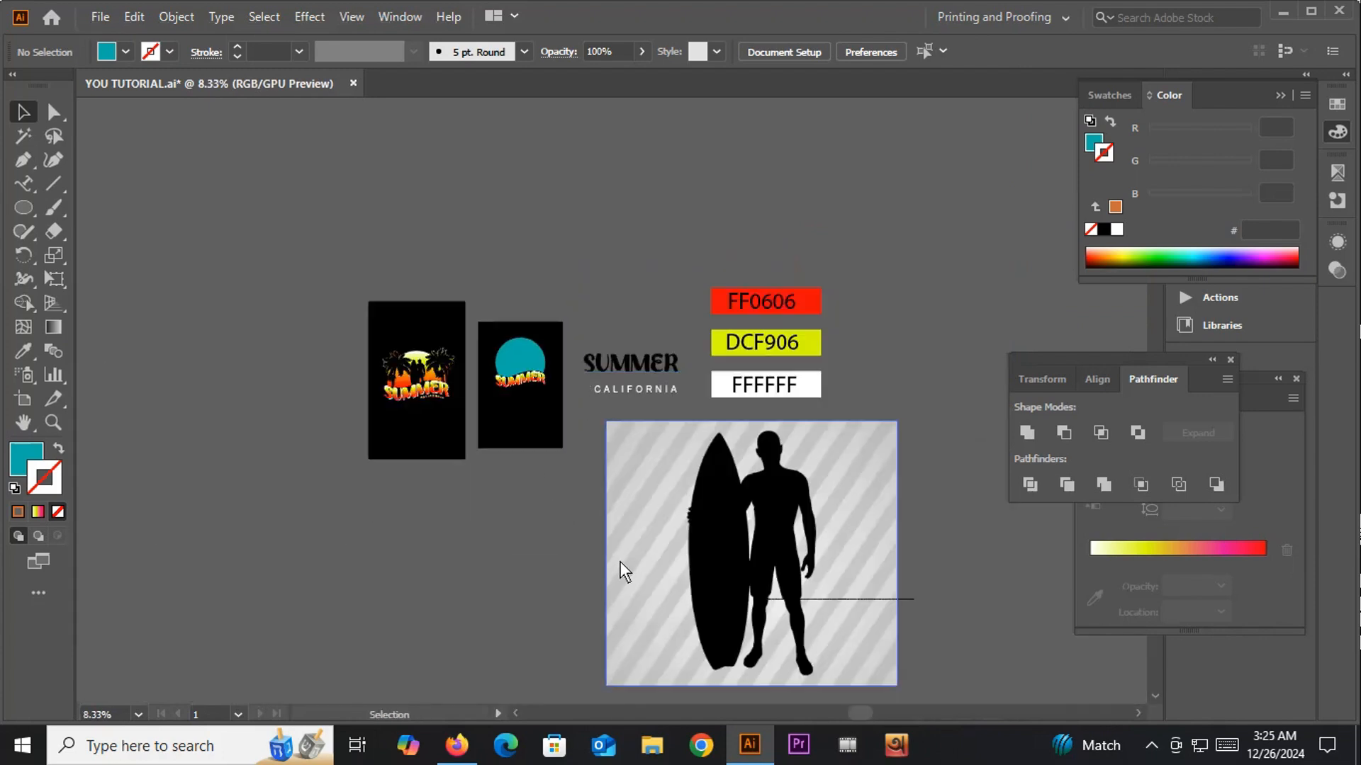
{"action": "scroll", "coordinate": [542, 369], "scroll_direction": "down", "scroll_amount": 1}
{"action": "left_click_drag", "start_coordinate": [541, 389], "coordinate": [573, 228]}
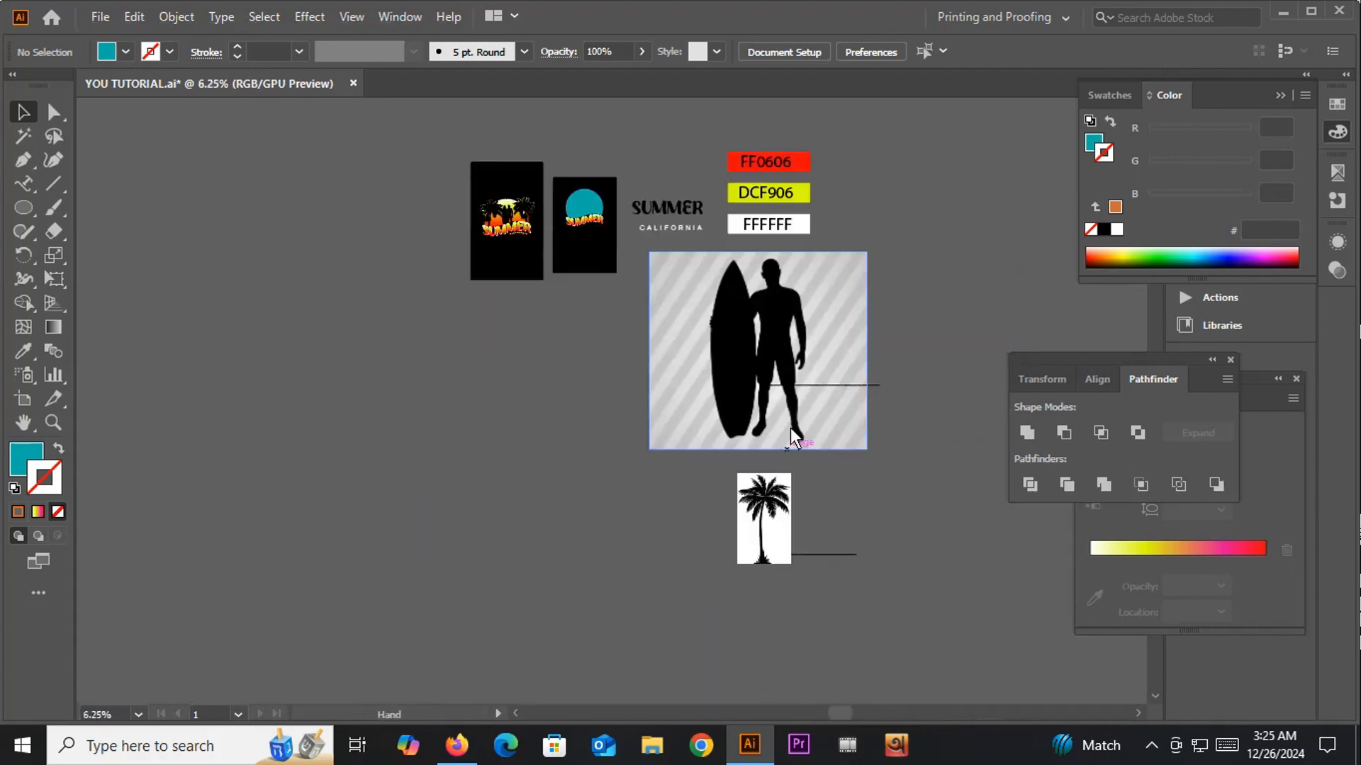
{"action": "left_click", "coordinate": [767, 542]}
{"action": "left_click_drag", "start_coordinate": [771, 544], "coordinate": [414, 361]}
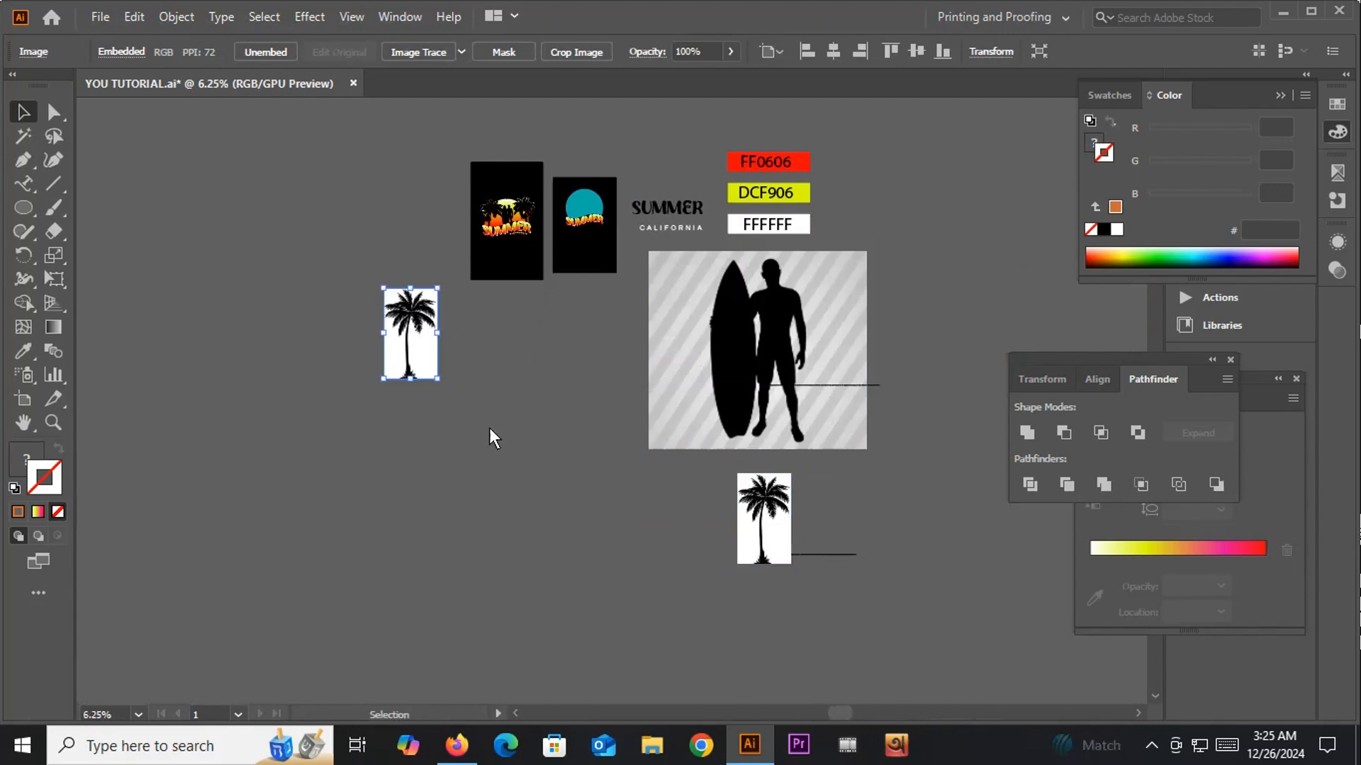
Step: Examine the source link text beside the original palm tree image below the surfer picture
{"action": "scroll", "coordinate": [856, 560], "scroll_direction": "up", "scroll_amount": 3}
{"action": "scroll", "coordinate": [708, 544], "scroll_direction": "up", "scroll_amount": 3}
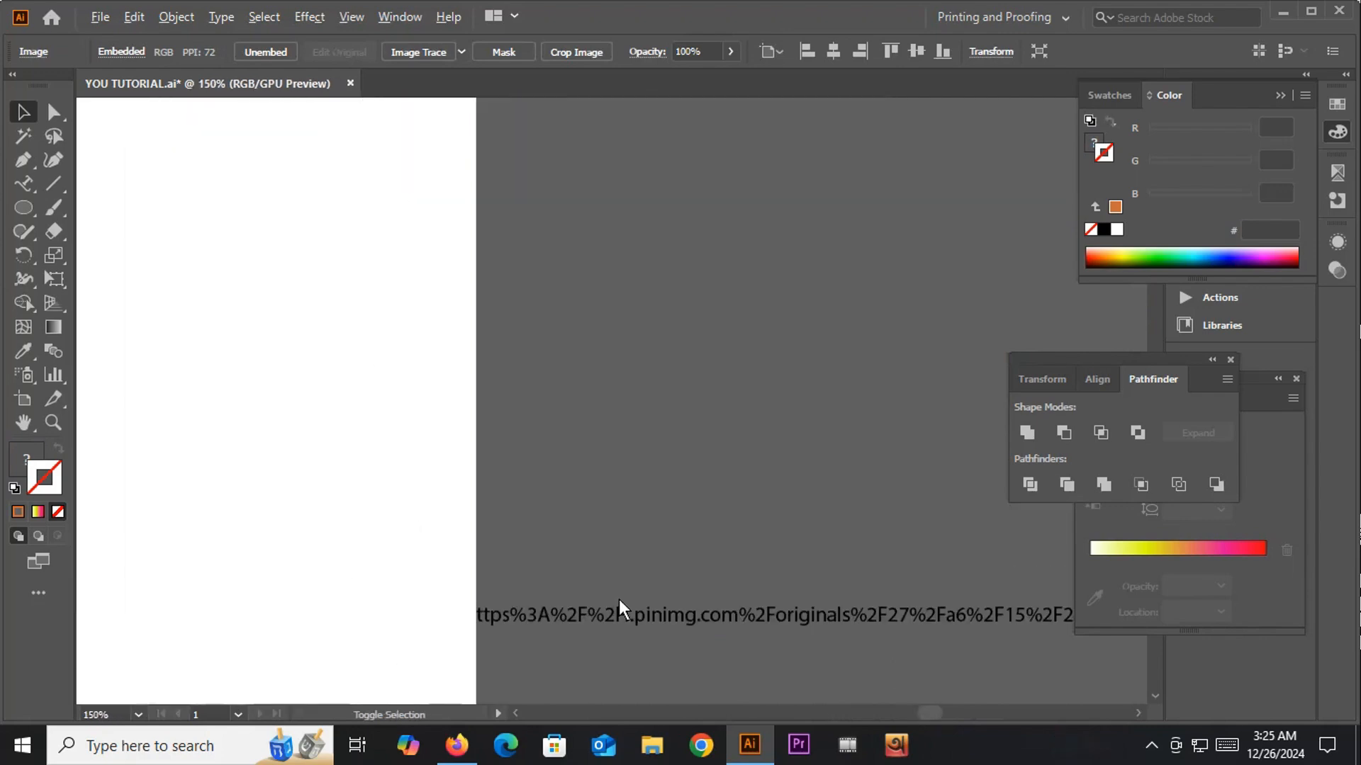
{"action": "scroll", "coordinate": [601, 651], "scroll_direction": "down", "scroll_amount": 3}
{"action": "left_click_drag", "start_coordinate": [689, 467], "coordinate": [895, 694]}
{"action": "left_click_drag", "start_coordinate": [904, 602], "coordinate": [835, 381]}
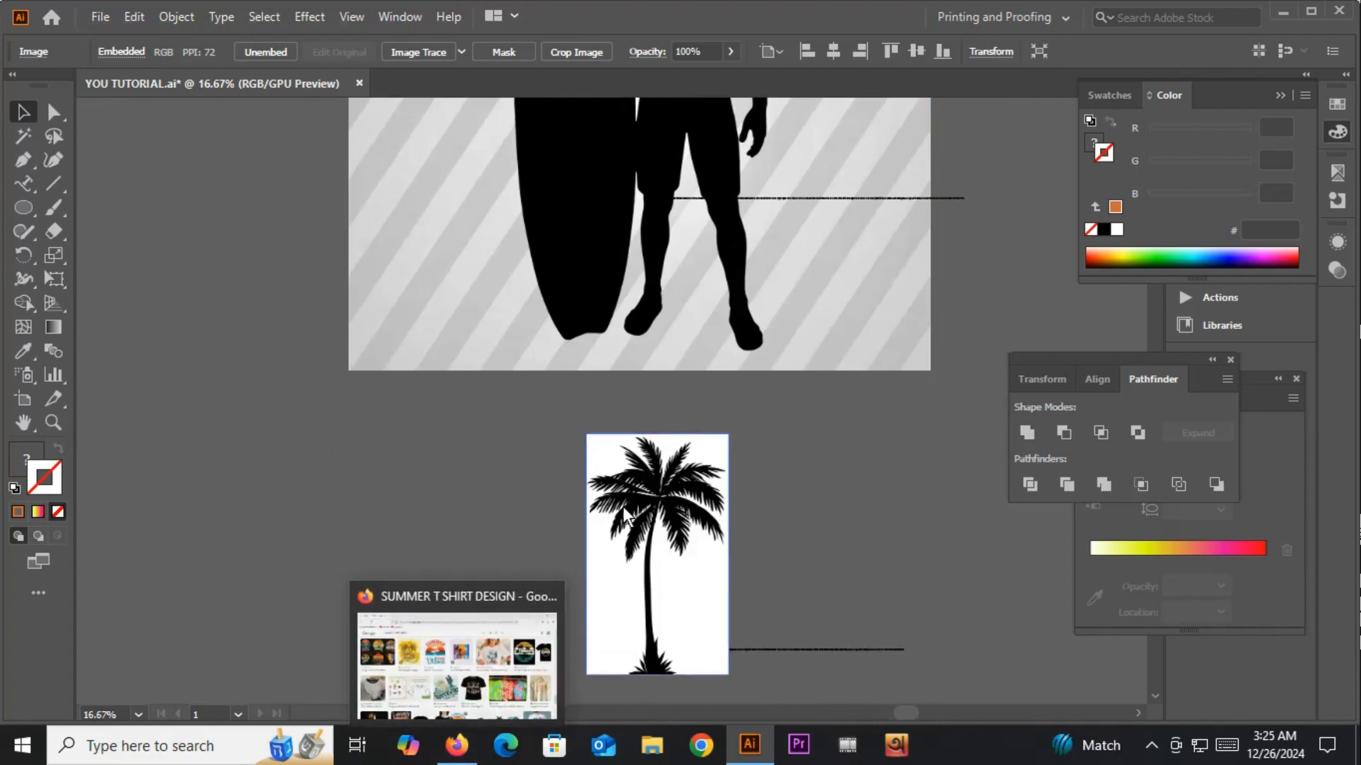
{"action": "key", "text": "ctrl+minus"}
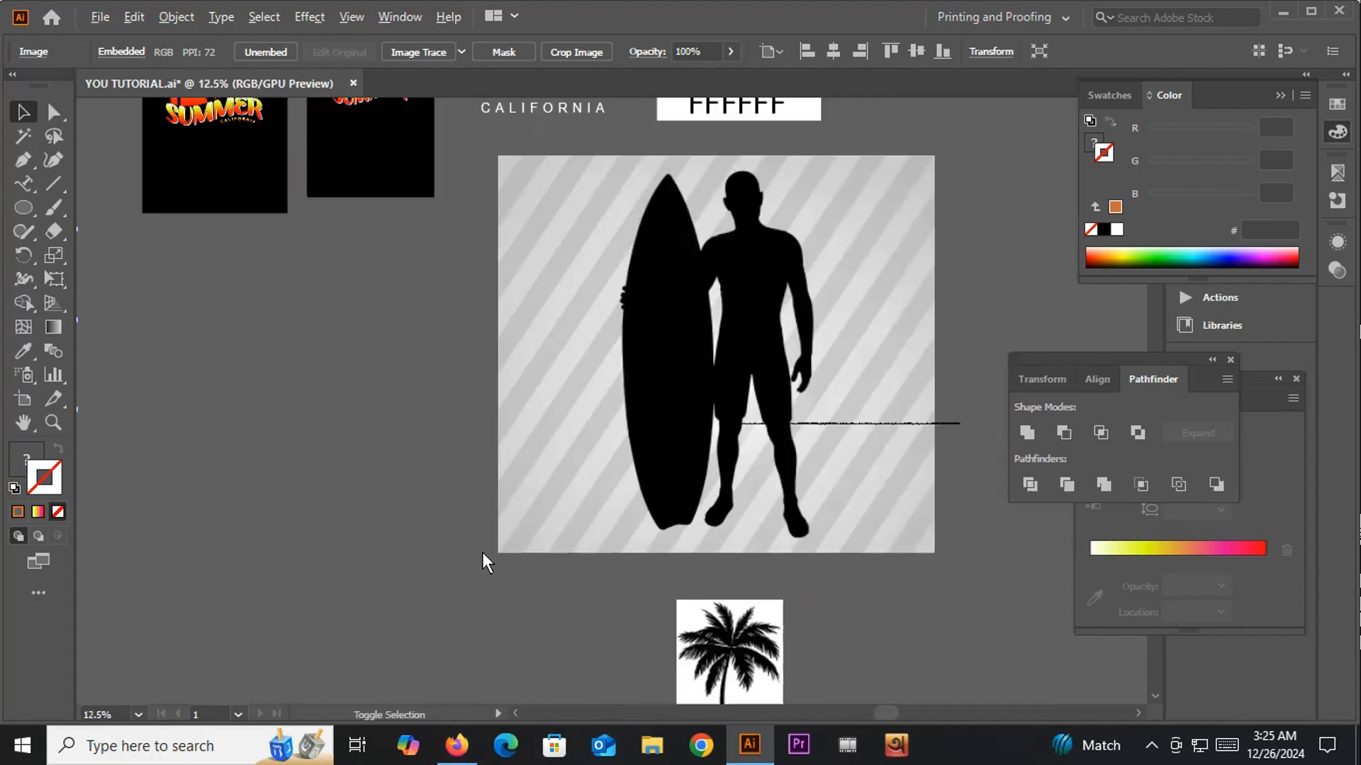
{"action": "scroll", "coordinate": [482, 552], "scroll_direction": "down", "scroll_amount": 1}
{"action": "left_click_drag", "start_coordinate": [414, 497], "coordinate": [680, 477]}
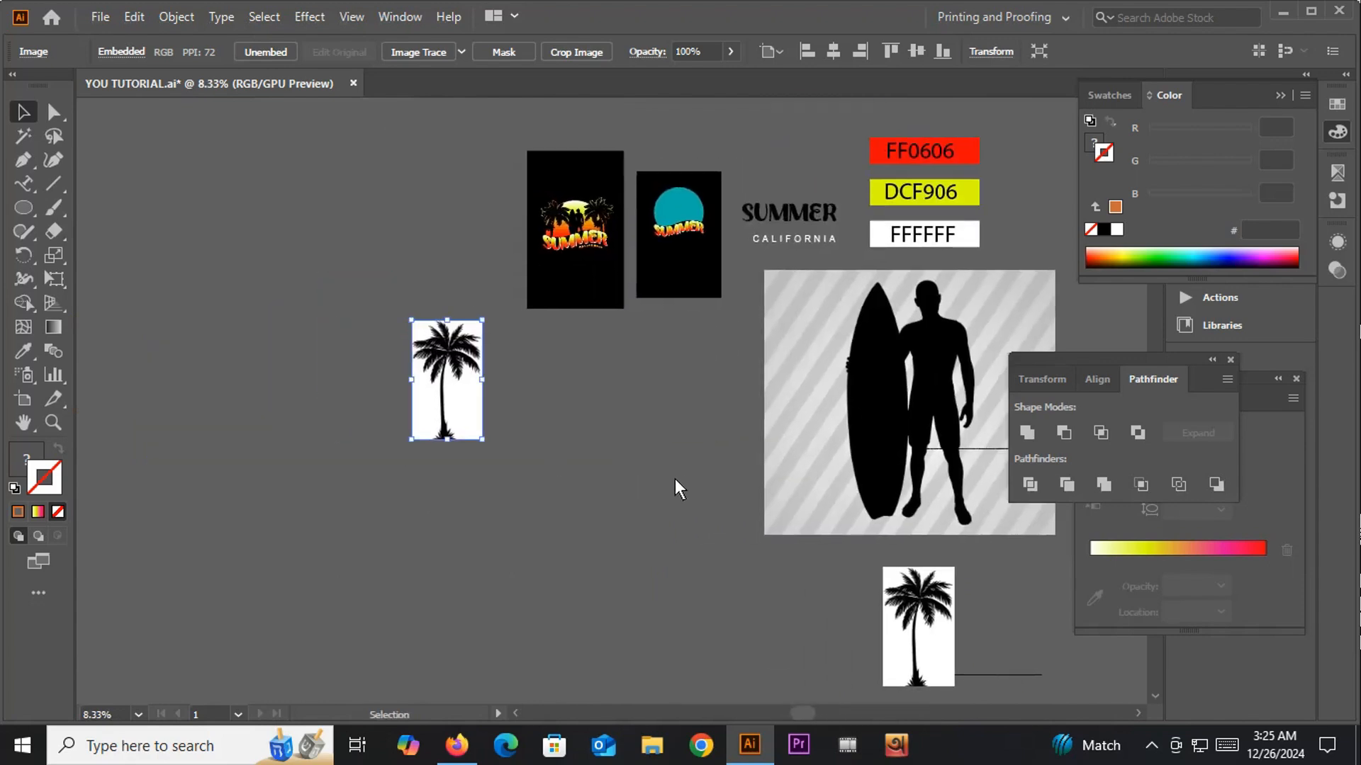
Step: Convert the duplicated palm tree image to vector shapes with Image Trace's default preset and expand the result
{"action": "scroll", "coordinate": [432, 347], "scroll_direction": "up", "scroll_amount": 1}
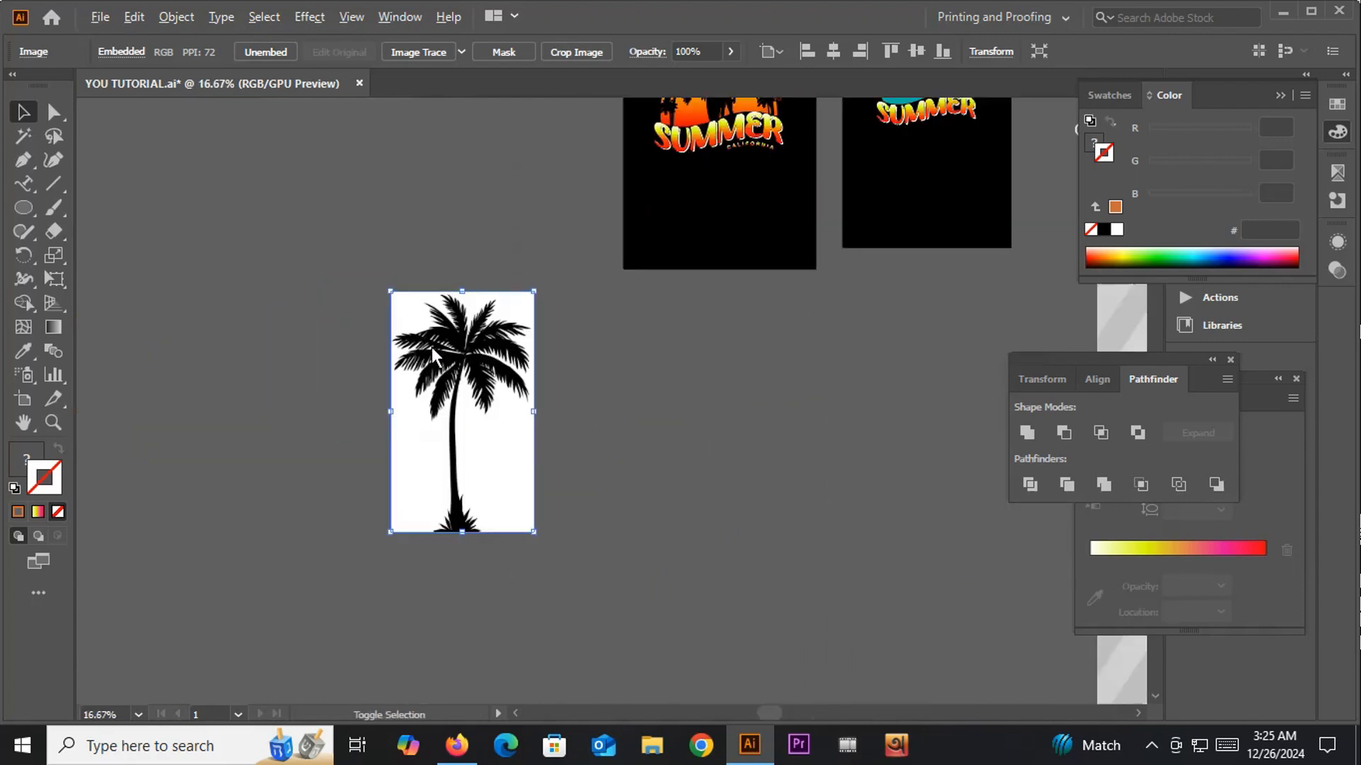
{"action": "scroll", "coordinate": [433, 348], "scroll_direction": "down", "scroll_amount": 1}
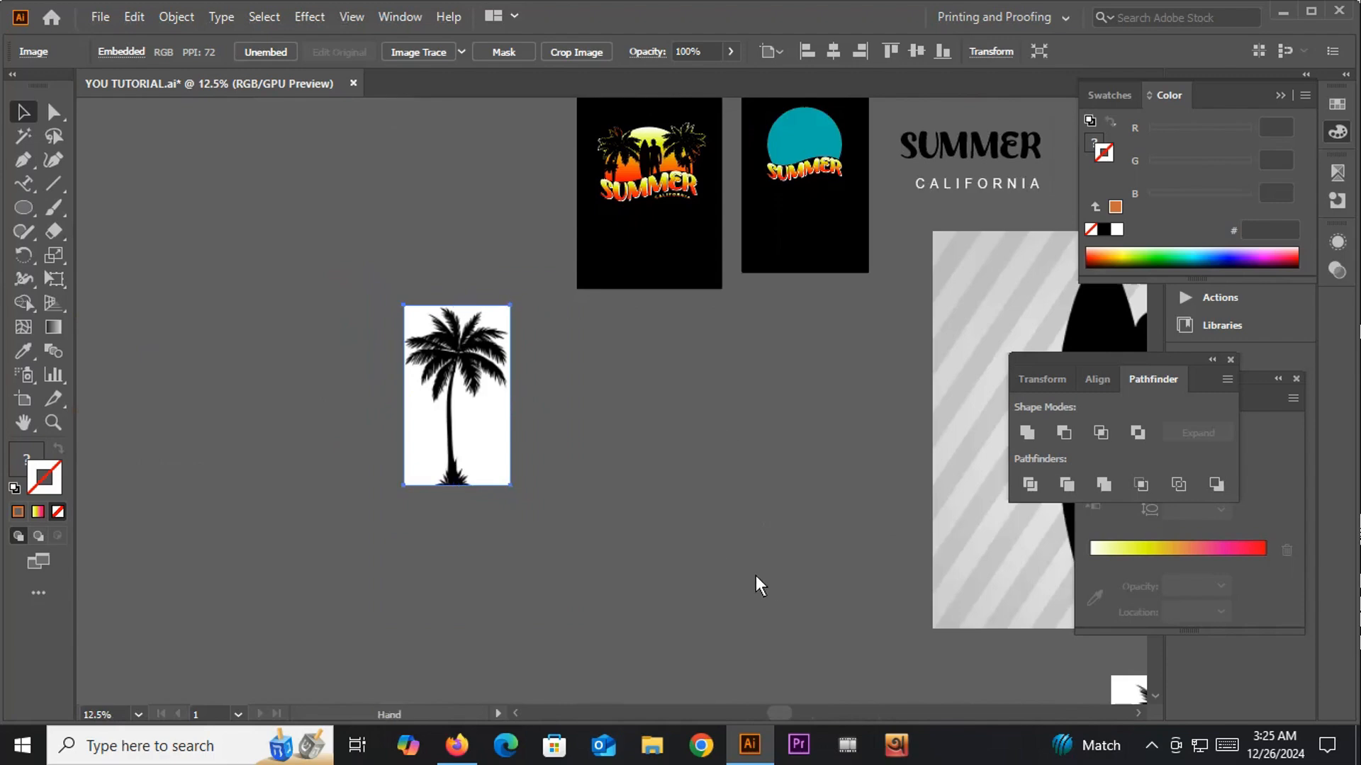
{"action": "left_click_drag", "start_coordinate": [756, 583], "coordinate": [806, 705]}
{"action": "scroll", "coordinate": [465, 494], "scroll_direction": "up", "scroll_amount": 2}
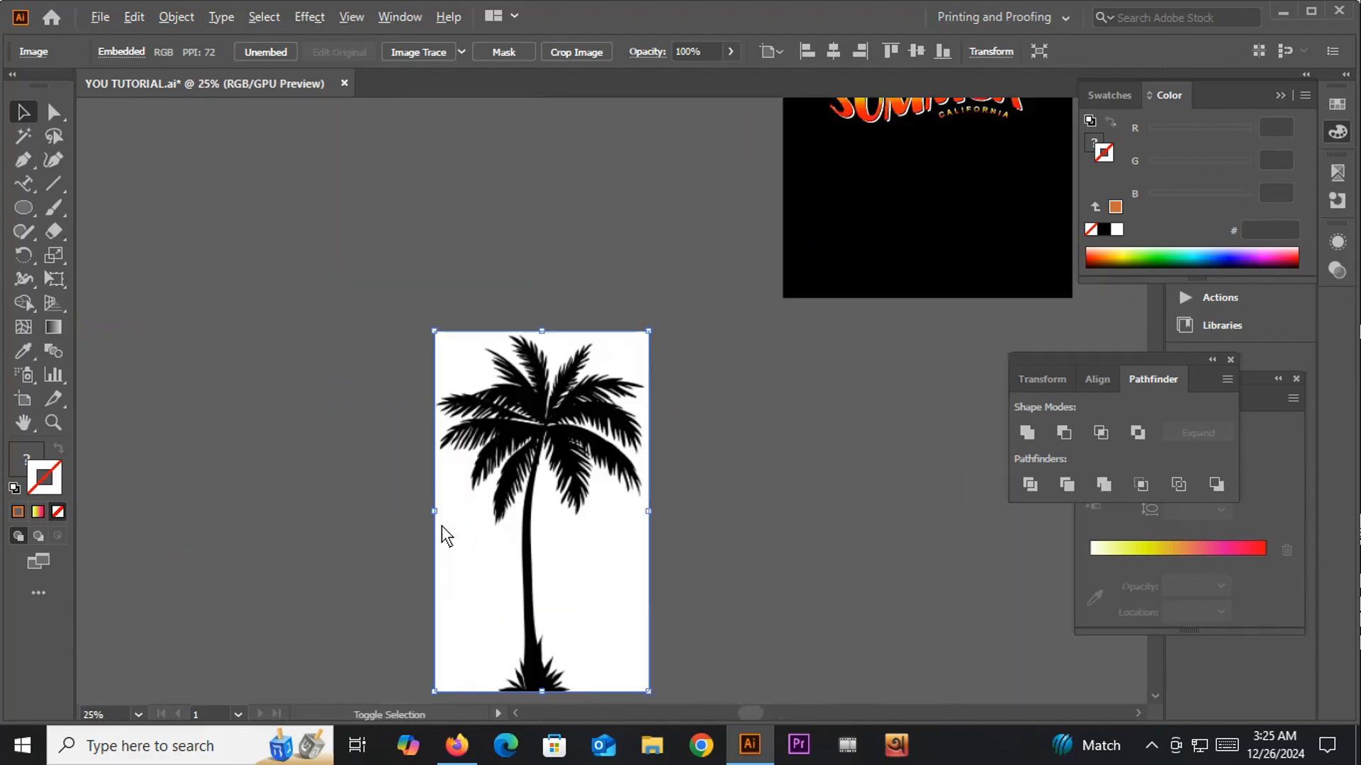
{"action": "scroll", "coordinate": [605, 525], "scroll_direction": "up", "scroll_amount": 1}
{"action": "scroll", "coordinate": [411, 456], "scroll_direction": "down", "scroll_amount": 1}
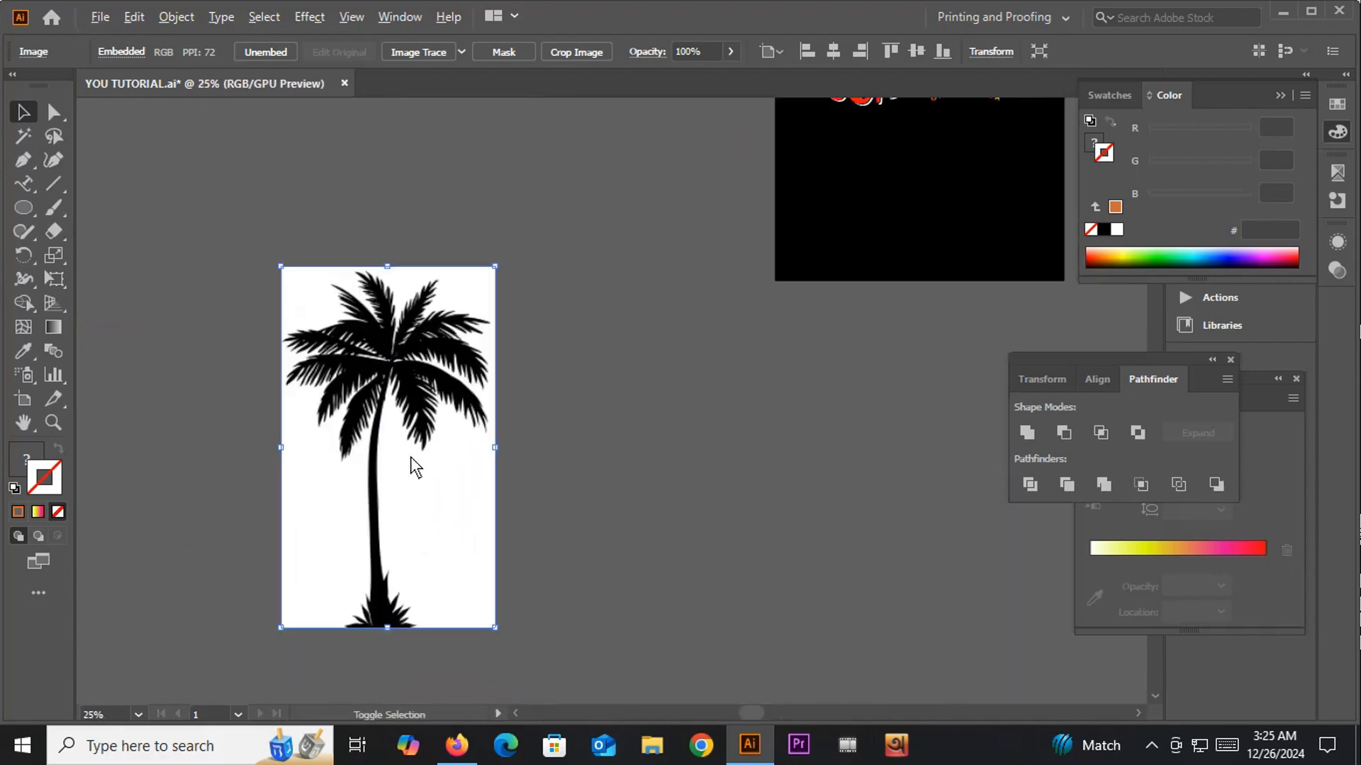
{"action": "left_click", "coordinate": [435, 52]}
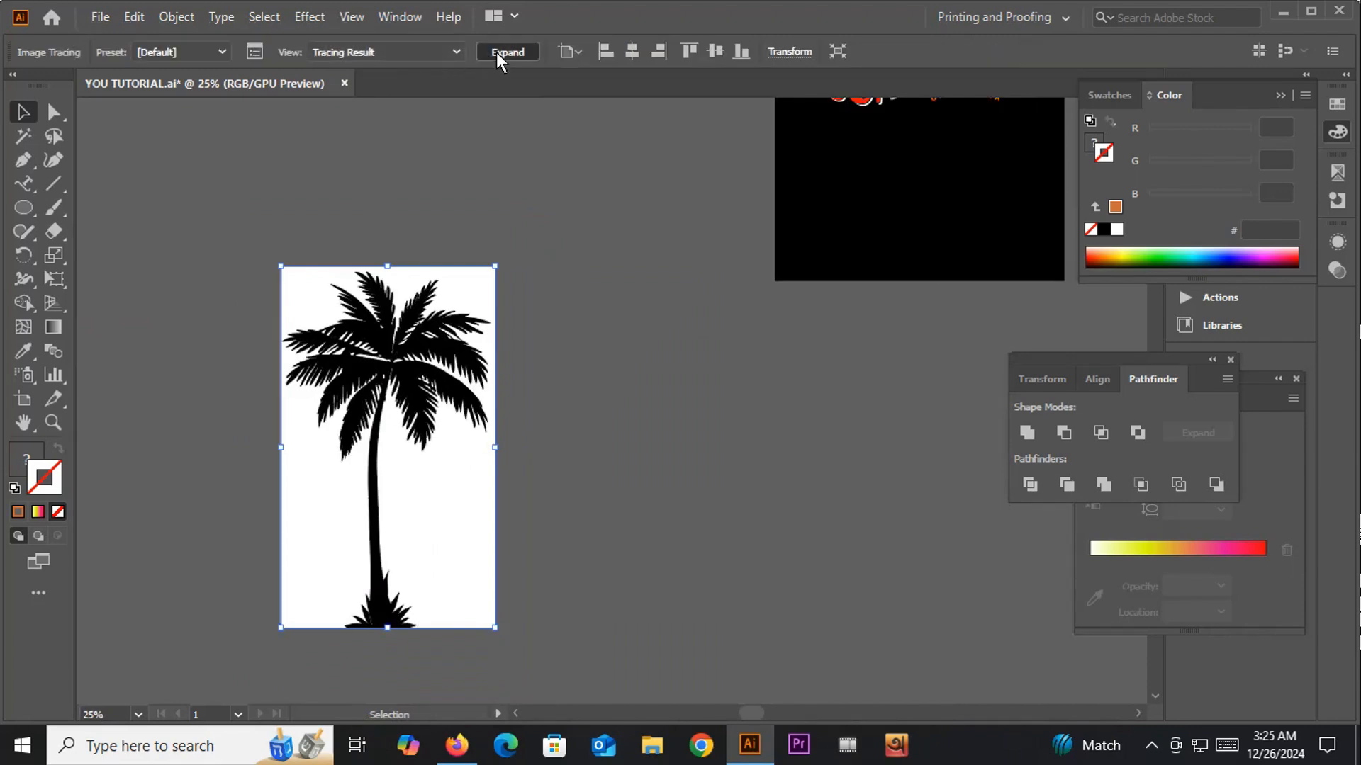
{"action": "left_click", "coordinate": [498, 52]}
Step: Ungroup the expanded palm tracing, move the black palm out of its white background and delete that background
{"action": "right_click", "coordinate": [457, 228]}
{"action": "left_click", "coordinate": [516, 393]}
{"action": "left_click_drag", "start_coordinate": [445, 377], "coordinate": [779, 403]}
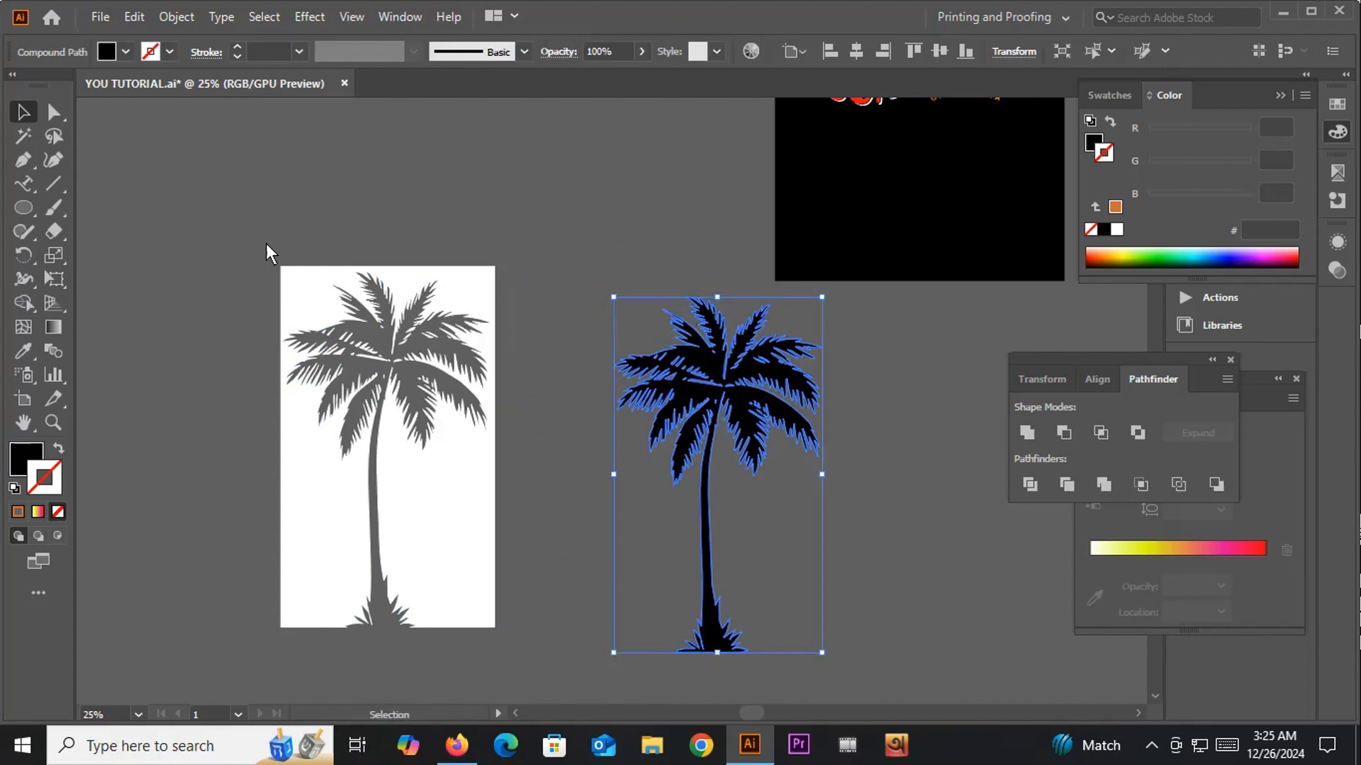
{"action": "left_click", "coordinate": [434, 486]}
{"action": "key", "text": "Delete"}
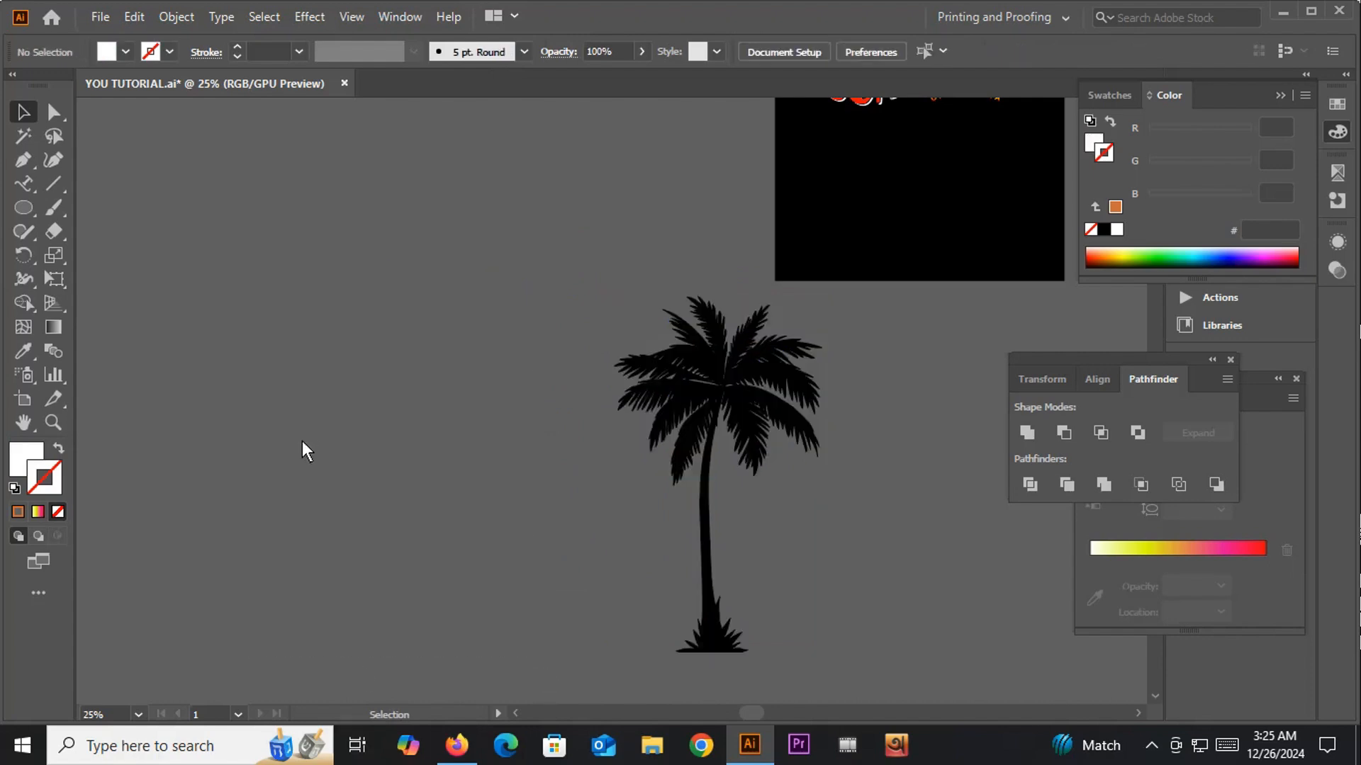
Step: Fill the teal sun shape with the white, yellow and red gradient sampled from the SUMMER lettering below it
{"action": "scroll", "coordinate": [302, 441], "scroll_direction": "down", "scroll_amount": 5}
{"action": "scroll", "coordinate": [499, 448], "scroll_direction": "up", "scroll_amount": 6}
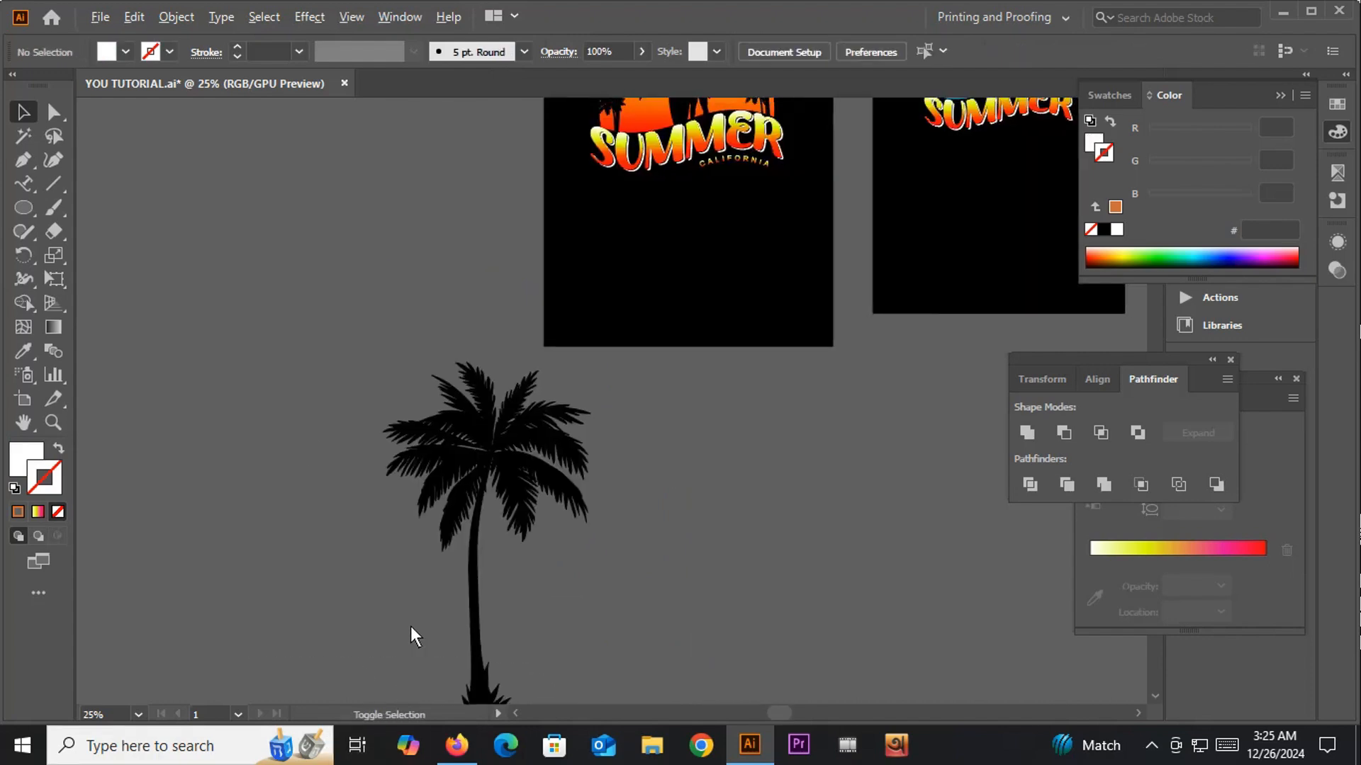
{"action": "scroll", "coordinate": [410, 626], "scroll_direction": "down", "scroll_amount": 1}
{"action": "scroll", "coordinate": [652, 610], "scroll_direction": "right", "scroll_amount": 1}
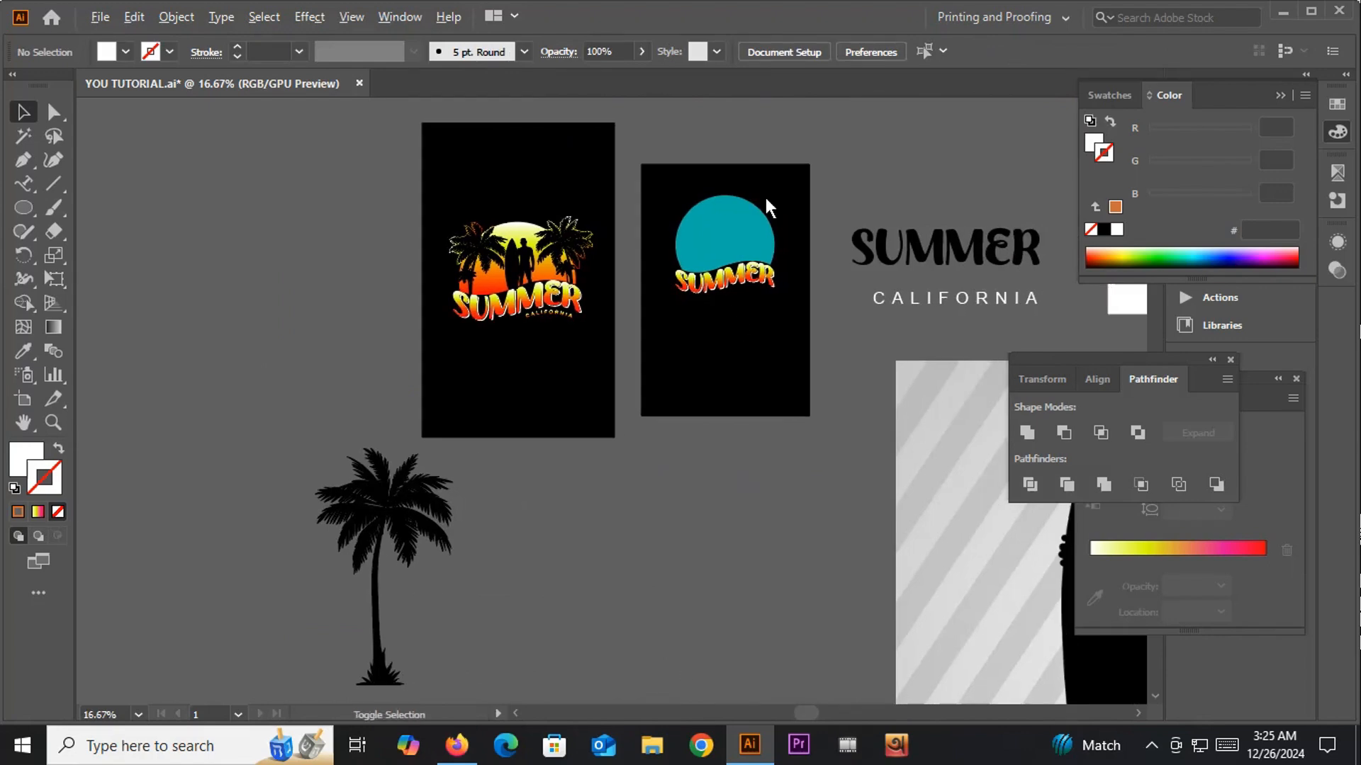
{"action": "scroll", "coordinate": [764, 205], "scroll_direction": "up", "scroll_amount": 2}
{"action": "left_click", "coordinate": [673, 244]}
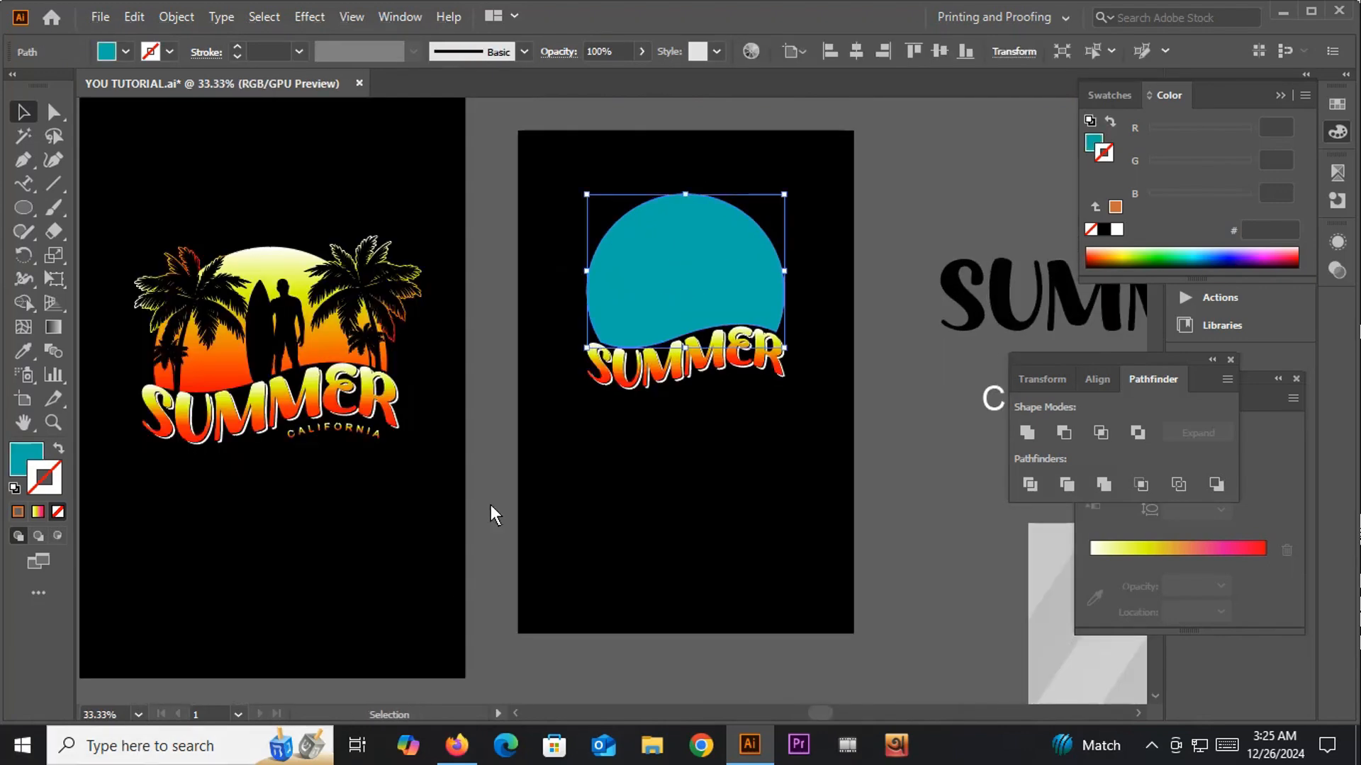
{"action": "key", "text": "i"}
{"action": "left_click", "coordinate": [707, 360]}
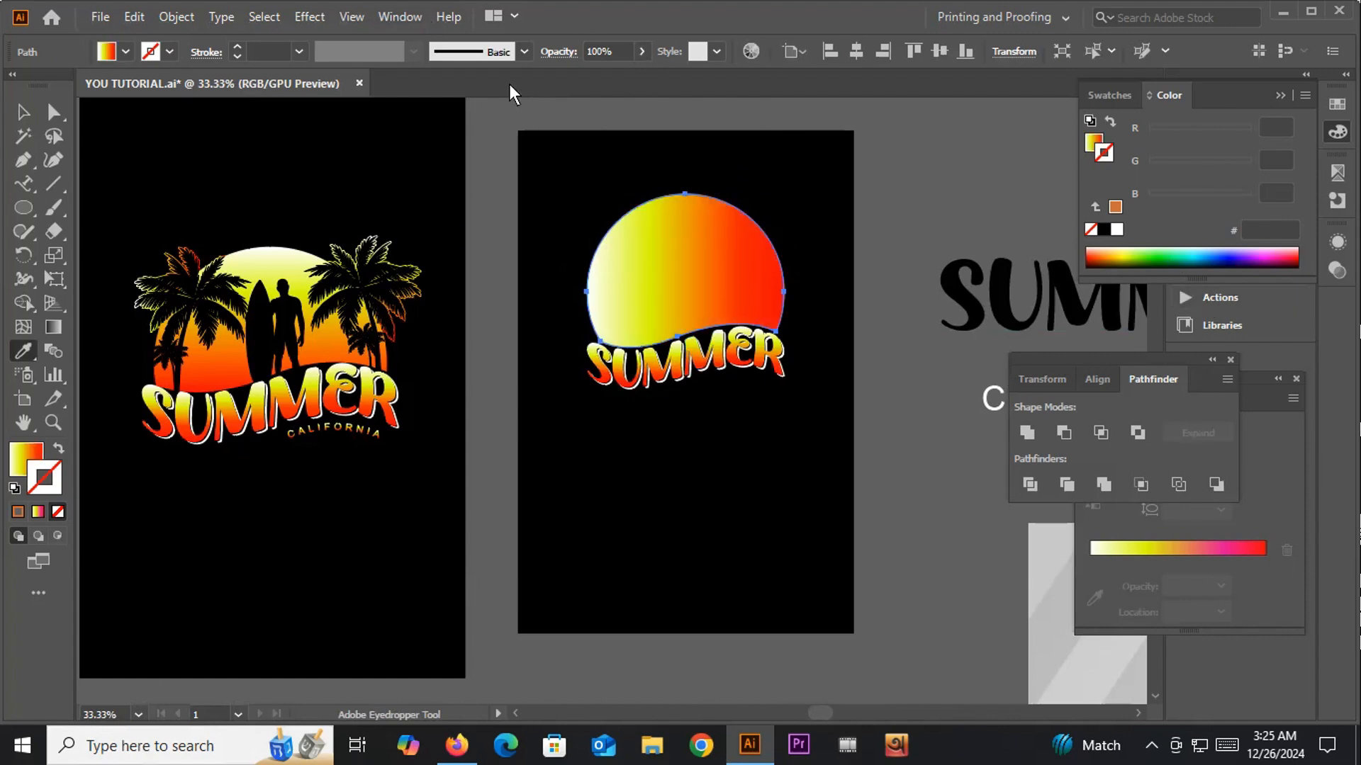
Step: Set the sun's linear gradient fill to an angle of -90°
{"action": "key", "text": "ctrl+F9"}
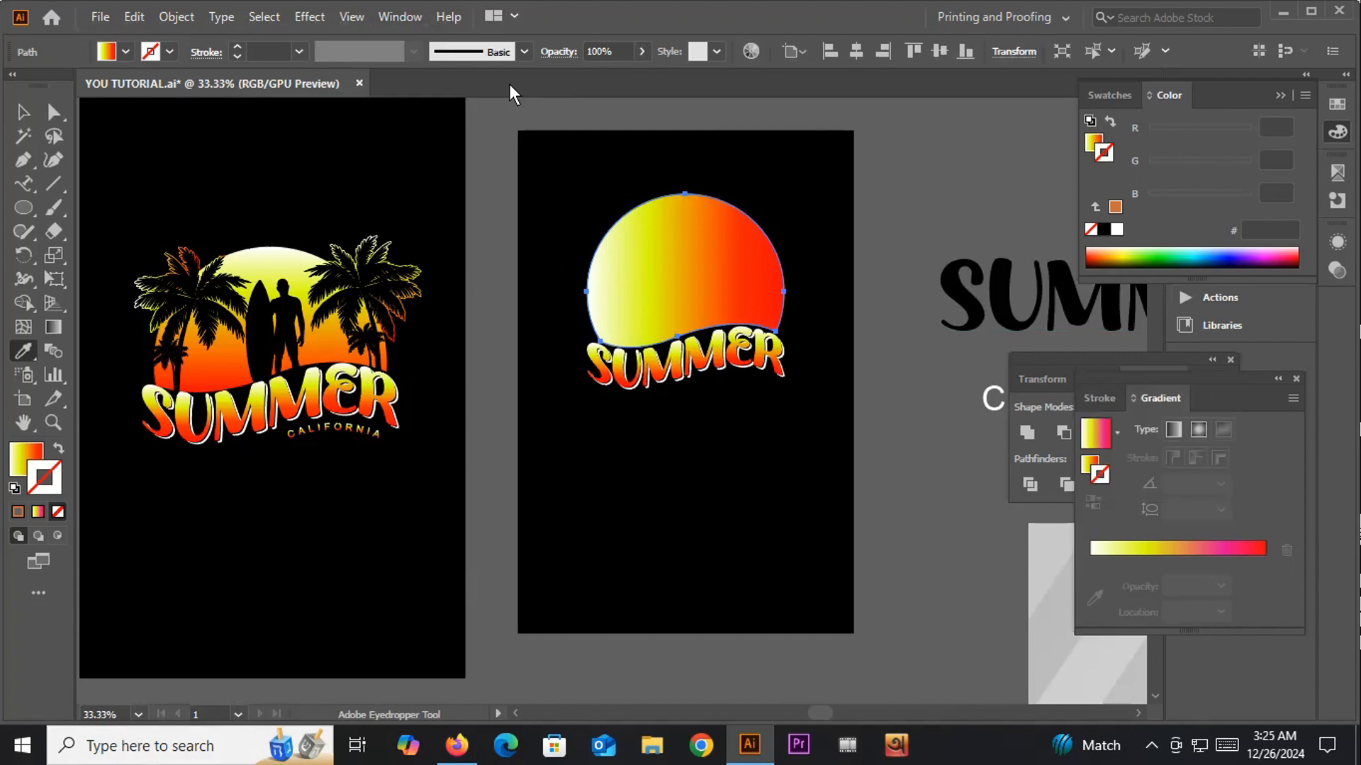
{"action": "left_click", "coordinate": [23, 111]}
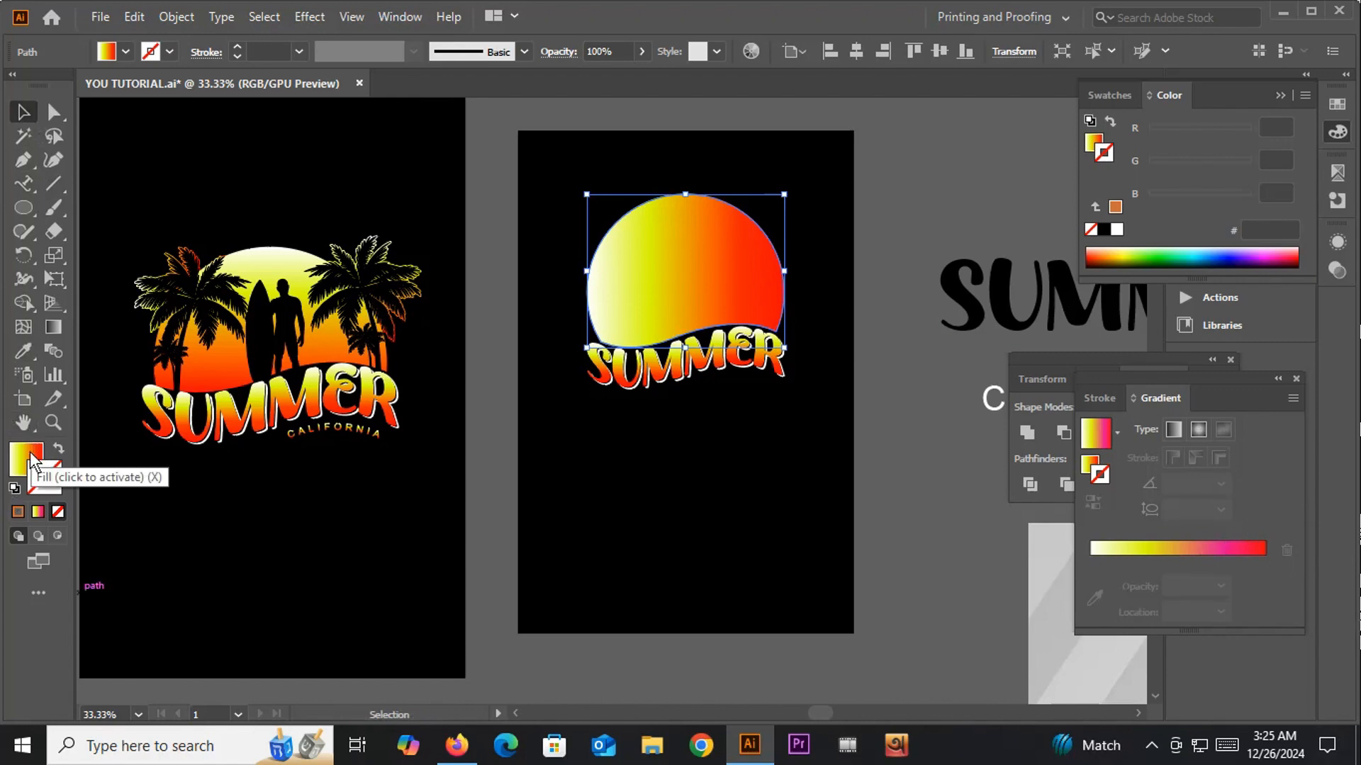
{"action": "left_click", "coordinate": [31, 464]}
{"action": "left_click", "coordinate": [1219, 508]}
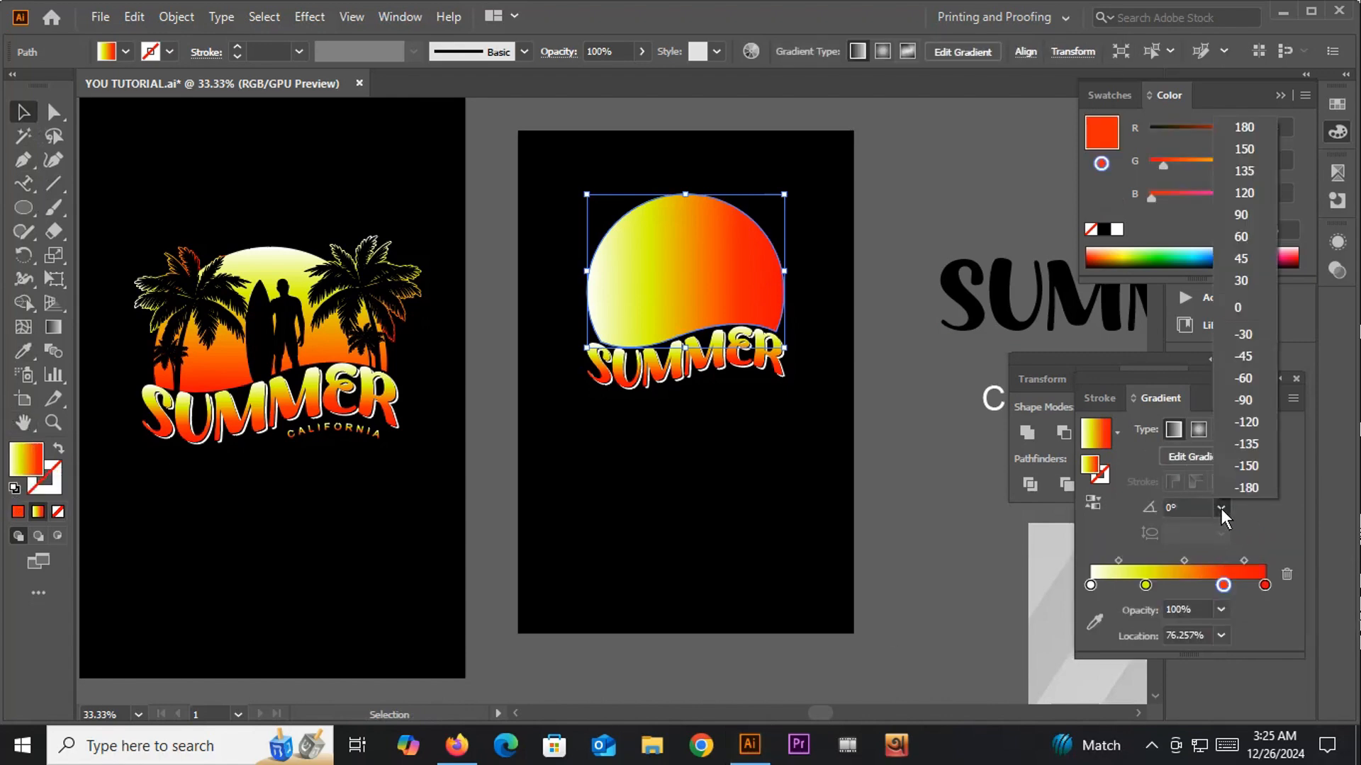
{"action": "left_click", "coordinate": [1233, 404]}
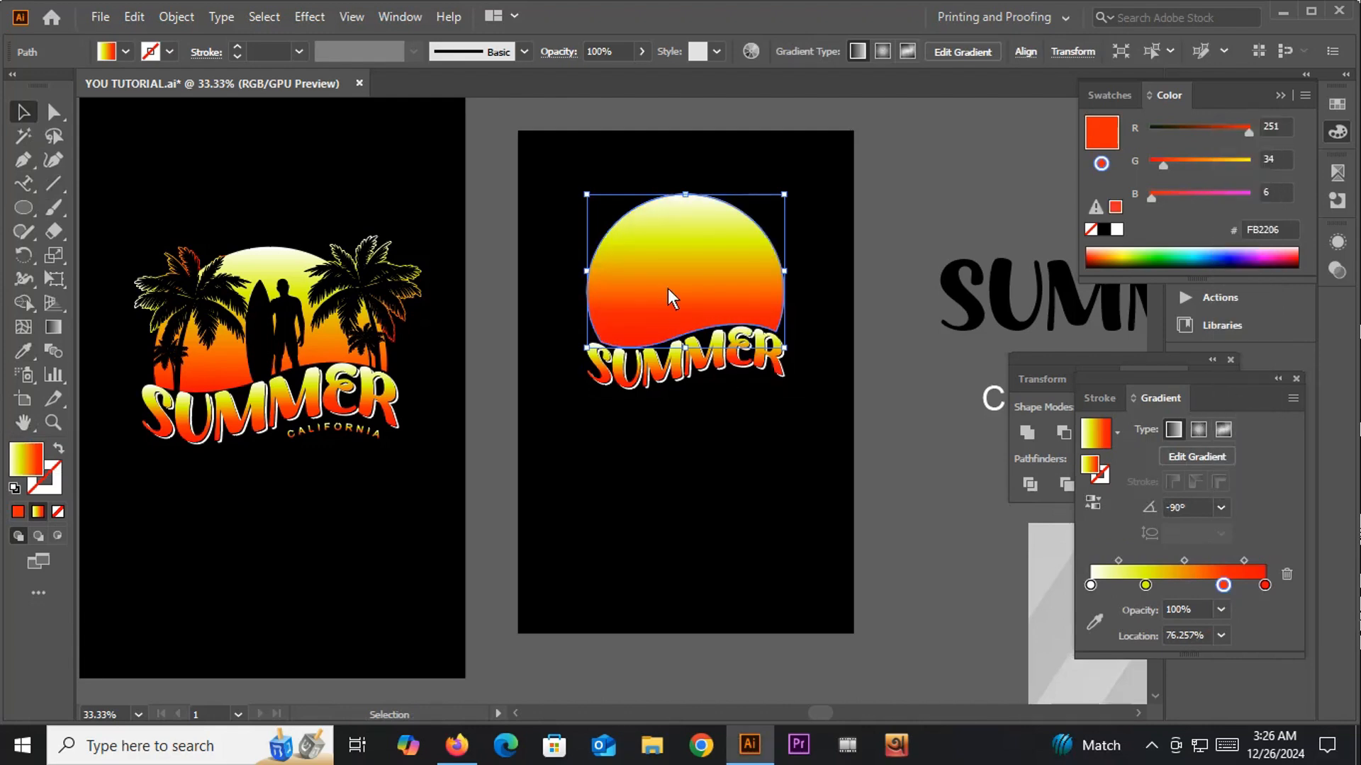
{"action": "left_click", "coordinate": [557, 303]}
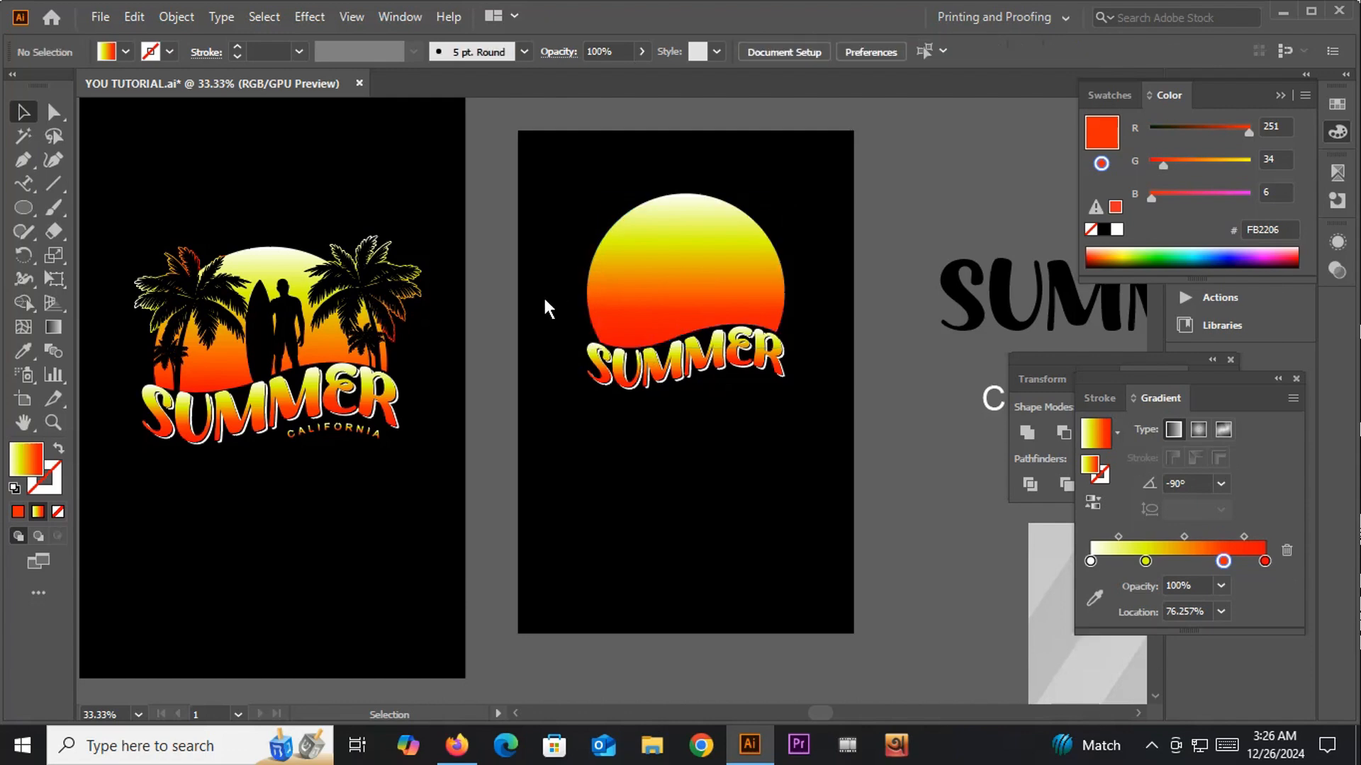
Step: Refine the sun's gradient: remove the FB2206 stop, move the DCF906 stop to 39.3855% and add an F5FDB7 stop at 18.1564%
{"action": "left_click", "coordinate": [725, 273]}
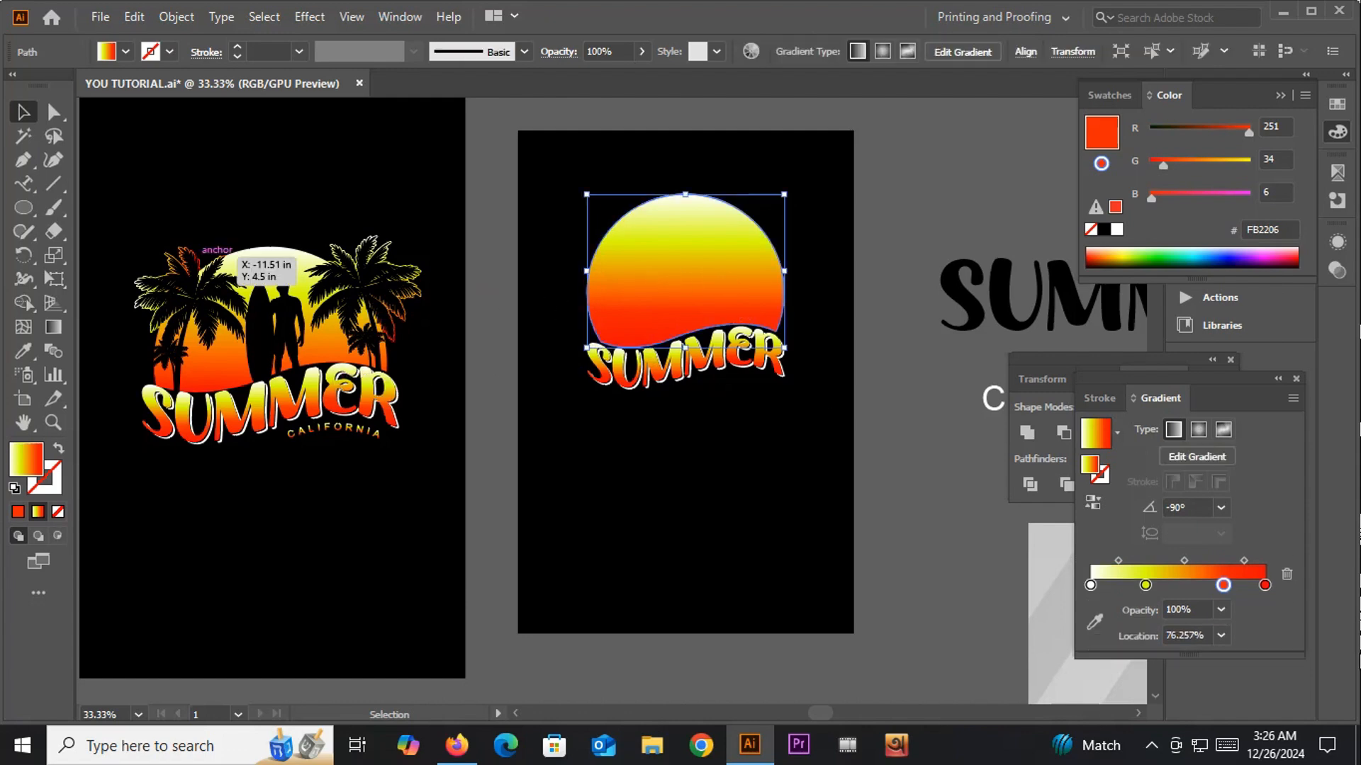
{"action": "left_click", "coordinate": [1289, 578]}
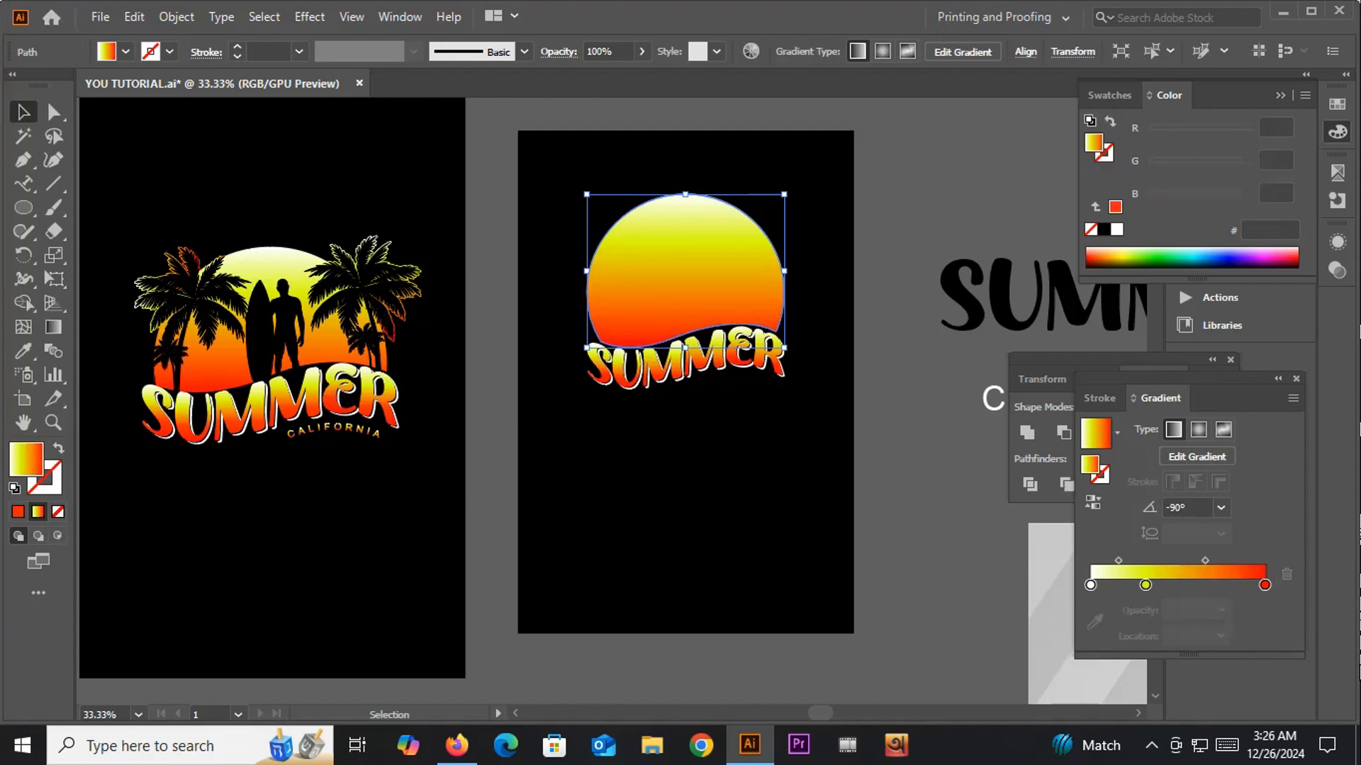
{"action": "mouse_move", "coordinate": [1146, 584]}
{"action": "left_mouse_down"}
{"action": "mouse_move", "coordinate": [1157, 580]}
{"action": "mouse_move", "coordinate": [1107, 578]}
{"action": "mouse_move", "coordinate": [1121, 579]}
{"action": "left_mouse_up"}
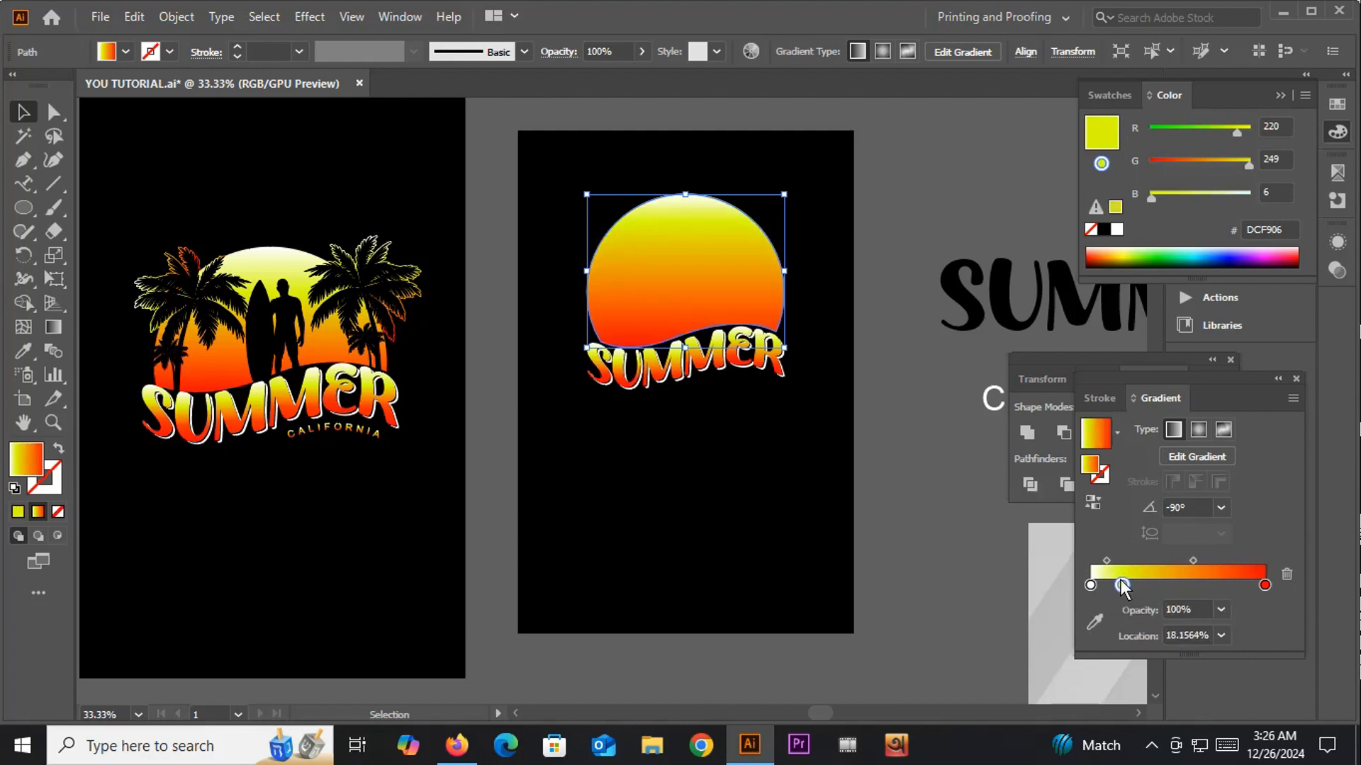
{"action": "key", "text": "ctrl+z"}
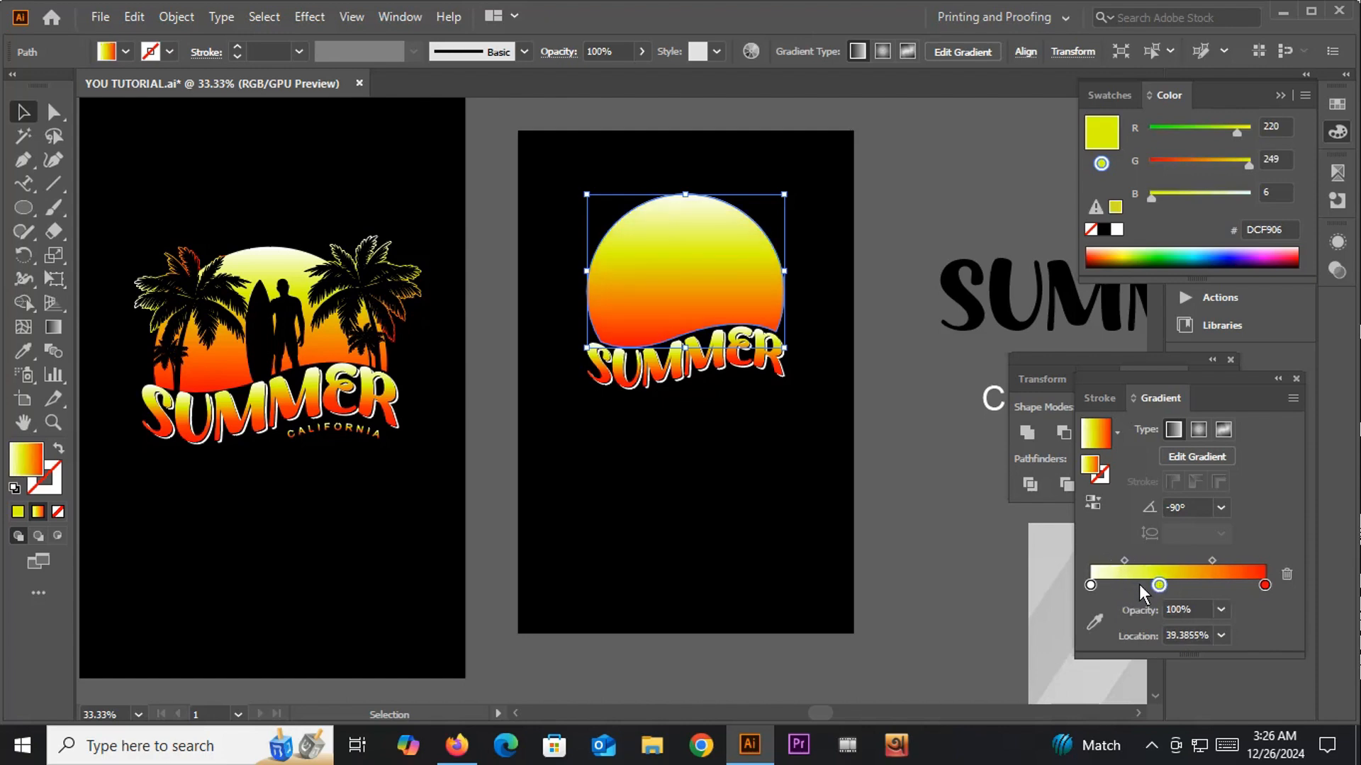
{"action": "left_click_drag", "start_coordinate": [1109, 585], "coordinate": [1121, 585]}
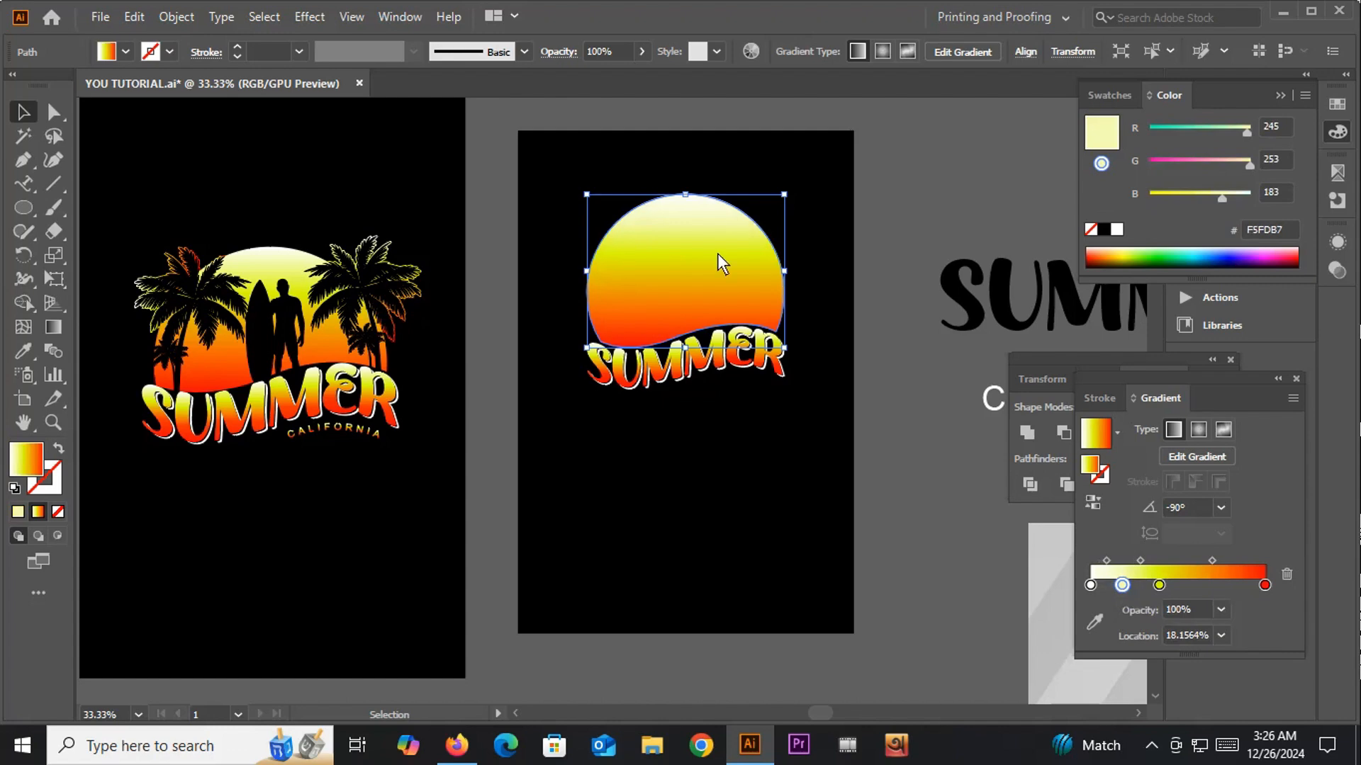
{"action": "left_click", "coordinate": [435, 194]}
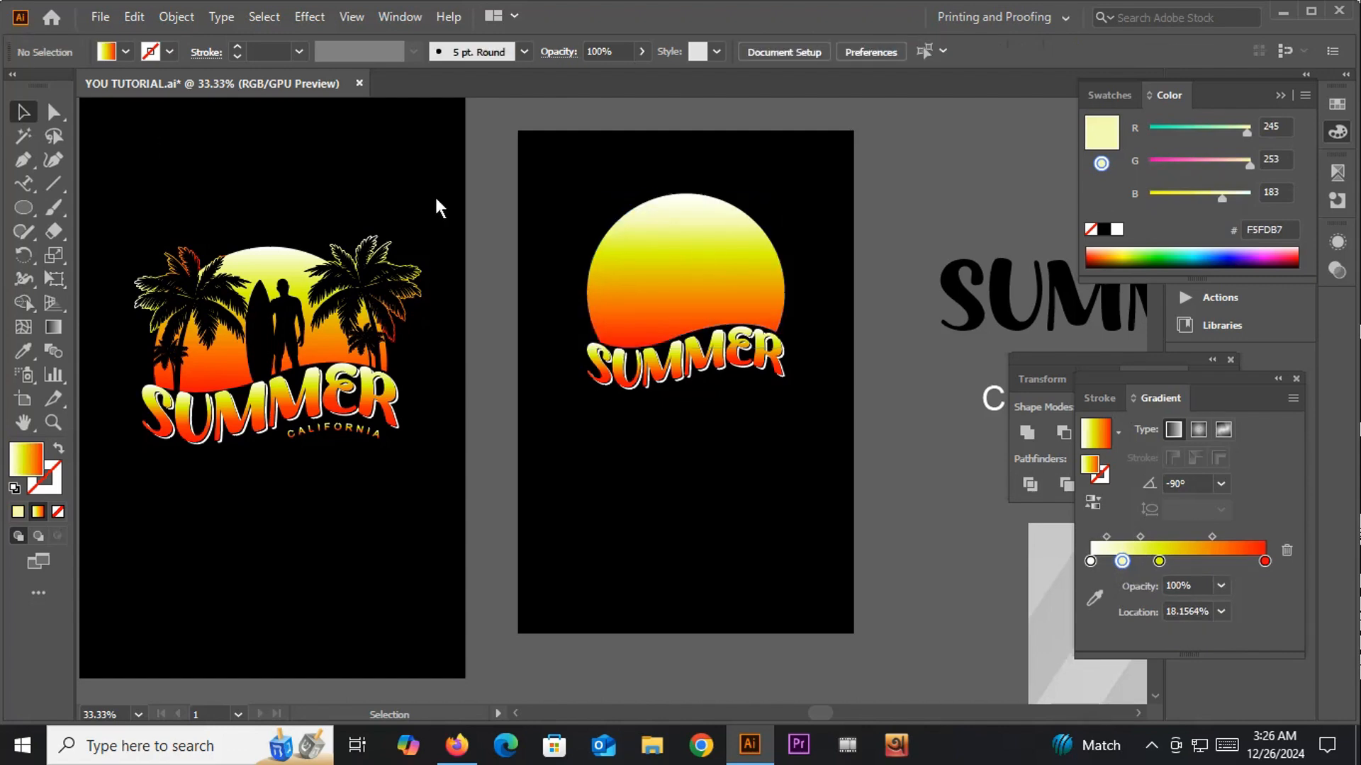
Step: Place a copy of the black palm tree over the sun on the new design's artboard and bring it to the front
{"action": "scroll", "coordinate": [605, 304], "scroll_direction": "down", "scroll_amount": 2}
{"action": "left_click_drag", "start_coordinate": [599, 475], "coordinate": [627, 471]}
{"action": "left_click_drag", "start_coordinate": [381, 554], "coordinate": [673, 297]}
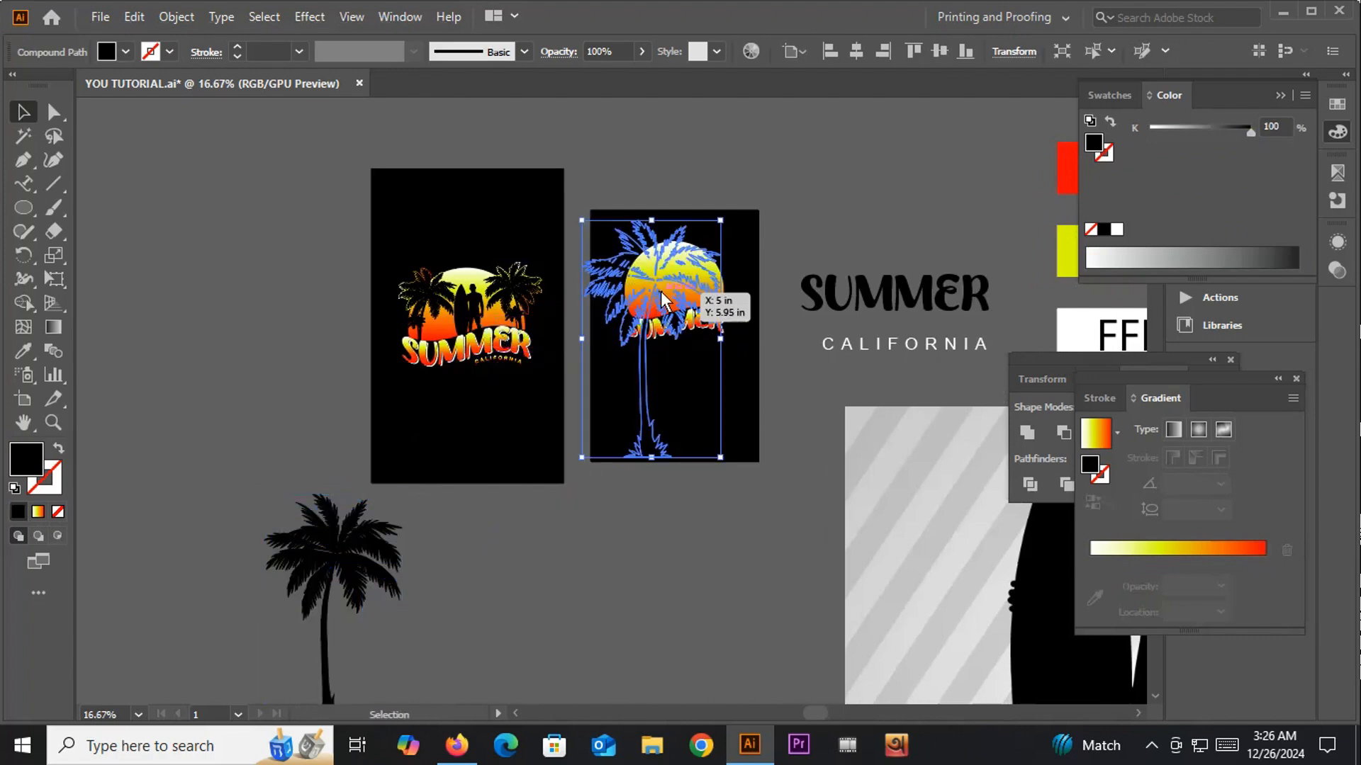
{"action": "scroll", "coordinate": [684, 224], "scroll_direction": "up", "scroll_amount": 2}
{"action": "right_click", "coordinate": [682, 230]}
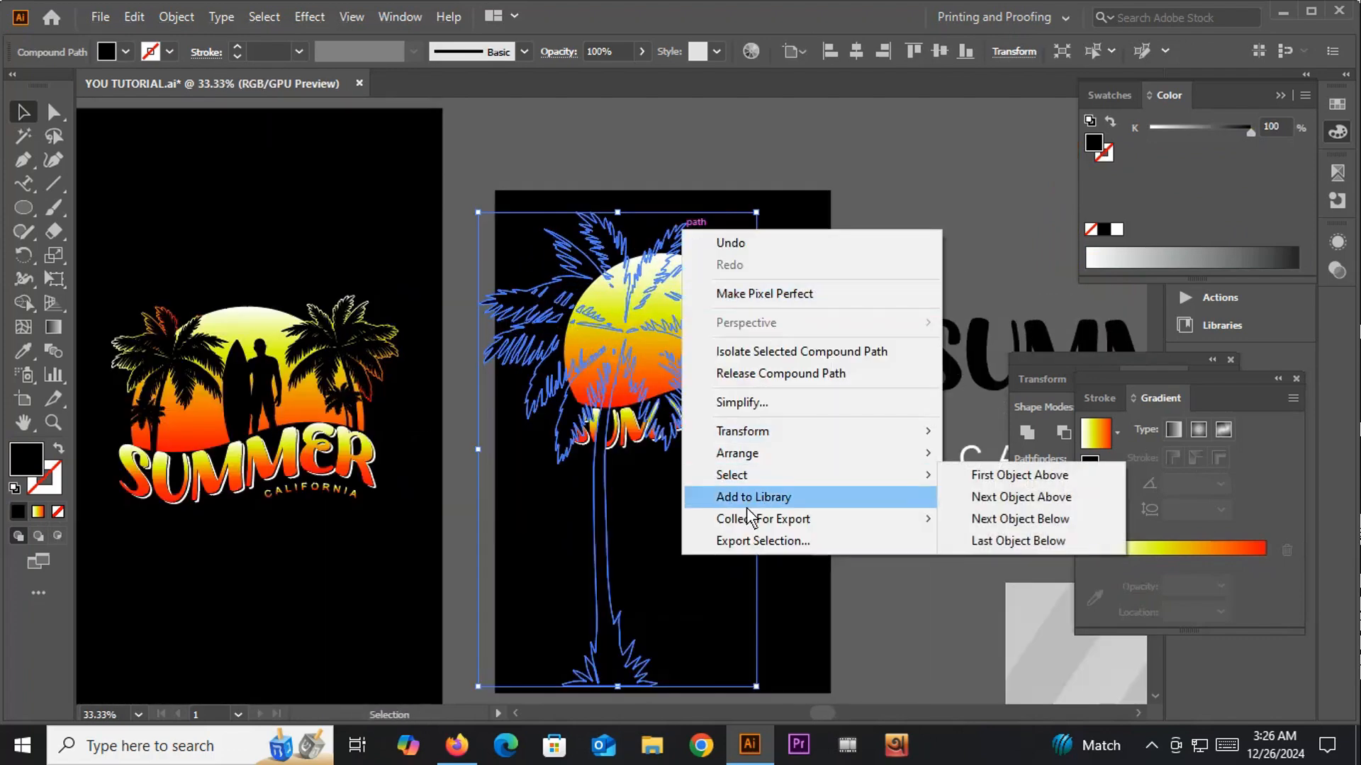
{"action": "mouse_move", "coordinate": [737, 452]}
{"action": "left_click", "coordinate": [985, 454]}
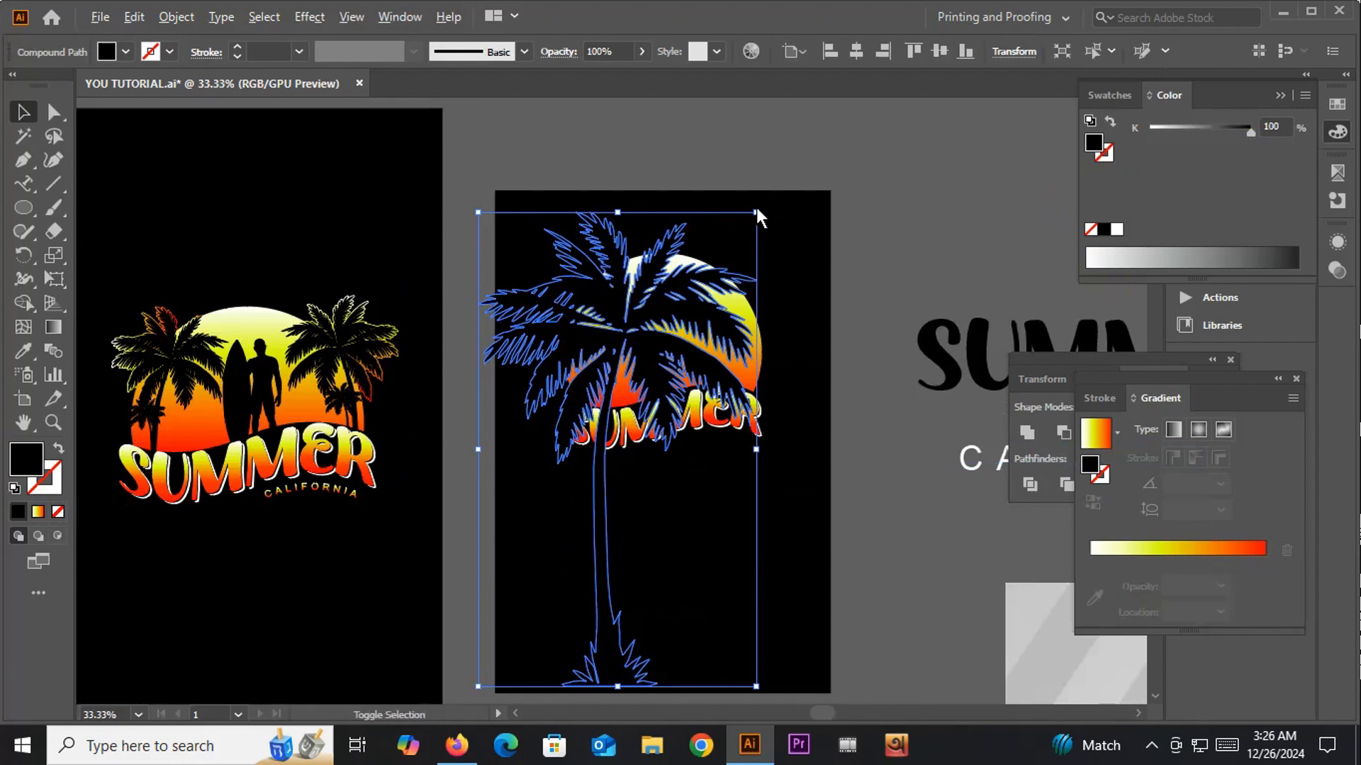
Step: Scale the palm tree copy down proportionally and position it over the left edge of the sun
{"action": "left_click_drag", "start_coordinate": [757, 211], "coordinate": [694, 371]}
{"action": "scroll", "coordinate": [609, 389], "scroll_direction": "up", "scroll_amount": 3}
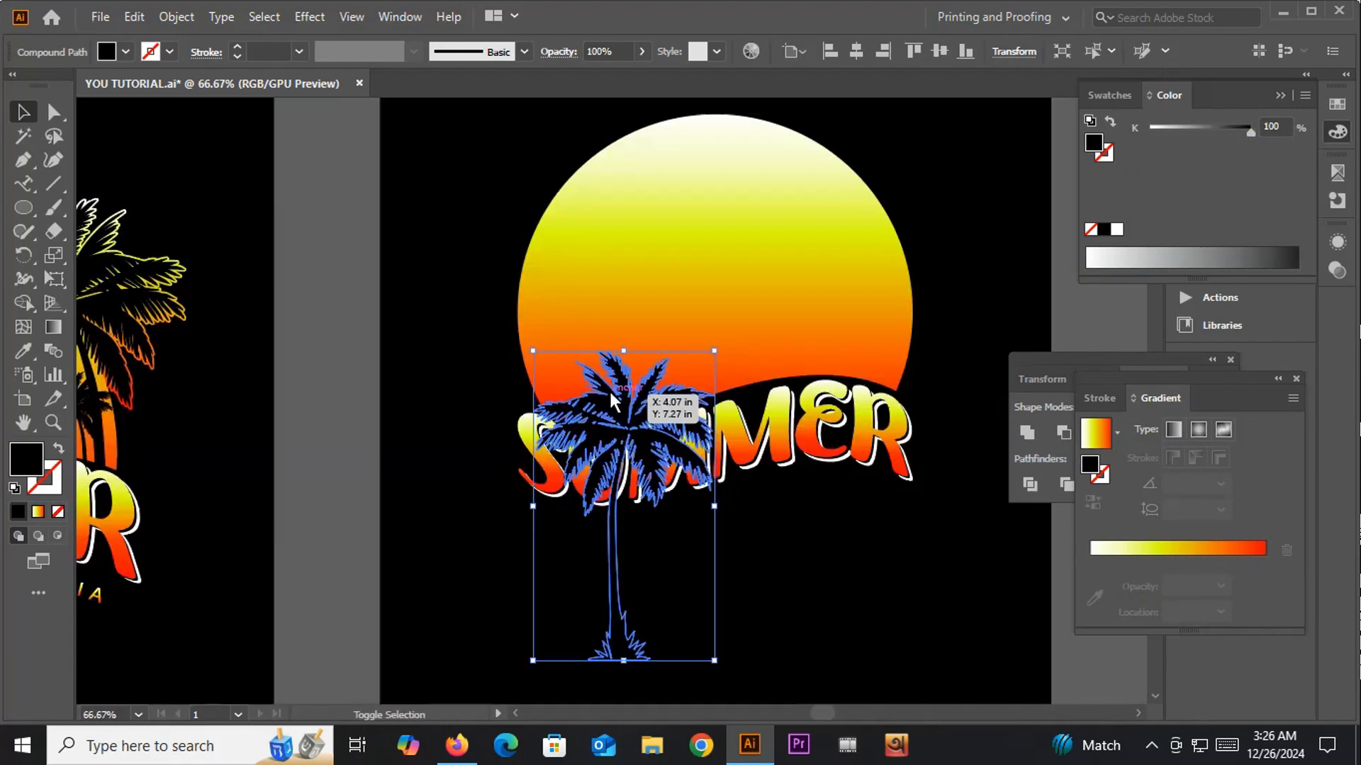
{"action": "left_click_drag", "start_coordinate": [607, 404], "coordinate": [559, 124]}
{"action": "scroll", "coordinate": [459, 160], "scroll_direction": "down", "scroll_amount": 2}
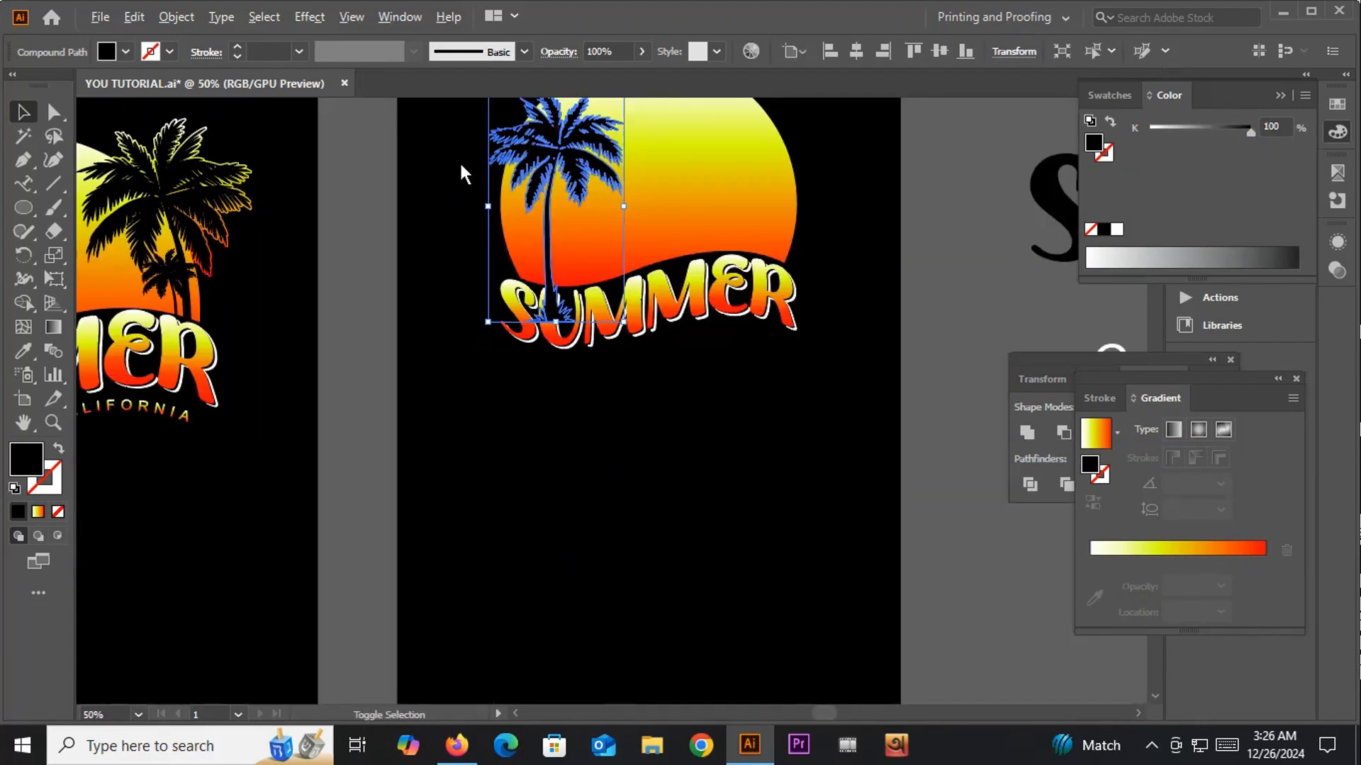
{"action": "left_click", "coordinate": [435, 184]}
{"action": "left_click_drag", "start_coordinate": [435, 184], "coordinate": [733, 299]}
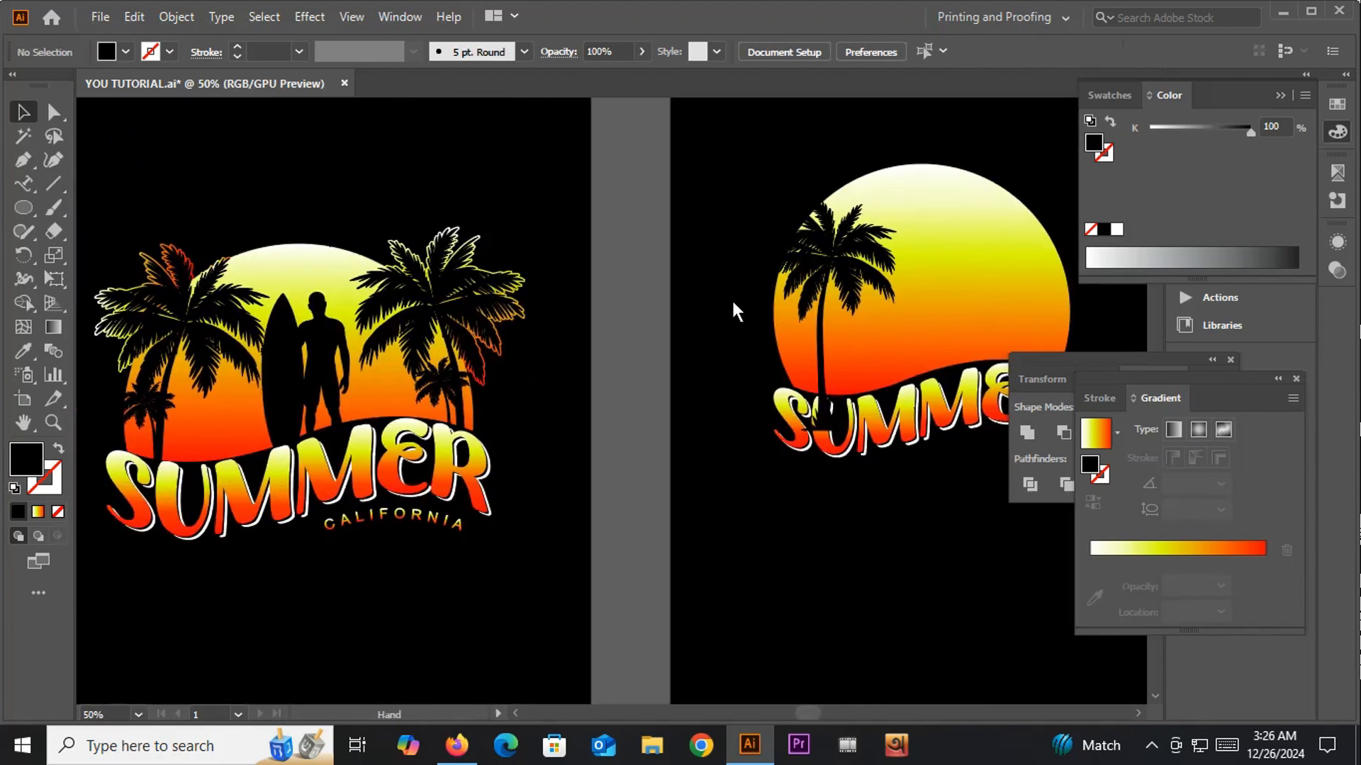
Step: Try to tilt the palm tree on the sun's left edge slightly clockwise
{"action": "left_click", "coordinate": [822, 249]}
{"action": "left_click_drag", "start_coordinate": [904, 201], "coordinate": [792, 229]}
{"action": "left_click", "coordinate": [759, 338]}
{"action": "scroll", "coordinate": [759, 338], "scroll_direction": "up", "scroll_amount": 1}
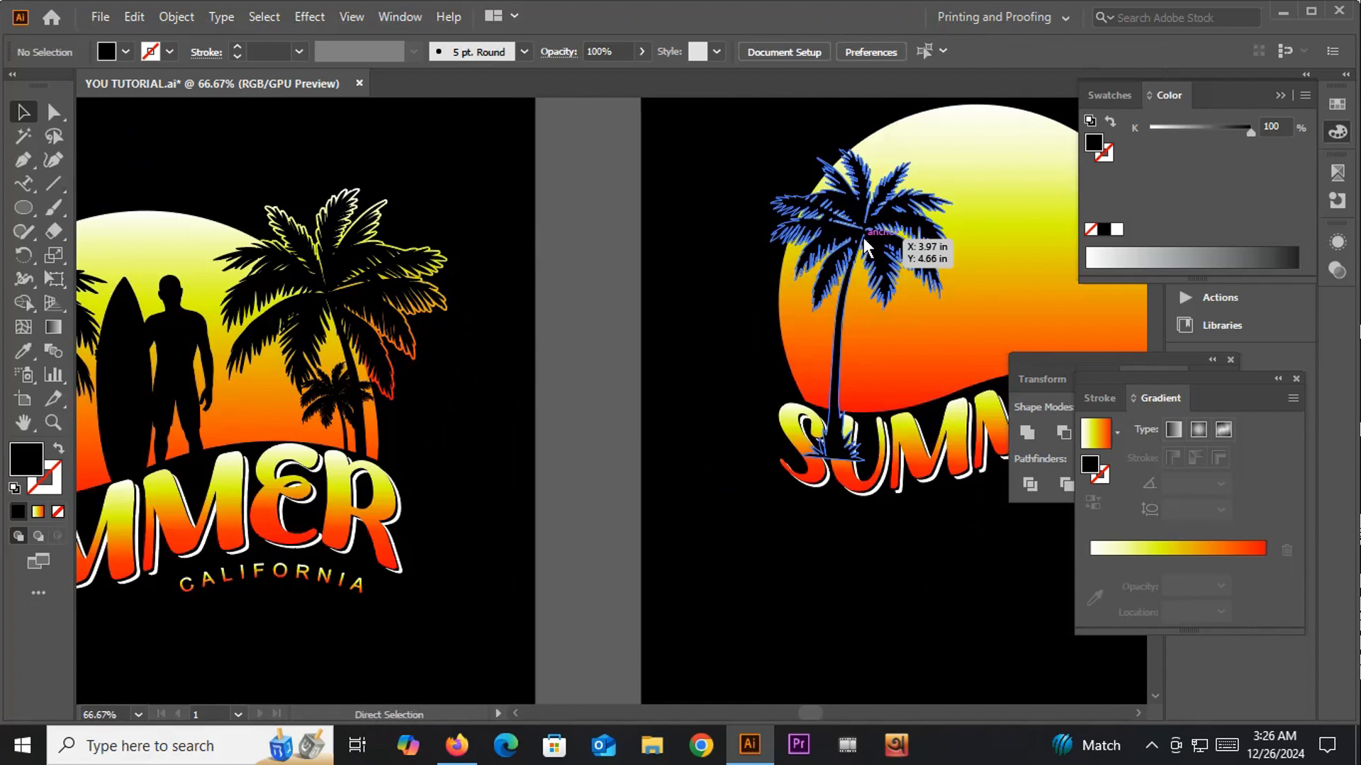
{"action": "left_click", "coordinate": [863, 244]}
{"action": "key", "text": "ctrl+z"}
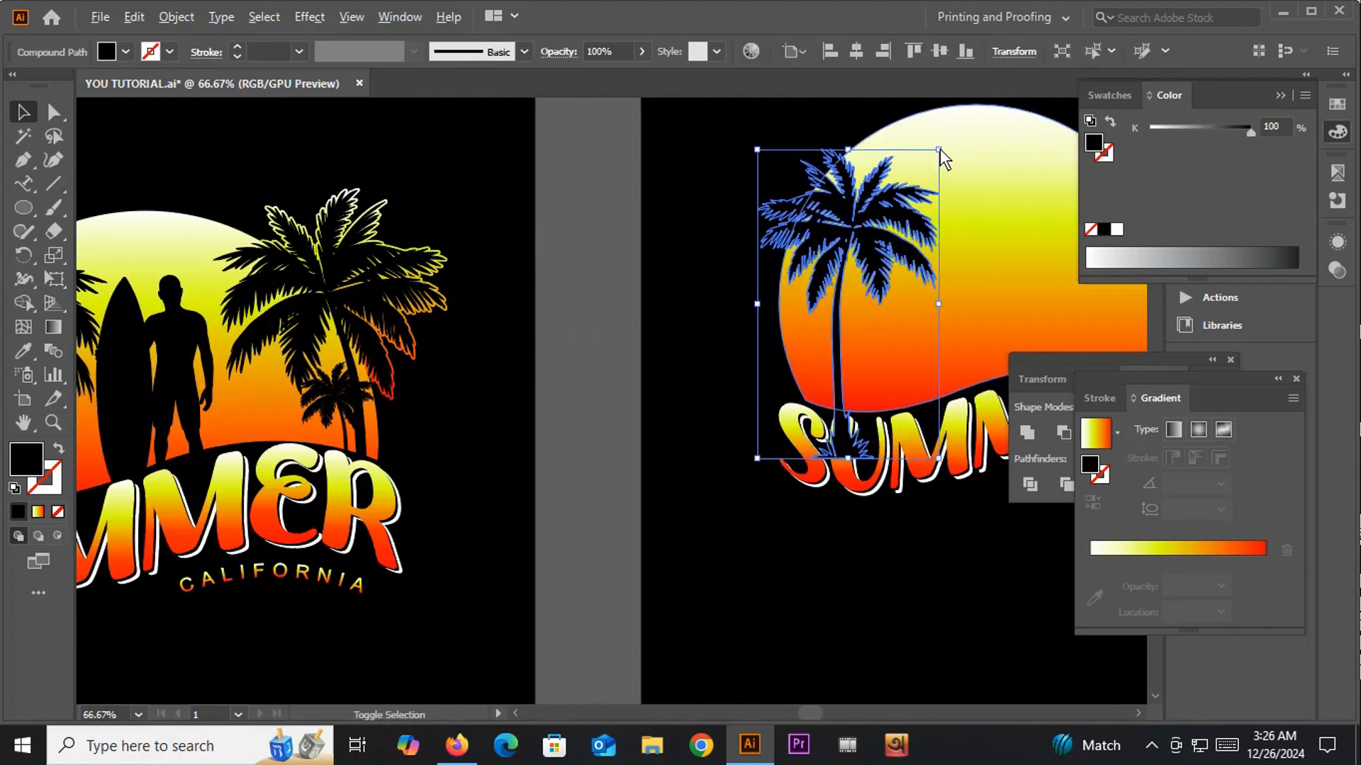
Step: Shrink the palm tree slightly and add a smaller copy of it near the S of SUMMER at the sun's lower left
{"action": "left_click_drag", "start_coordinate": [939, 149], "coordinate": [866, 228]}
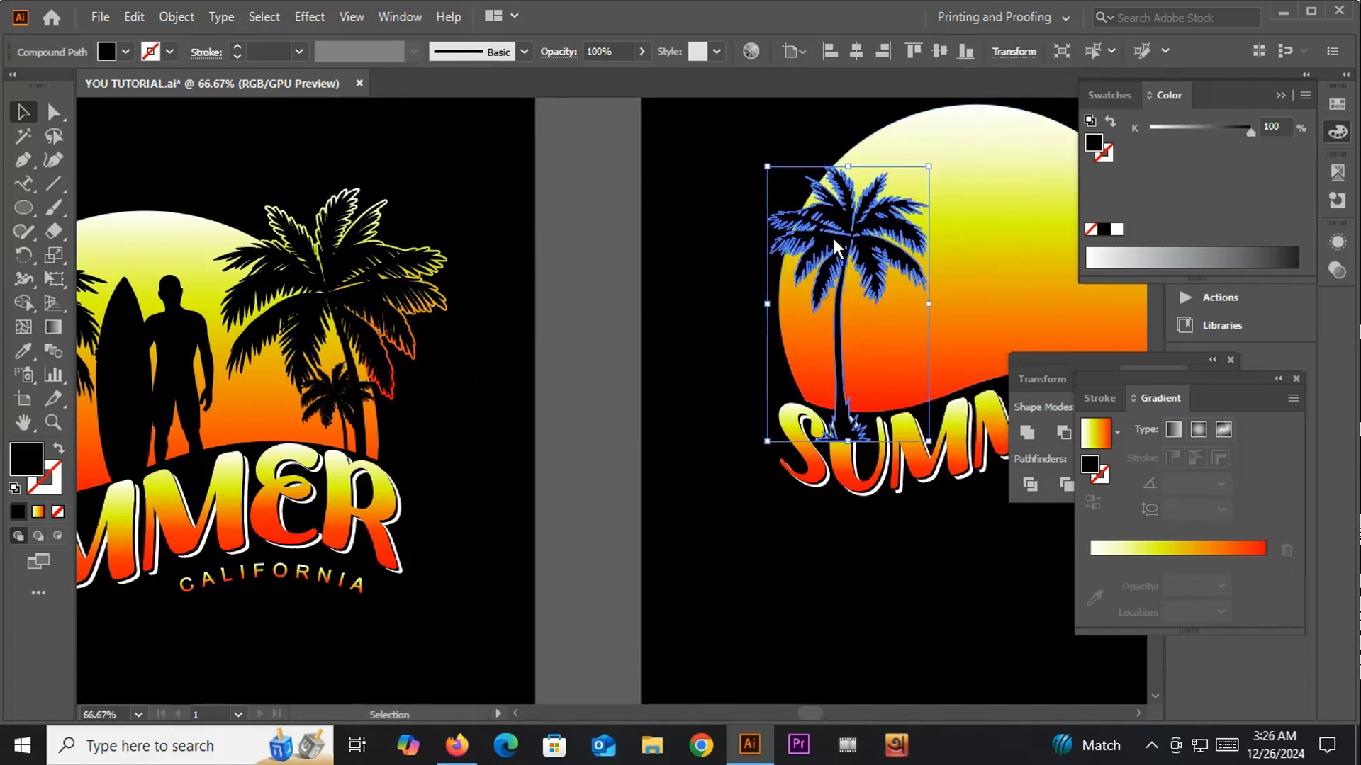
{"action": "scroll", "coordinate": [827, 269], "scroll_direction": "down", "scroll_amount": 1}
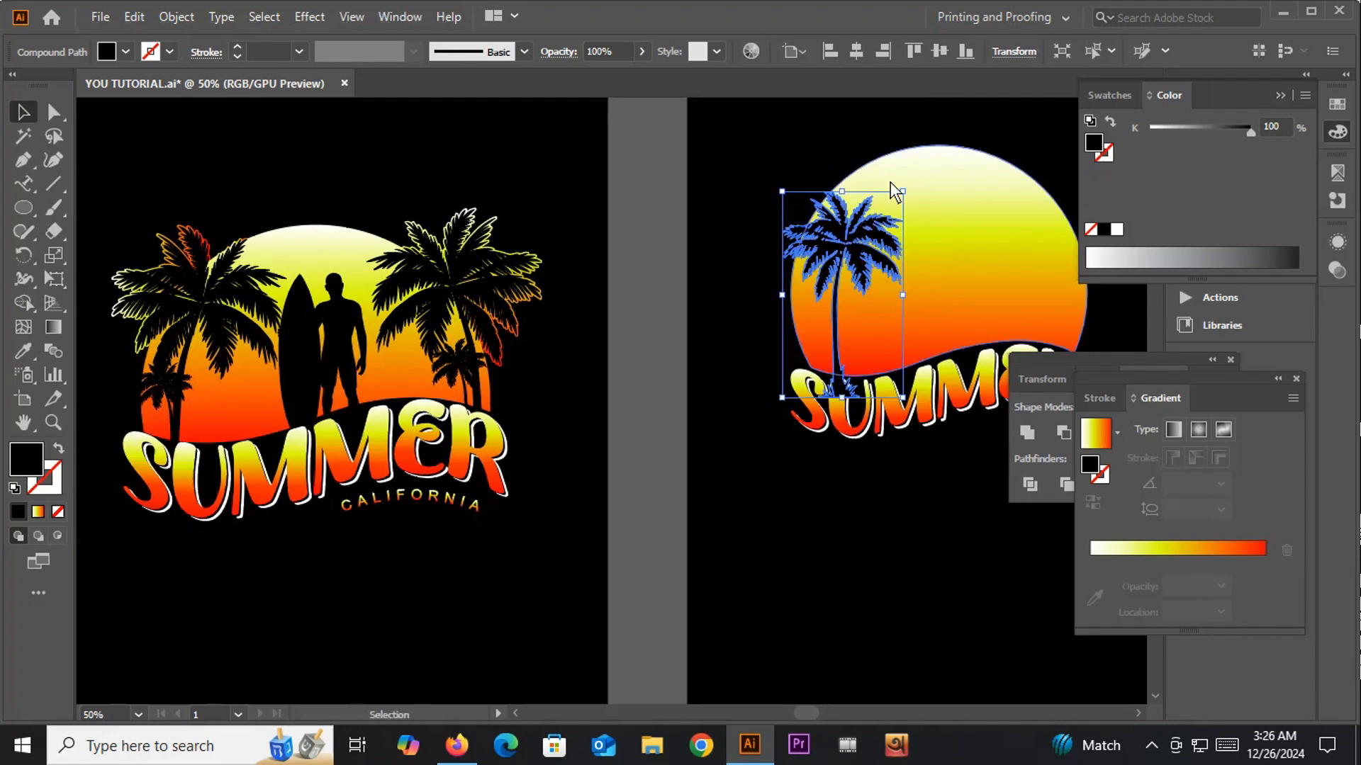
{"action": "left_click_drag", "start_coordinate": [890, 183], "coordinate": [843, 407]}
{"action": "left_click", "coordinate": [849, 155]}
{"action": "scroll", "coordinate": [845, 241], "scroll_direction": "up", "scroll_amount": 2}
{"action": "scroll", "coordinate": [815, 375], "scroll_direction": "down", "scroll_amount": 1}
{"action": "right_click", "coordinate": [844, 341]}
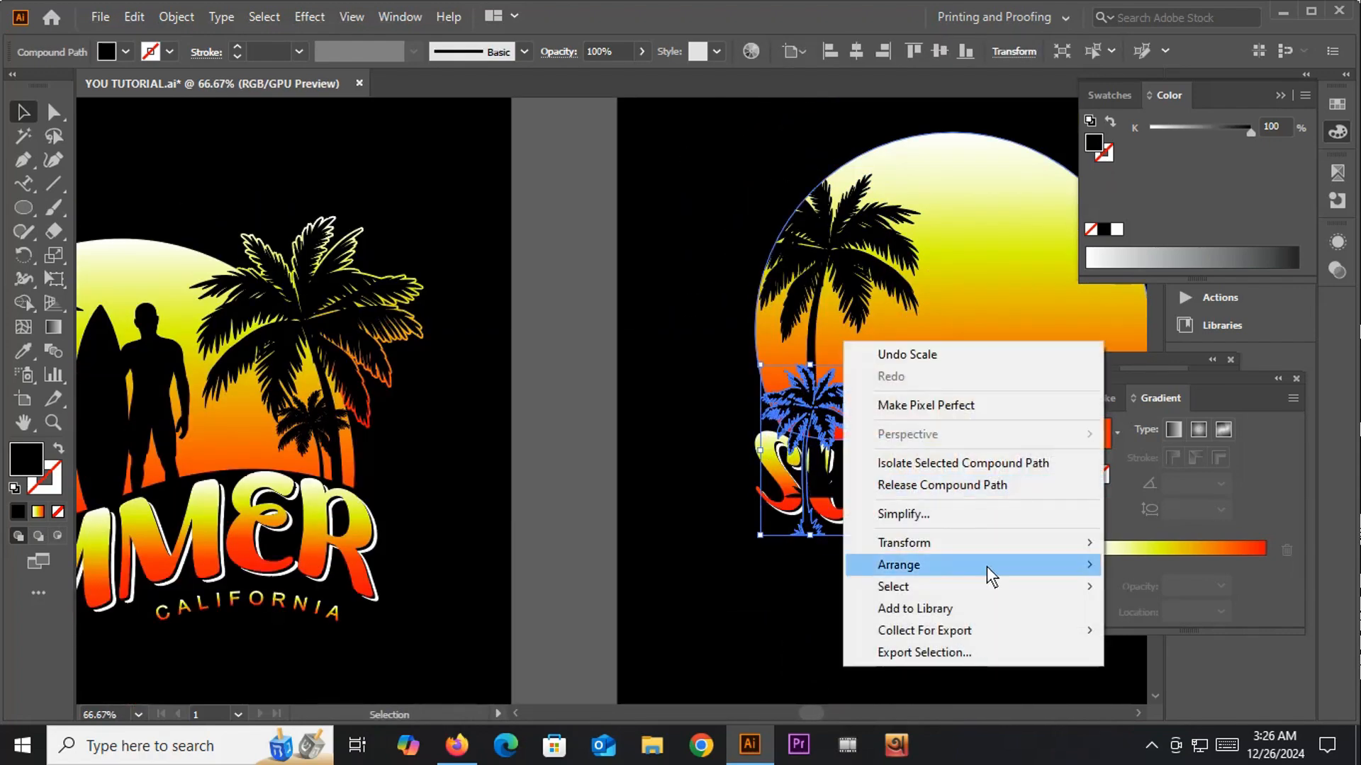
{"action": "left_click", "coordinate": [693, 513]}
Step: Make a copy of the small palm tree near the S of SUMMER, reflected about the vertical axis
{"action": "scroll", "coordinate": [693, 513], "scroll_direction": "down", "scroll_amount": 2}
{"action": "left_click_drag", "start_coordinate": [756, 489], "coordinate": [807, 434]}
{"action": "scroll", "coordinate": [782, 432], "scroll_direction": "up", "scroll_amount": 2}
{"action": "right_click", "coordinate": [808, 434]}
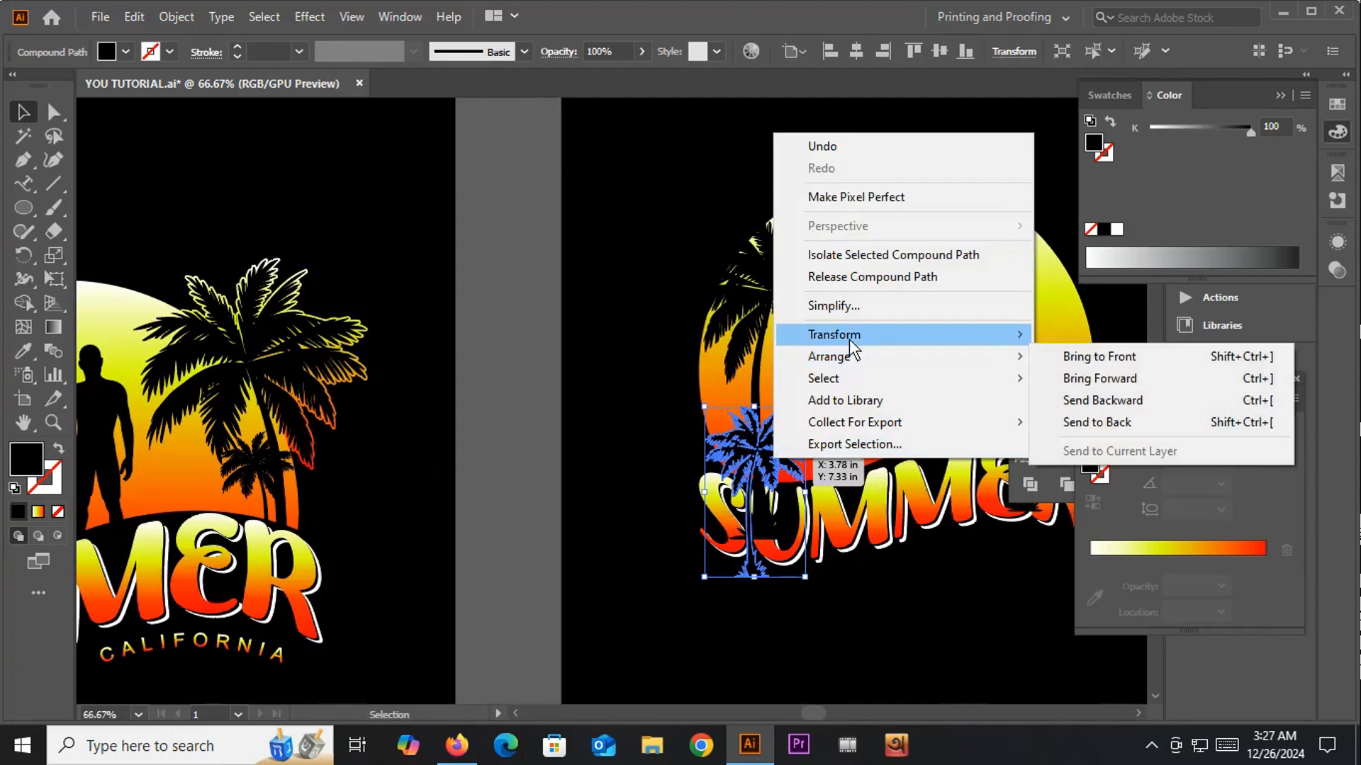
{"action": "mouse_move", "coordinate": [849, 338]}
{"action": "left_click", "coordinate": [1064, 408]}
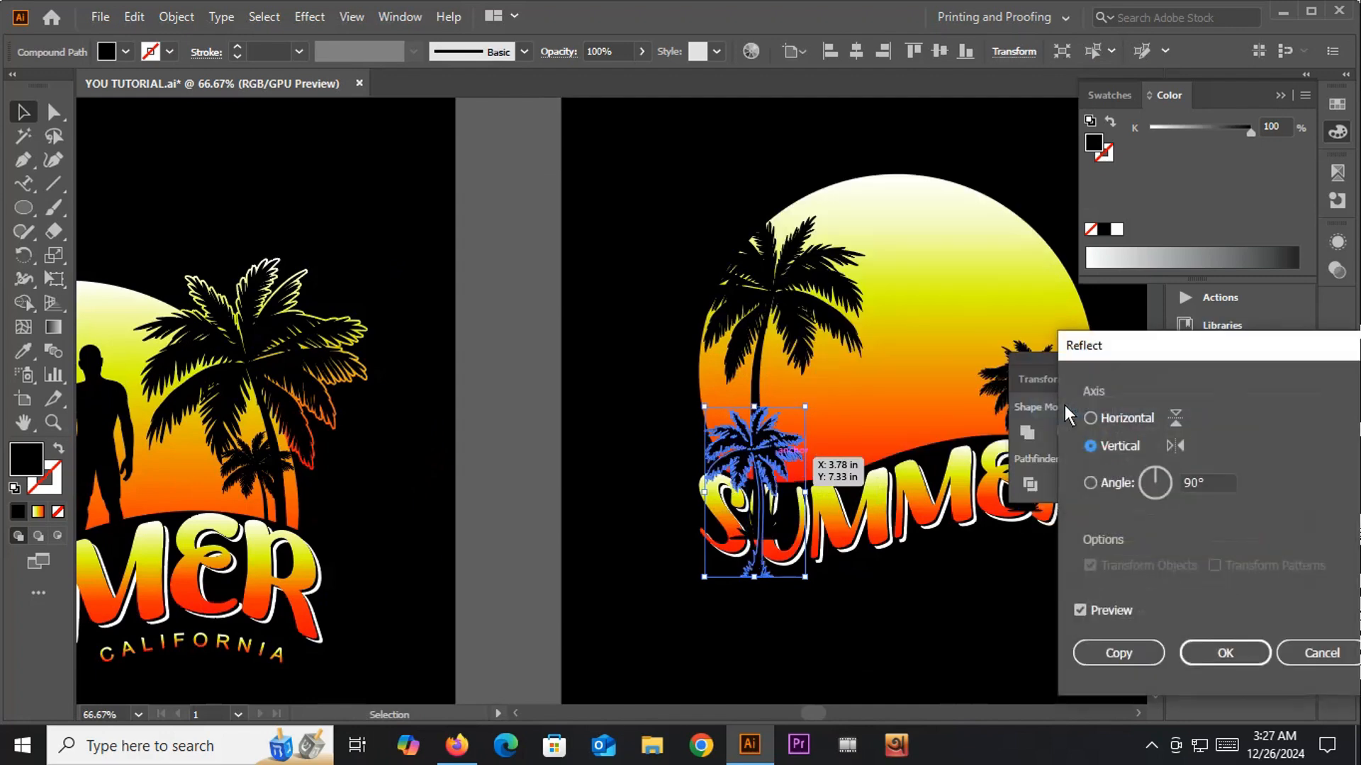
{"action": "left_click", "coordinate": [1147, 653]}
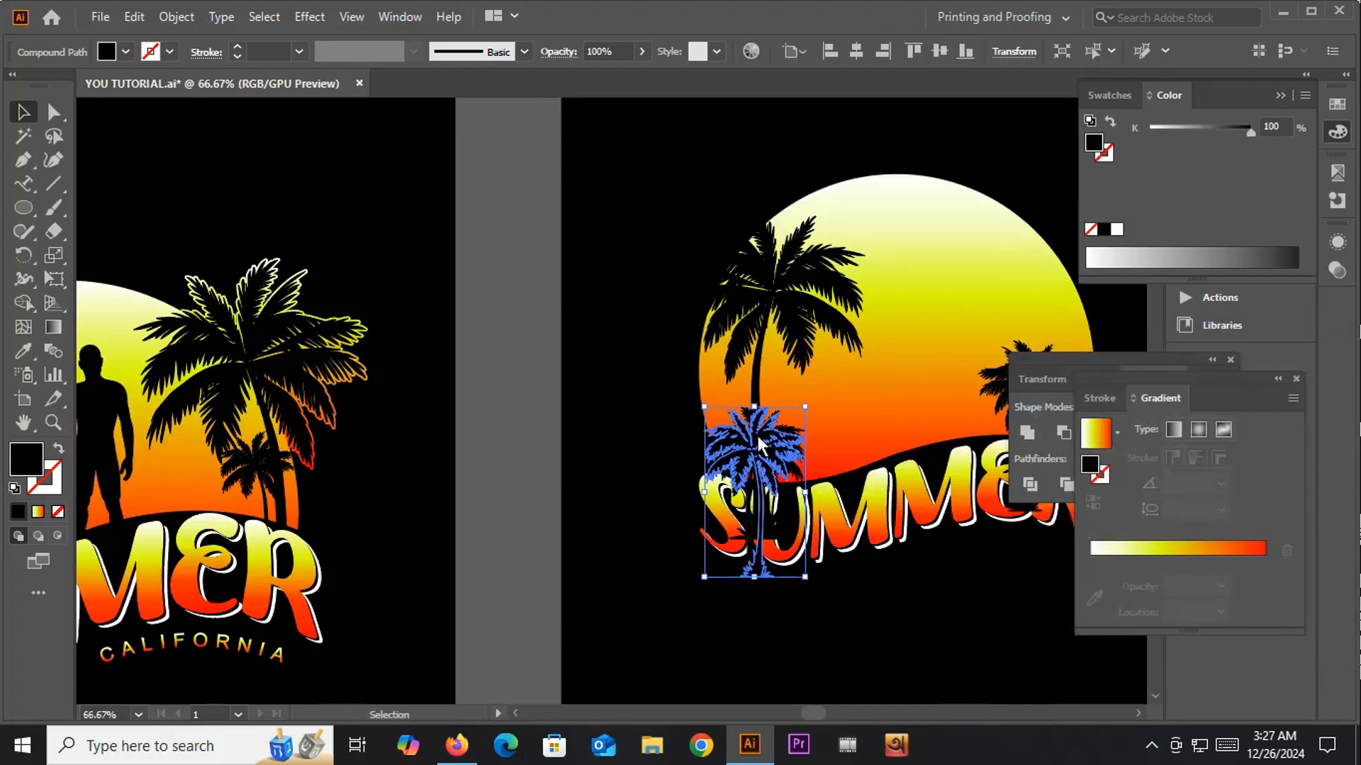
Step: Place one small palm at reduced size left of the large palm's trunk and move the other to the sun's lower middle
{"action": "left_click_drag", "start_coordinate": [758, 448], "coordinate": [885, 439]}
{"action": "left_click", "coordinate": [841, 453]}
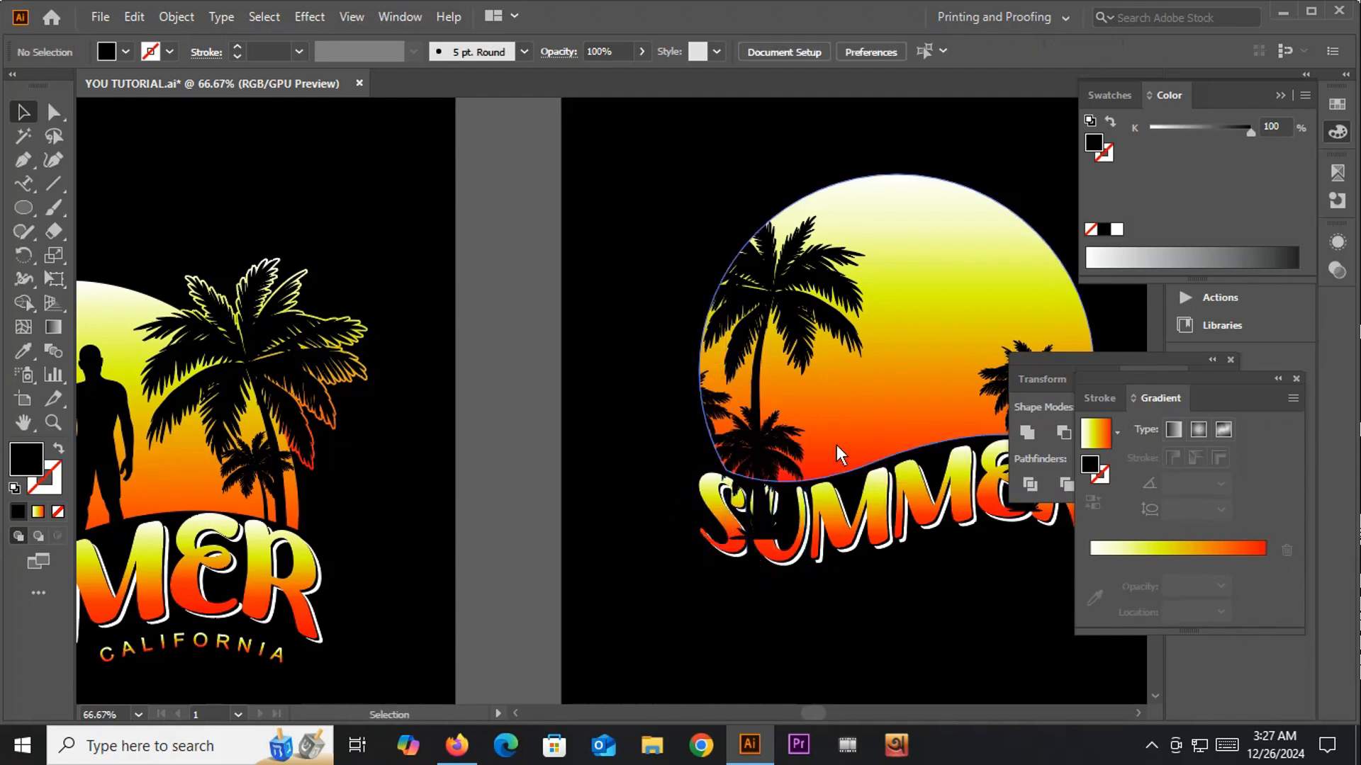
{"action": "left_click_drag", "start_coordinate": [770, 462], "coordinate": [924, 408]}
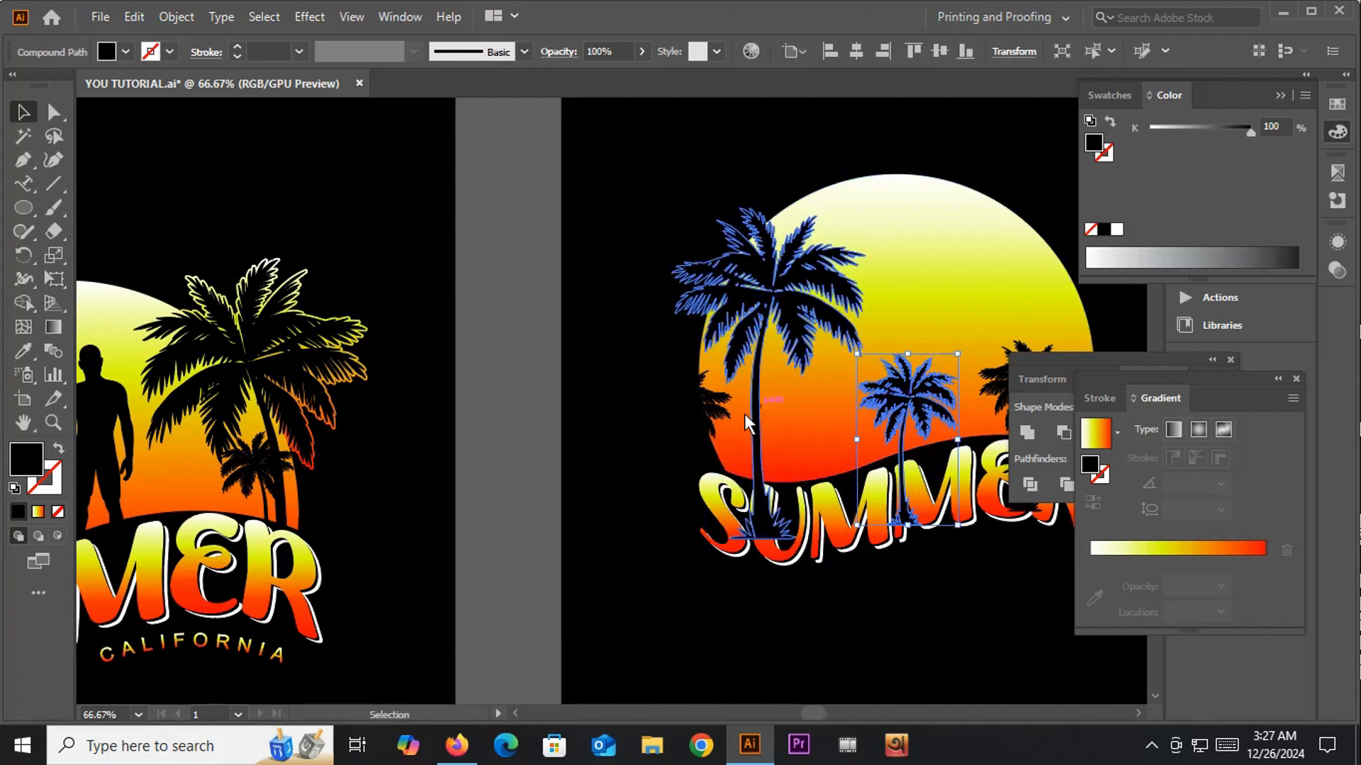
{"action": "mouse_move", "coordinate": [714, 411]}
{"action": "left_mouse_down"}
{"action": "mouse_move", "coordinate": [786, 413]}
{"action": "mouse_move", "coordinate": [744, 423]}
{"action": "mouse_move", "coordinate": [708, 407]}
{"action": "left_mouse_up"}
{"action": "scroll", "coordinate": [737, 419], "scroll_direction": "up", "scroll_amount": 2}
{"action": "left_click", "coordinate": [601, 412]}
Step: Move the small palm at the sun's right edge off the artboard to the pasteboard on its right
{"action": "scroll", "coordinate": [586, 478], "scroll_direction": "down", "scroll_amount": 3}
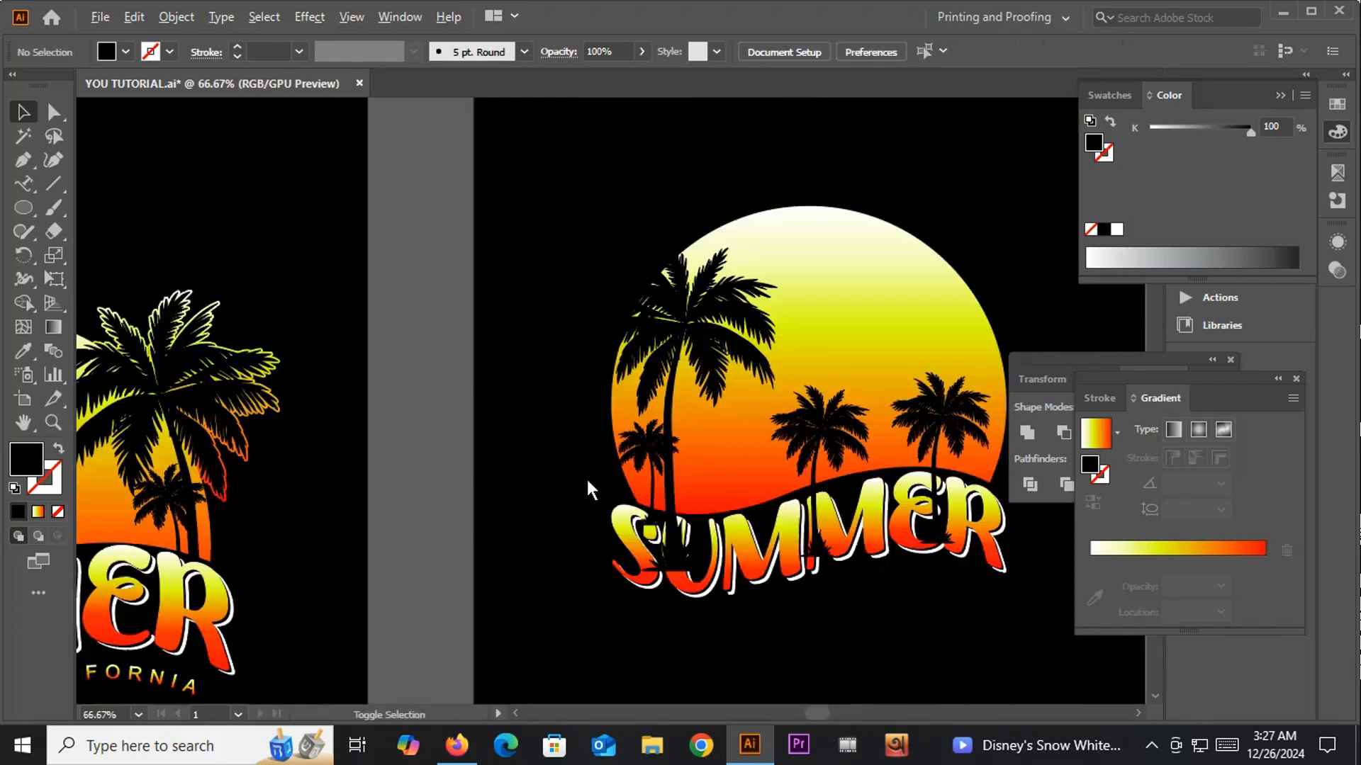
{"action": "left_click_drag", "start_coordinate": [906, 547], "coordinate": [852, 540]}
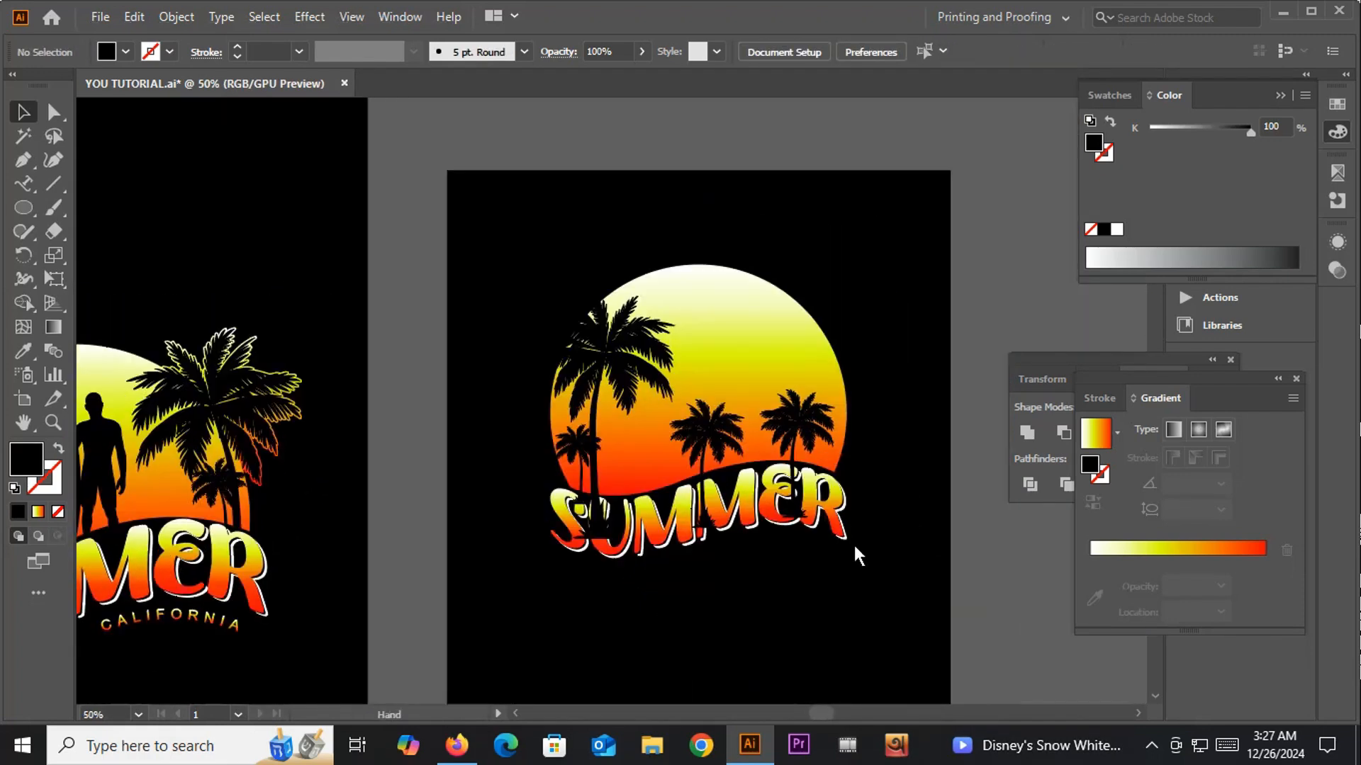
{"action": "left_click_drag", "start_coordinate": [801, 439], "coordinate": [1006, 276]}
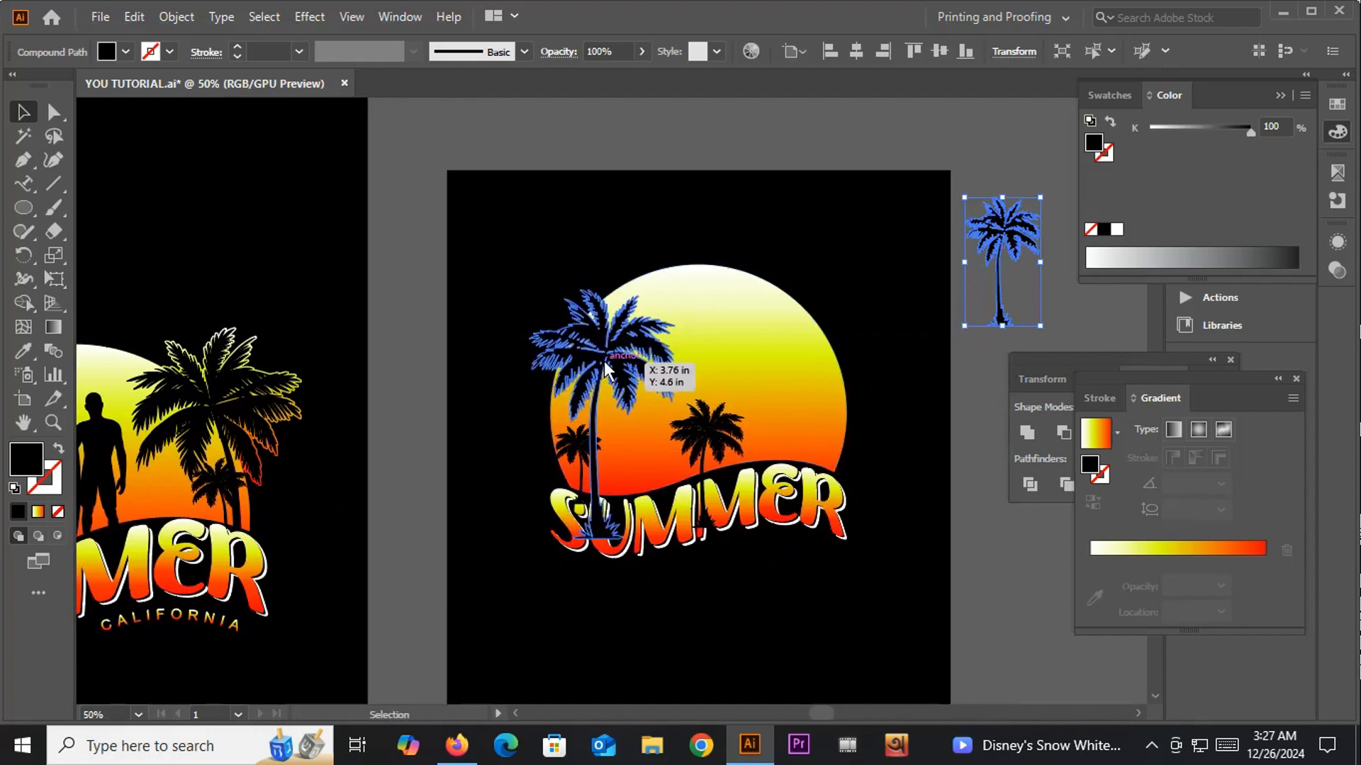
Step: Copy the large palm tree, reflect the copy about the vertical axis and position it over the sun's right edge
{"action": "left_click_drag", "start_coordinate": [622, 370], "coordinate": [815, 356]}
{"action": "right_click", "coordinate": [815, 358]}
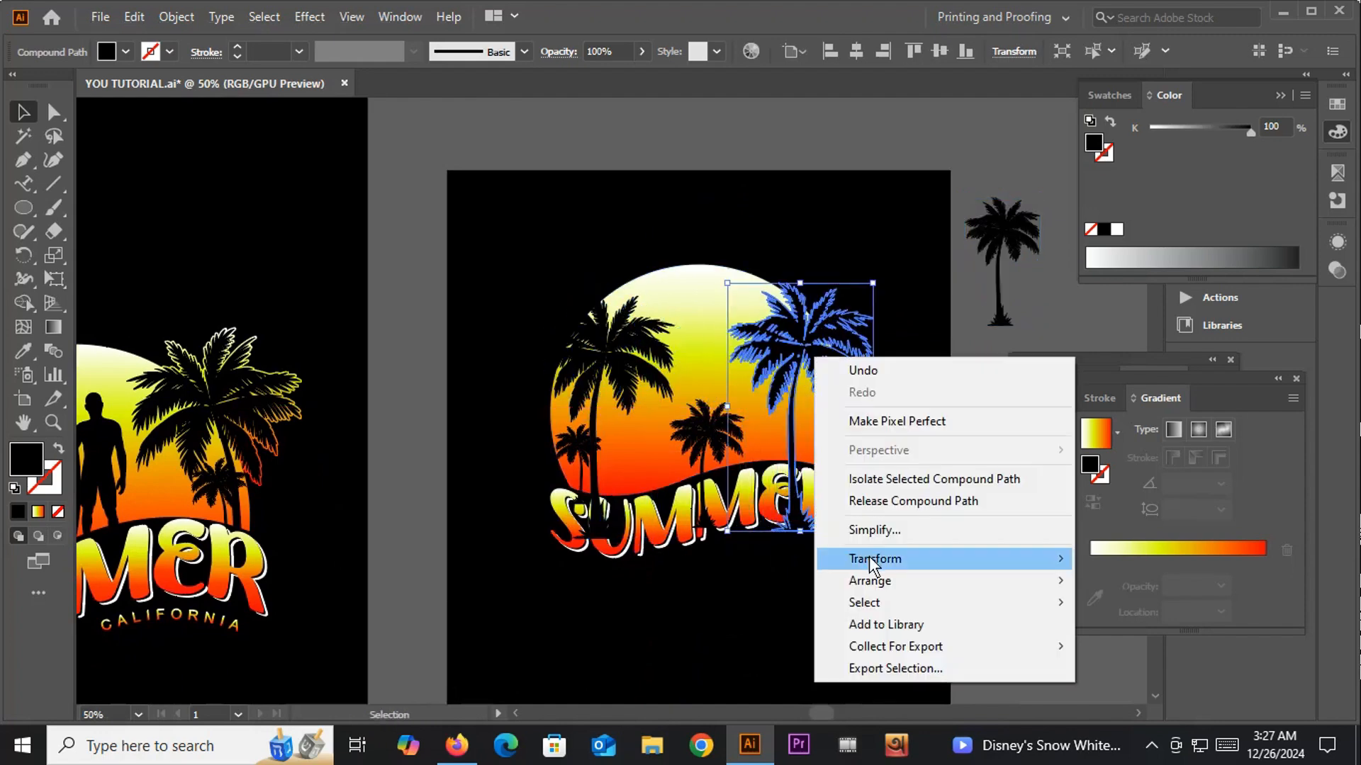
{"action": "mouse_move", "coordinate": [869, 556]}
{"action": "left_click", "coordinate": [1134, 631]}
{"action": "left_click", "coordinate": [1217, 649]}
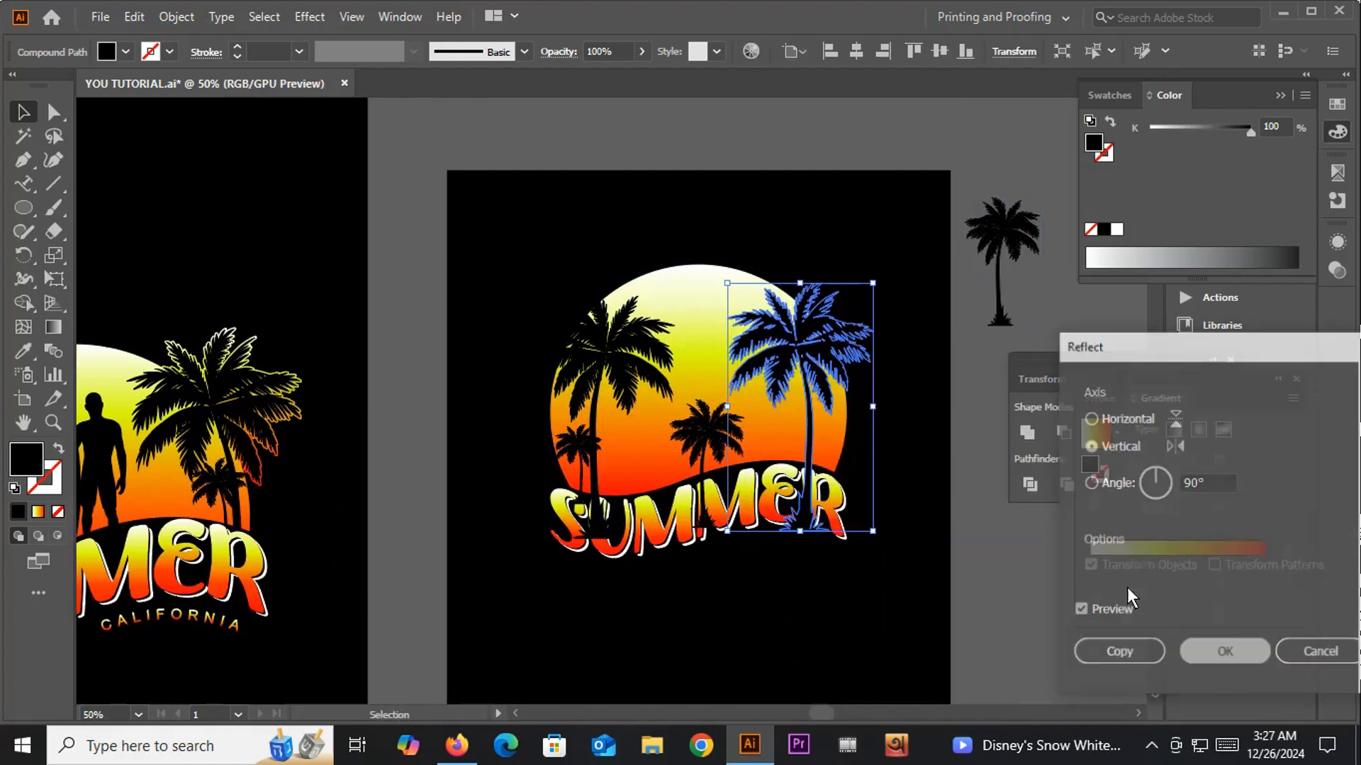
{"action": "mouse_move", "coordinate": [828, 327]}
{"action": "left_mouse_down"}
{"action": "mouse_move", "coordinate": [794, 355]}
{"action": "mouse_move", "coordinate": [842, 310]}
{"action": "mouse_move", "coordinate": [843, 346]}
{"action": "left_mouse_up"}
{"action": "left_click", "coordinate": [891, 339]}
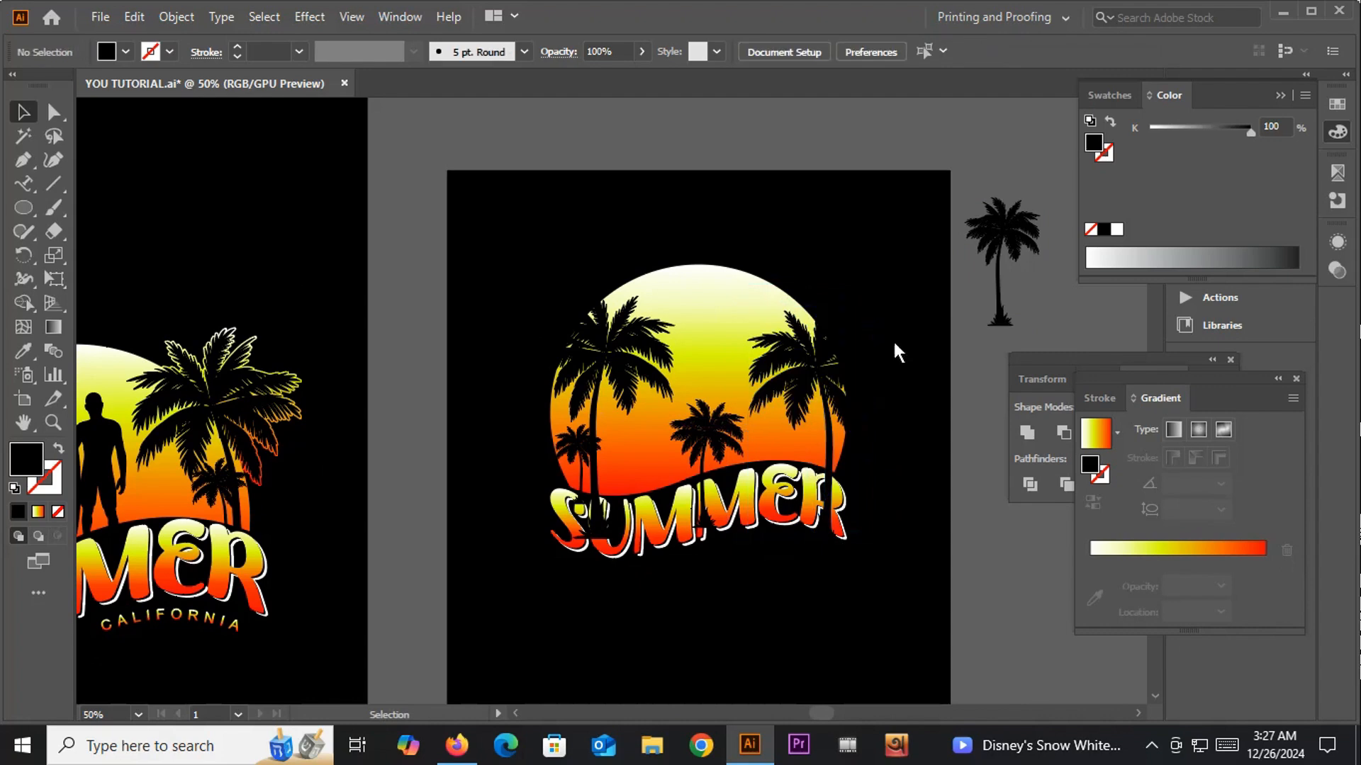
Step: Move the middle palm off the artboard and copy the smallest palm to beside the right large palm's trunk
{"action": "left_click_drag", "start_coordinate": [911, 445], "coordinate": [1033, 376]}
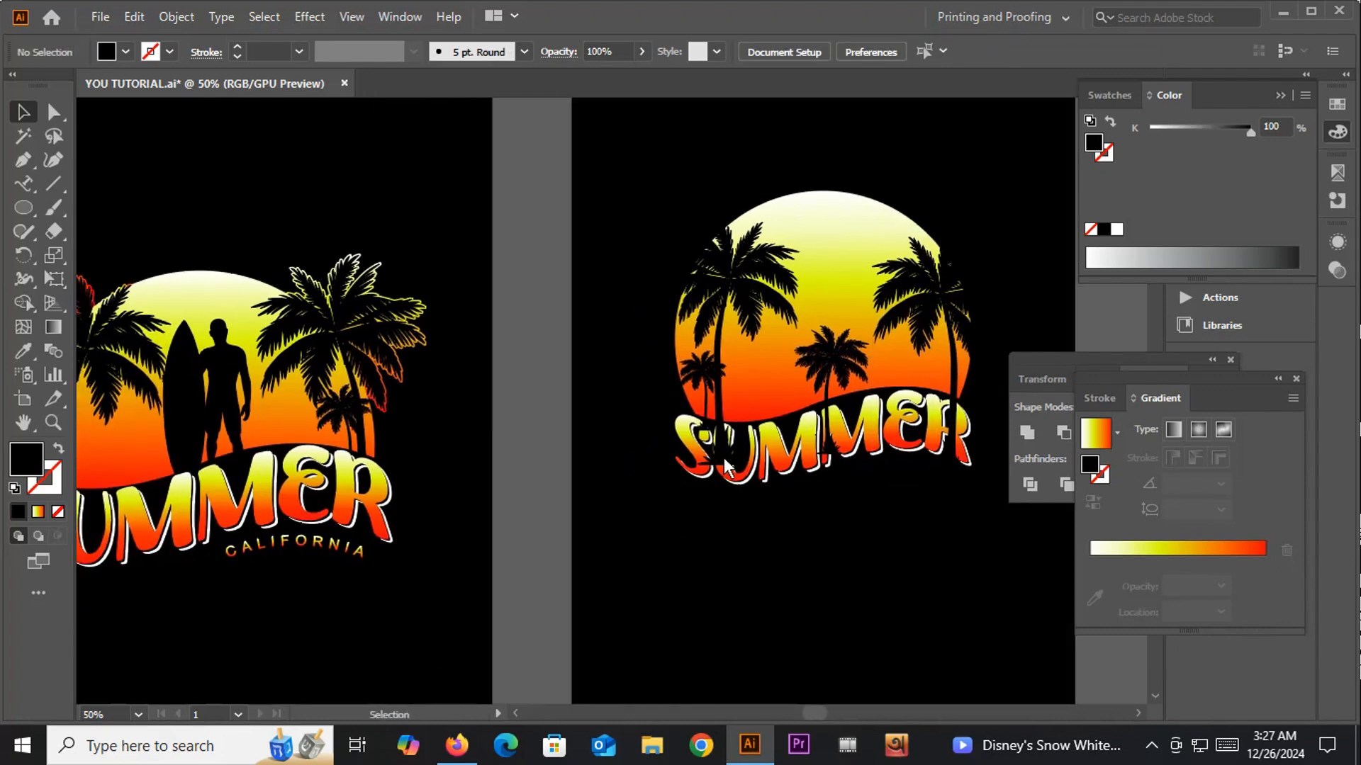
{"action": "left_click_drag", "start_coordinate": [724, 458], "coordinate": [497, 457]}
{"action": "scroll", "coordinate": [586, 341], "scroll_direction": "up", "scroll_amount": 1}
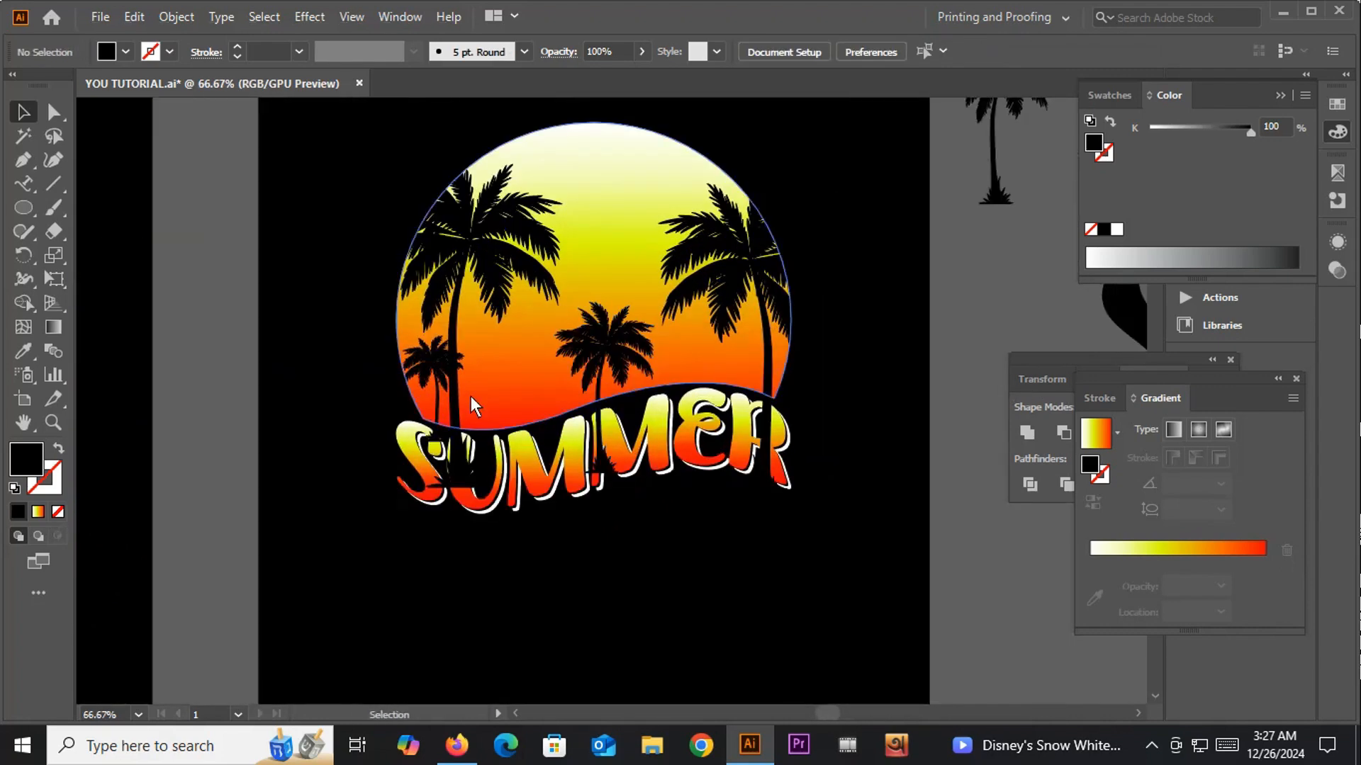
{"action": "scroll", "coordinate": [470, 397], "scroll_direction": "down", "scroll_amount": 1}
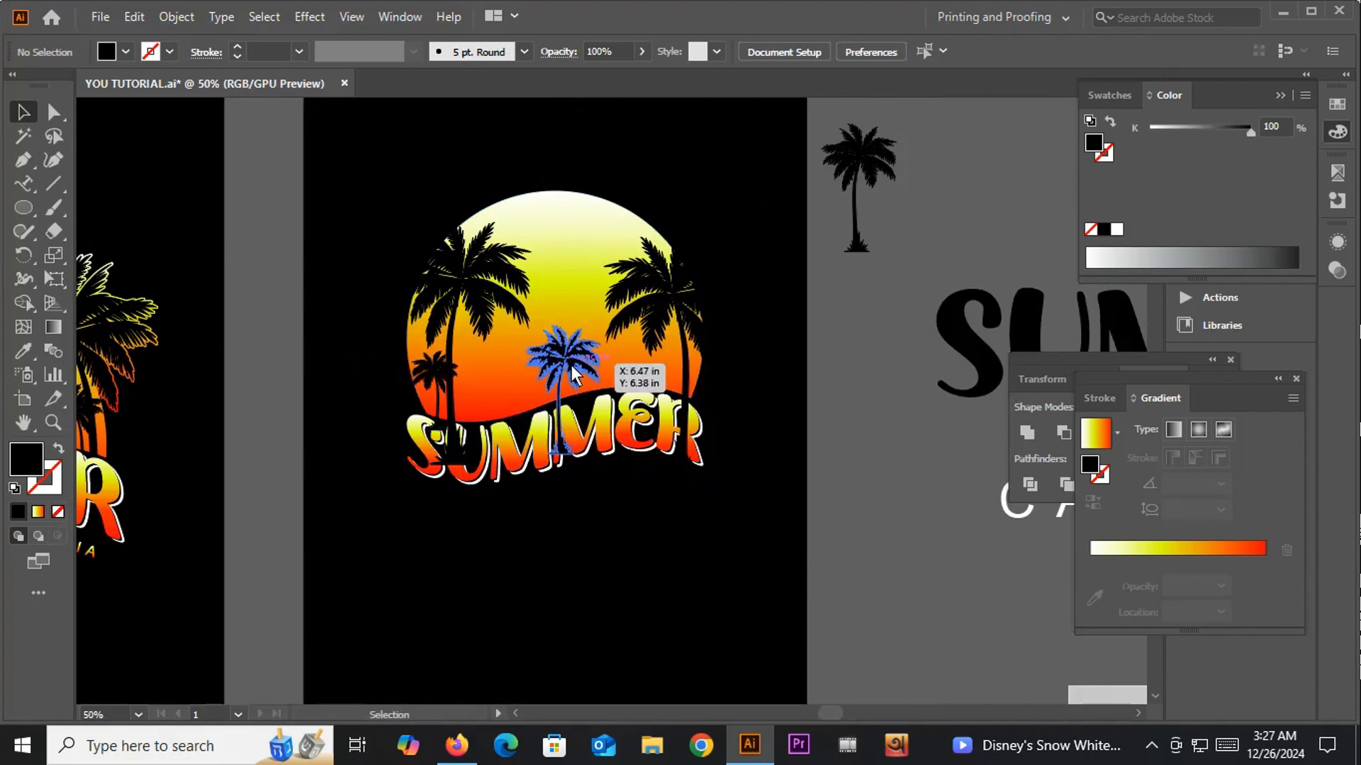
{"action": "left_click_drag", "start_coordinate": [573, 376], "coordinate": [886, 350]}
{"action": "left_click_drag", "start_coordinate": [435, 363], "coordinate": [652, 359]}
{"action": "left_click", "coordinate": [779, 435]}
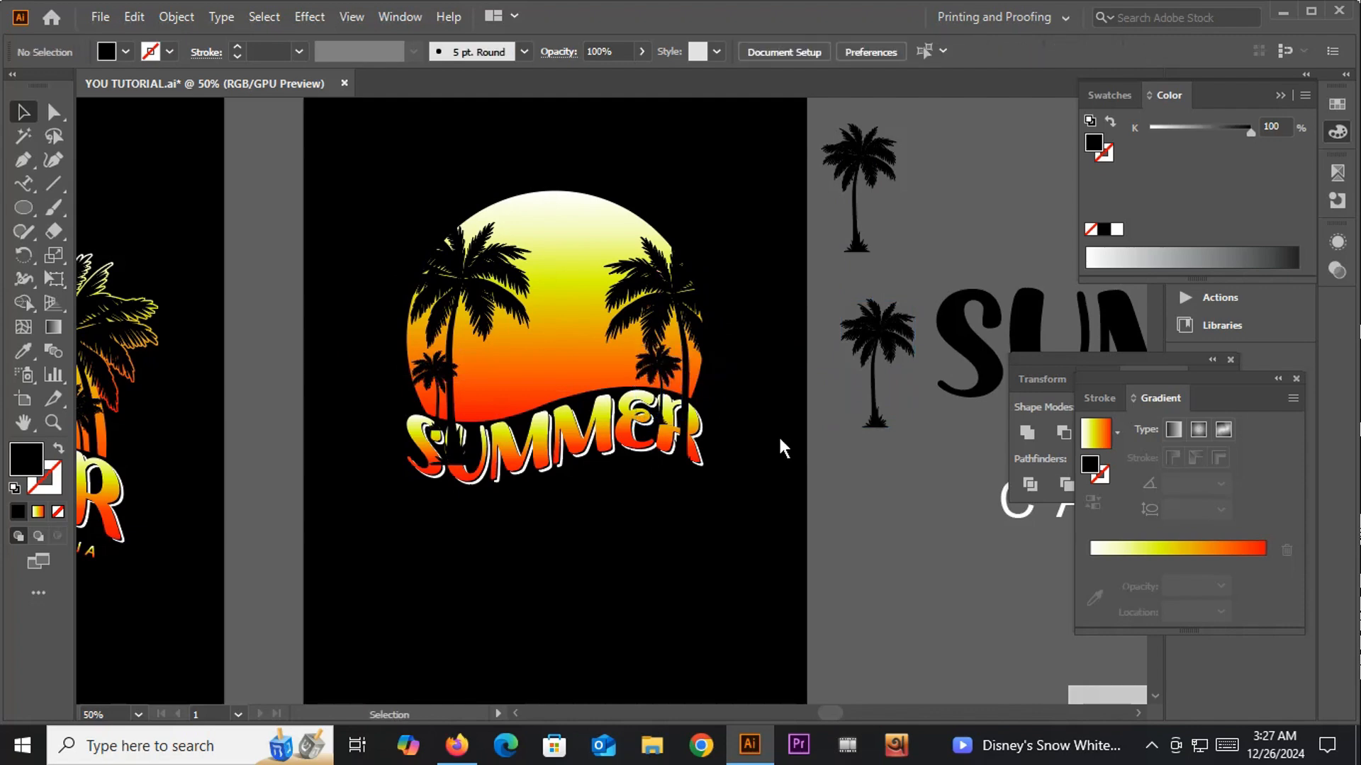
Step: Shift the small palm closer to the trunk of the large palm on the sun's right side
{"action": "scroll", "coordinate": [778, 441], "scroll_direction": "down", "scroll_amount": 1}
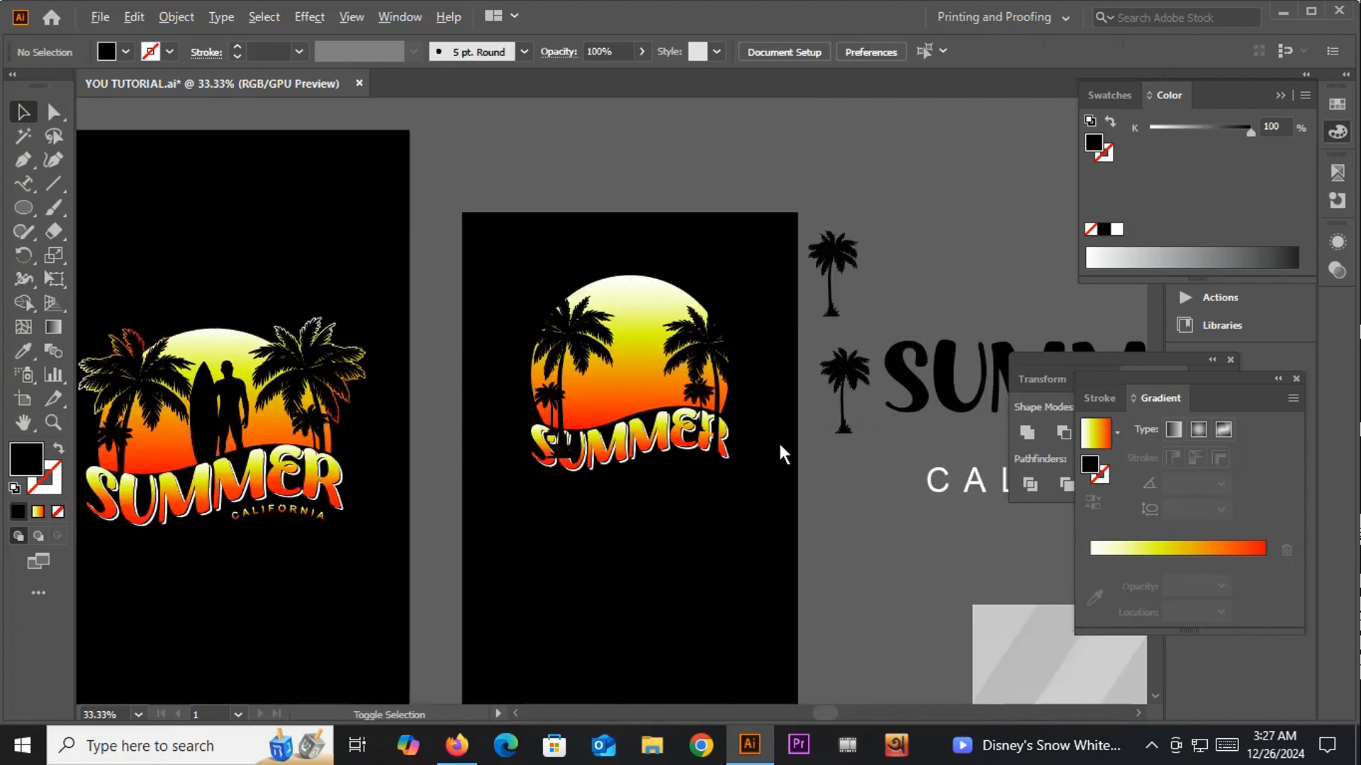
{"action": "scroll", "coordinate": [738, 416], "scroll_direction": "up", "scroll_amount": 3}
{"action": "left_click_drag", "start_coordinate": [611, 320], "coordinate": [665, 301]}
{"action": "left_click", "coordinate": [779, 496]}
{"action": "scroll", "coordinate": [775, 504], "scroll_direction": "down", "scroll_amount": 1}
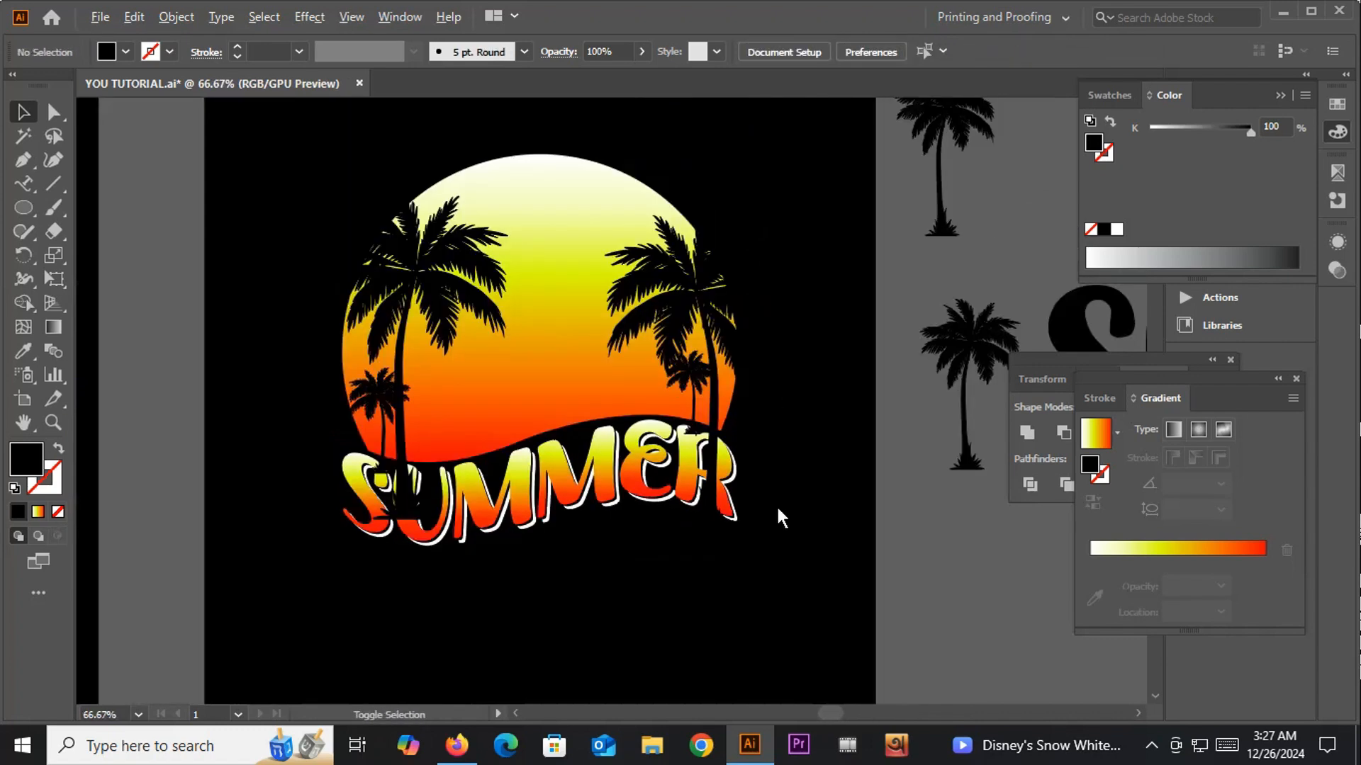
Step: Try to place a second small palm copy next to the right large palm's trunk above the R of SUMMER
{"action": "scroll", "coordinate": [726, 420], "scroll_direction": "up", "scroll_amount": 2}
{"action": "left_click_drag", "start_coordinate": [605, 221], "coordinate": [578, 301]}
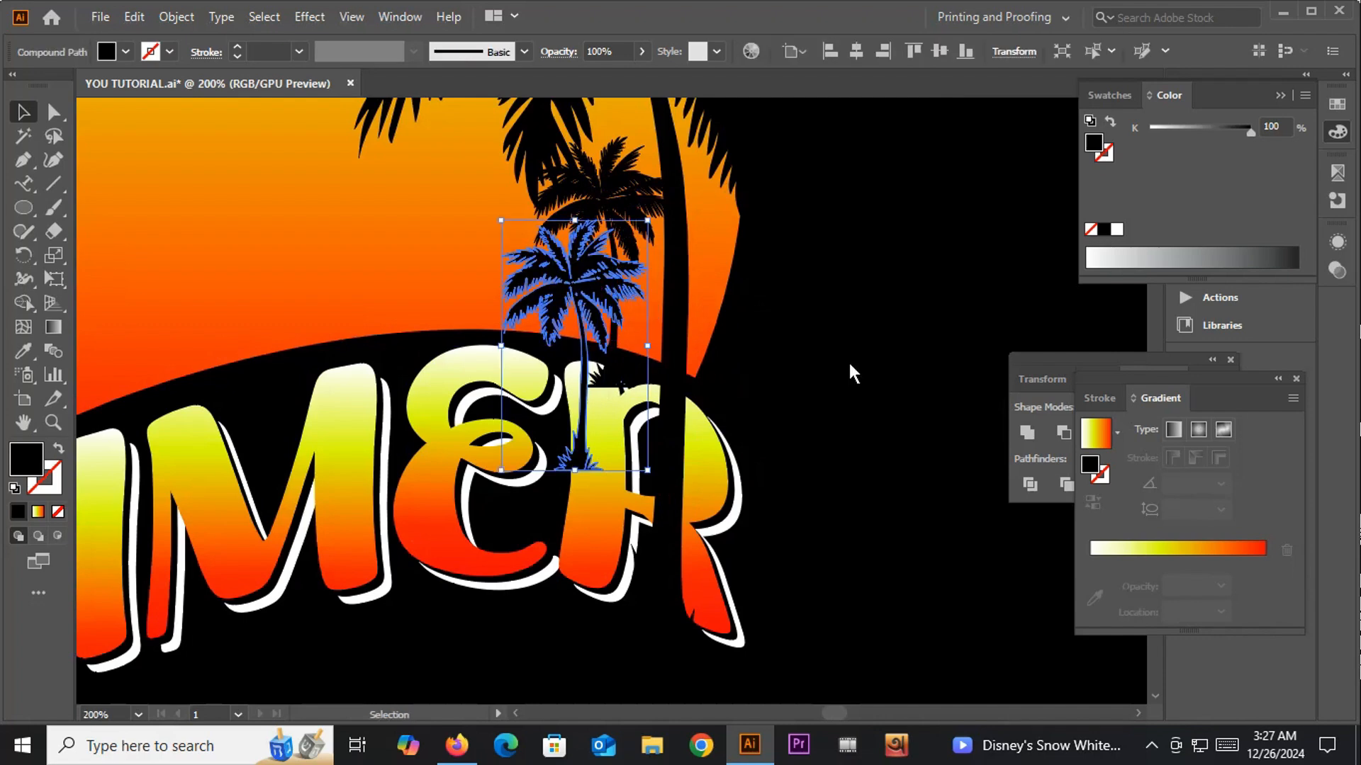
{"action": "left_click", "coordinate": [848, 360]}
{"action": "scroll", "coordinate": [814, 435], "scroll_direction": "down", "scroll_amount": 3}
{"action": "scroll", "coordinate": [814, 435], "scroll_direction": "up", "scroll_amount": 3}
{"action": "left_click_drag", "start_coordinate": [737, 417], "coordinate": [843, 365]}
{"action": "left_click", "coordinate": [883, 438]}
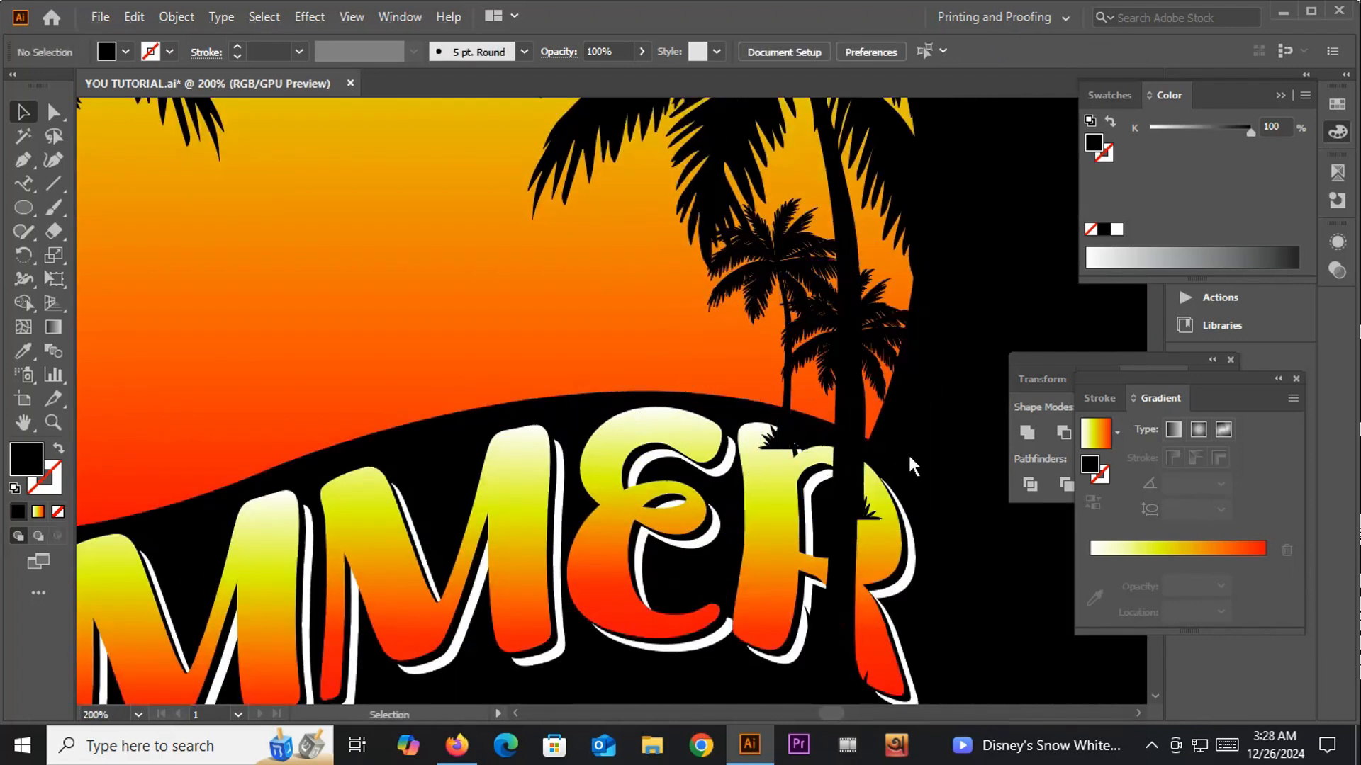
Step: Keep a single small palm left of the right large palm's trunk and enlarge it slightly
{"action": "scroll", "coordinate": [908, 453], "scroll_direction": "down", "scroll_amount": 2}
{"action": "scroll", "coordinate": [909, 489], "scroll_direction": "down", "scroll_amount": 2}
{"action": "left_click_drag", "start_coordinate": [924, 545], "coordinate": [789, 458]}
{"action": "scroll", "coordinate": [770, 339], "scroll_direction": "up", "scroll_amount": 2}
{"action": "left_click_drag", "start_coordinate": [765, 397], "coordinate": [705, 363]}
{"action": "scroll", "coordinate": [704, 367], "scroll_direction": "up", "scroll_amount": 2}
{"action": "left_click_drag", "start_coordinate": [798, 284], "coordinate": [807, 267]}
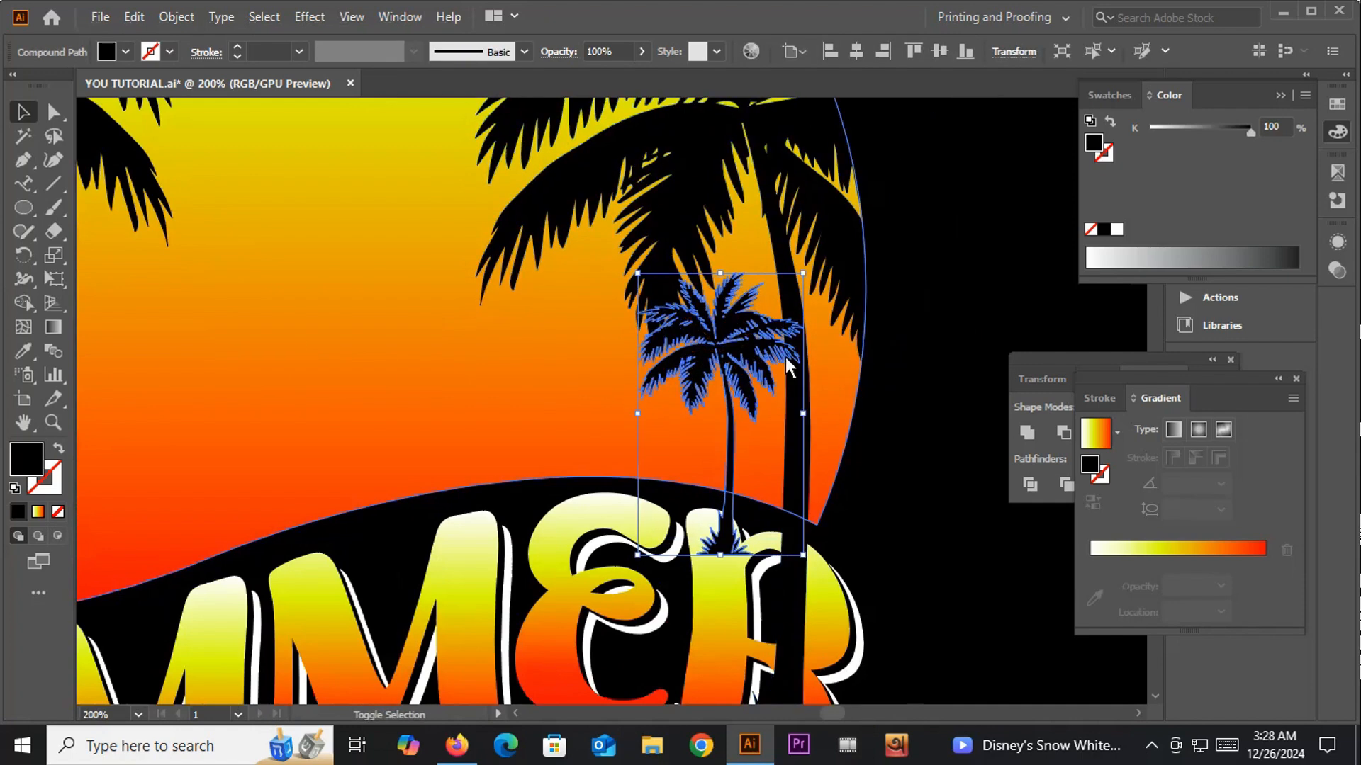
Step: Tilt the right small palm counterclockwise so its crown leans away from the large trunk, and nudge it closer to that trunk
{"action": "left_click_drag", "start_coordinate": [809, 566], "coordinate": [869, 541]}
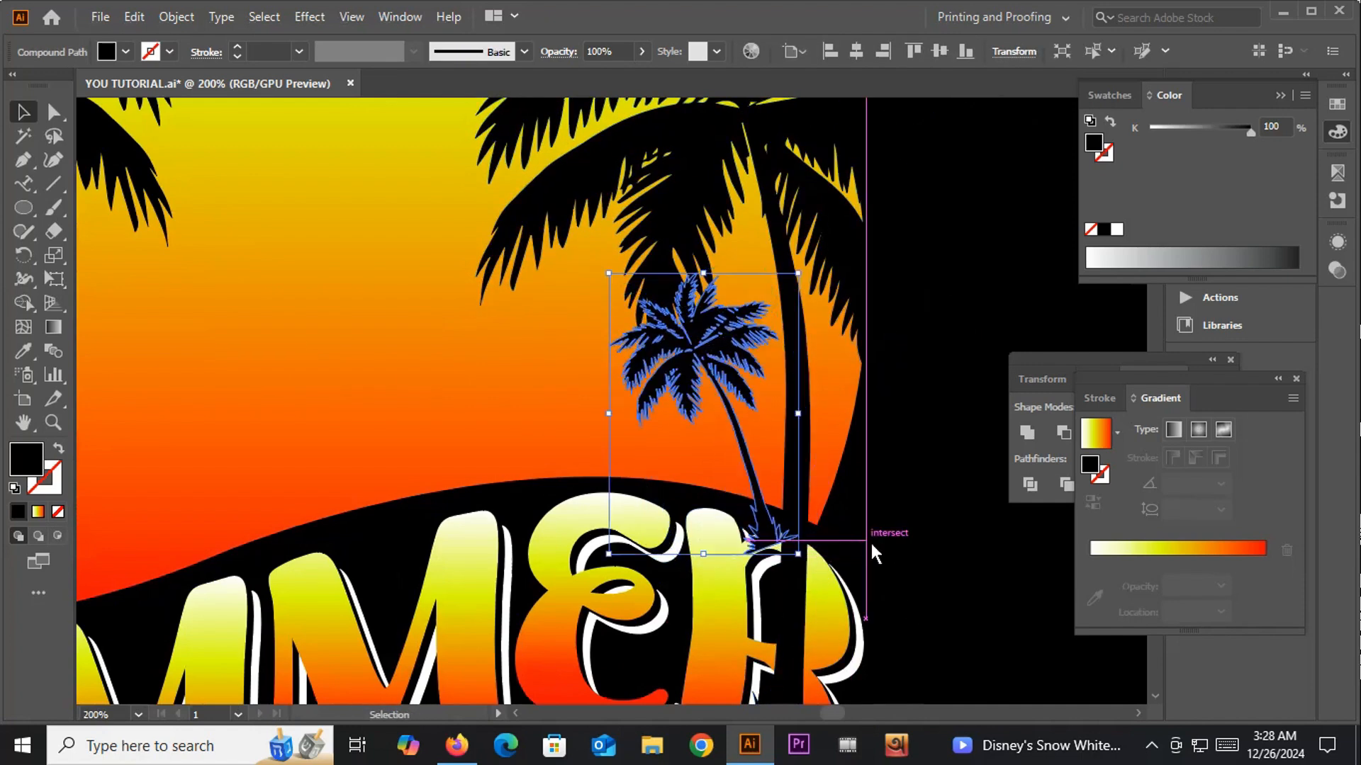
{"action": "scroll", "coordinate": [900, 599], "scroll_direction": "down", "scroll_amount": 2}
{"action": "left_click", "coordinate": [908, 597]}
{"action": "left_click_drag", "start_coordinate": [908, 597], "coordinate": [827, 492]}
{"action": "left_click_drag", "start_coordinate": [713, 376], "coordinate": [722, 376]}
{"action": "left_click", "coordinate": [869, 535]}
{"action": "scroll", "coordinate": [869, 537], "scroll_direction": "down", "scroll_amount": 2}
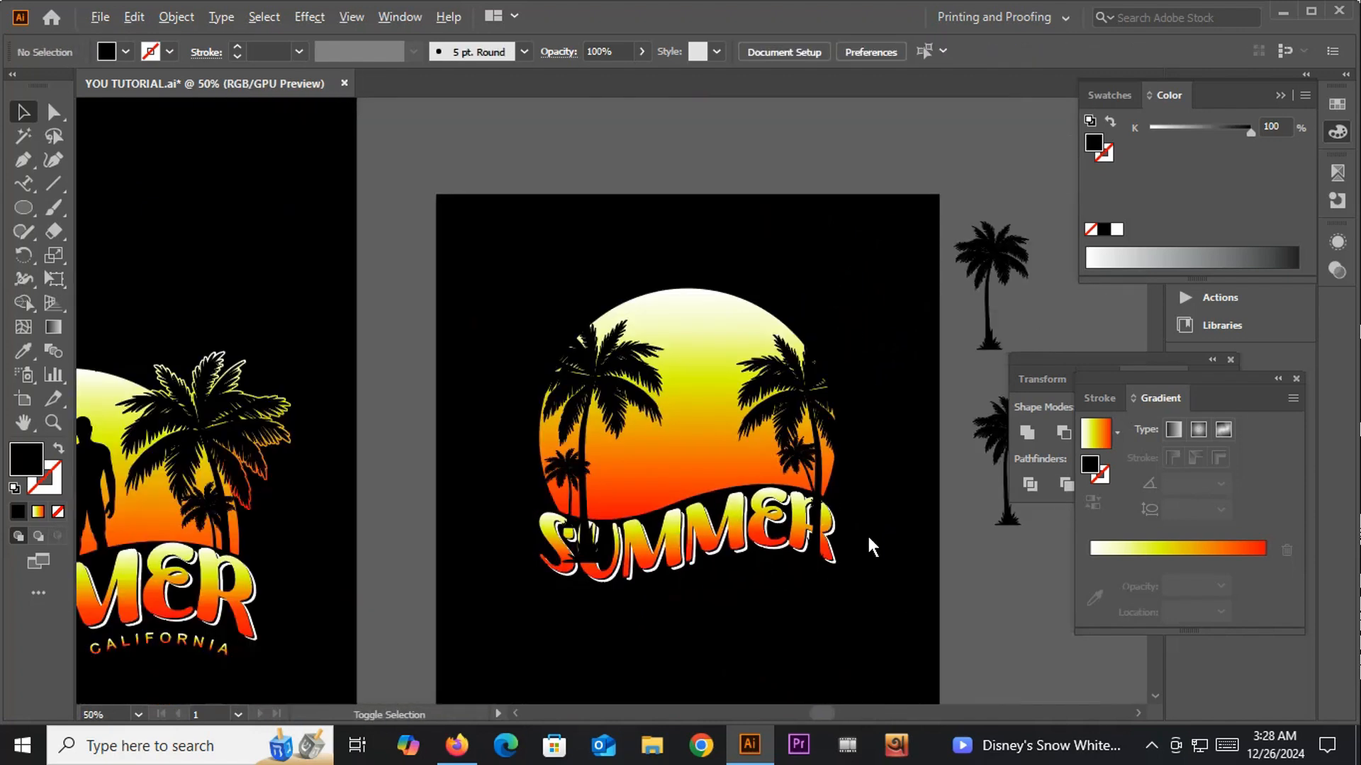
{"action": "scroll", "coordinate": [865, 533], "scroll_direction": "up", "scroll_amount": 1}
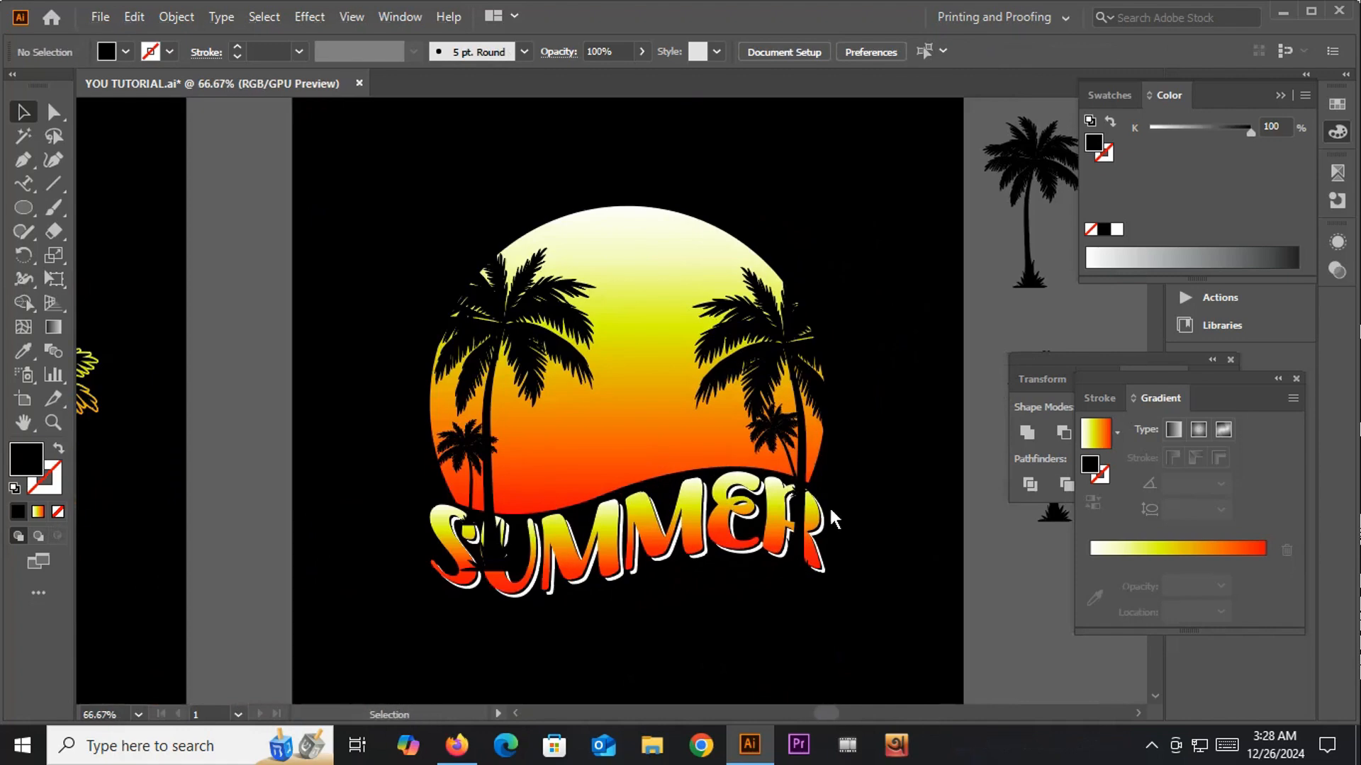
Step: Try to group the two large palm trees at the sun's edges
{"action": "left_click", "coordinate": [498, 345]}
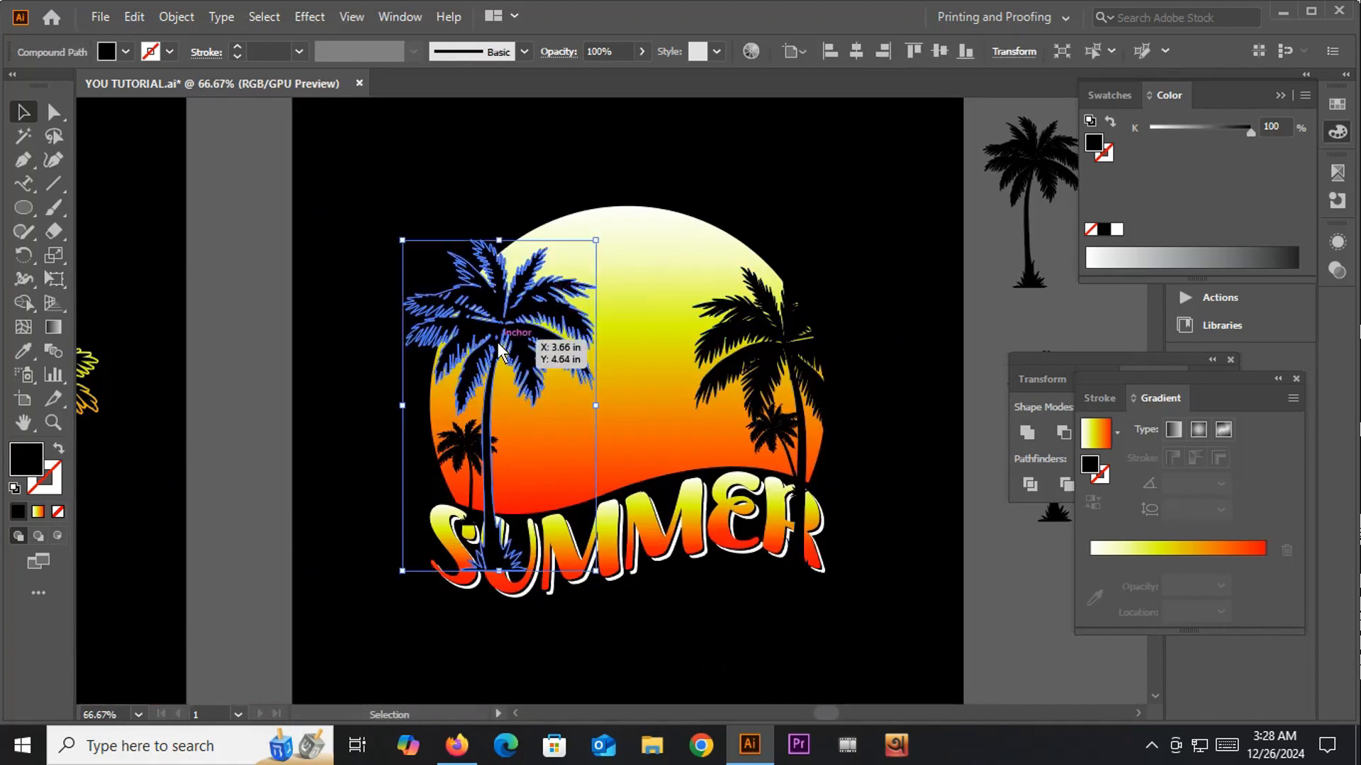
{"action": "left_click", "coordinate": [755, 332], "text": "shift"}
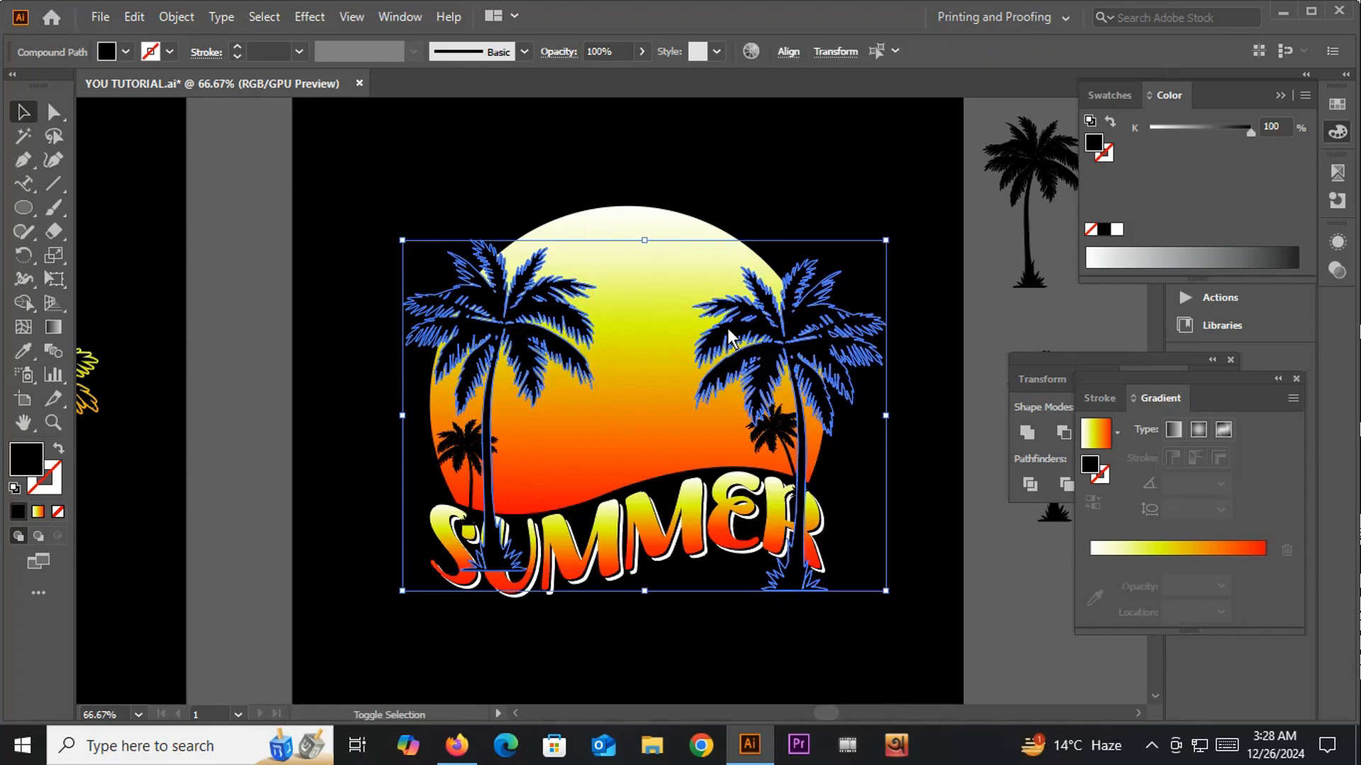
{"action": "right_click", "coordinate": [728, 330]}
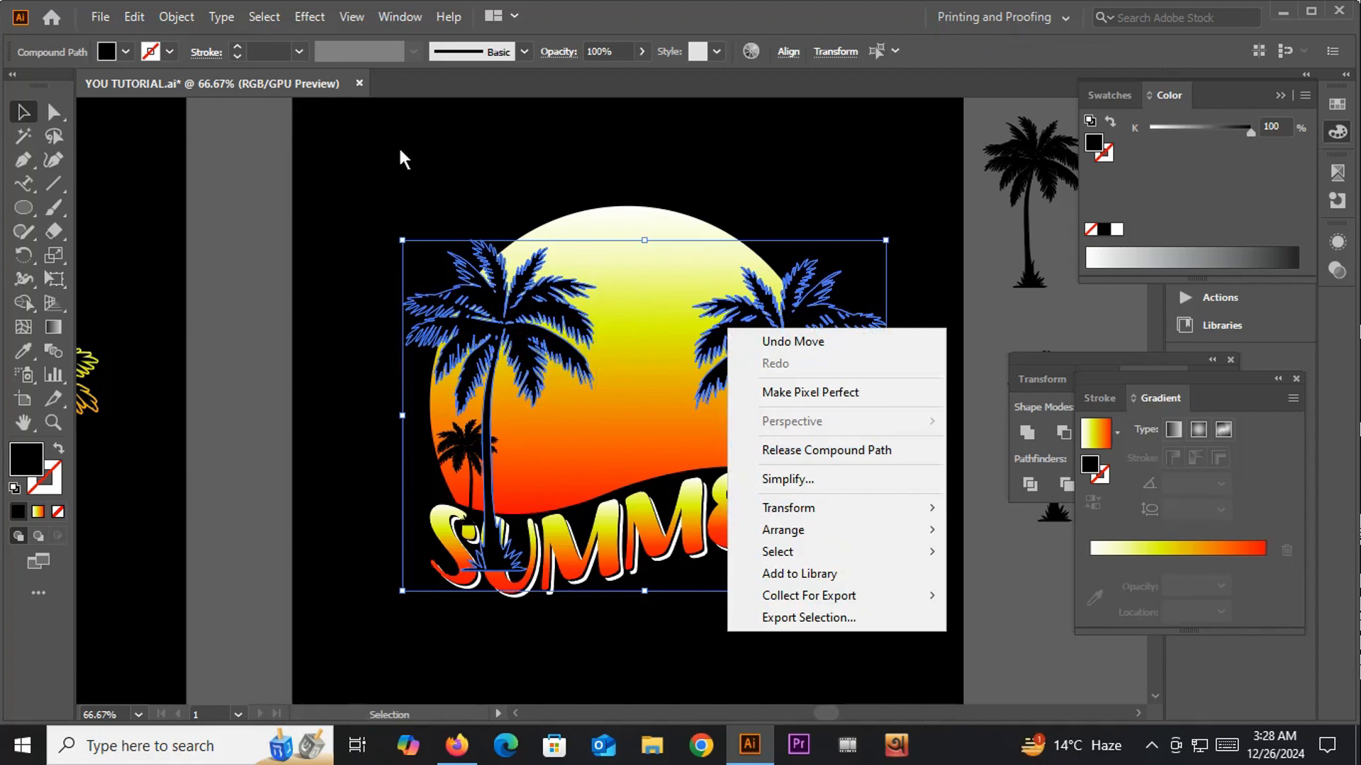
{"action": "left_click", "coordinate": [170, 16]}
{"action": "left_click", "coordinate": [238, 102]}
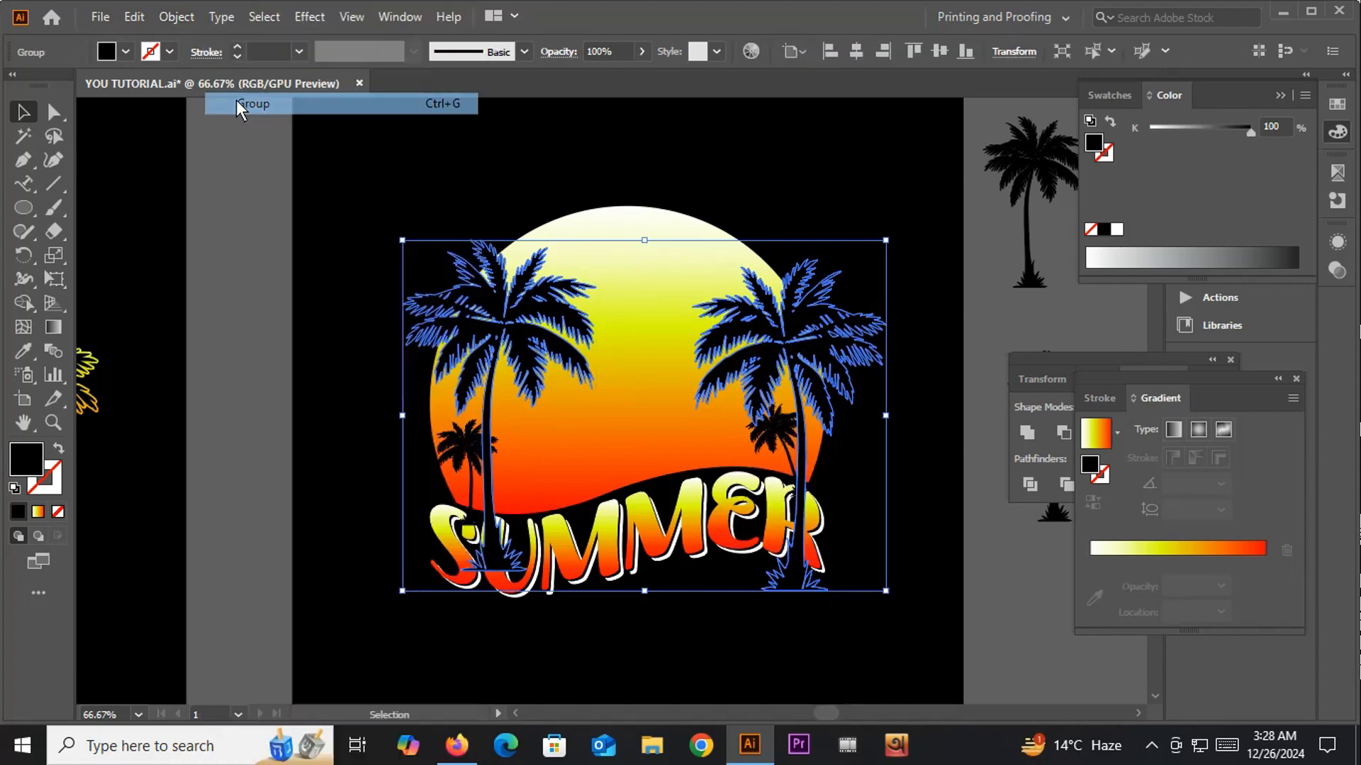
{"action": "left_click", "coordinate": [177, 18]}
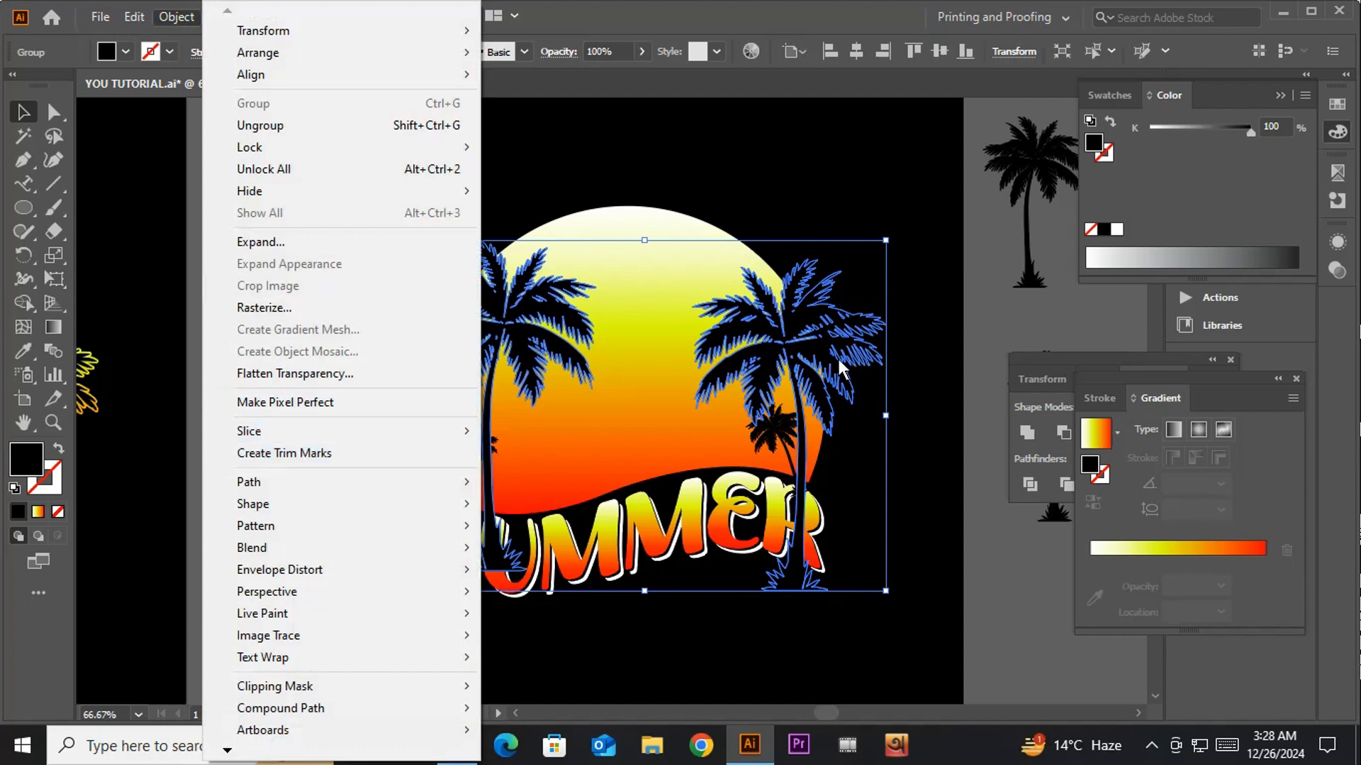
{"action": "right_click", "coordinate": [798, 324]}
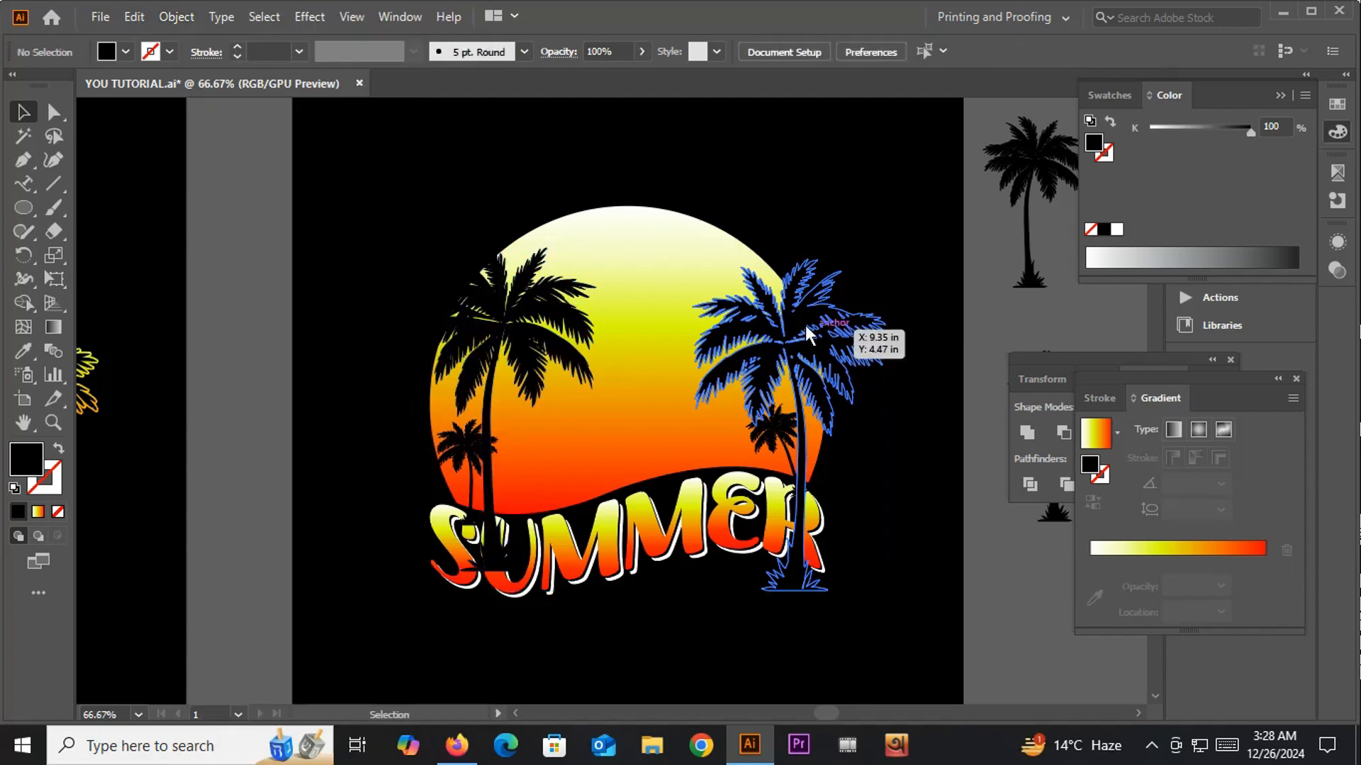
{"action": "left_click", "coordinate": [857, 491]}
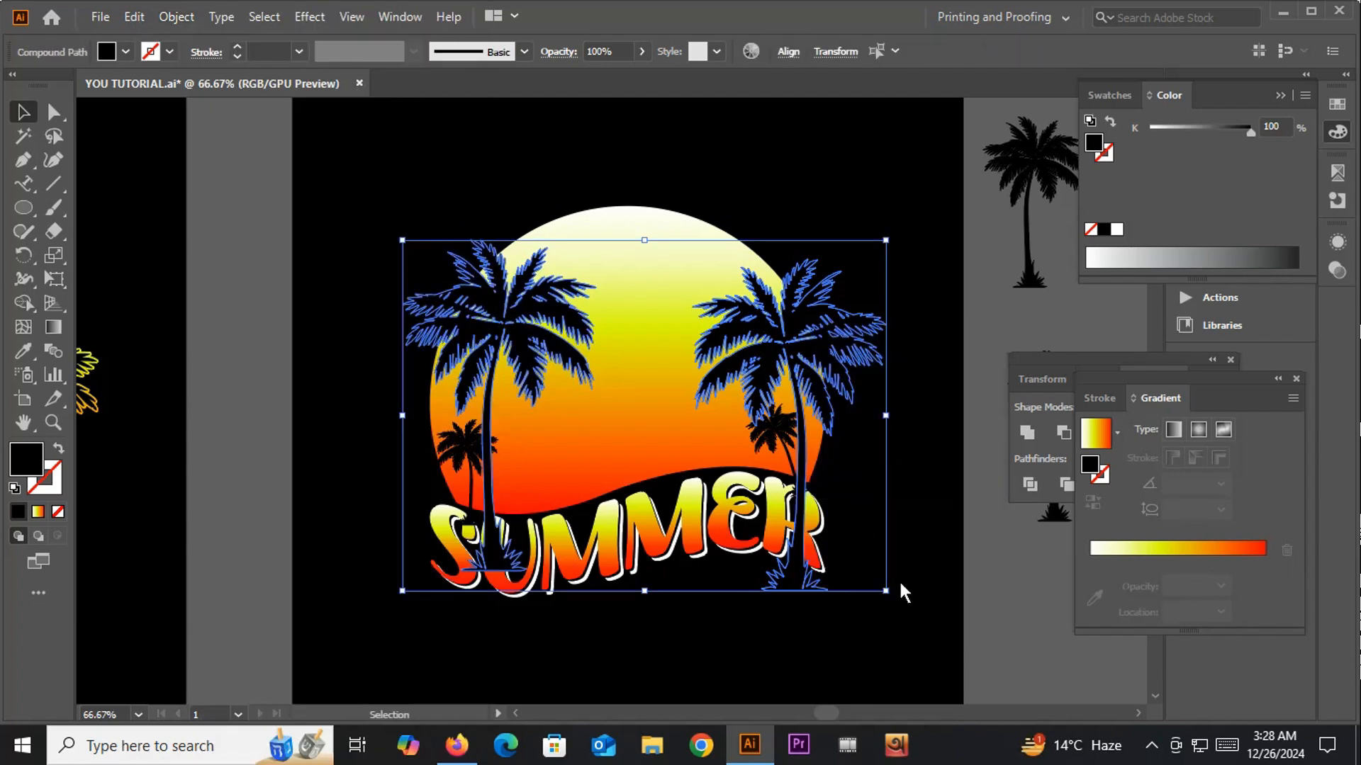
{"action": "left_click", "coordinate": [552, 198]}
Step: Offset the path of the left large palm tree by 0.0278 in with round joins and a miter limit of 4
{"action": "left_click", "coordinate": [479, 307]}
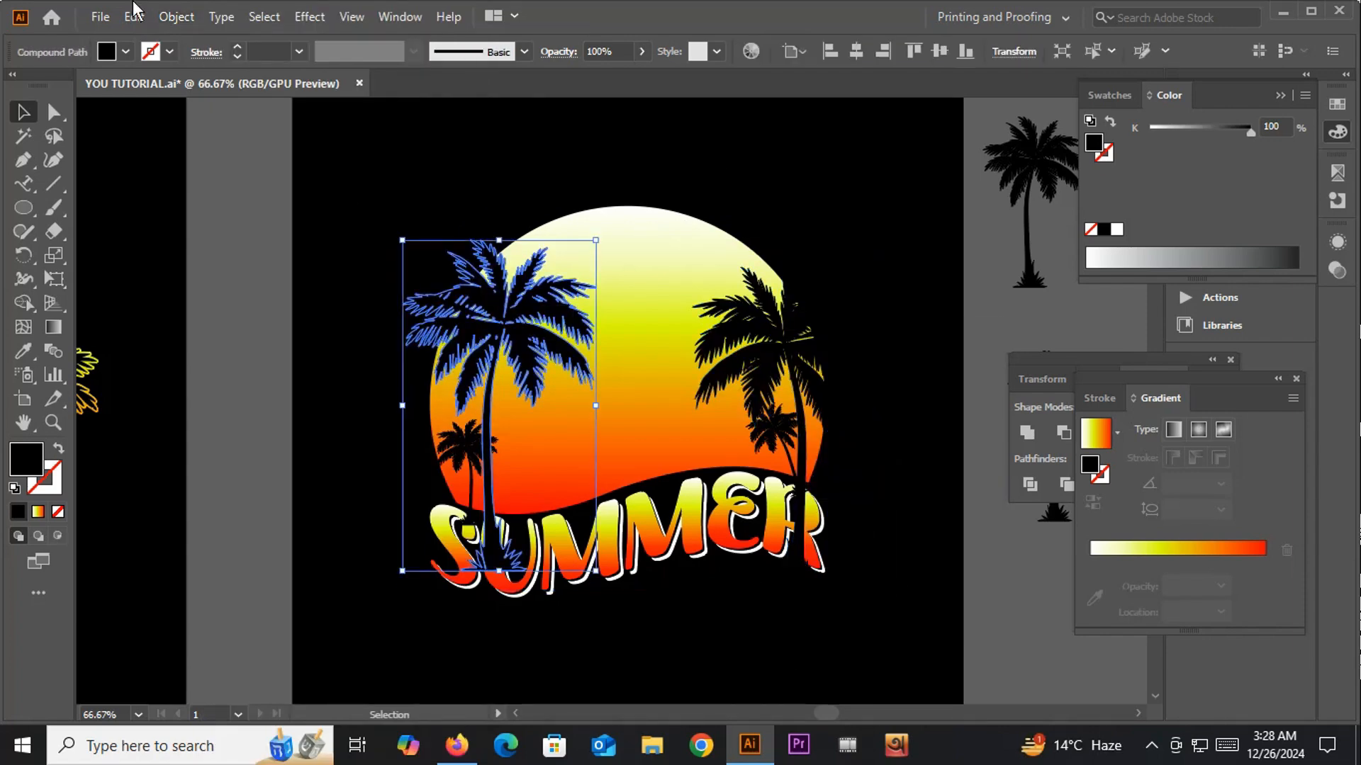
{"action": "left_click", "coordinate": [175, 17]}
{"action": "mouse_move", "coordinate": [250, 482]}
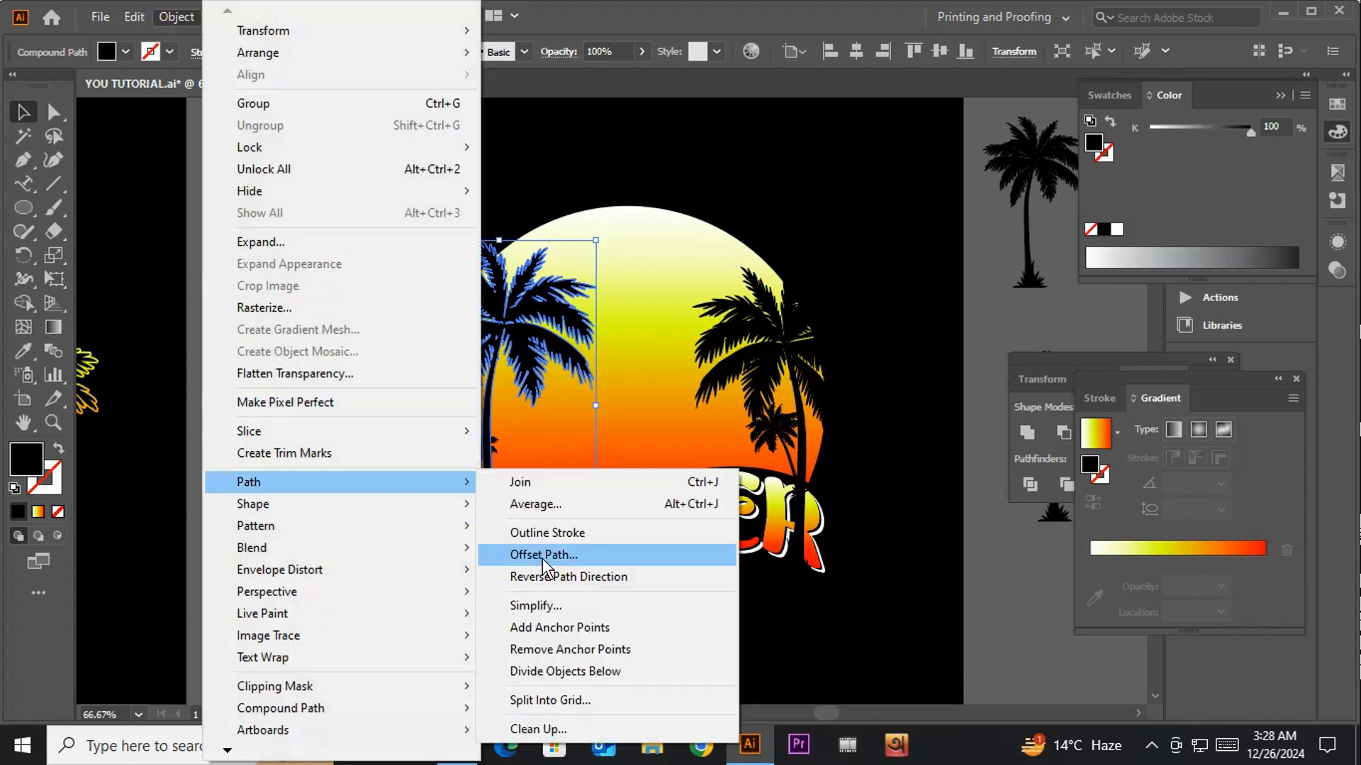
{"action": "left_click", "coordinate": [535, 559]}
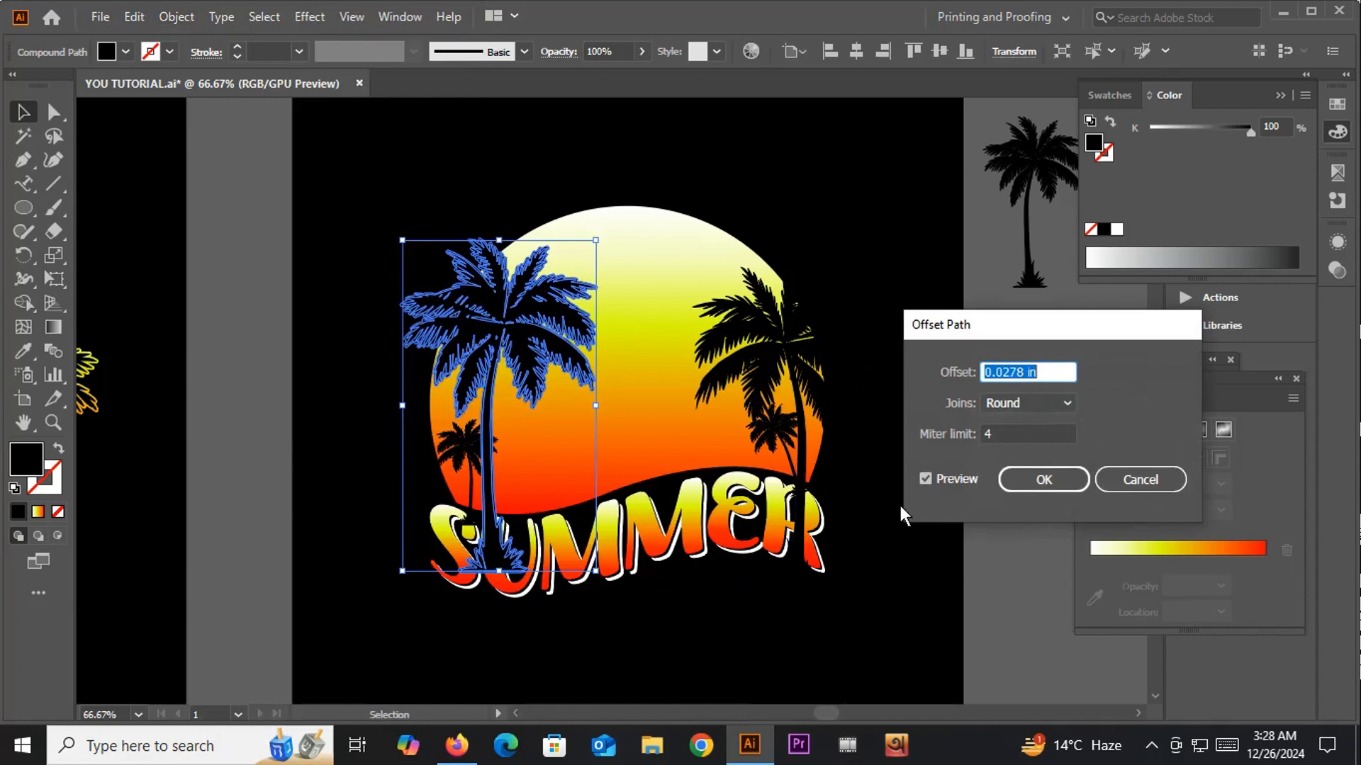
{"action": "left_click", "coordinate": [1045, 482]}
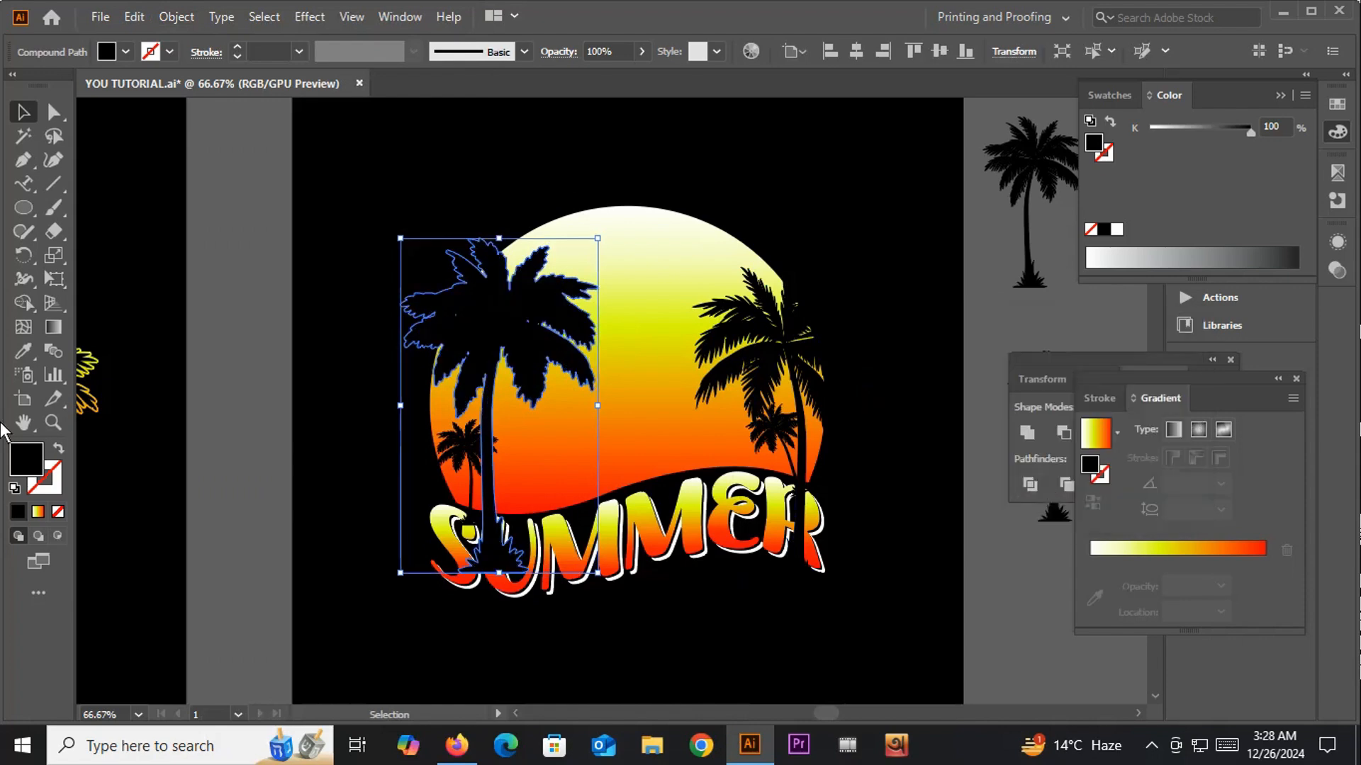
Step: Fill the offset outline shape behind the left large palm with a contrasting colour picked as #49DBD3
{"action": "double_click", "coordinate": [27, 468]}
{"action": "left_click", "coordinate": [468, 248]}
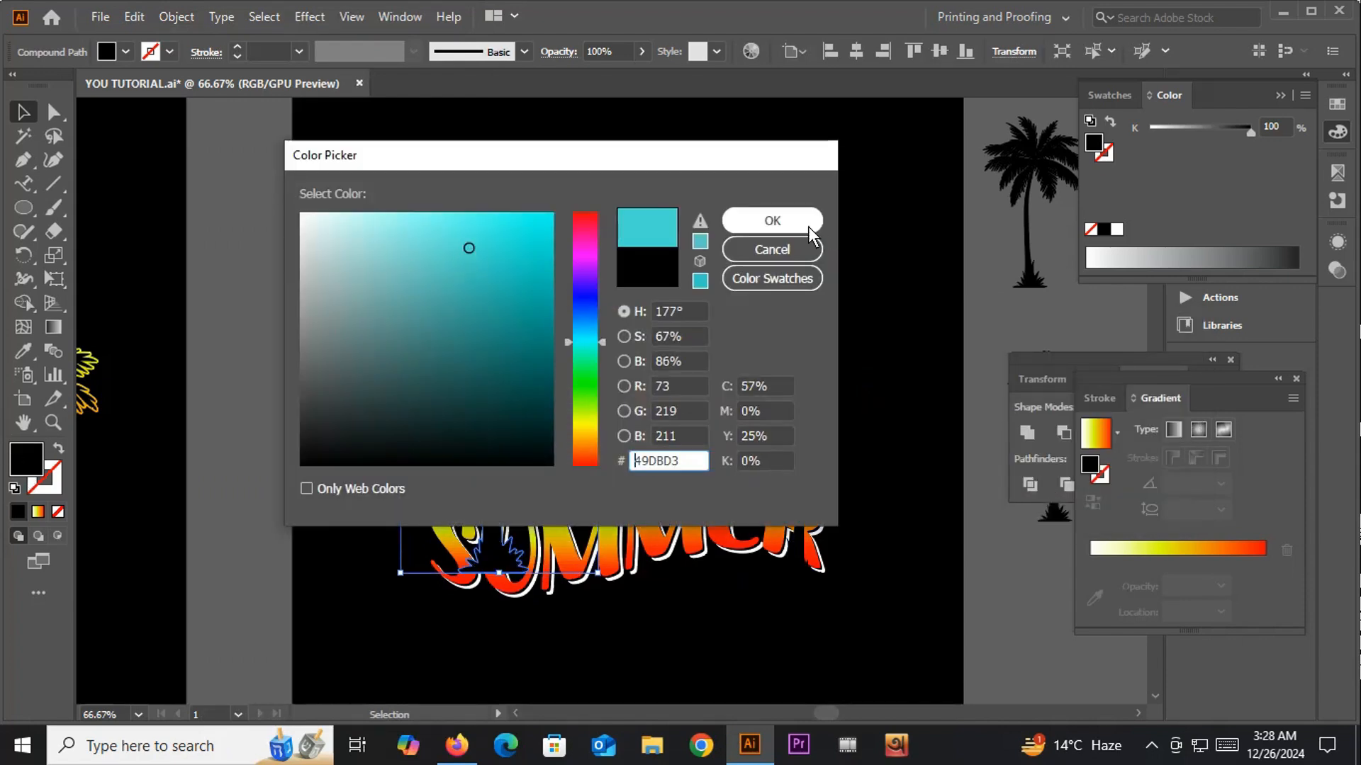
{"action": "left_click", "coordinate": [776, 218]}
{"action": "scroll", "coordinate": [476, 352], "scroll_direction": "up", "scroll_amount": 5}
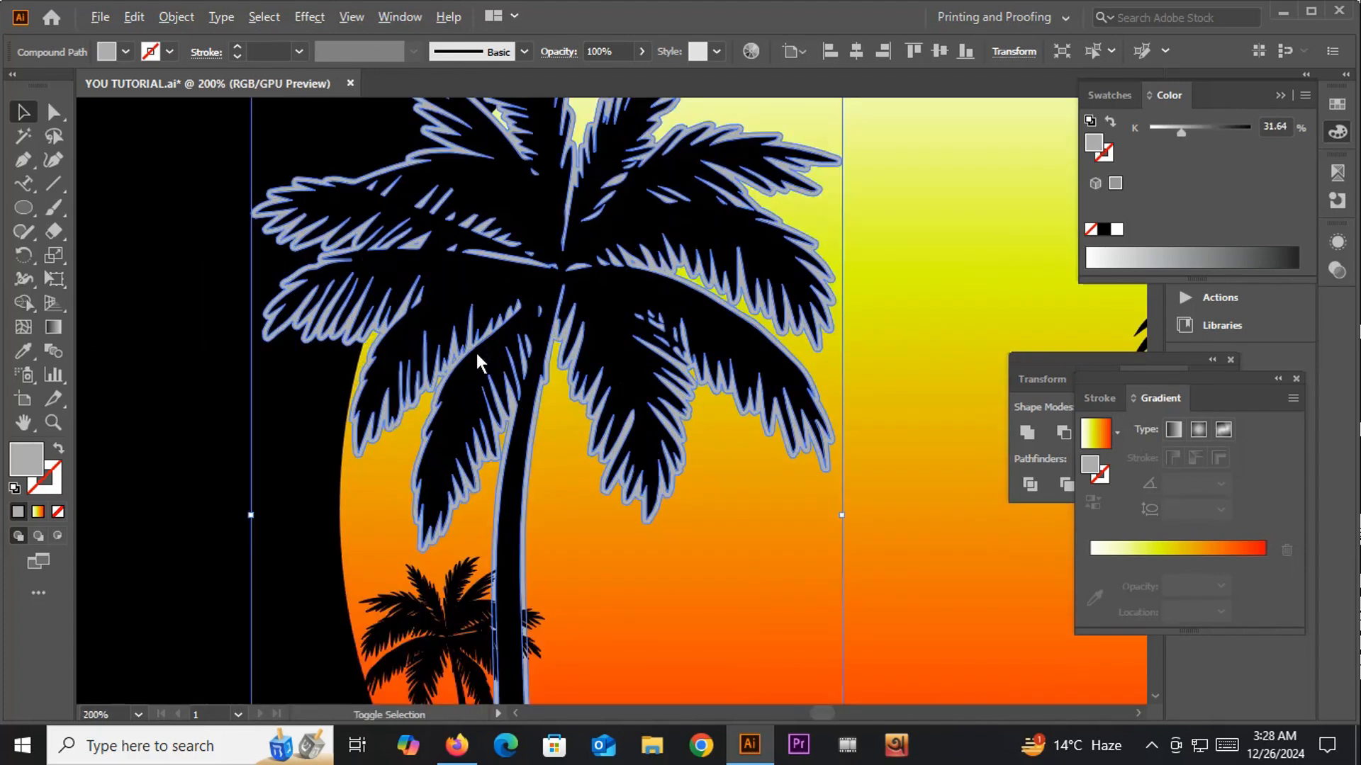
{"action": "scroll", "coordinate": [373, 488], "scroll_direction": "down", "scroll_amount": 4}
Step: Paste a copy of the gradient sun in front and bring it to the front of all artwork
{"action": "left_click", "coordinate": [665, 304]}
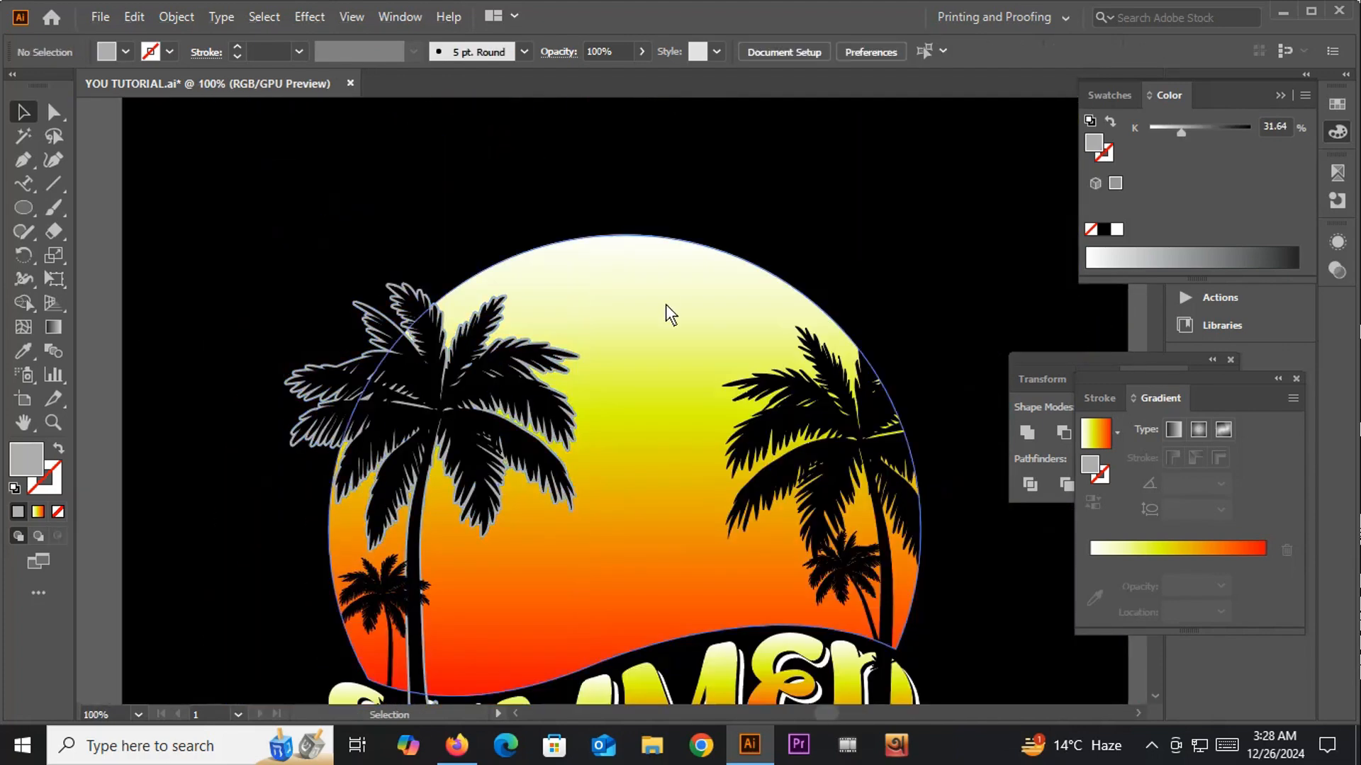
{"action": "right_click", "coordinate": [618, 283]}
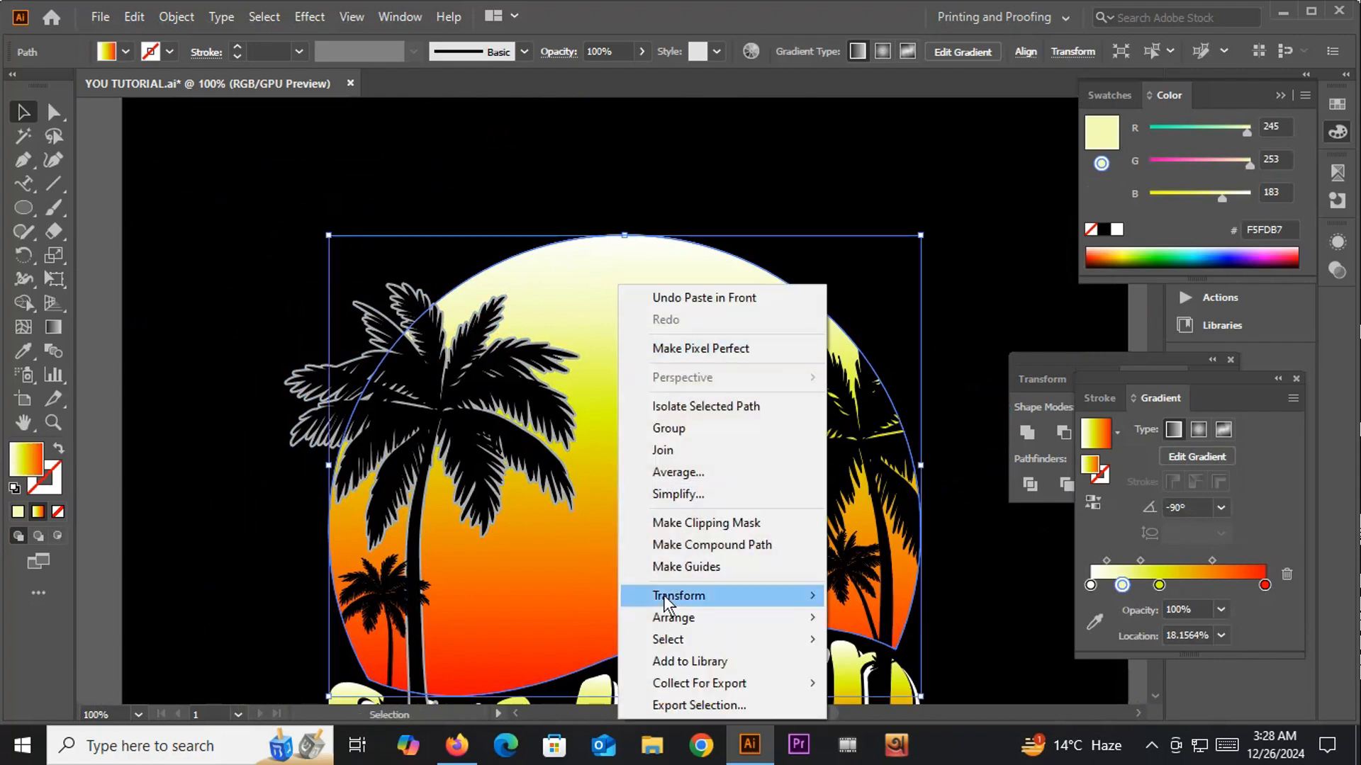
{"action": "mouse_move", "coordinate": [666, 617]}
{"action": "left_click", "coordinate": [909, 616]}
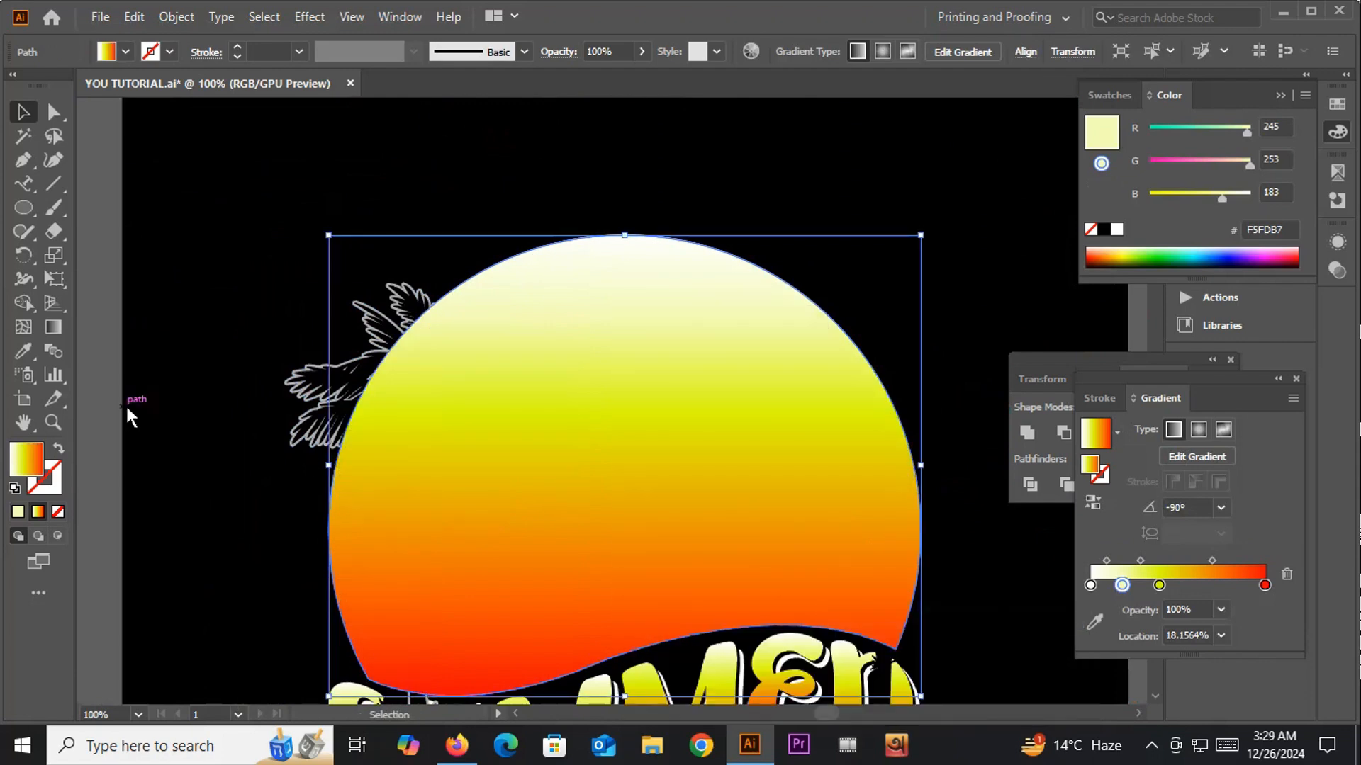
Step: Change the front sun copy from its gradient to a solid teal fill, #1ED1C8
{"action": "double_click", "coordinate": [27, 465]}
{"action": "left_click_drag", "start_coordinate": [510, 359], "coordinate": [519, 260]}
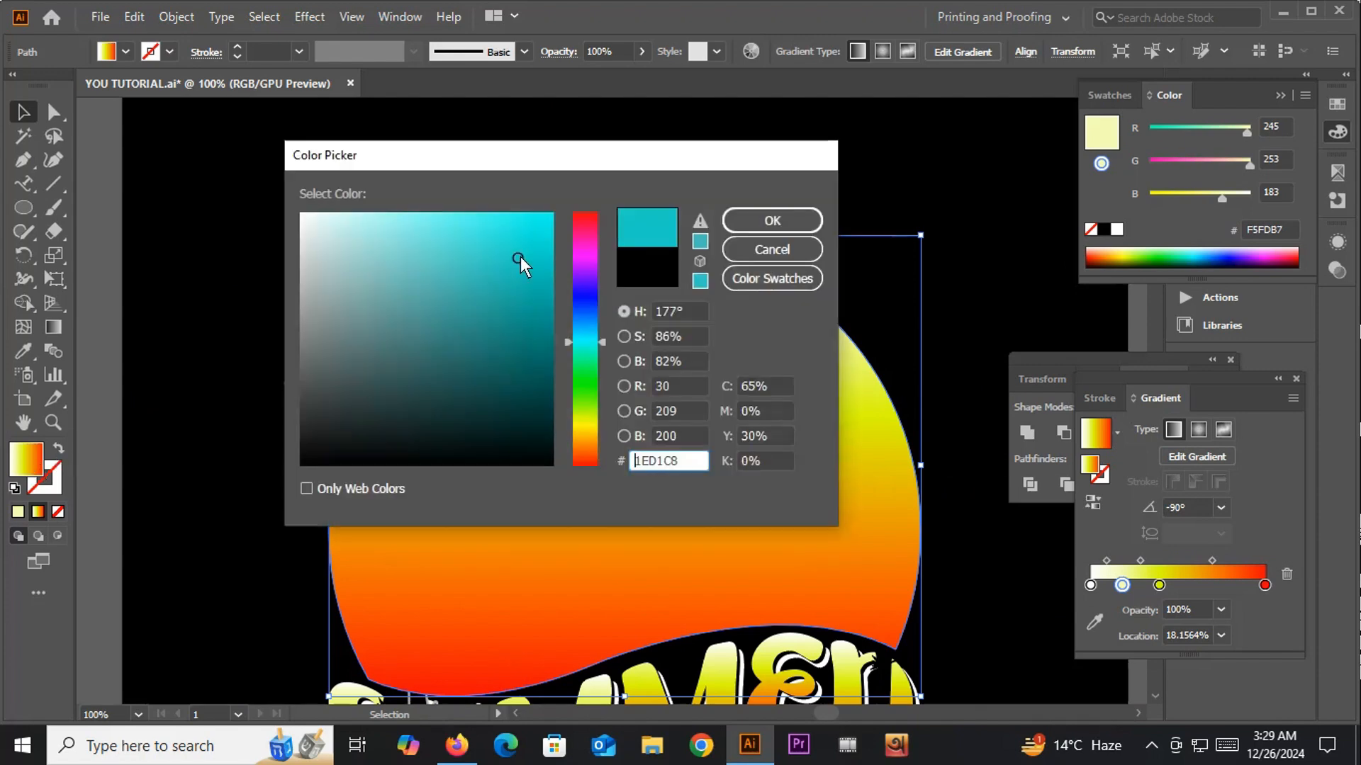
{"action": "left_click", "coordinate": [737, 228]}
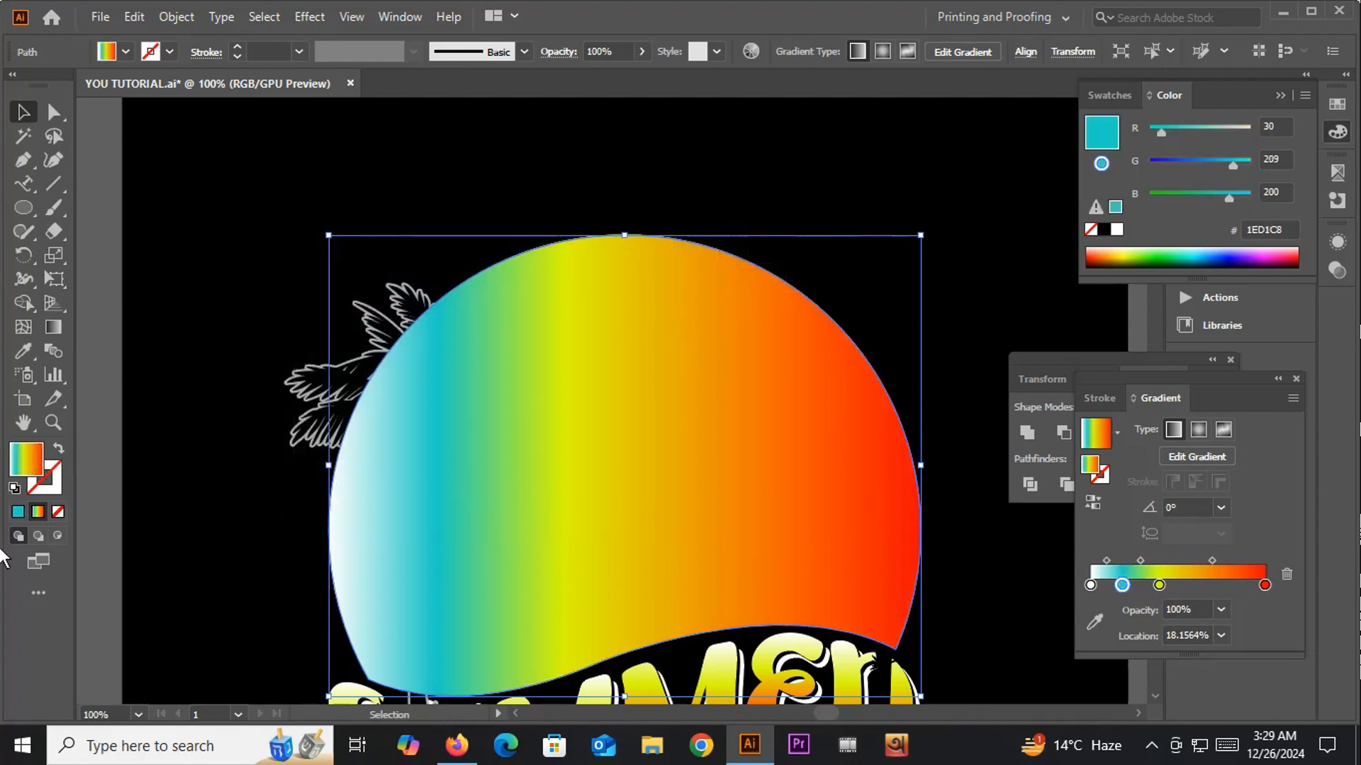
{"action": "left_click", "coordinate": [18, 513]}
{"action": "left_click", "coordinate": [327, 336]}
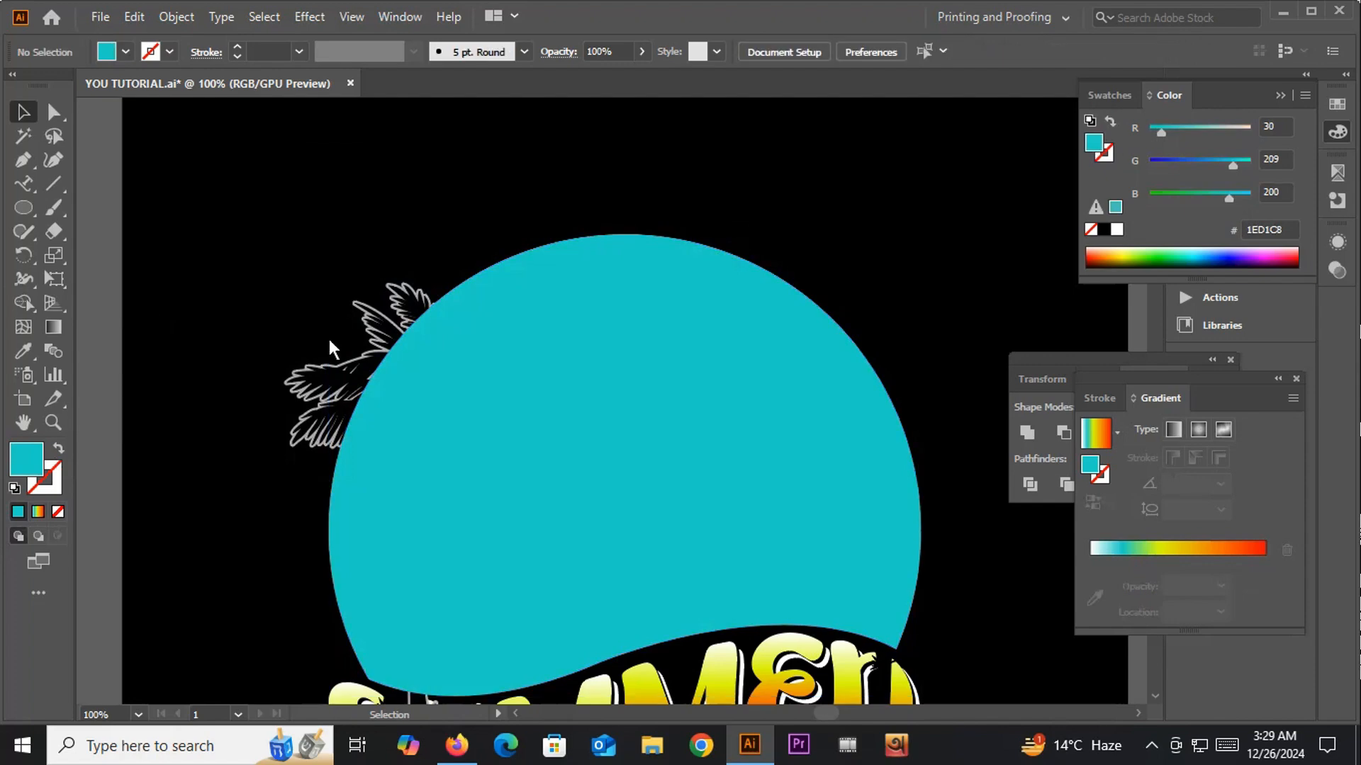
Step: Subtract the teal sun copy from the left palm's offset outline with Minus Front, keeping only the parts outside the sun
{"action": "scroll", "coordinate": [355, 350], "scroll_direction": "up", "scroll_amount": 3}
{"action": "left_click", "coordinate": [703, 324]}
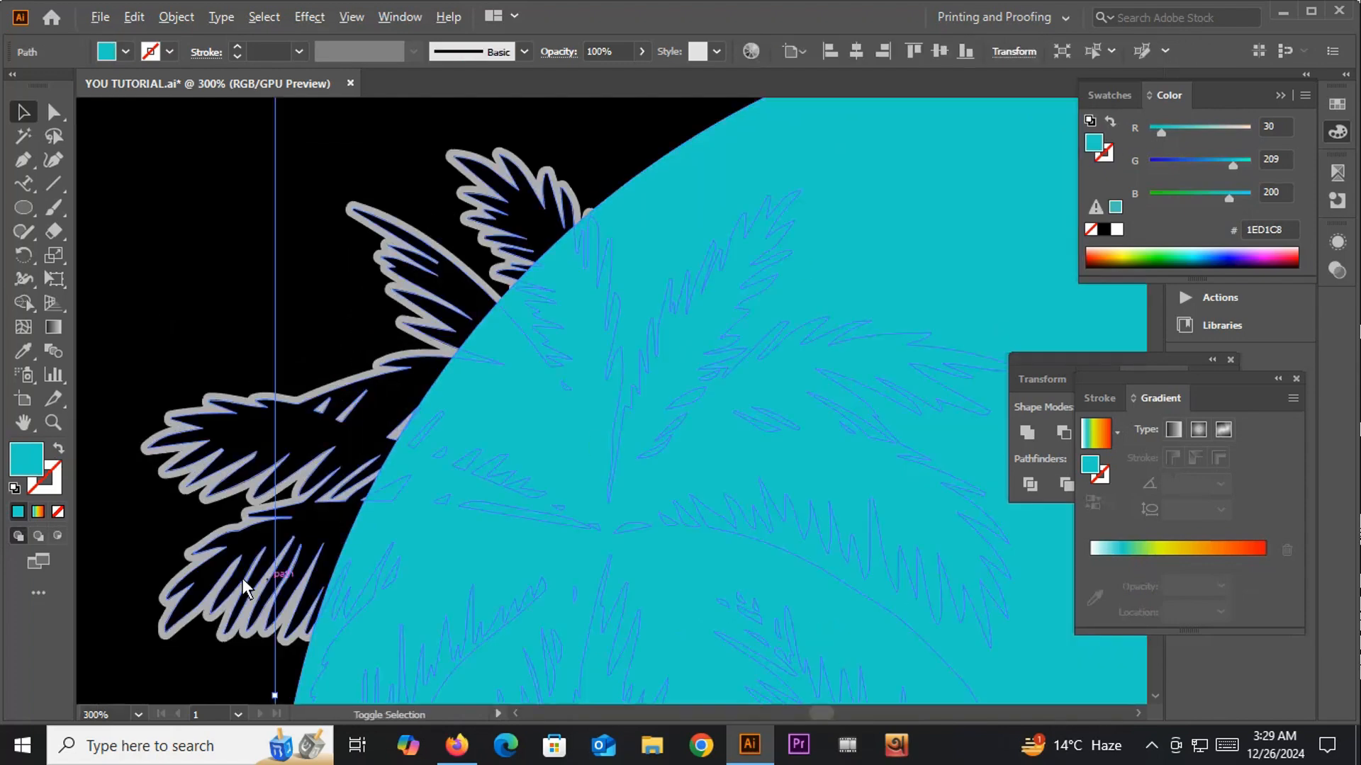
{"action": "scroll", "coordinate": [155, 443], "scroll_direction": "up", "scroll_amount": 4}
{"action": "scroll", "coordinate": [155, 444], "scroll_direction": "down", "scroll_amount": 2}
{"action": "left_click", "coordinate": [118, 441], "text": "shift"}
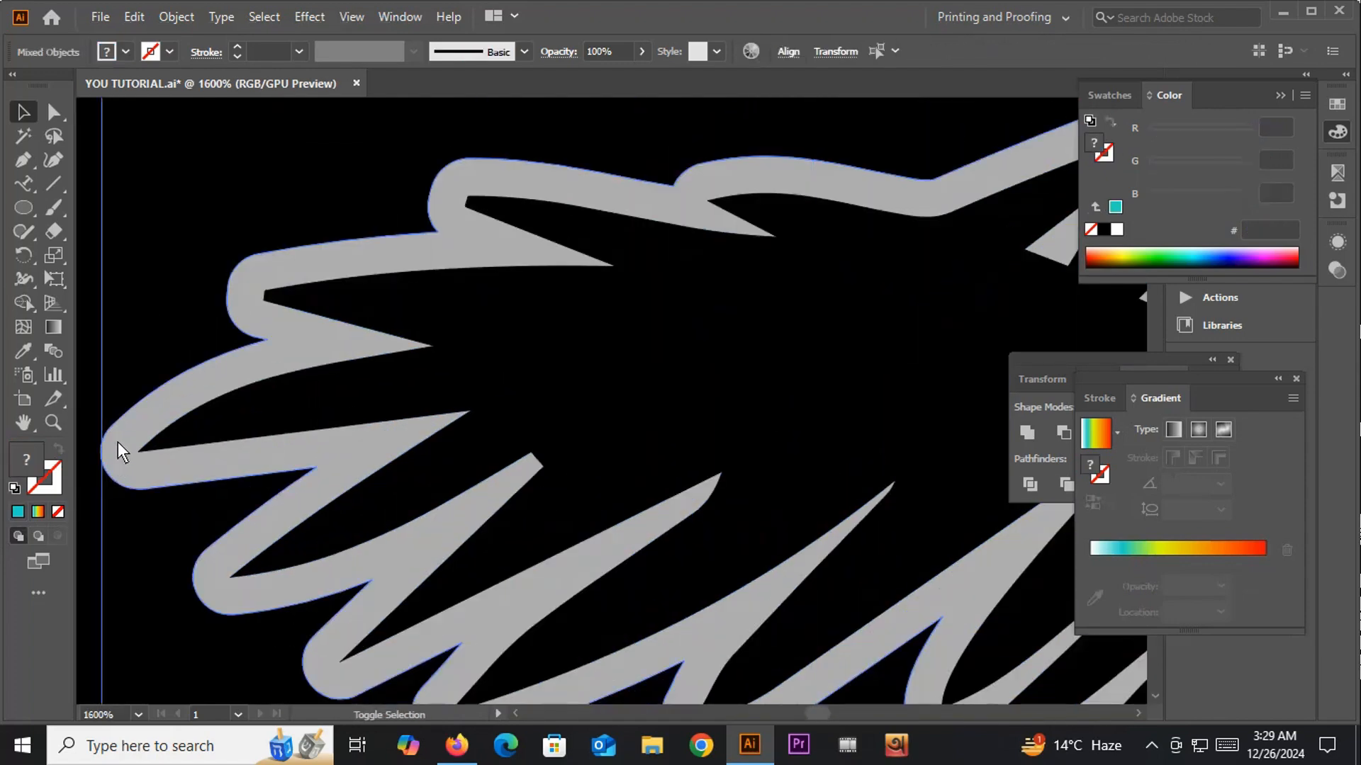
{"action": "scroll", "coordinate": [118, 440], "scroll_direction": "down", "scroll_amount": 5}
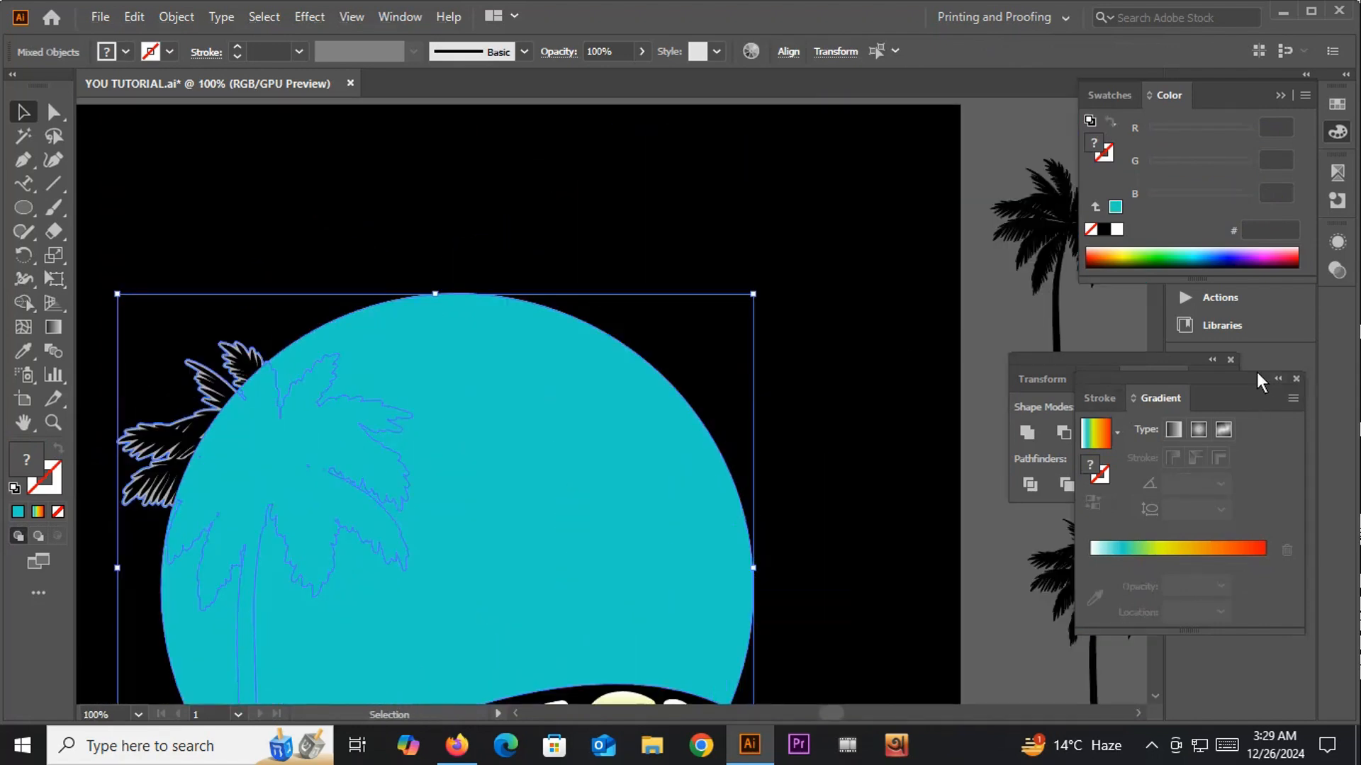
{"action": "mouse_move", "coordinate": [1256, 372]}
{"action": "left_mouse_down"}
{"action": "mouse_move", "coordinate": [1240, 437]}
{"action": "mouse_move", "coordinate": [1131, 585]}
{"action": "left_mouse_up"}
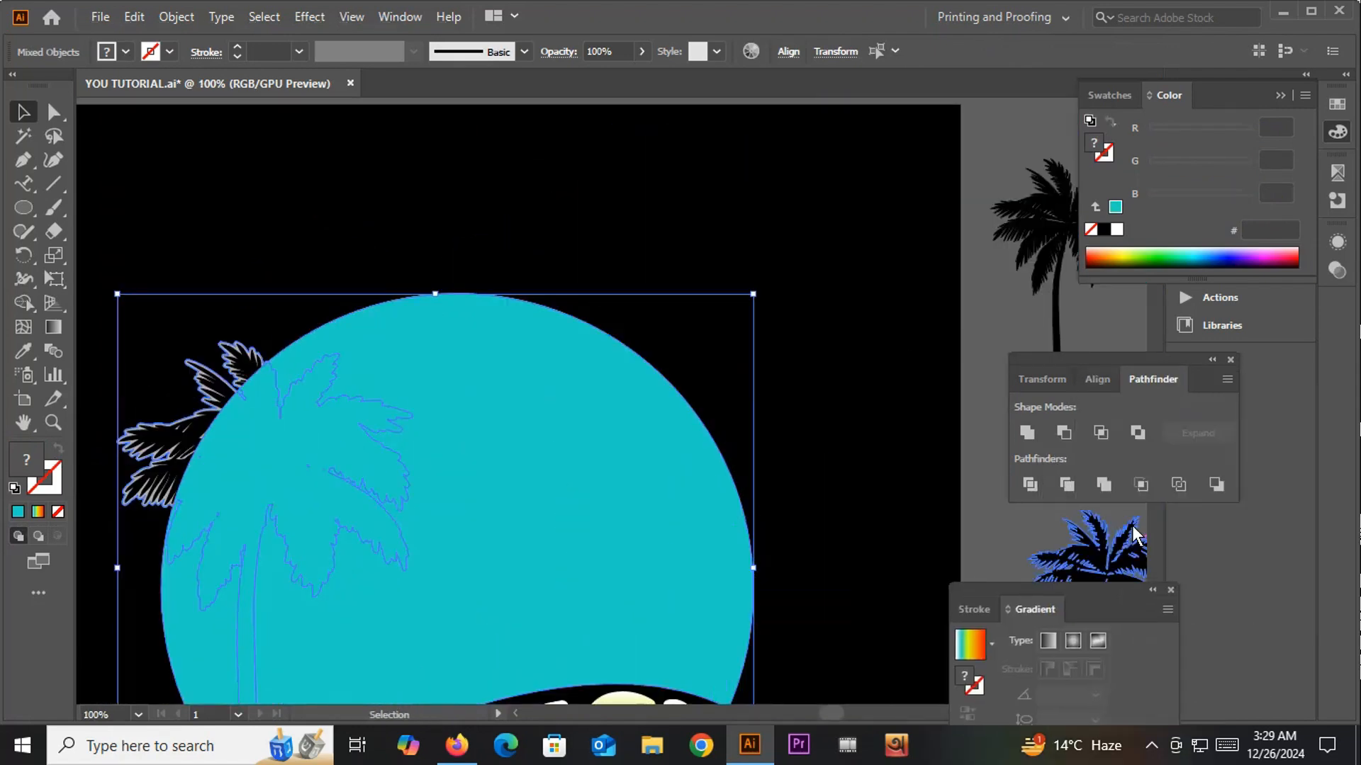
{"action": "left_click", "coordinate": [1060, 433]}
{"action": "scroll", "coordinate": [812, 355], "scroll_direction": "down", "scroll_amount": 3}
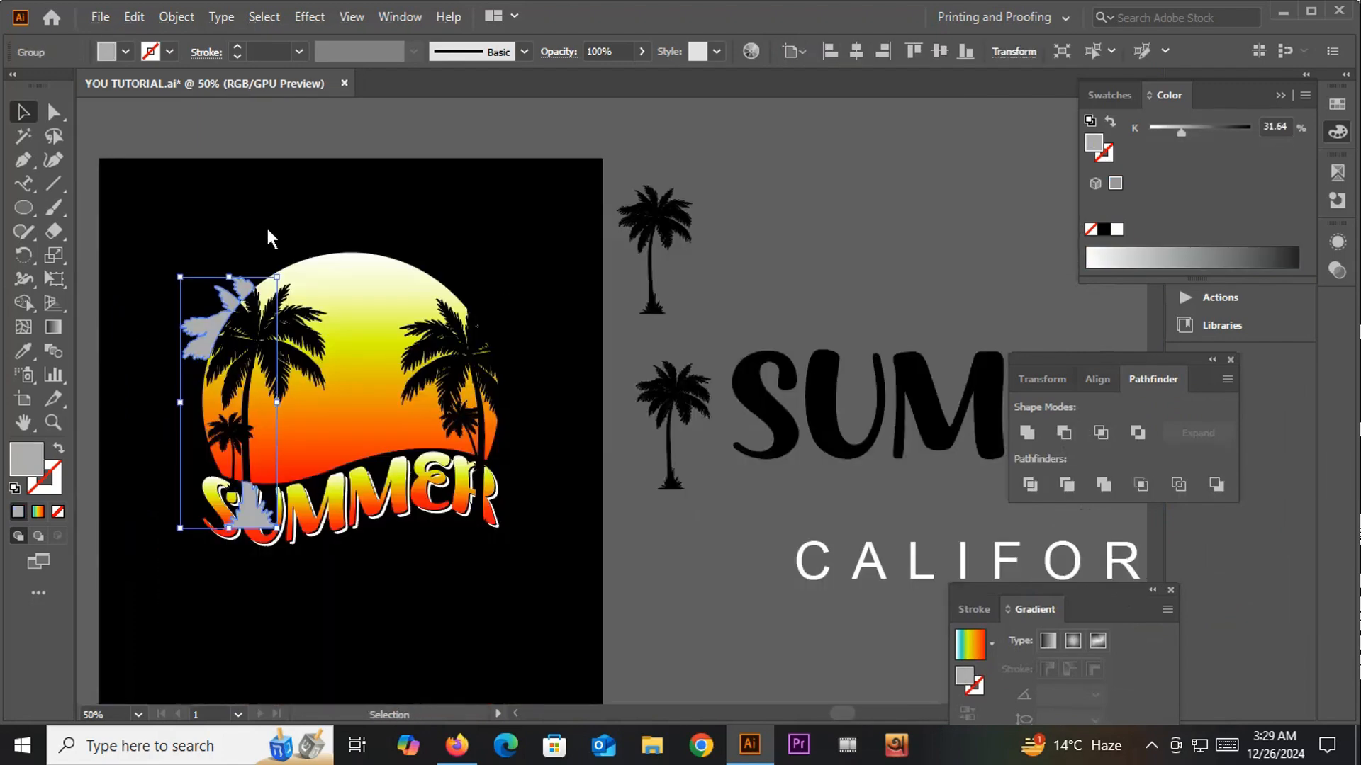
Step: Erase the base piece of the trimmed grey outline that covers the S and U of SUMMER, keeping the frond part
{"action": "scroll", "coordinate": [211, 316], "scroll_direction": "up", "scroll_amount": 3}
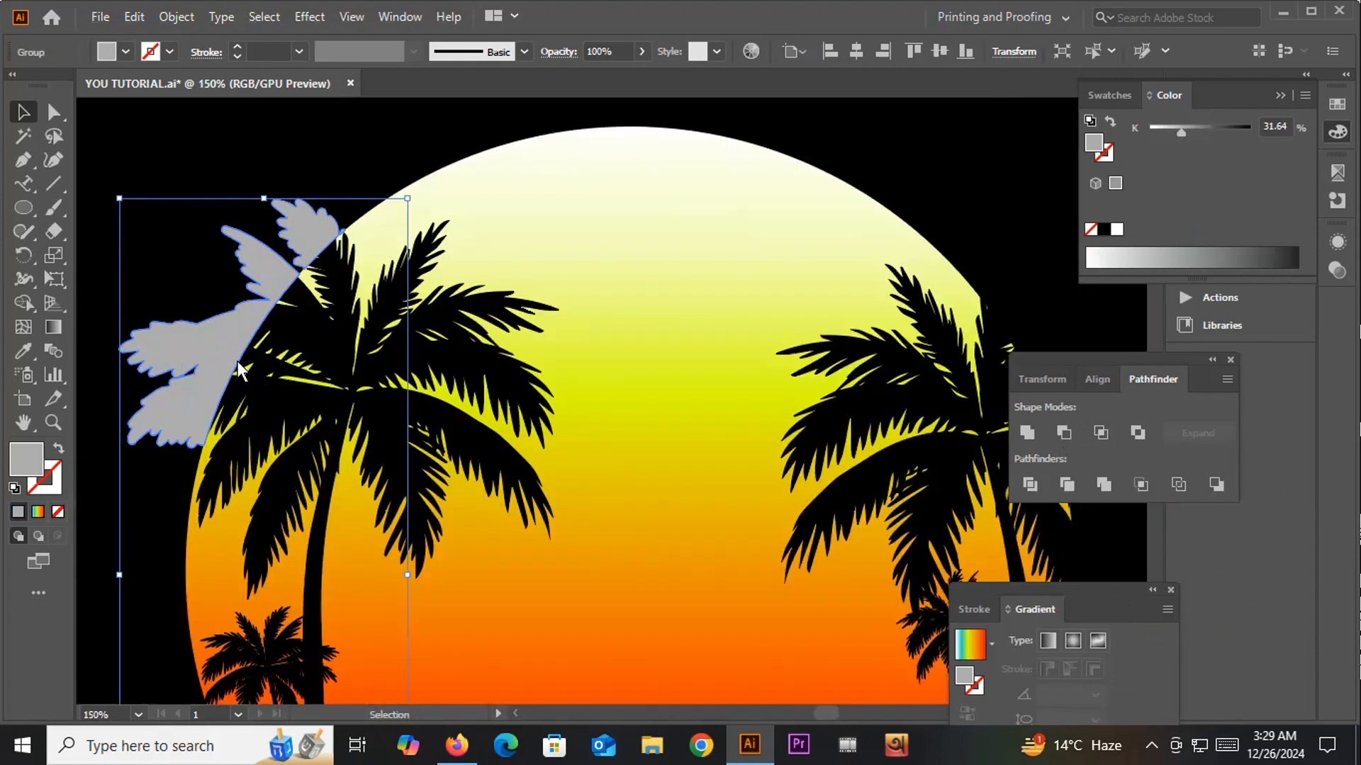
{"action": "scroll", "coordinate": [236, 361], "scroll_direction": "down", "scroll_amount": 3}
{"action": "left_click", "coordinate": [301, 244]}
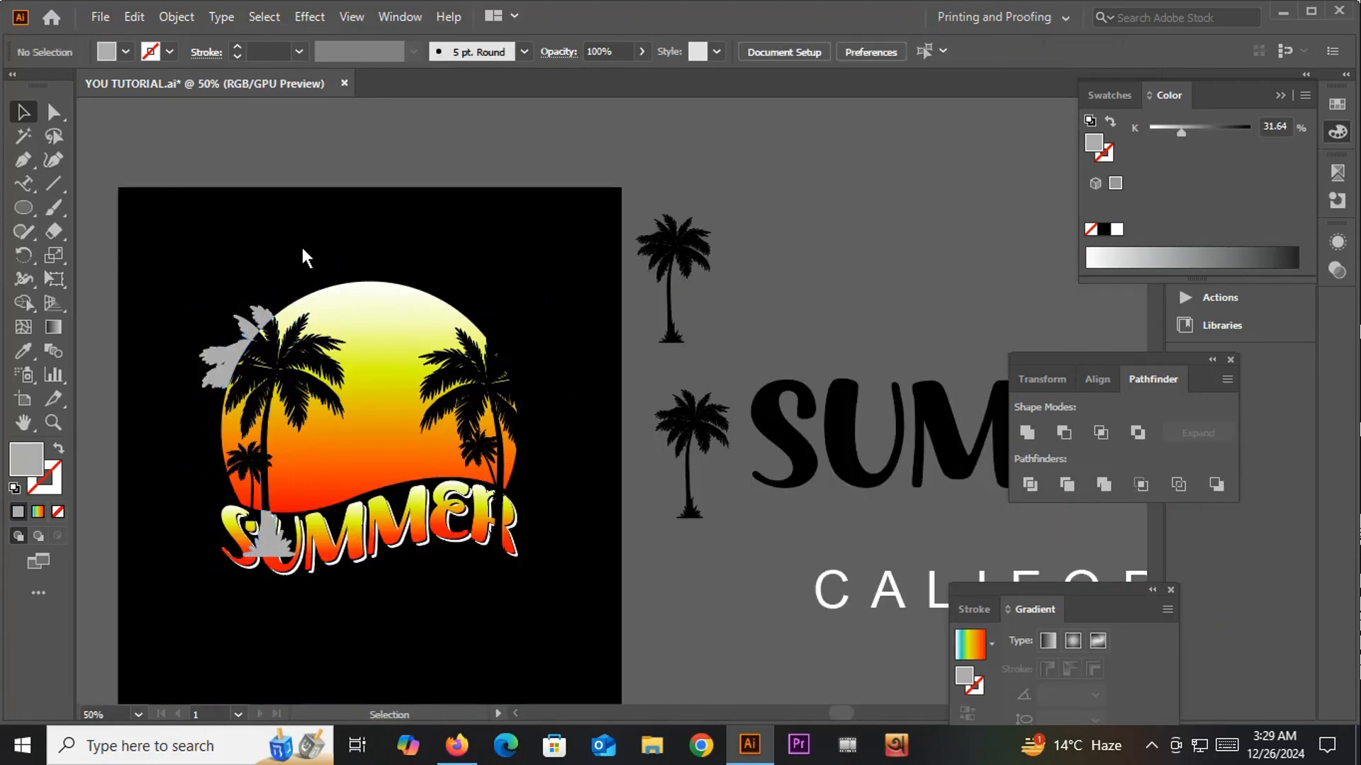
{"action": "left_click_drag", "start_coordinate": [301, 245], "coordinate": [437, 185]}
{"action": "scroll", "coordinate": [340, 303], "scroll_direction": "up", "scroll_amount": 2}
{"action": "left_click", "coordinate": [342, 289]}
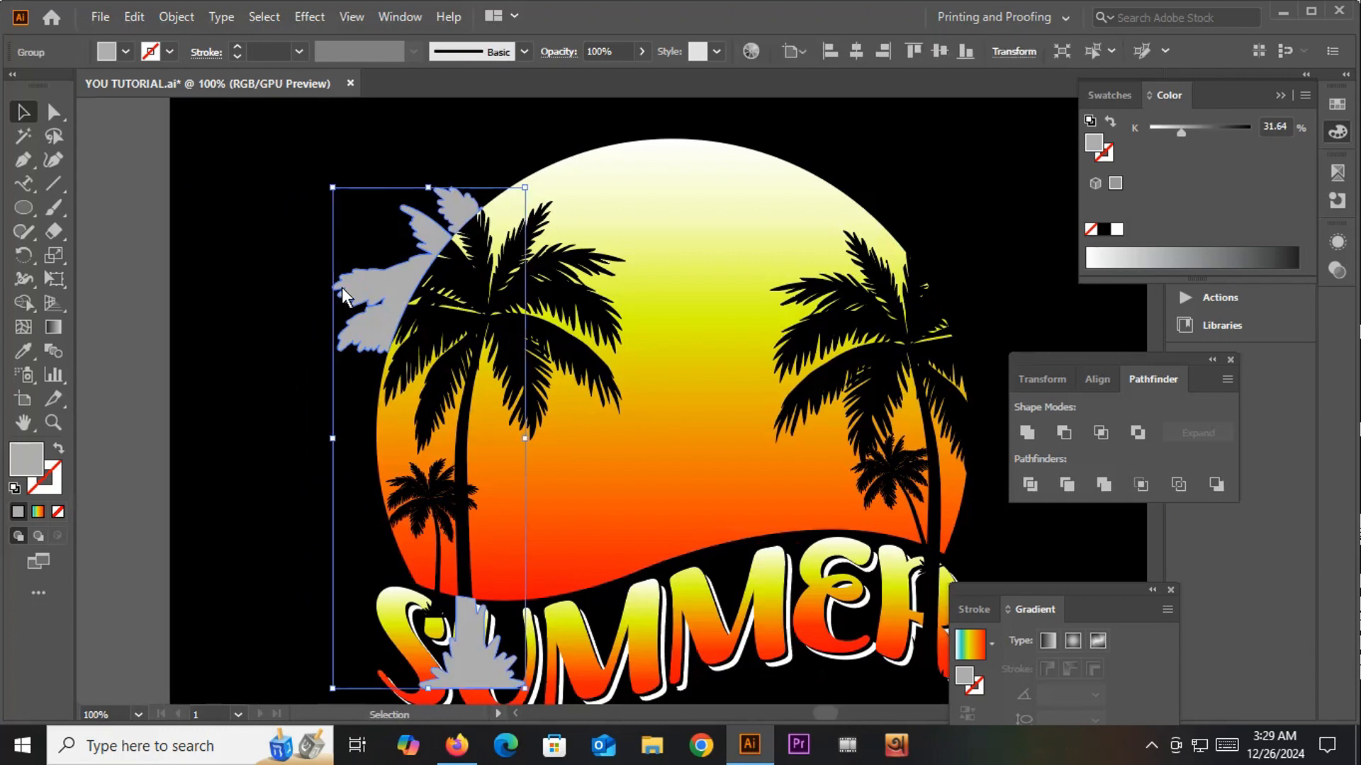
{"action": "scroll", "coordinate": [341, 287], "scroll_direction": "down", "scroll_amount": 3}
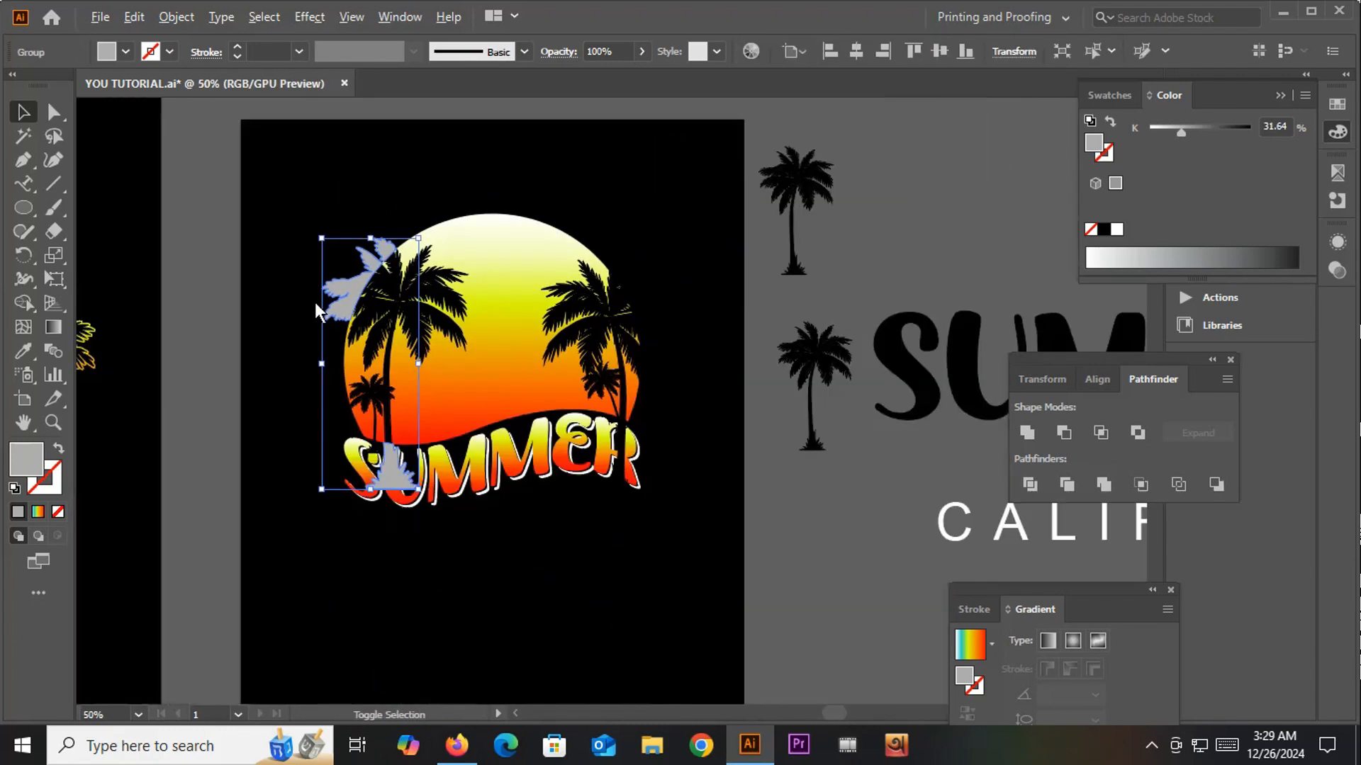
{"action": "scroll", "coordinate": [315, 302], "scroll_direction": "up", "scroll_amount": 4}
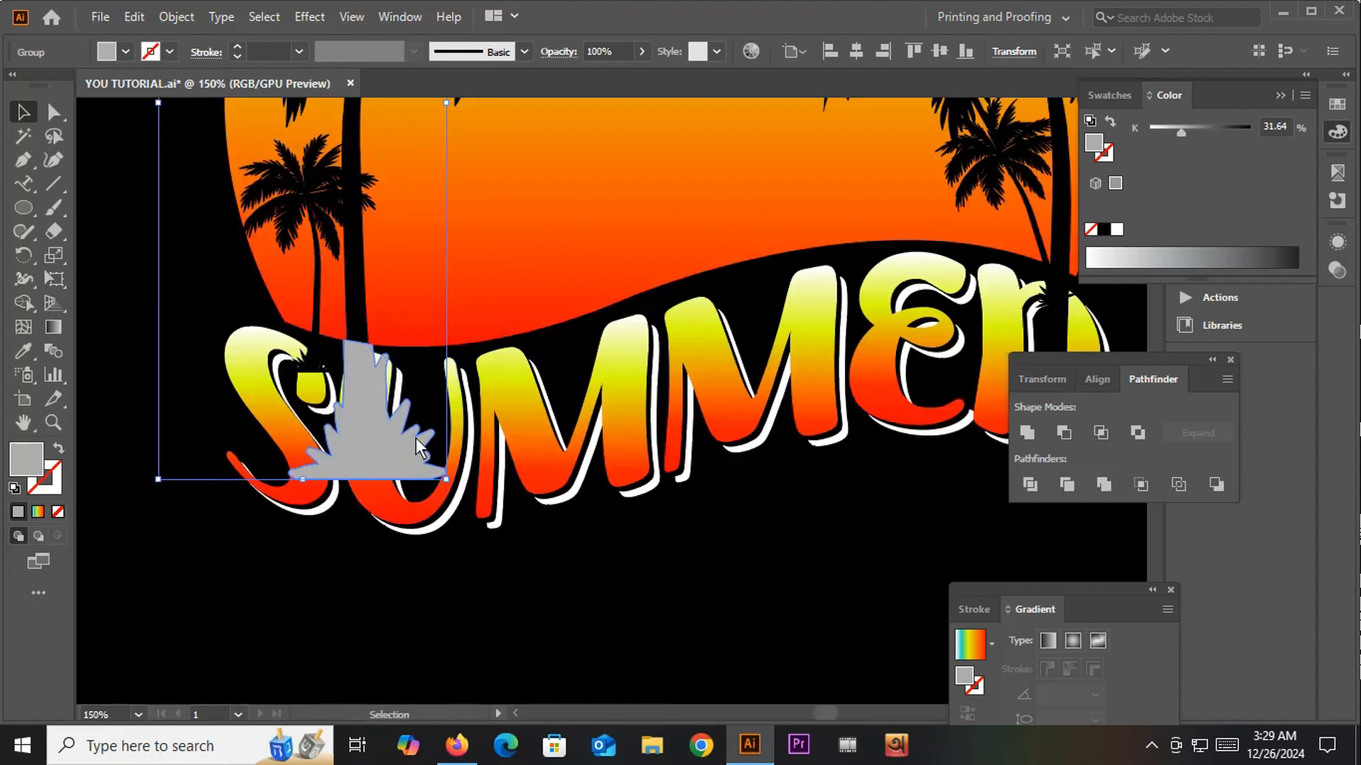
{"action": "left_click", "coordinate": [54, 232]}
{"action": "left_click_drag", "start_coordinate": [180, 275], "coordinate": [536, 573]}
{"action": "scroll", "coordinate": [542, 610], "scroll_direction": "down", "scroll_amount": 1}
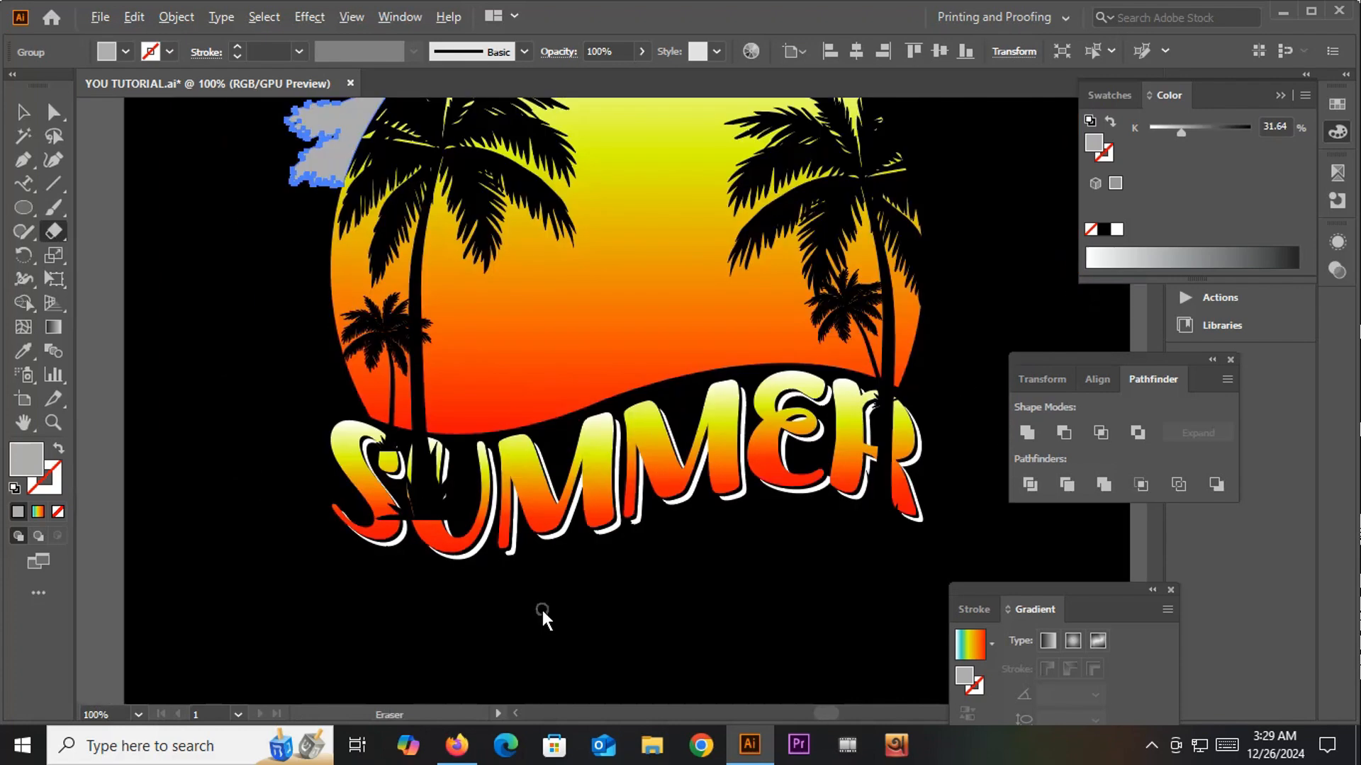
{"action": "key", "text": "ctrl+z"}
{"action": "scroll", "coordinate": [356, 463], "scroll_direction": "up", "scroll_amount": 2}
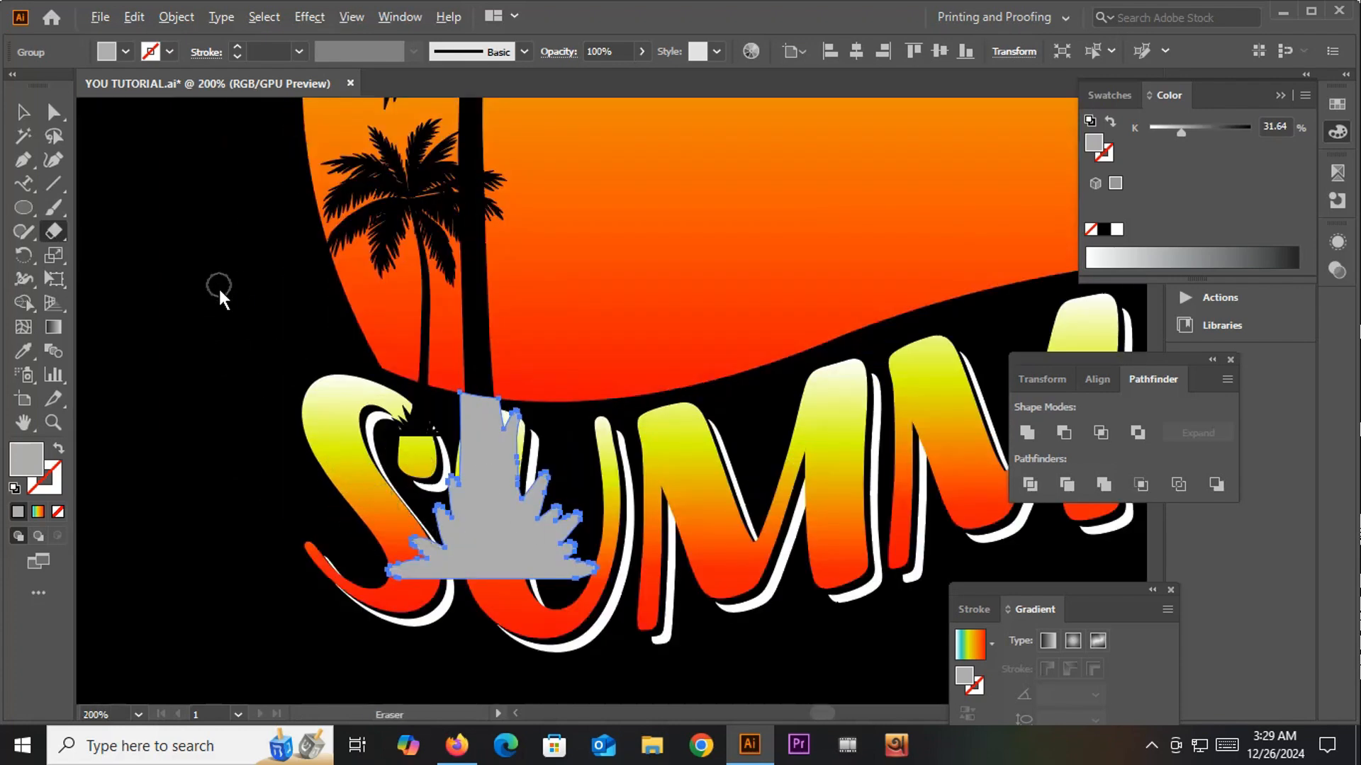
{"action": "mouse_move", "coordinate": [223, 304]}
{"action": "left_mouse_down"}
{"action": "mouse_move", "coordinate": [651, 694]}
{"action": "mouse_move", "coordinate": [767, 702]}
{"action": "mouse_move", "coordinate": [766, 686]}
{"action": "left_mouse_up"}
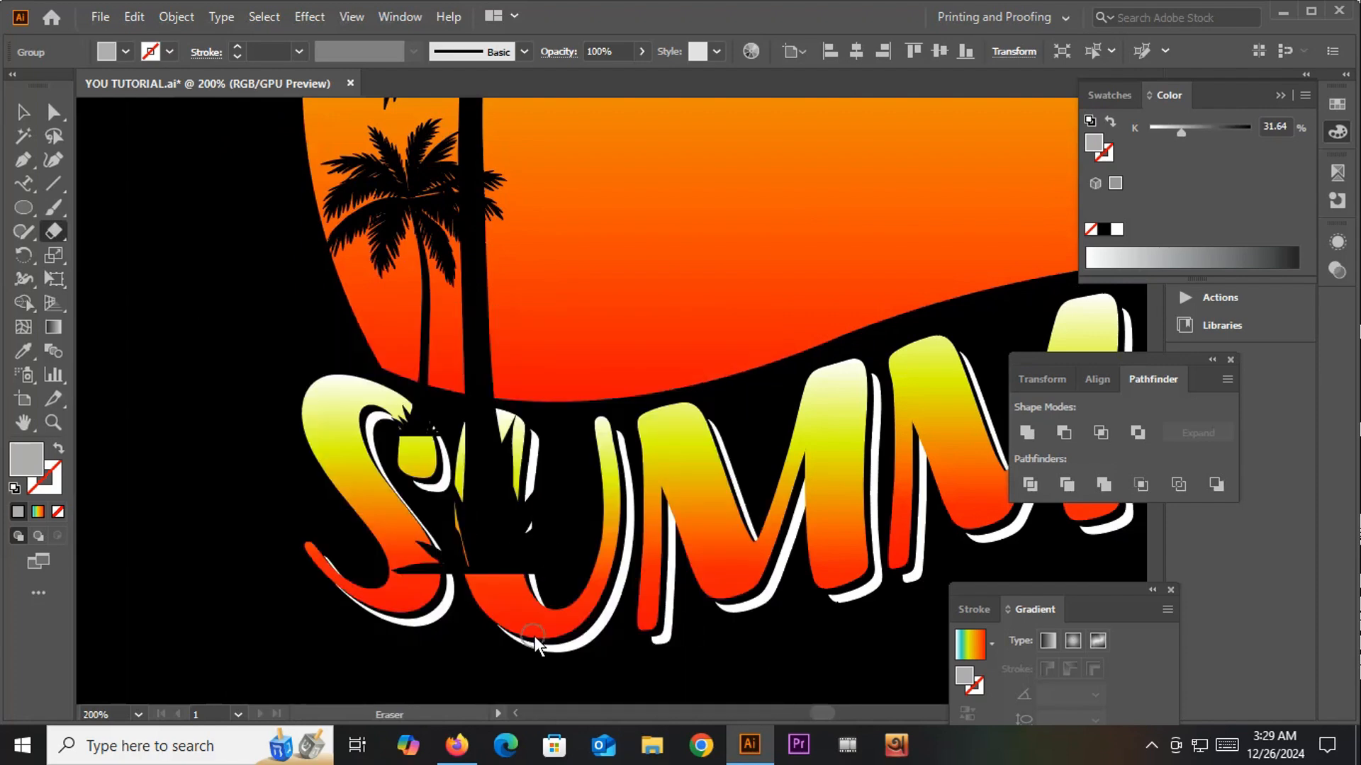
{"action": "key", "text": "ctrl+0"}
{"action": "scroll", "coordinate": [527, 469], "scroll_direction": "up", "scroll_amount": 2}
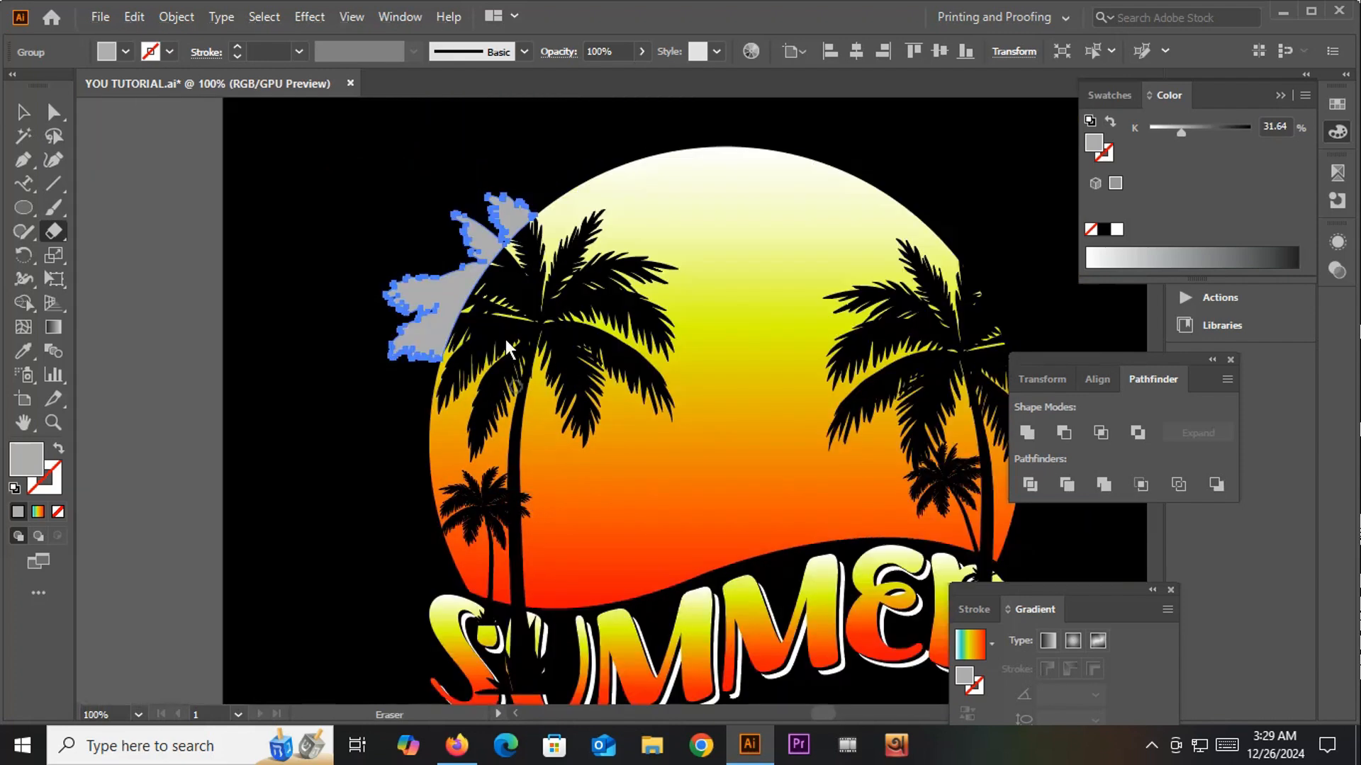
Step: Place the trimmed grey frond outline behind the black left large palm so it edges the leaves outside the sun
{"action": "left_click", "coordinate": [23, 112]}
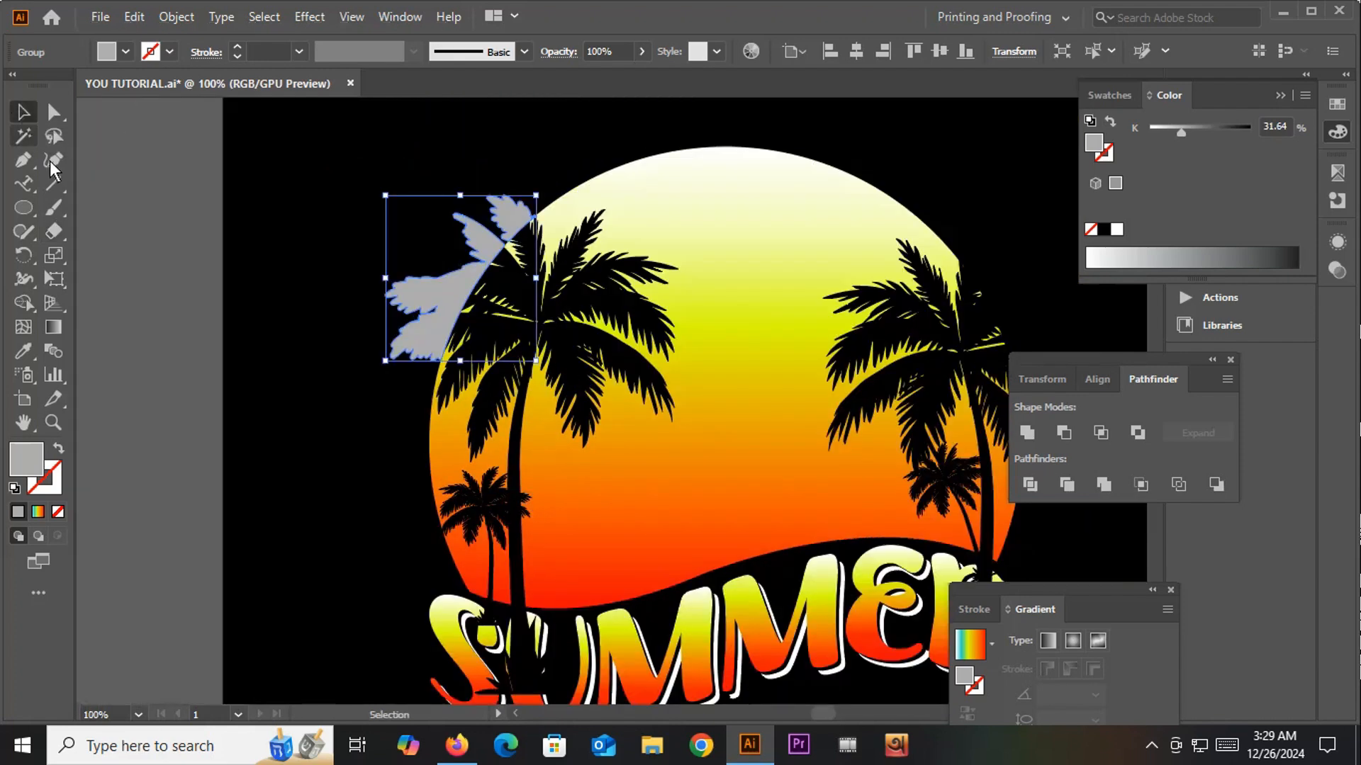
{"action": "key", "text": "Delete"}
{"action": "left_click_drag", "start_coordinate": [375, 201], "coordinate": [652, 530]}
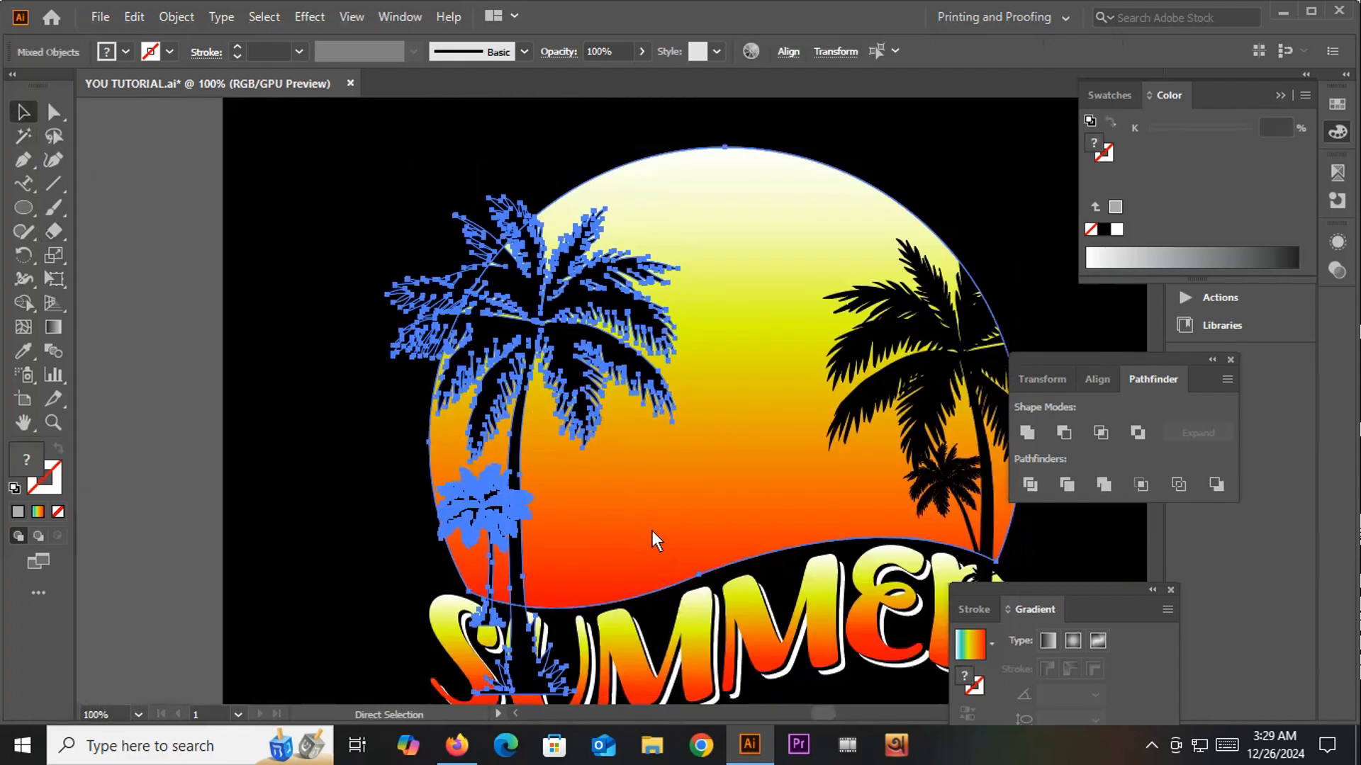
{"action": "key", "text": "ctrl+z"}
{"action": "scroll", "coordinate": [418, 303], "scroll_direction": "up", "scroll_amount": 5}
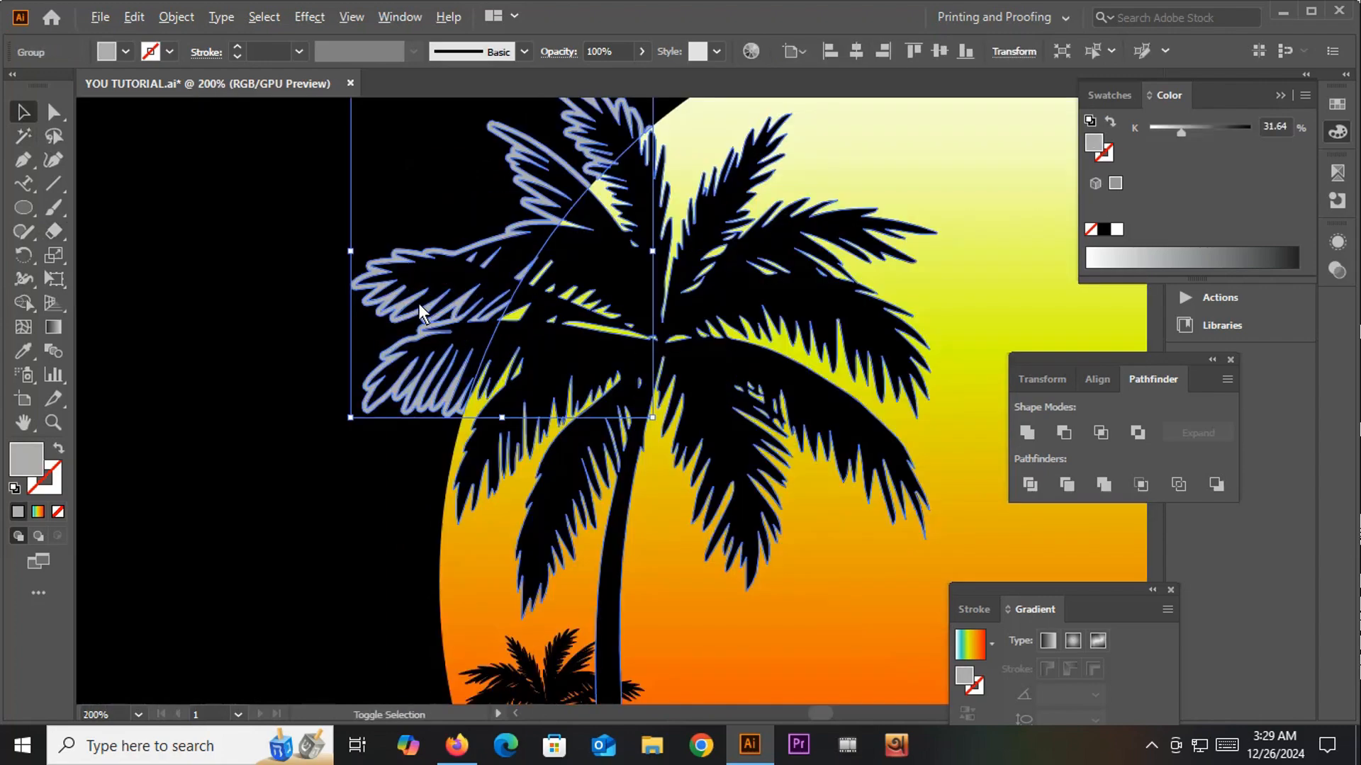
{"action": "scroll", "coordinate": [418, 303], "scroll_direction": "down", "scroll_amount": 5}
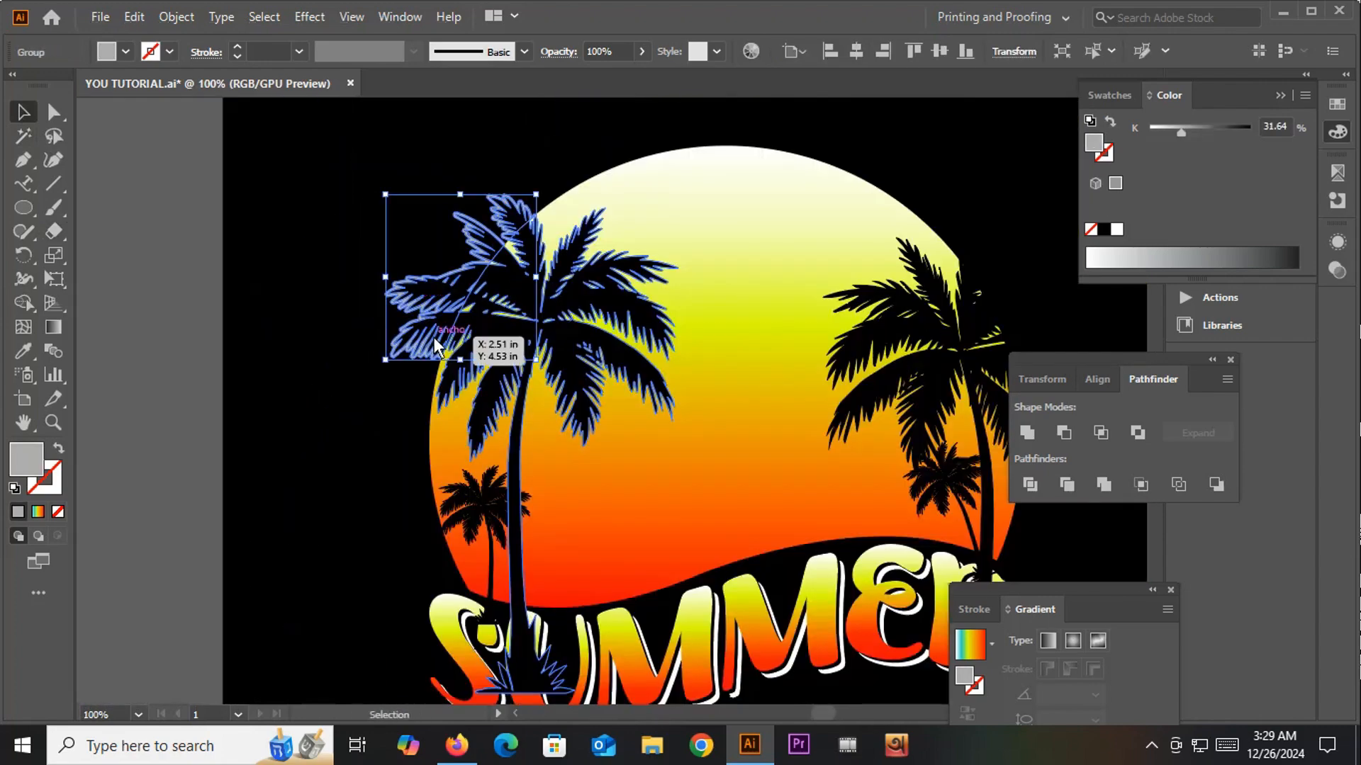
Step: Fill the trimmed frond outline of the left large palm with the sun's gradient using the Eyedropper
{"action": "key", "text": "i"}
{"action": "left_click", "coordinate": [751, 249]}
{"action": "left_click", "coordinate": [23, 112]}
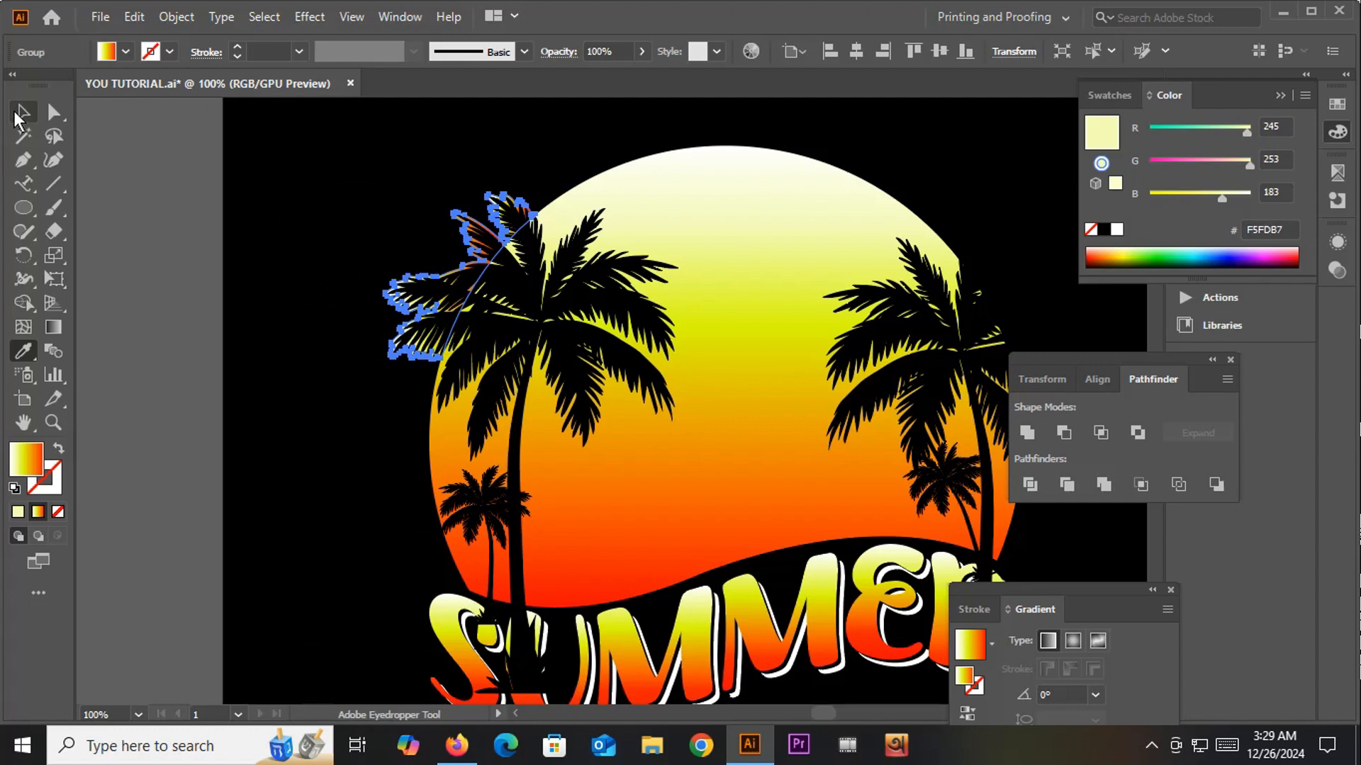
{"action": "left_click", "coordinate": [193, 227]}
Step: Offset the path of the right large palm by 0.0278 in with round joins
{"action": "scroll", "coordinate": [188, 458], "scroll_direction": "down", "scroll_amount": 3}
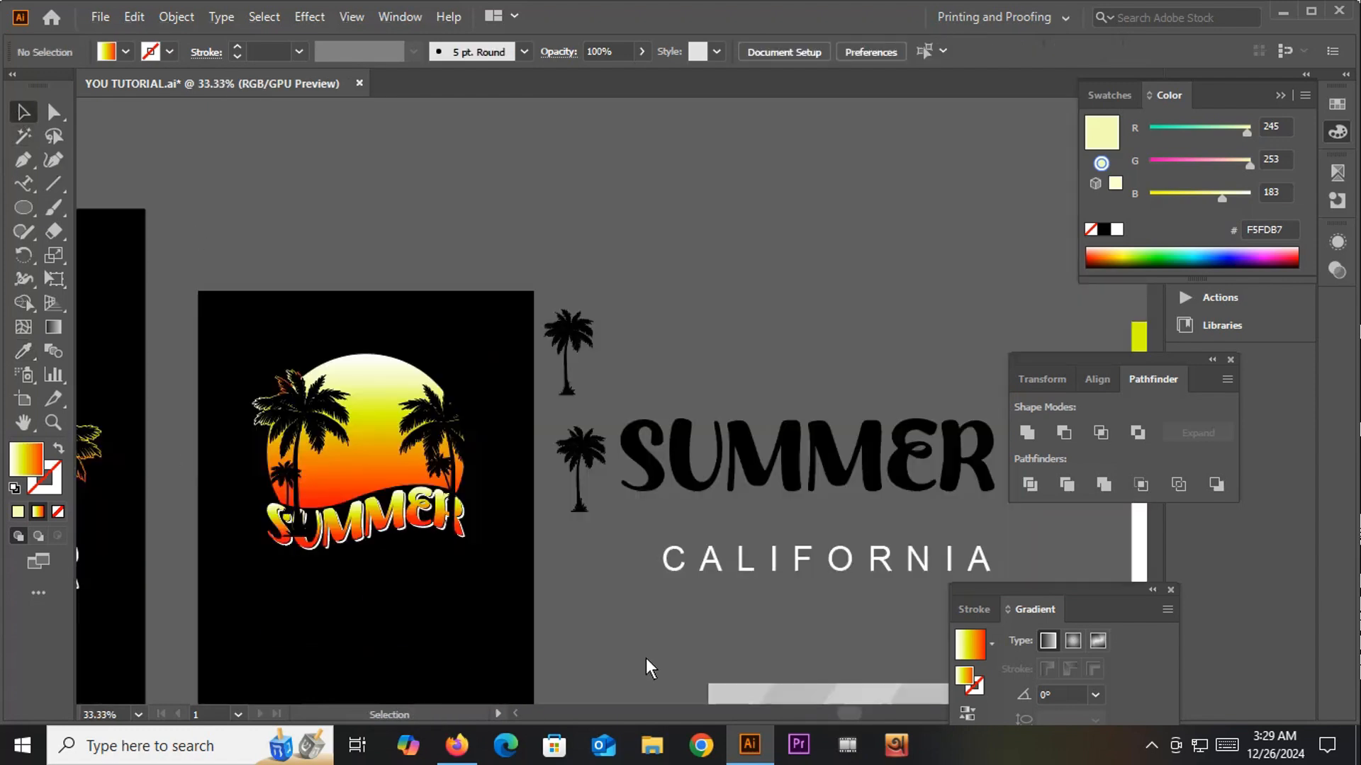
{"action": "left_click_drag", "start_coordinate": [445, 560], "coordinate": [492, 506]}
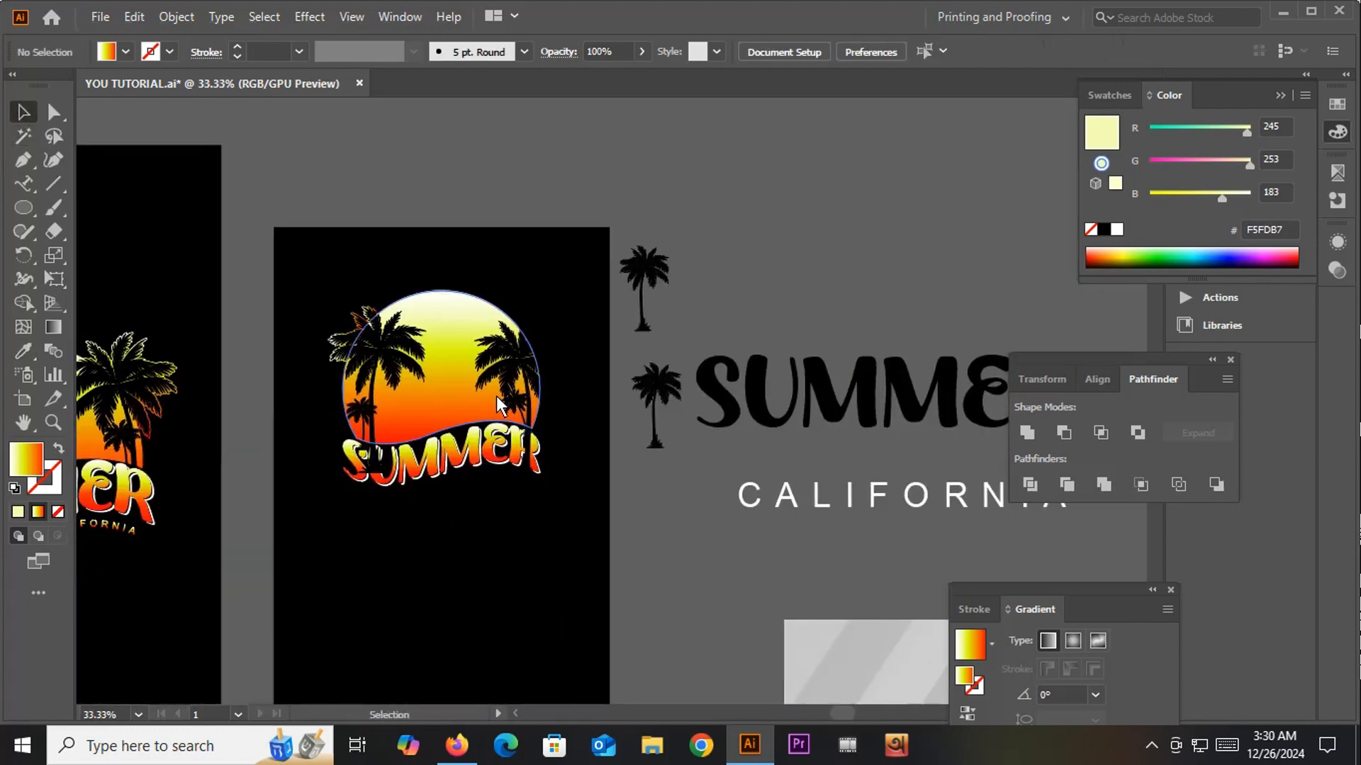
{"action": "scroll", "coordinate": [495, 395], "scroll_direction": "up", "scroll_amount": 3}
{"action": "left_click_drag", "start_coordinate": [746, 424], "coordinate": [705, 441]}
{"action": "left_click", "coordinate": [516, 293]}
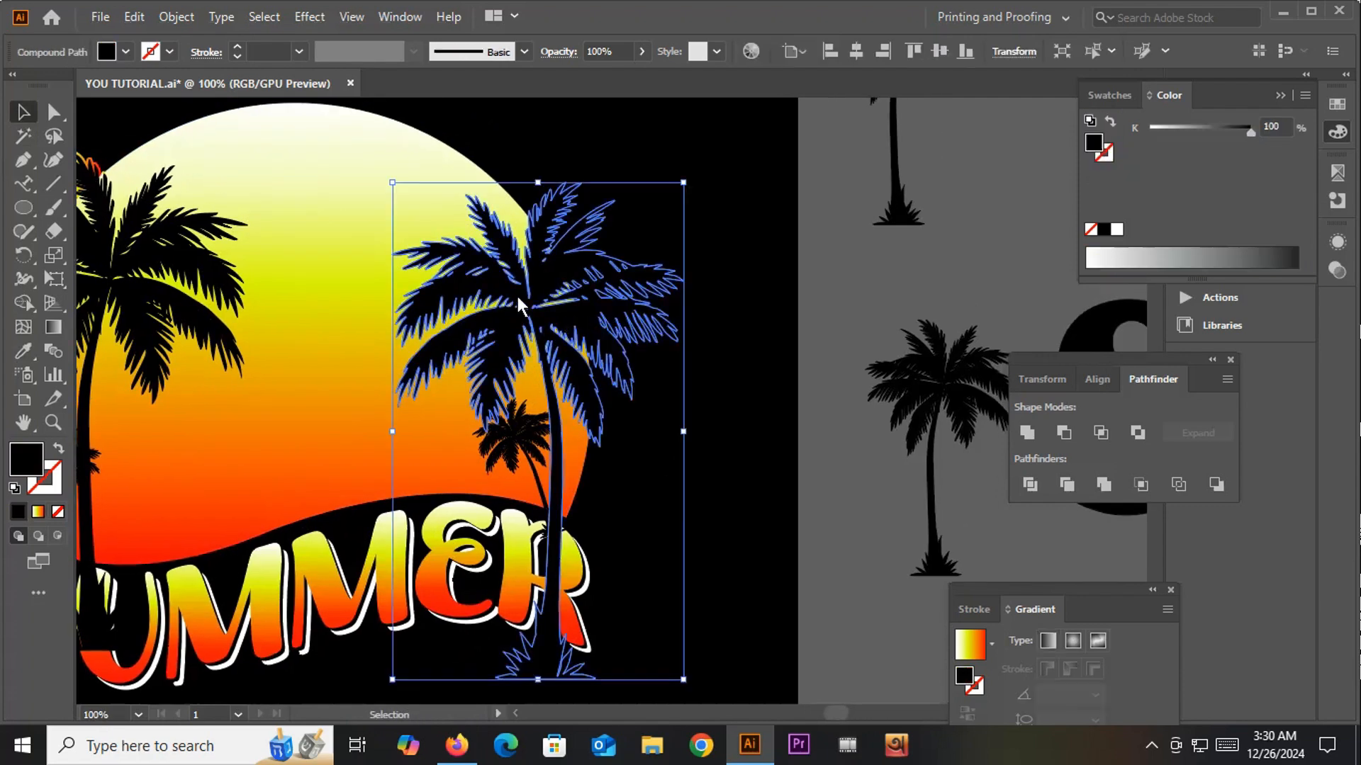
{"action": "left_click_drag", "start_coordinate": [771, 351], "coordinate": [759, 369]}
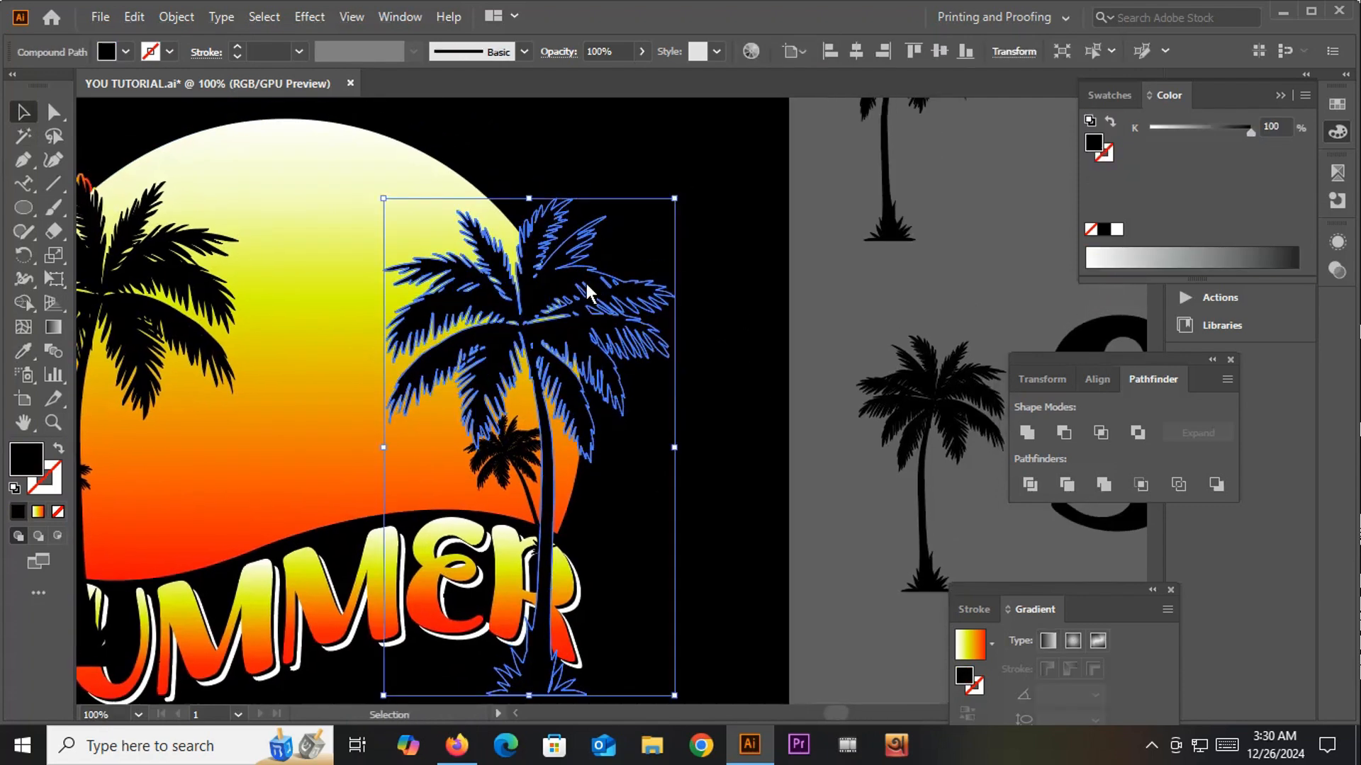
{"action": "left_click", "coordinate": [760, 274]}
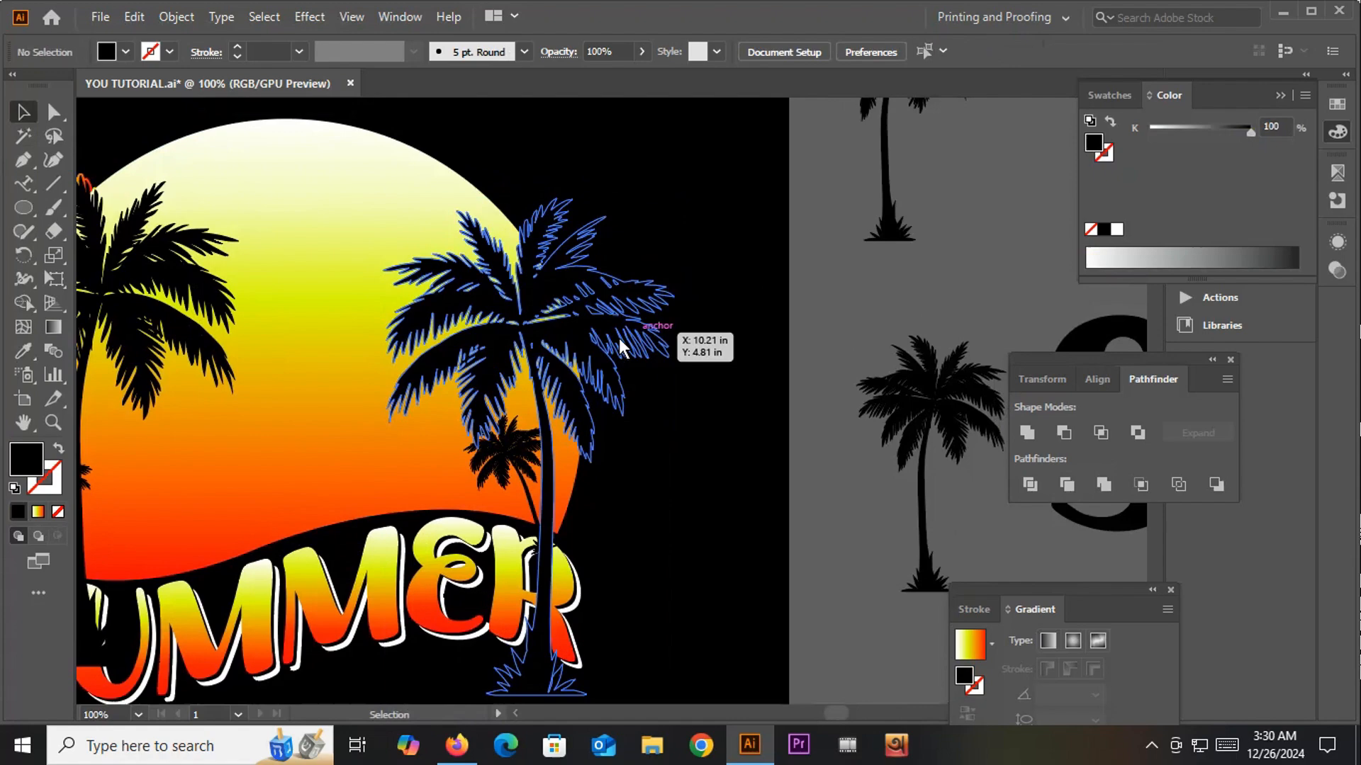
{"action": "left_click", "coordinate": [561, 304]}
{"action": "scroll", "coordinate": [563, 318], "scroll_direction": "down", "scroll_amount": 3}
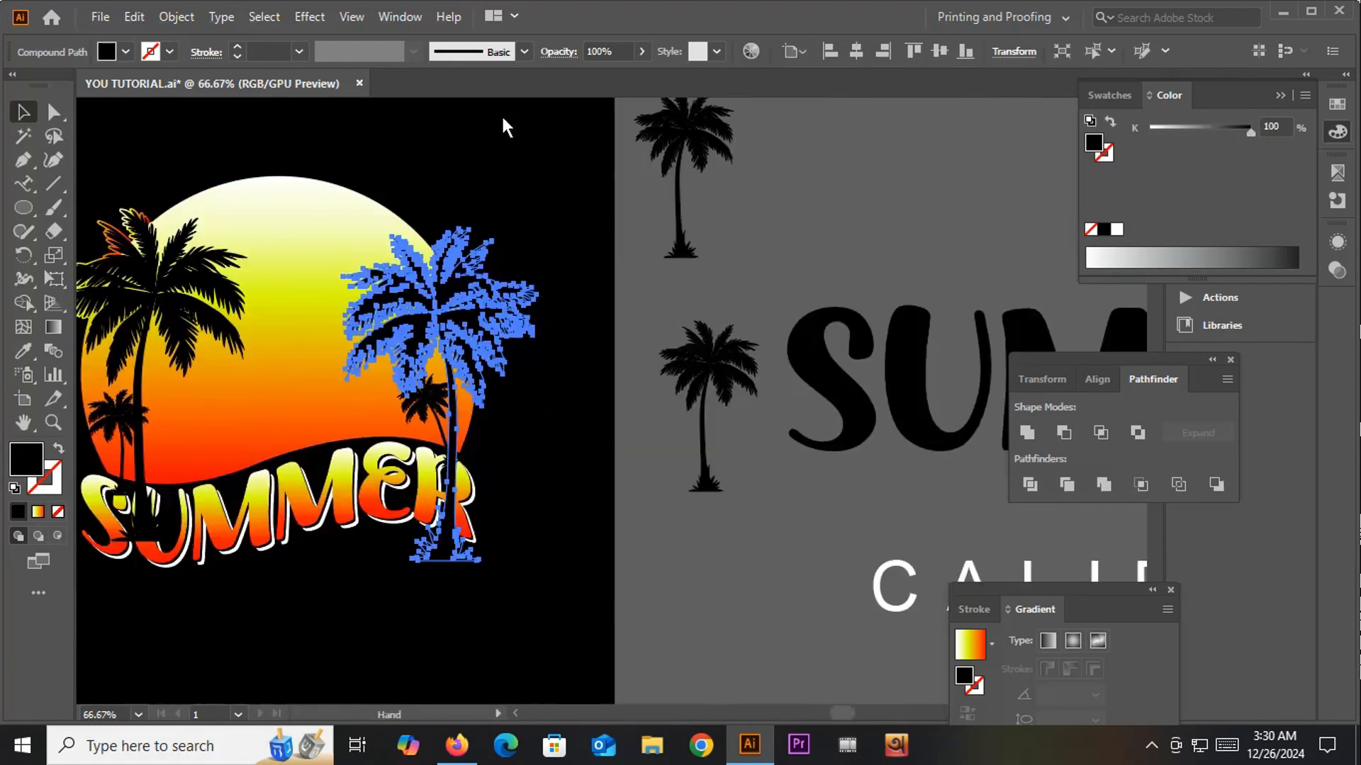
{"action": "left_click", "coordinate": [500, 114]}
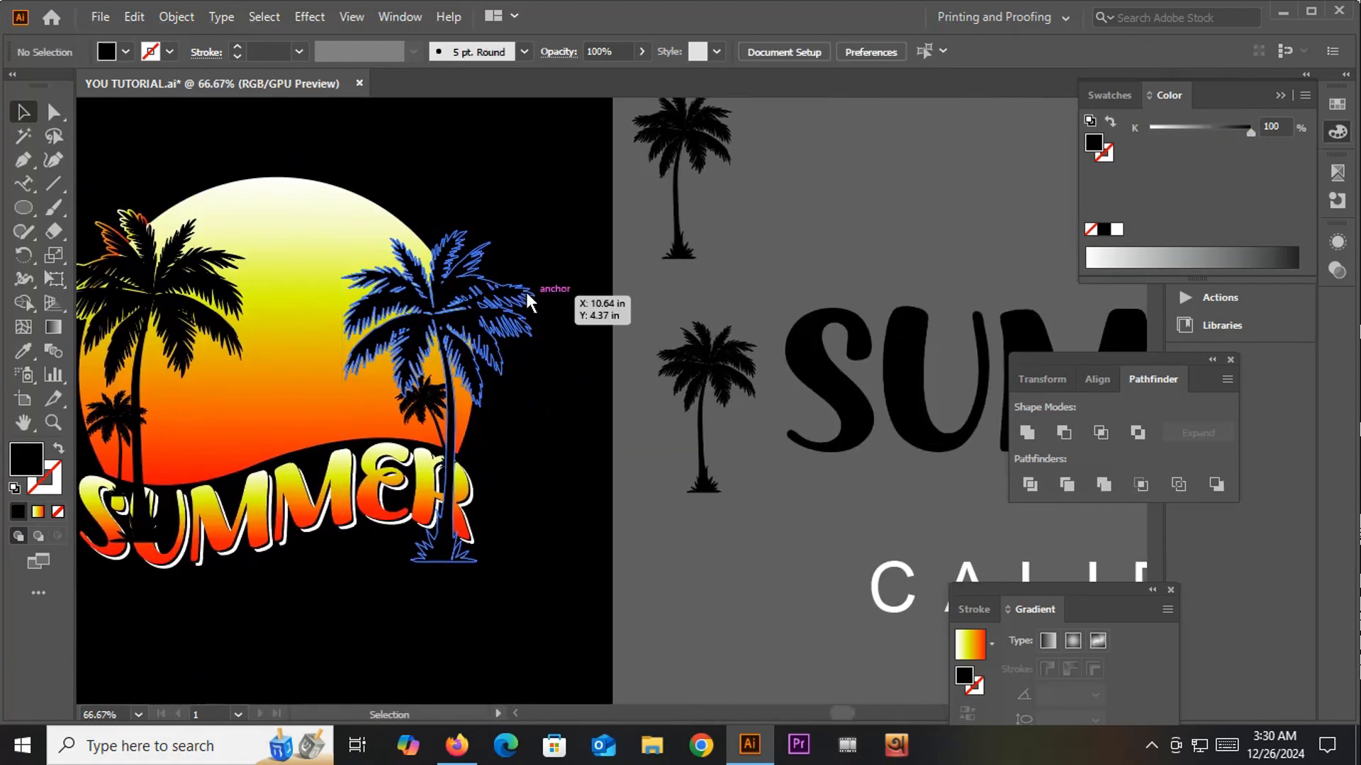
{"action": "left_click", "coordinate": [459, 278]}
{"action": "scroll", "coordinate": [460, 277], "scroll_direction": "up", "scroll_amount": 2}
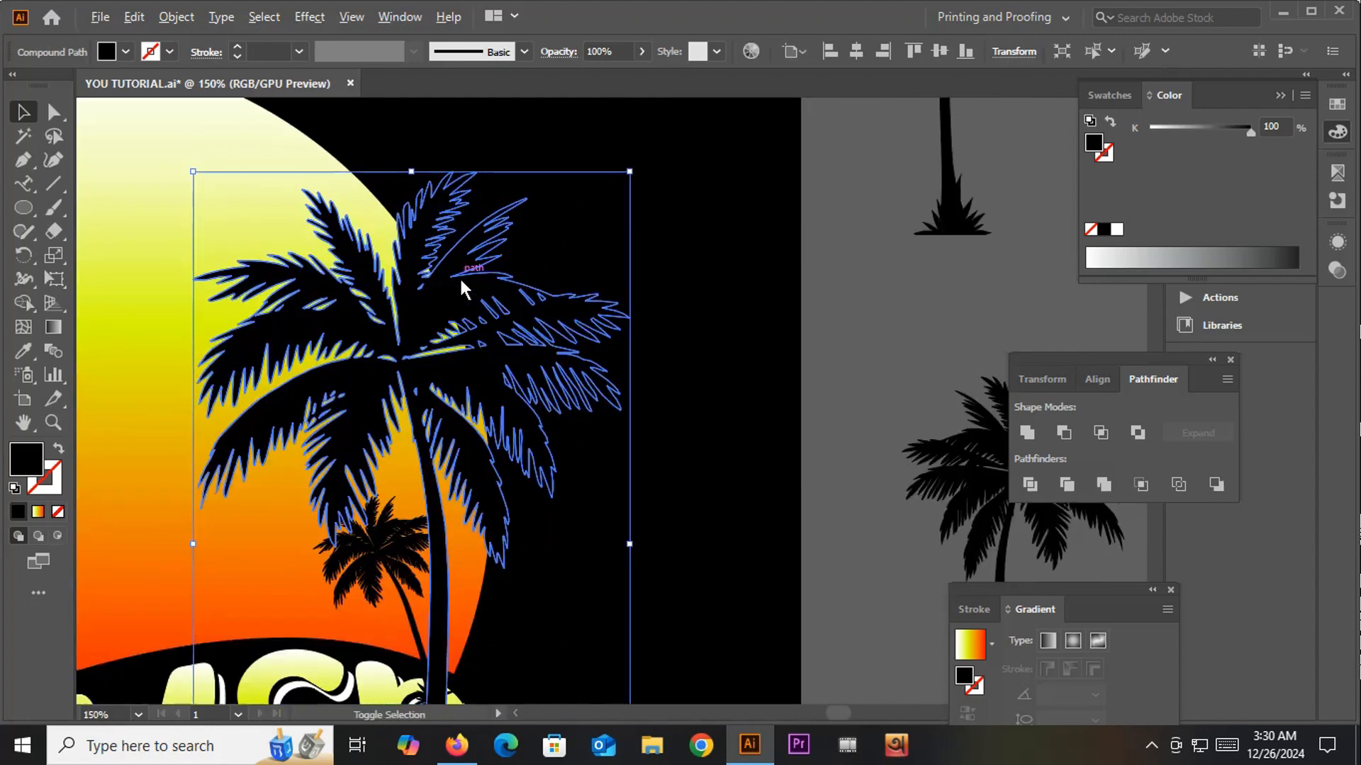
{"action": "left_click", "coordinate": [164, 21]}
{"action": "mouse_move", "coordinate": [243, 485]}
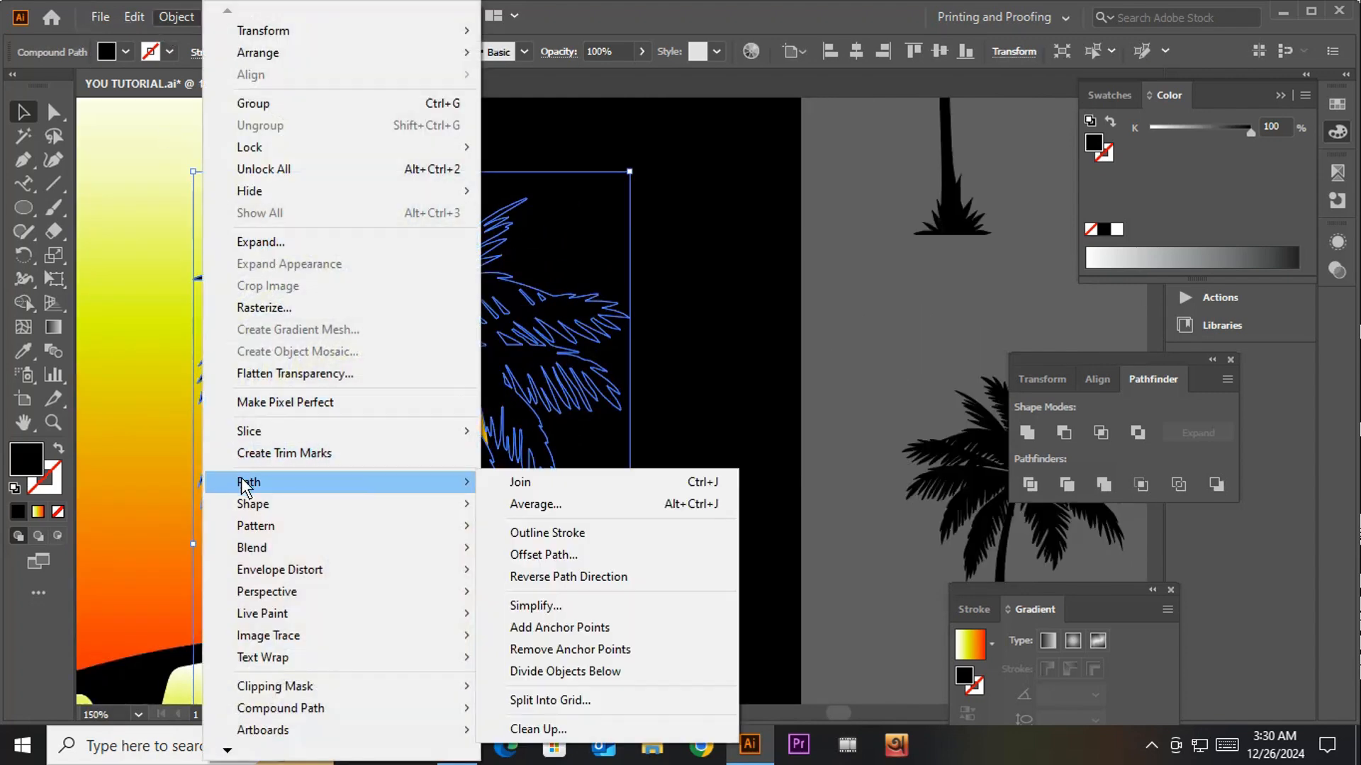
{"action": "left_click", "coordinate": [541, 554]}
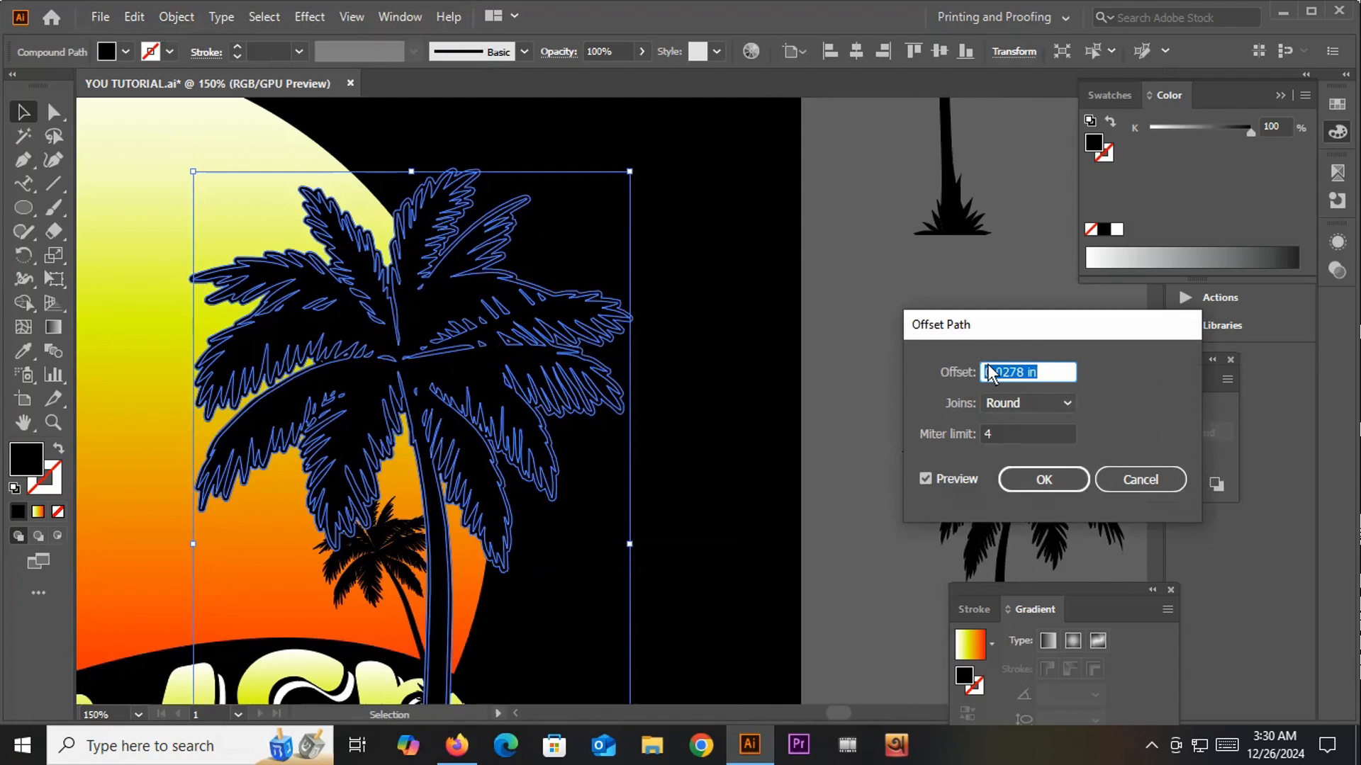
{"action": "left_click", "coordinate": [1040, 478]}
Step: Recolour the right large palm's offset outline to contrast with the black leaves, picking teal 0FD3C9 in the Color Picker
{"action": "scroll", "coordinate": [836, 397], "scroll_direction": "down", "scroll_amount": 2}
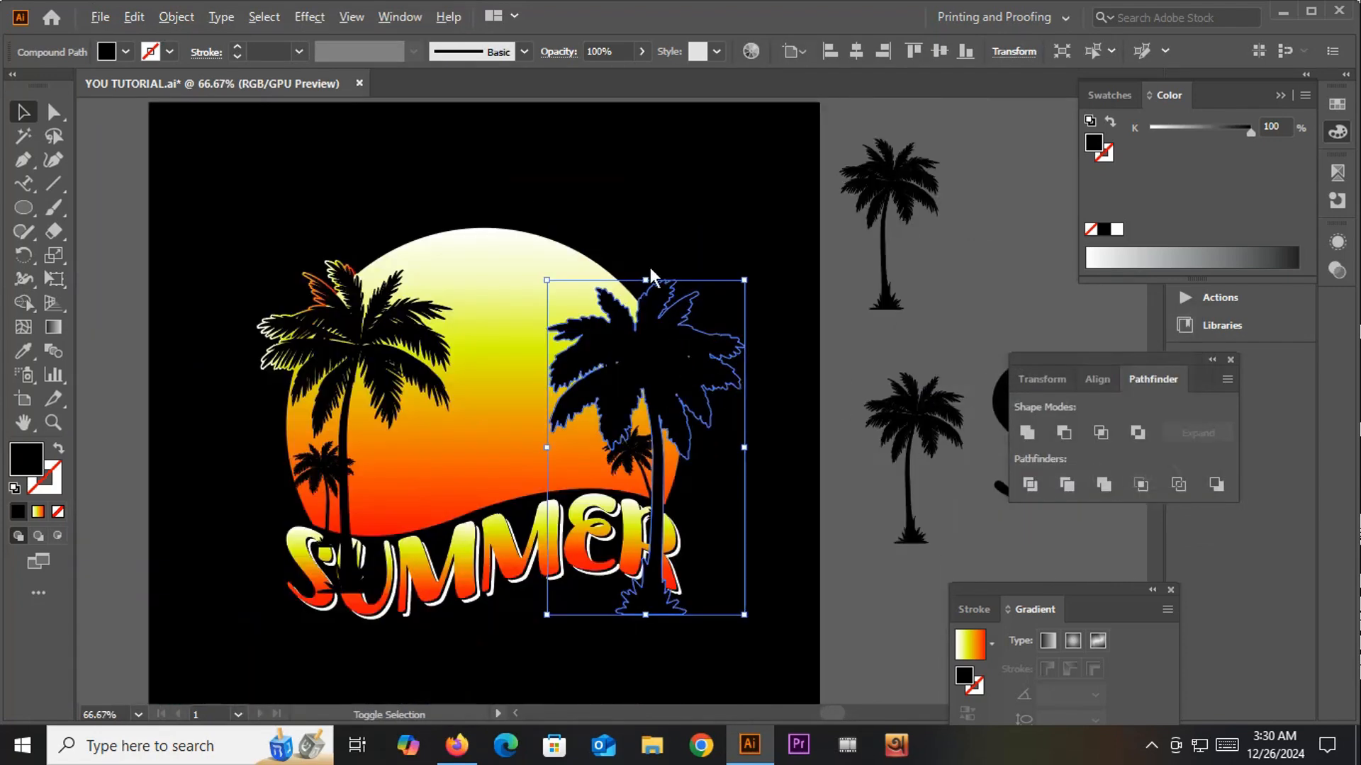
{"action": "scroll", "coordinate": [510, 333], "scroll_direction": "up", "scroll_amount": 1}
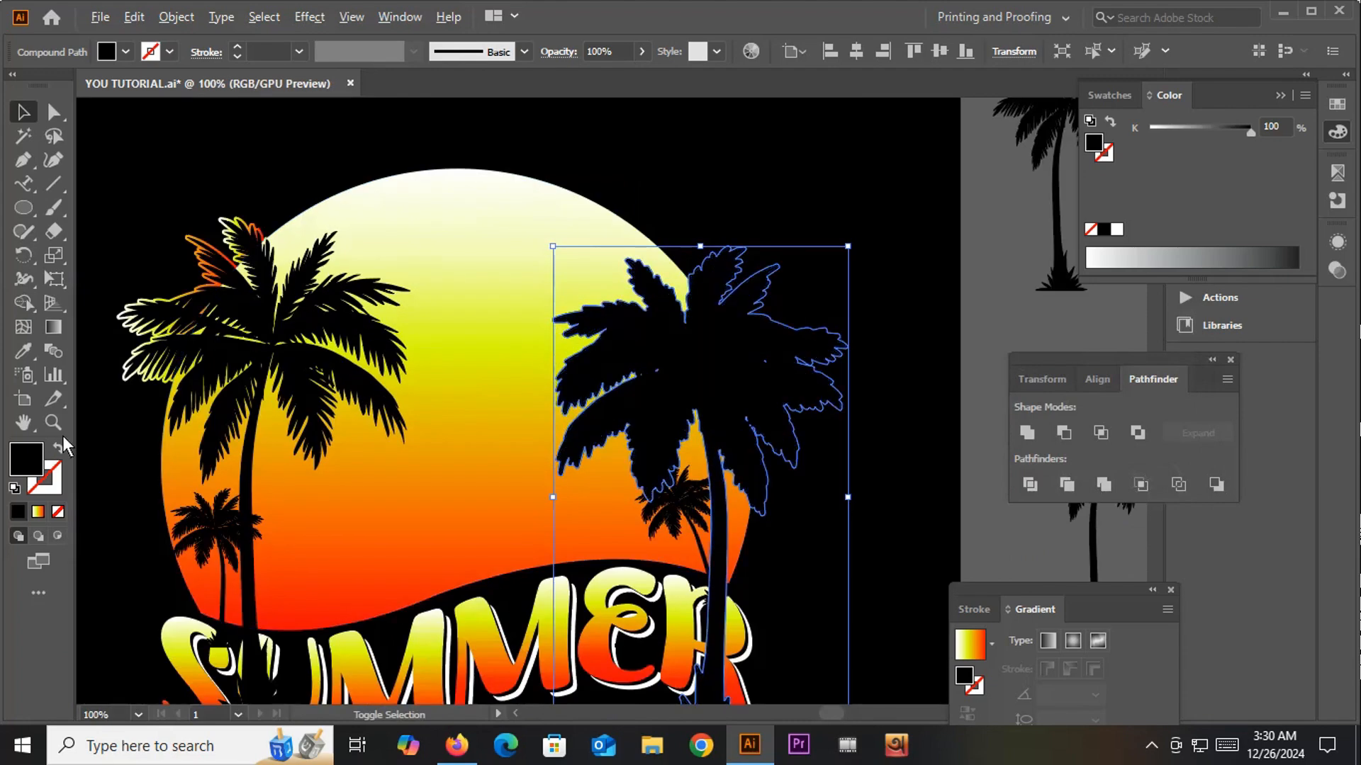
{"action": "double_click", "coordinate": [36, 469]}
{"action": "left_click", "coordinate": [535, 255]}
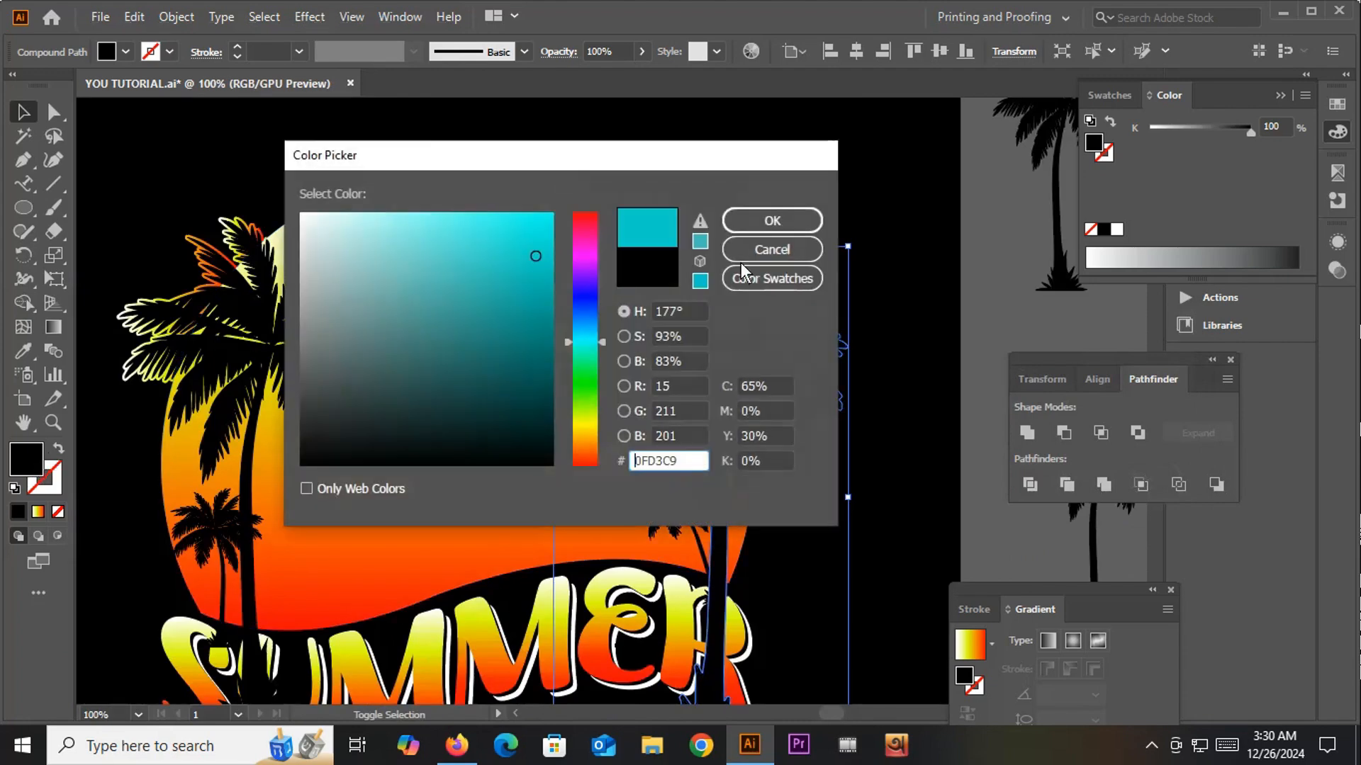
{"action": "left_click", "coordinate": [768, 224]}
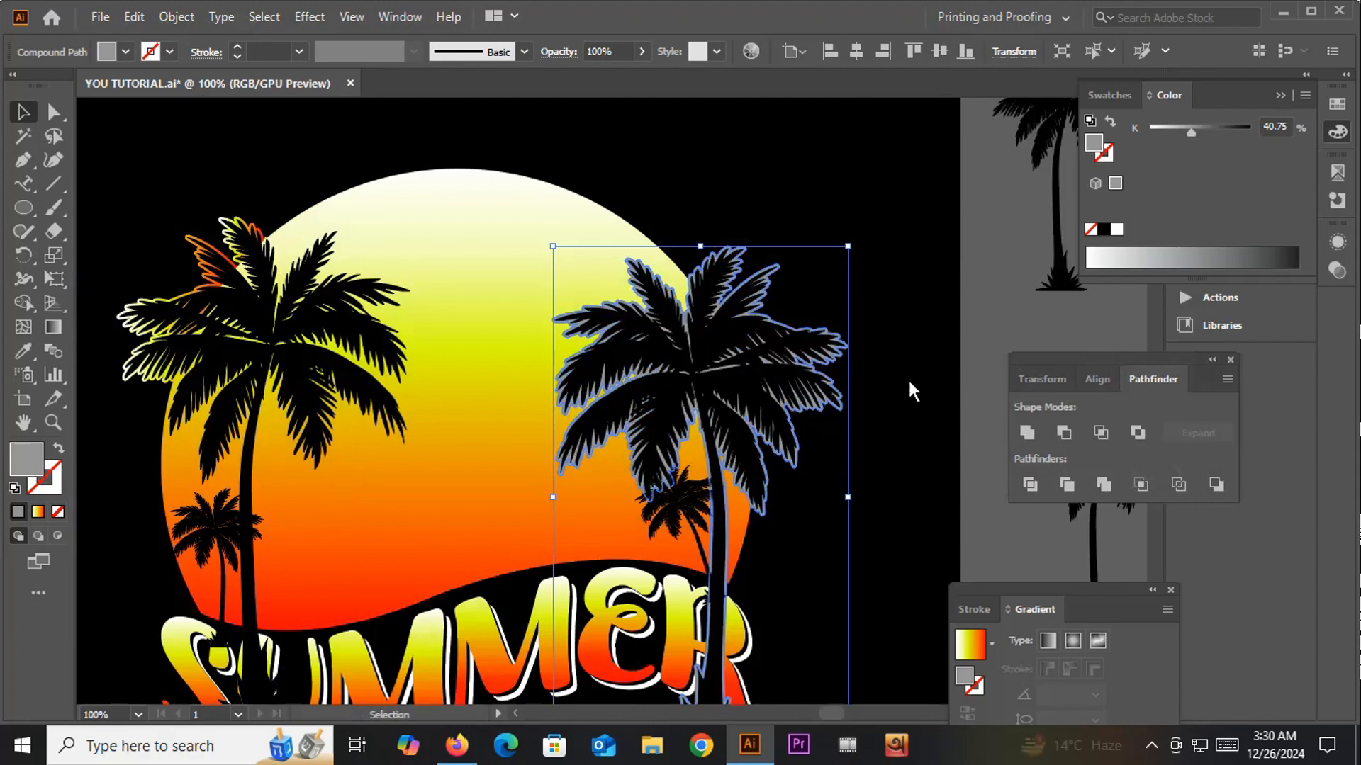
{"action": "scroll", "coordinate": [869, 377], "scroll_direction": "up", "scroll_amount": 3}
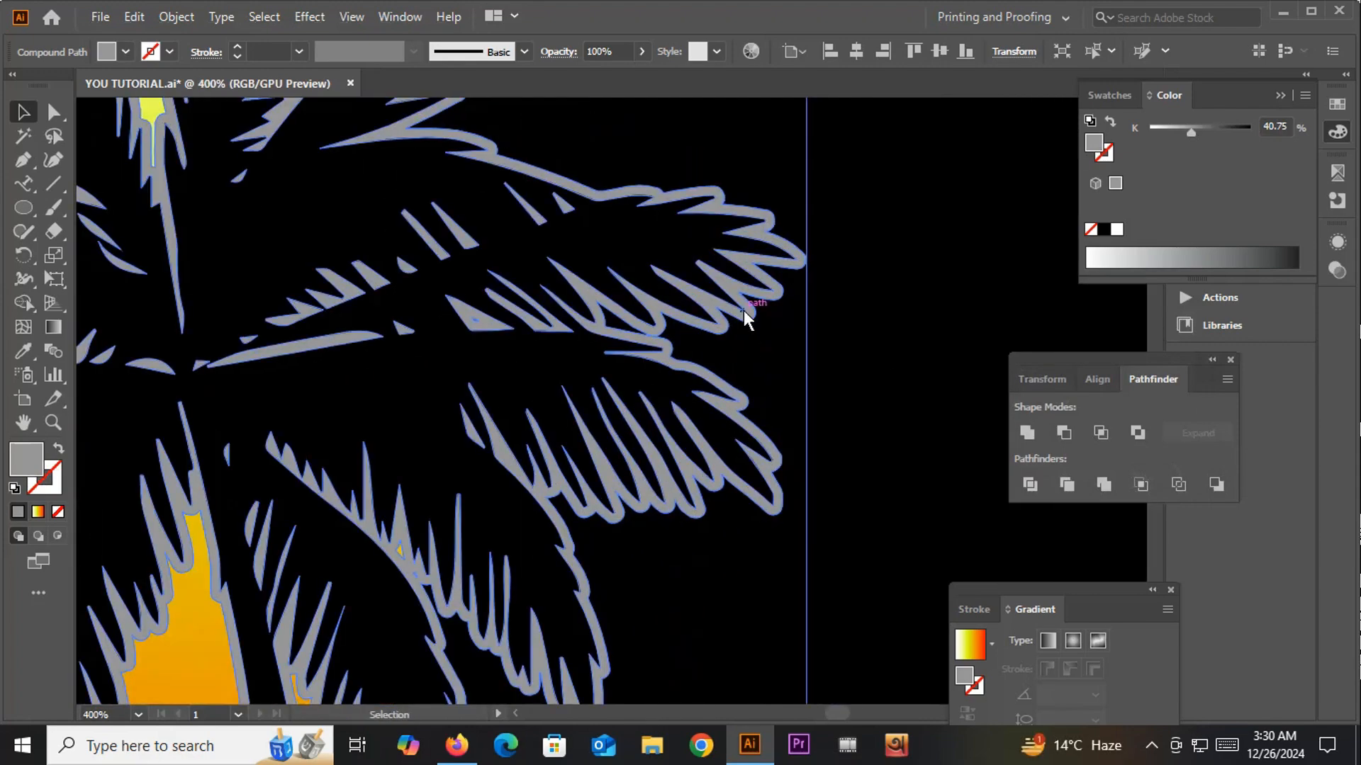
{"action": "scroll", "coordinate": [755, 357], "scroll_direction": "down", "scroll_amount": 2}
{"action": "scroll", "coordinate": [757, 355], "scroll_direction": "down", "scroll_amount": 2}
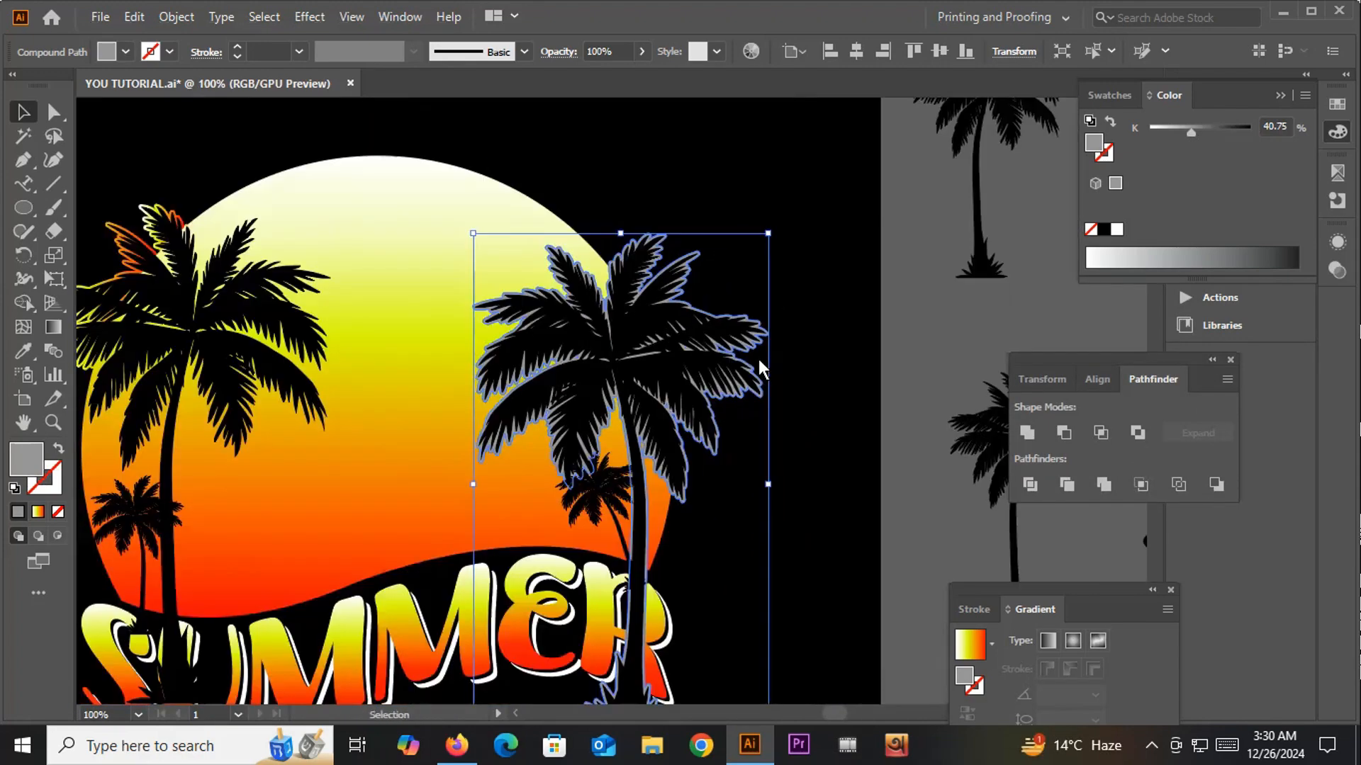
Step: Paste a copy of the gradient sun in front and bring it to the front, covering the palms
{"action": "left_click", "coordinate": [803, 234]}
{"action": "left_click", "coordinate": [347, 204]}
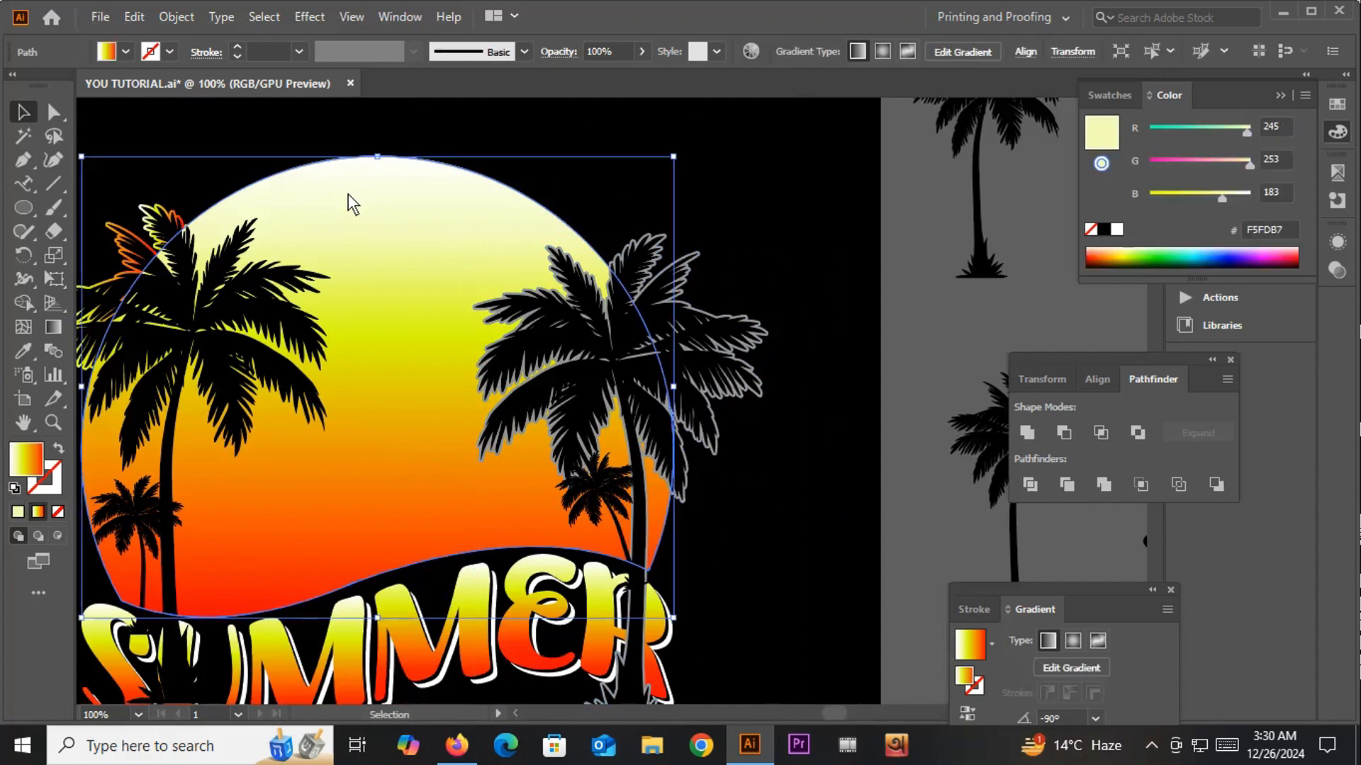
{"action": "right_click", "coordinate": [348, 196]}
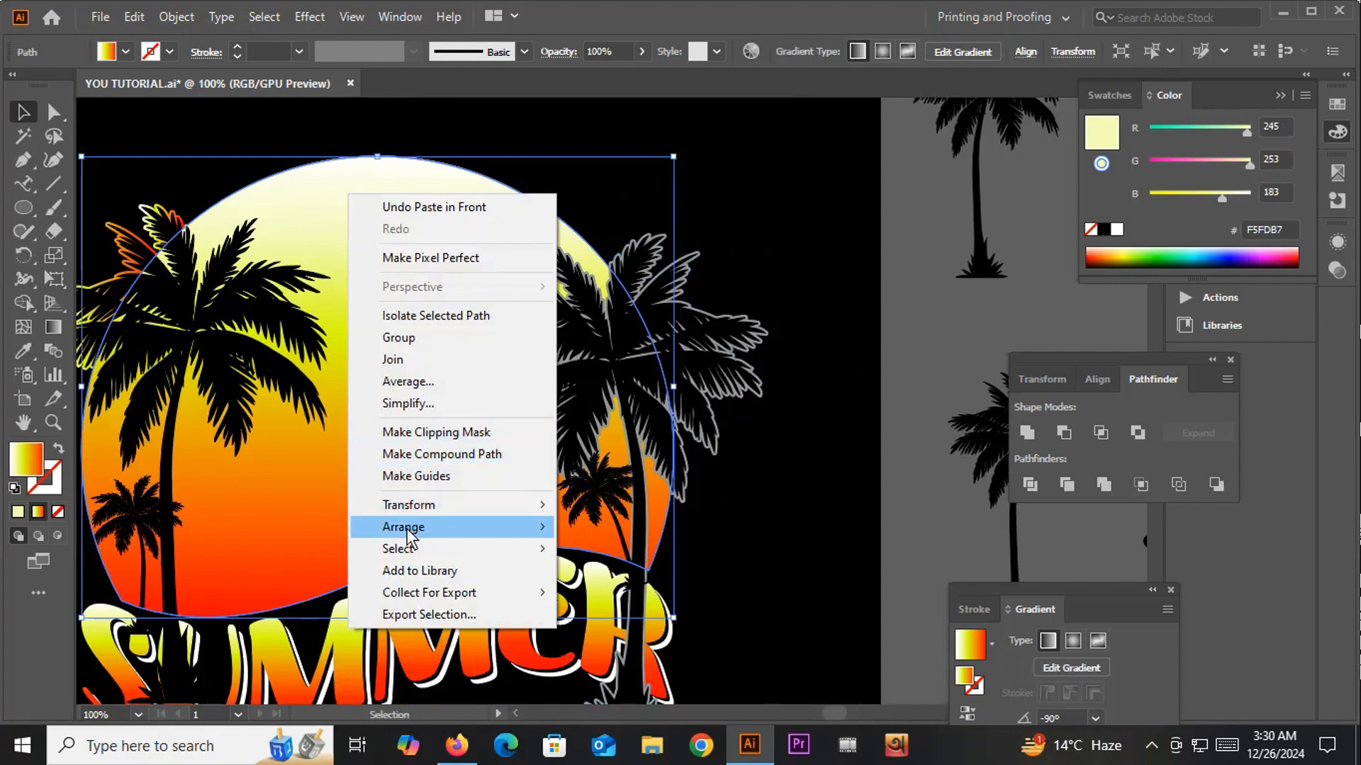
{"action": "mouse_move", "coordinate": [410, 528]}
{"action": "left_click", "coordinate": [671, 527]}
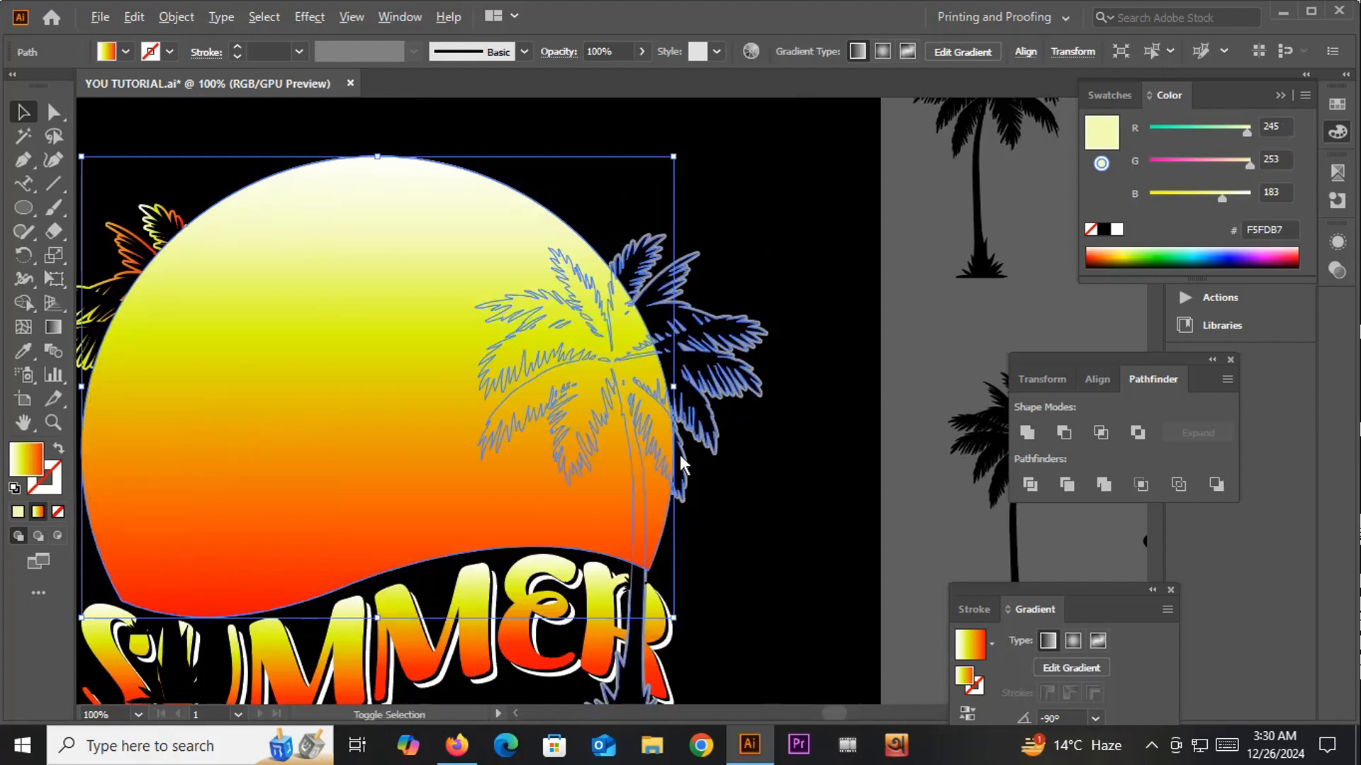
Step: Subtract the sun copy from the right palm's grey offset outline with Minus Front, keeping only the parts outside the sun
{"action": "scroll", "coordinate": [611, 434], "scroll_direction": "up", "scroll_amount": 1}
{"action": "scroll", "coordinate": [798, 470], "scroll_direction": "up", "scroll_amount": 5}
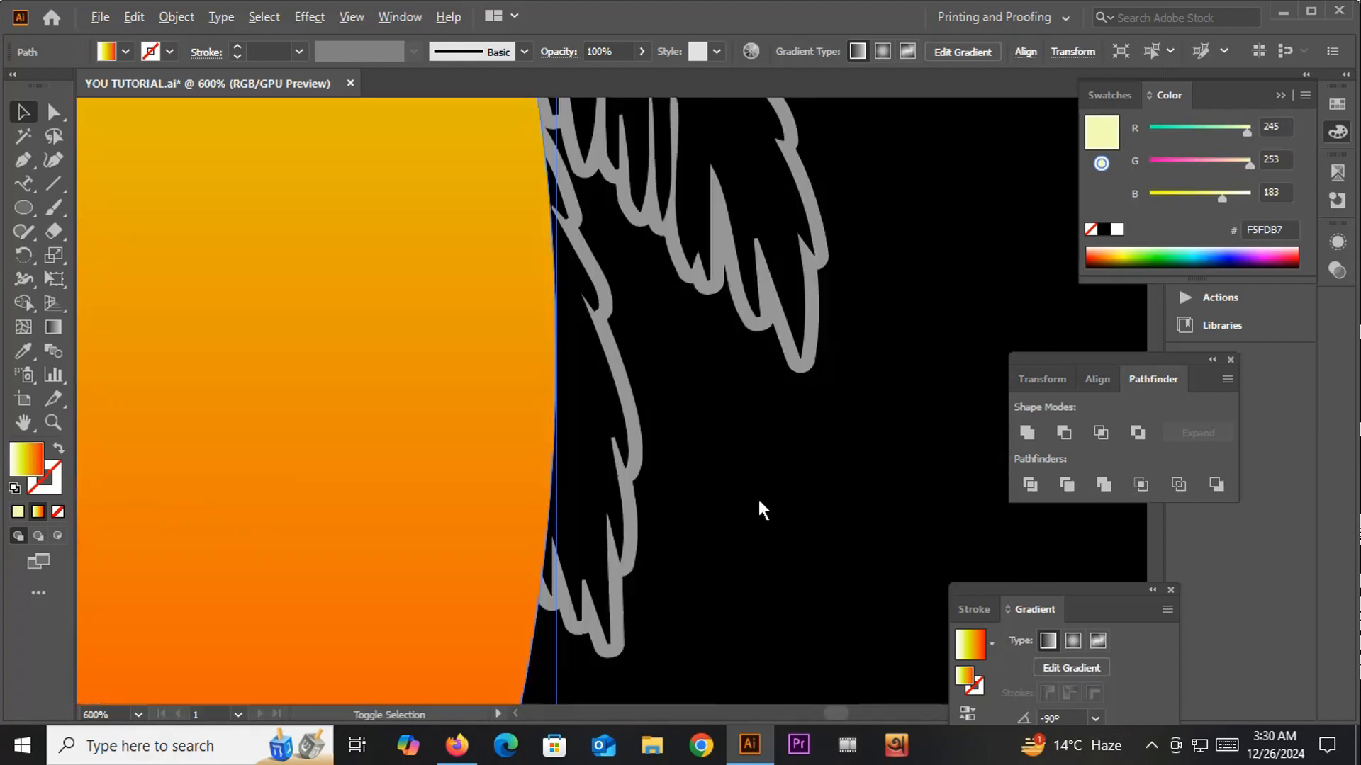
{"action": "left_click", "coordinate": [814, 328], "text": "shift"}
{"action": "scroll", "coordinate": [768, 376], "scroll_direction": "down", "scroll_amount": 5}
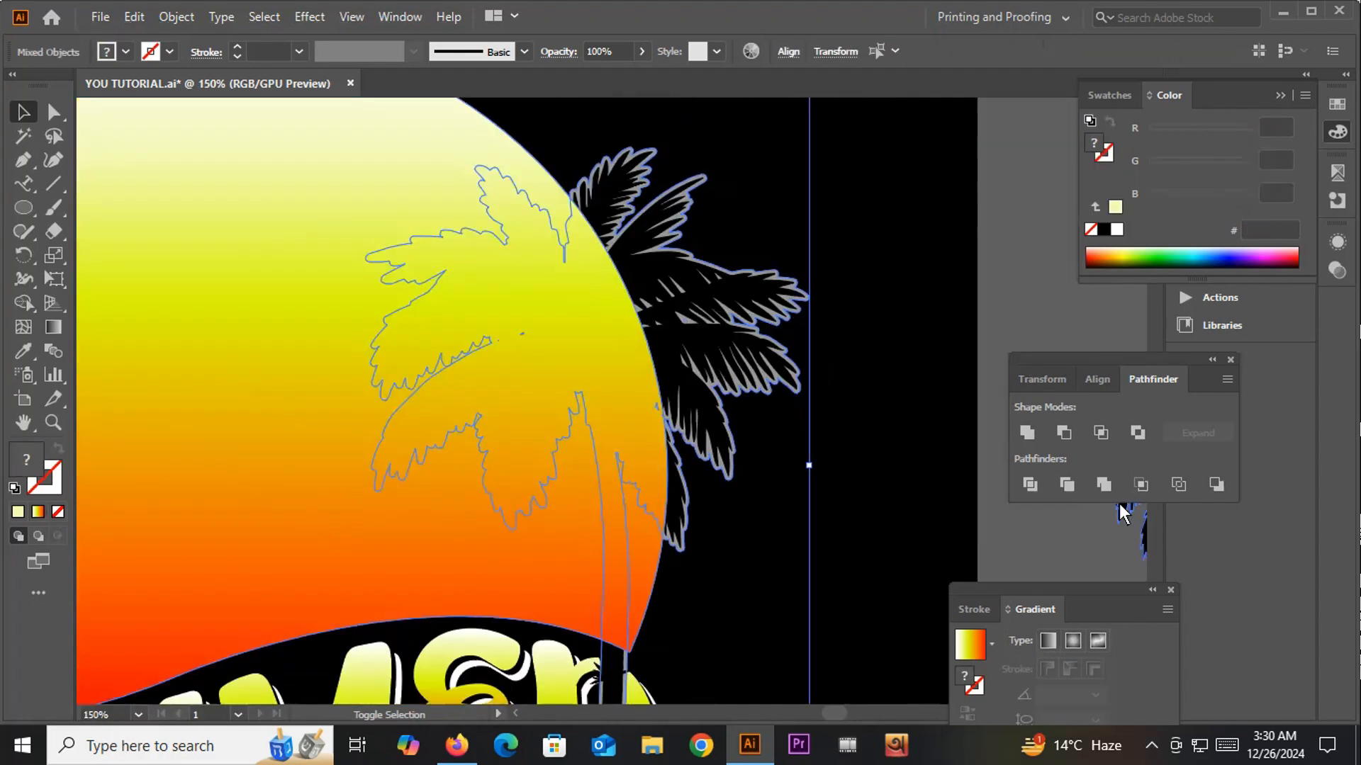
{"action": "left_click", "coordinate": [1063, 432]}
{"action": "scroll", "coordinate": [643, 330], "scroll_direction": "down", "scroll_amount": 1}
{"action": "scroll", "coordinate": [643, 330], "scroll_direction": "down", "scroll_amount": 2}
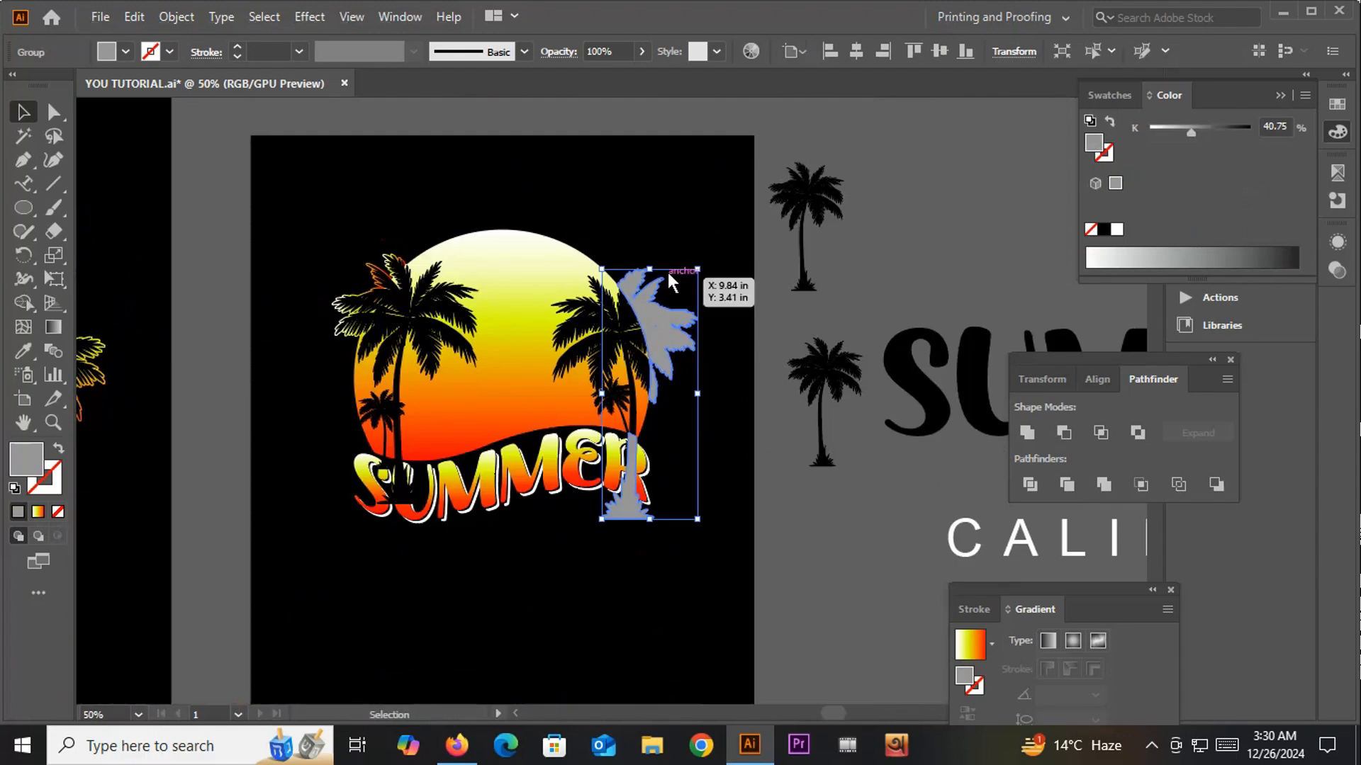
Step: Erase the trunk and base piece of the trimmed grey outline that covers the R of SUMMER, keeping the frond part
{"action": "scroll", "coordinate": [681, 399], "scroll_direction": "up", "scroll_amount": 3}
{"action": "scroll", "coordinate": [641, 297], "scroll_direction": "down", "scroll_amount": 3}
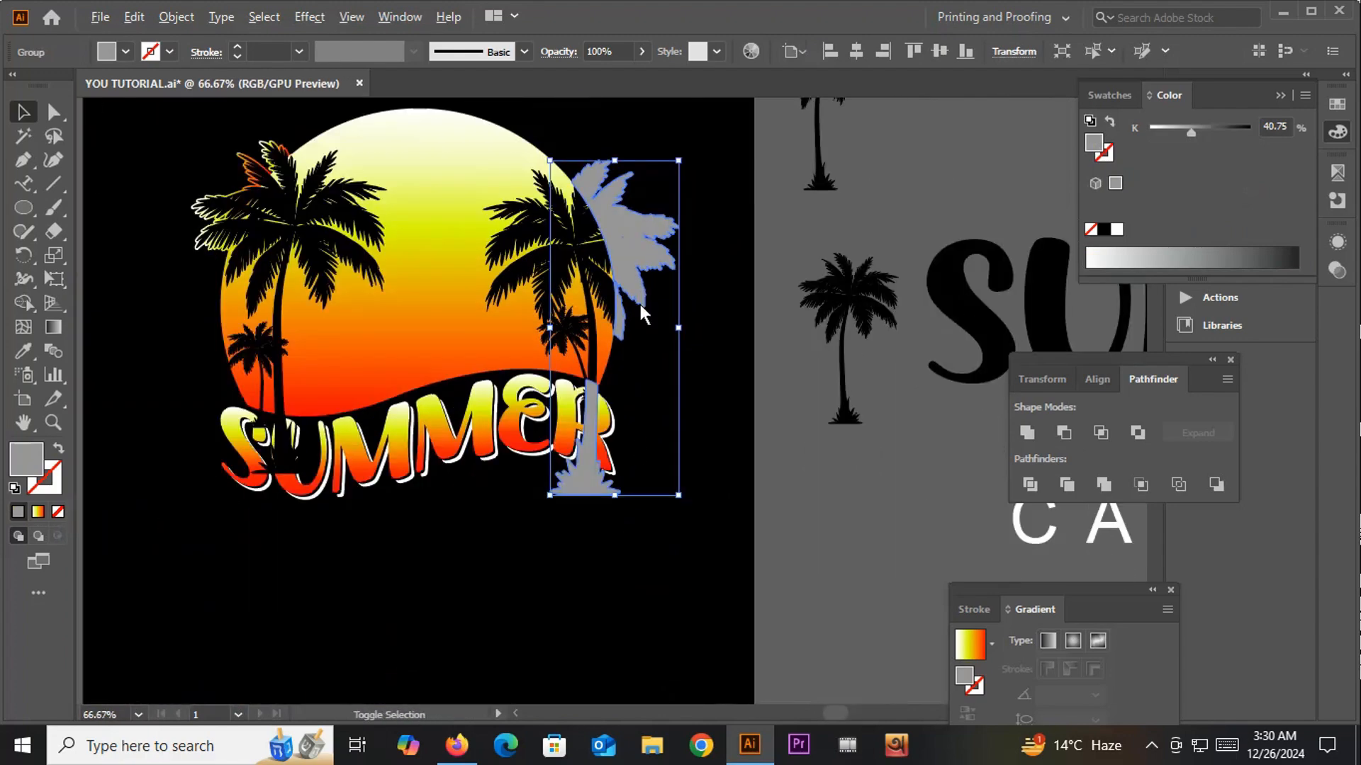
{"action": "scroll", "coordinate": [589, 521], "scroll_direction": "up", "scroll_amount": 4}
{"action": "scroll", "coordinate": [663, 365], "scroll_direction": "down", "scroll_amount": 2}
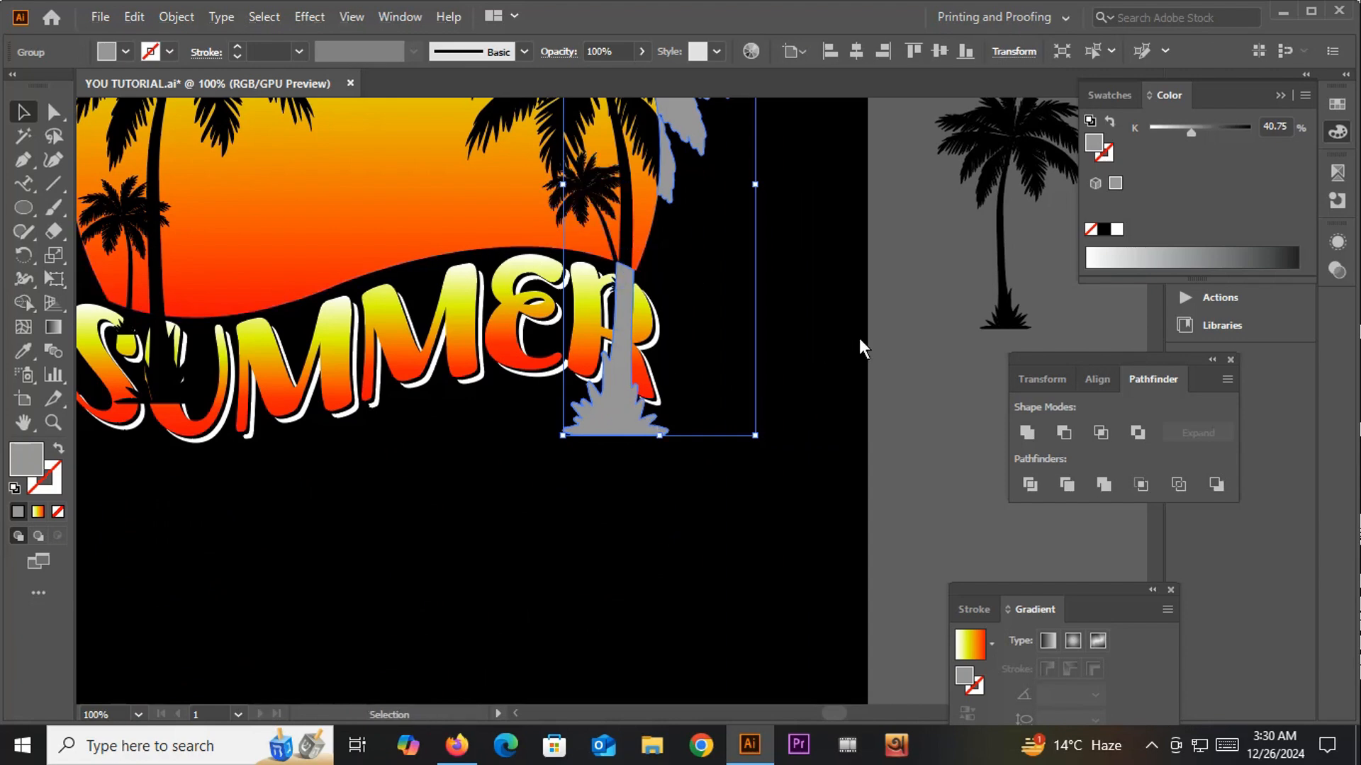
{"action": "left_click", "coordinate": [53, 231]}
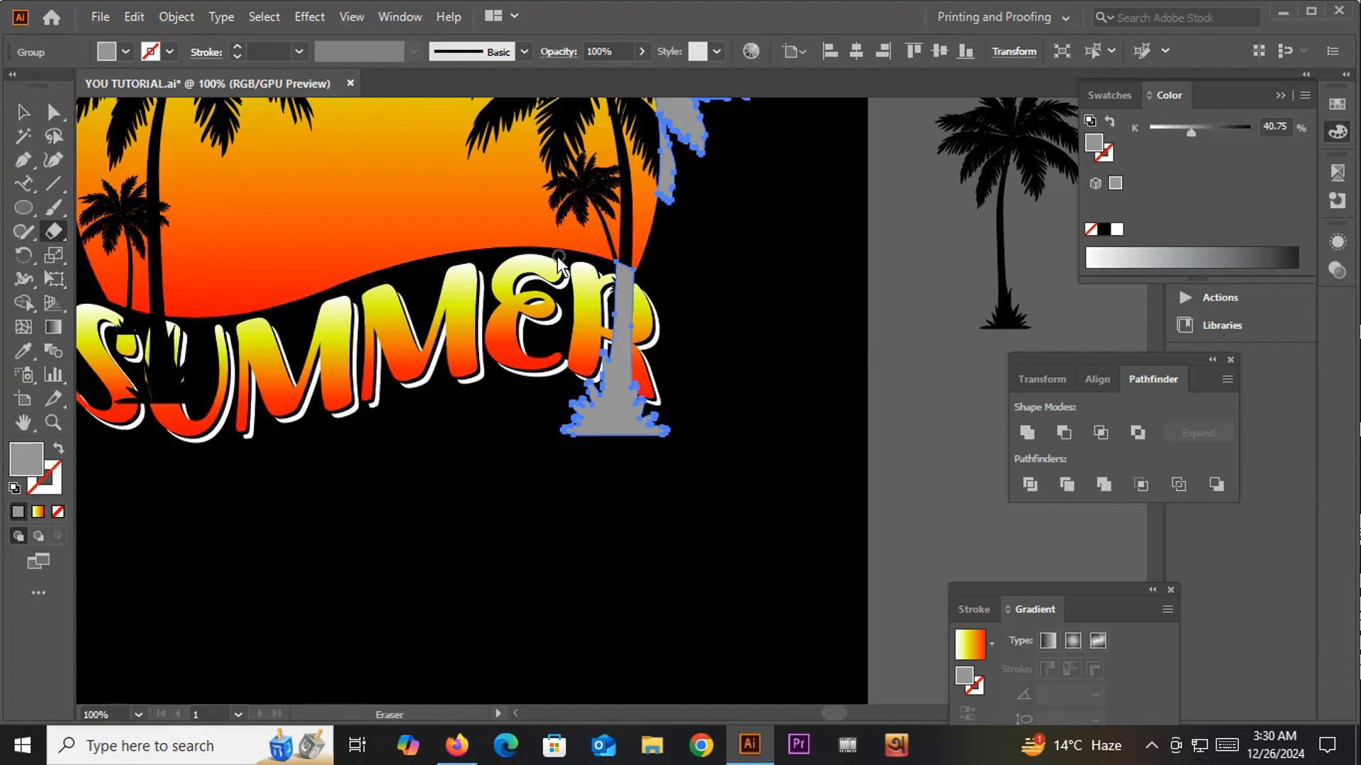
{"action": "mouse_move", "coordinate": [457, 246]}
{"action": "left_mouse_down"}
{"action": "mouse_move", "coordinate": [523, 402]}
{"action": "mouse_move", "coordinate": [577, 448]}
{"action": "mouse_move", "coordinate": [771, 509]}
{"action": "left_mouse_up"}
{"action": "scroll", "coordinate": [770, 509], "scroll_direction": "down", "scroll_amount": 1}
{"action": "scroll", "coordinate": [737, 489], "scroll_direction": "up", "scroll_amount": 2}
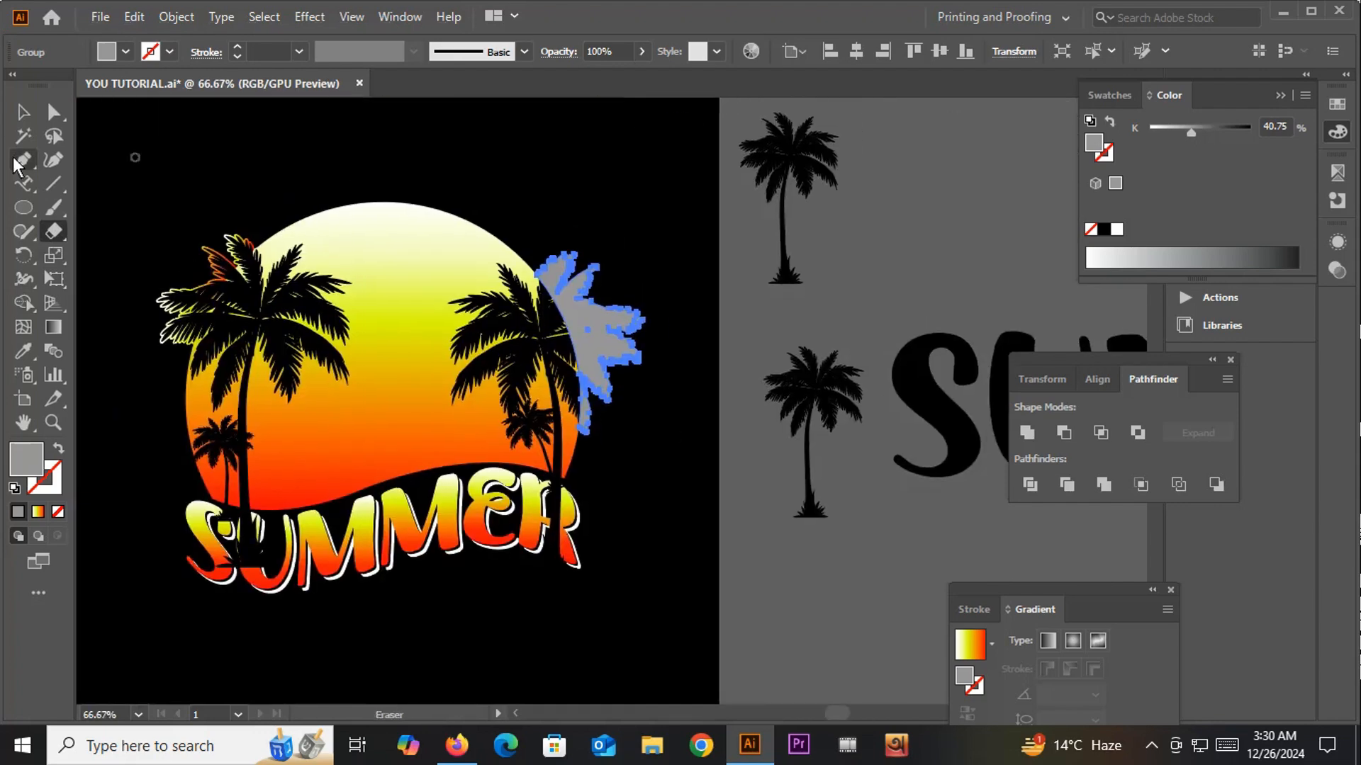
Step: Place the trimmed grey frond outline behind the black right large palm so it edges the leaves outside the sun
{"action": "left_click", "coordinate": [21, 112]}
{"action": "left_click", "coordinate": [660, 297]}
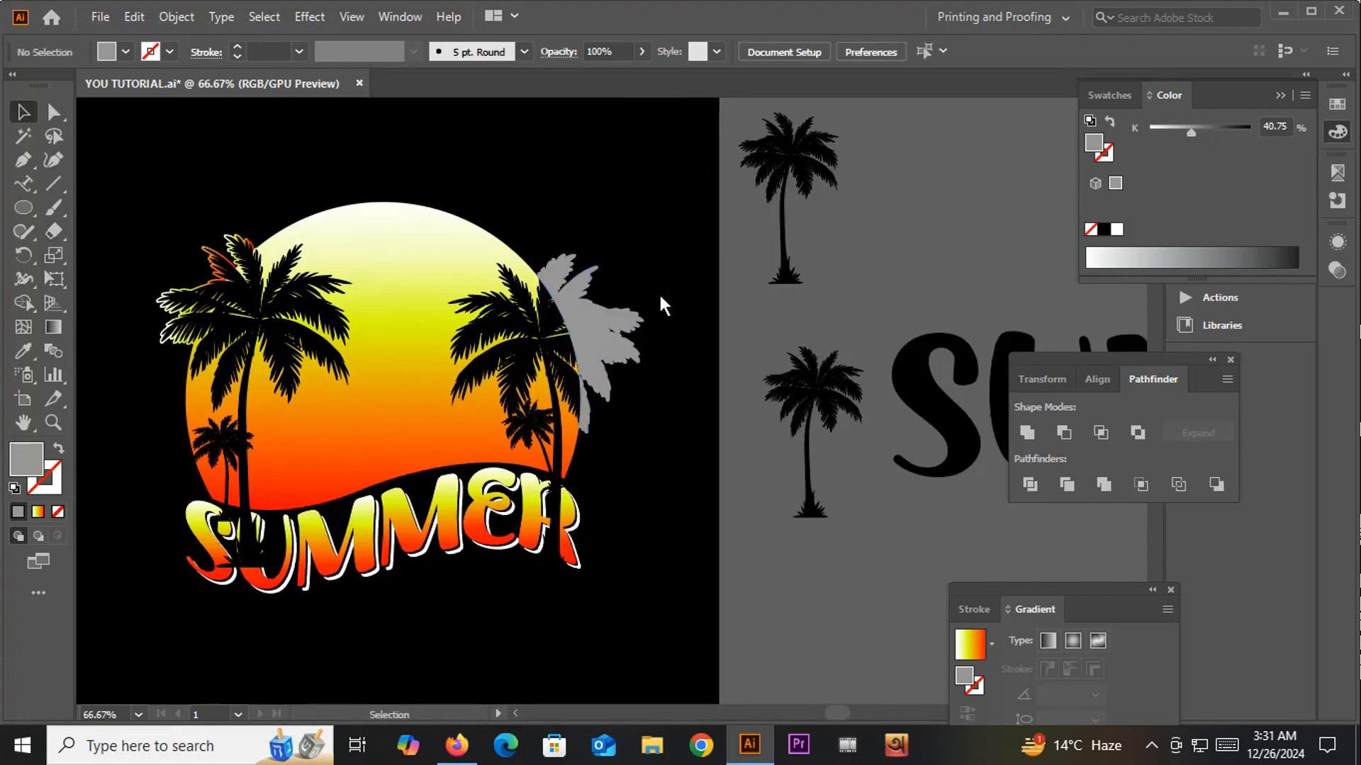
{"action": "left_click", "coordinate": [598, 320]}
{"action": "key", "text": "Delete"}
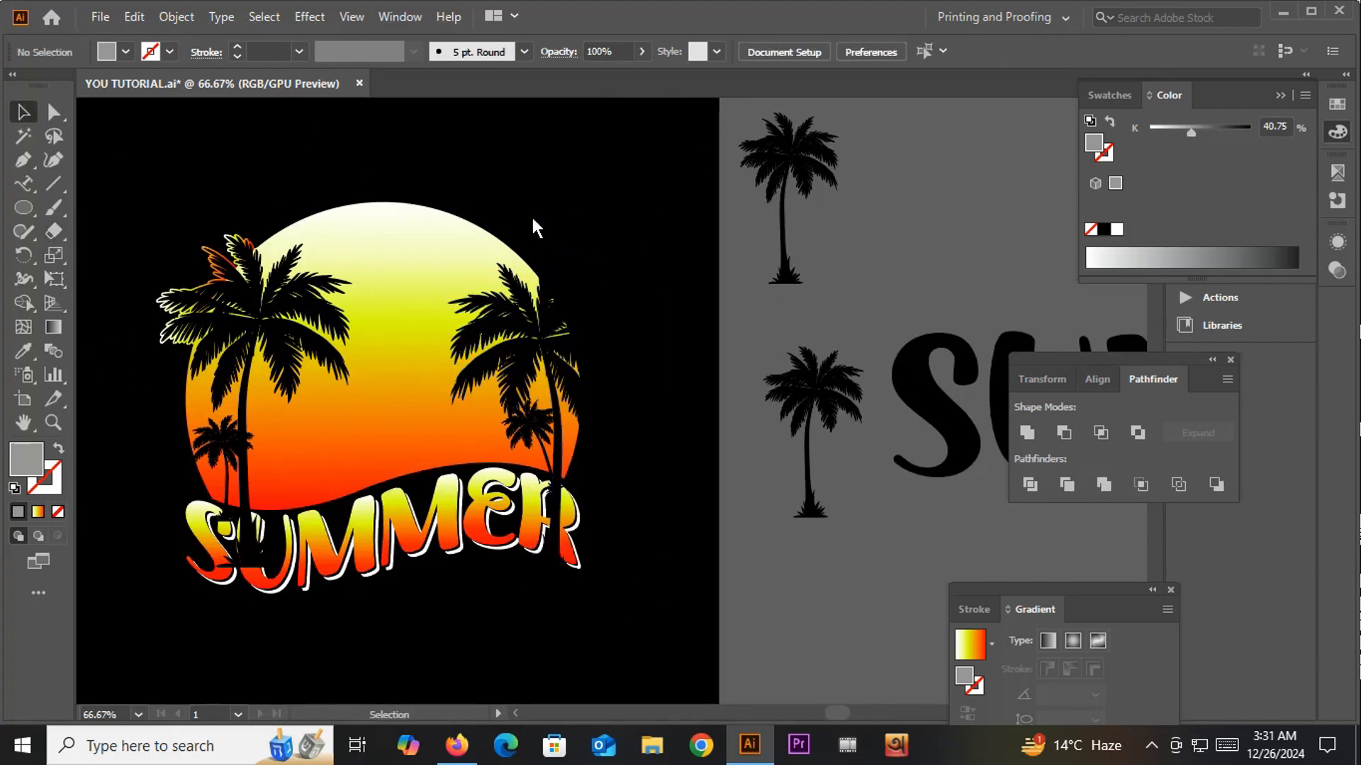
{"action": "left_click_drag", "start_coordinate": [501, 178], "coordinate": [623, 388]}
{"action": "key", "text": "a"}
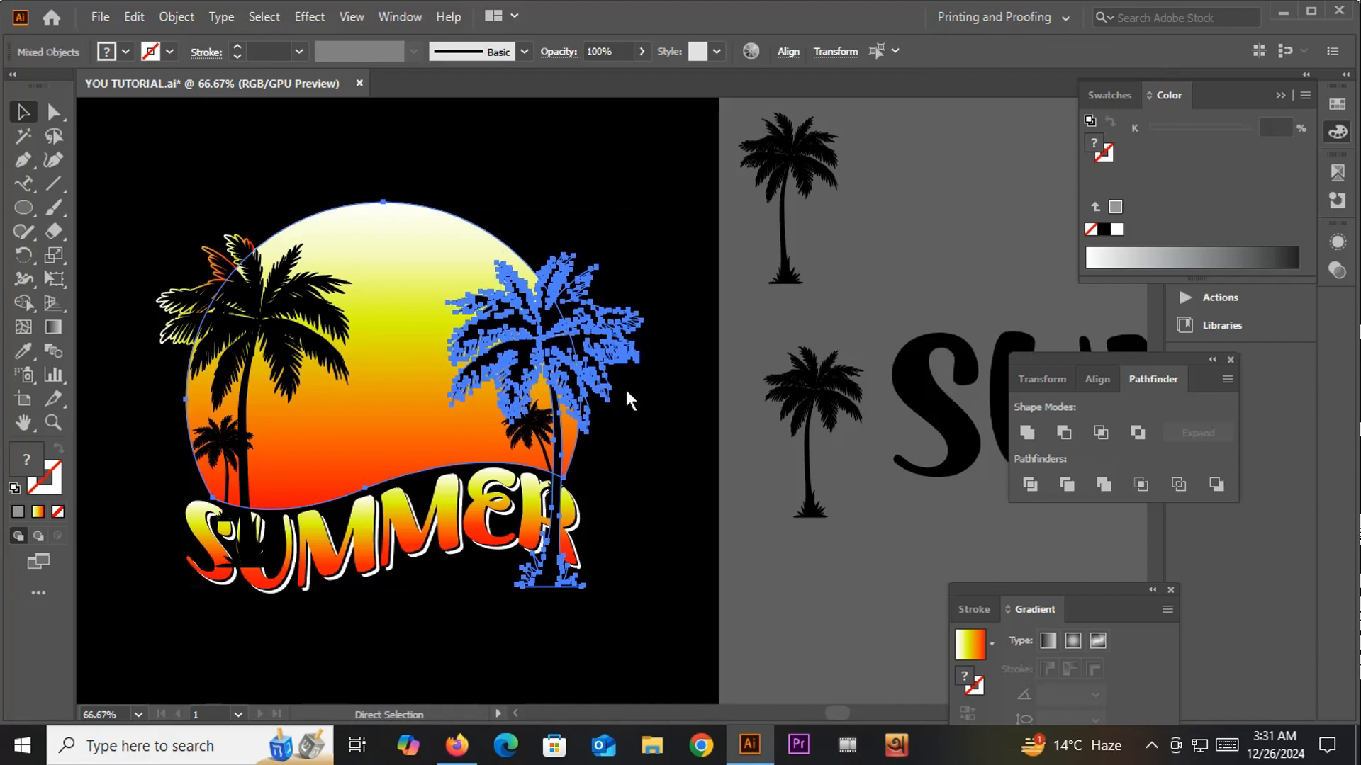
{"action": "key", "text": "ctrl+z"}
Step: Fill the trimmed frond outline of the right large palm with the sun's gradient using the Eyedropper
{"action": "key", "text": "i"}
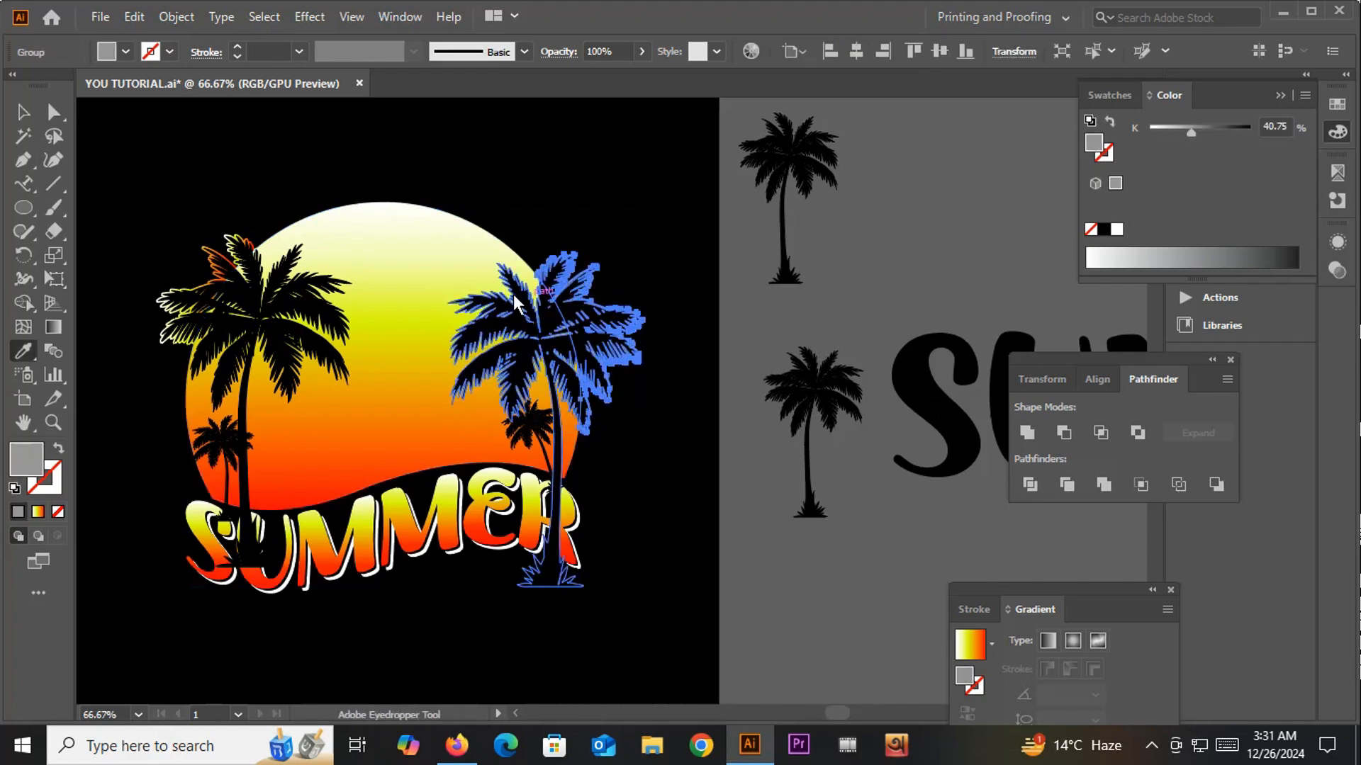
{"action": "left_click", "coordinate": [403, 267]}
{"action": "key", "text": "v"}
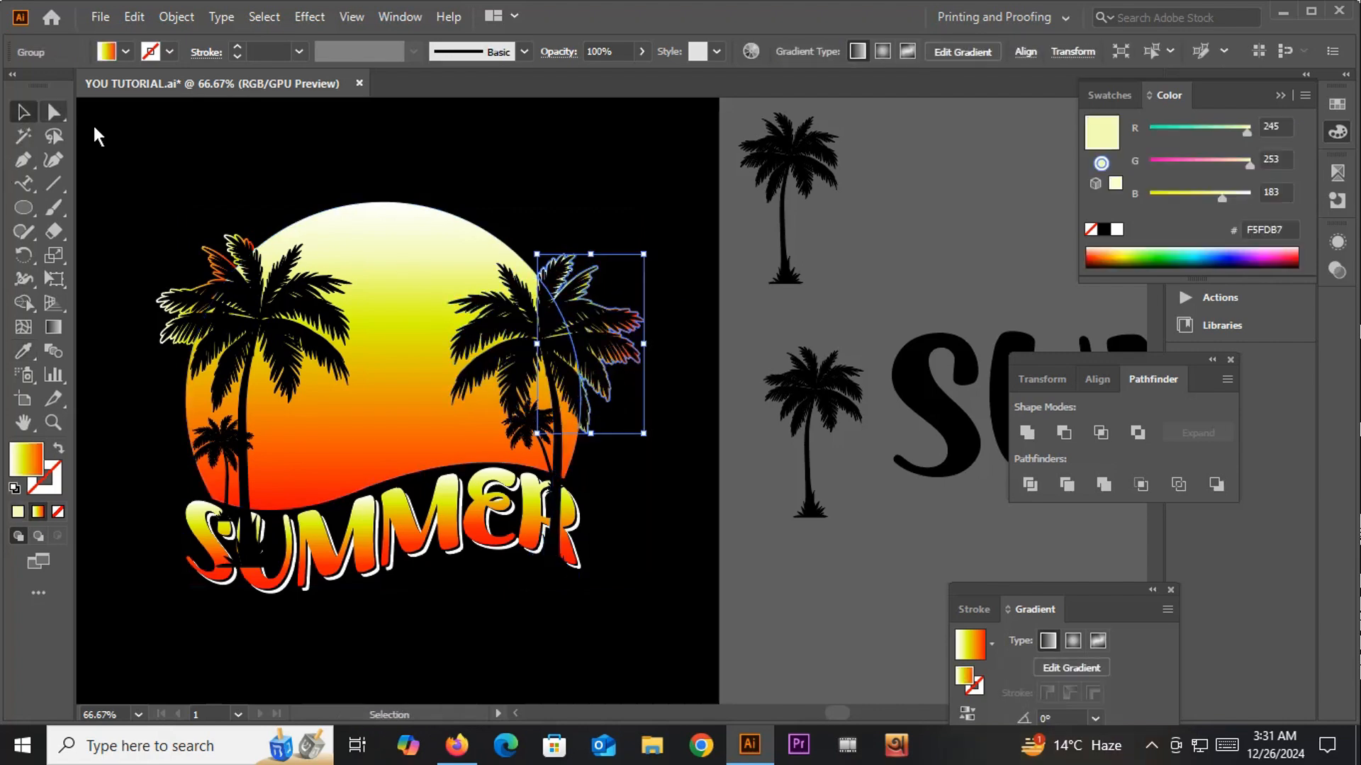
{"action": "left_click", "coordinate": [305, 137]}
{"action": "scroll", "coordinate": [579, 566], "scroll_direction": "down", "scroll_amount": 1}
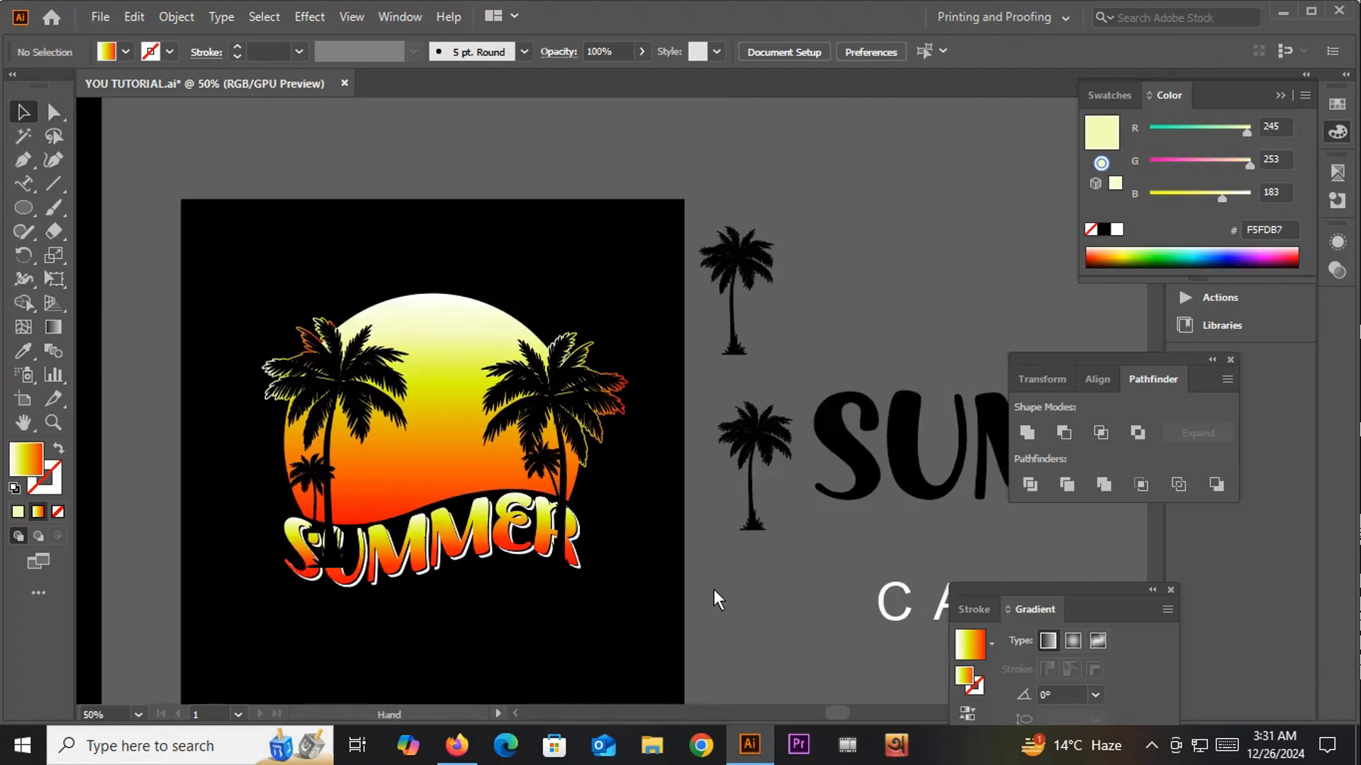
Step: Move the surfer-with-surfboard image to the empty canvas area left of the large loose black palm
{"action": "left_click_drag", "start_coordinate": [712, 589], "coordinate": [844, 468]}
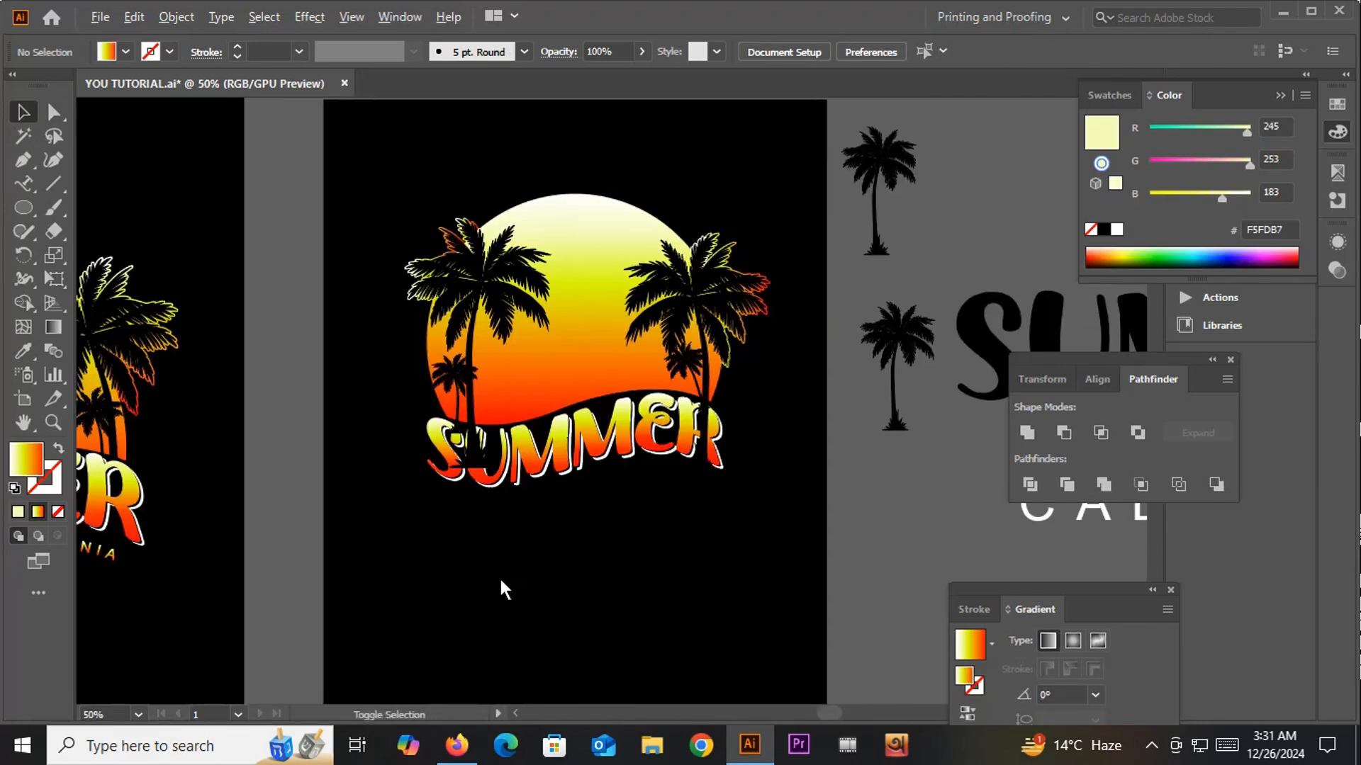
{"action": "scroll", "coordinate": [540, 551], "scroll_direction": "down", "scroll_amount": 2}
{"action": "left_click_drag", "start_coordinate": [610, 584], "coordinate": [402, 215]}
{"action": "scroll", "coordinate": [370, 382], "scroll_direction": "down", "scroll_amount": 1}
{"action": "left_click", "coordinate": [792, 381]}
{"action": "scroll", "coordinate": [779, 390], "scroll_direction": "down", "scroll_amount": 3}
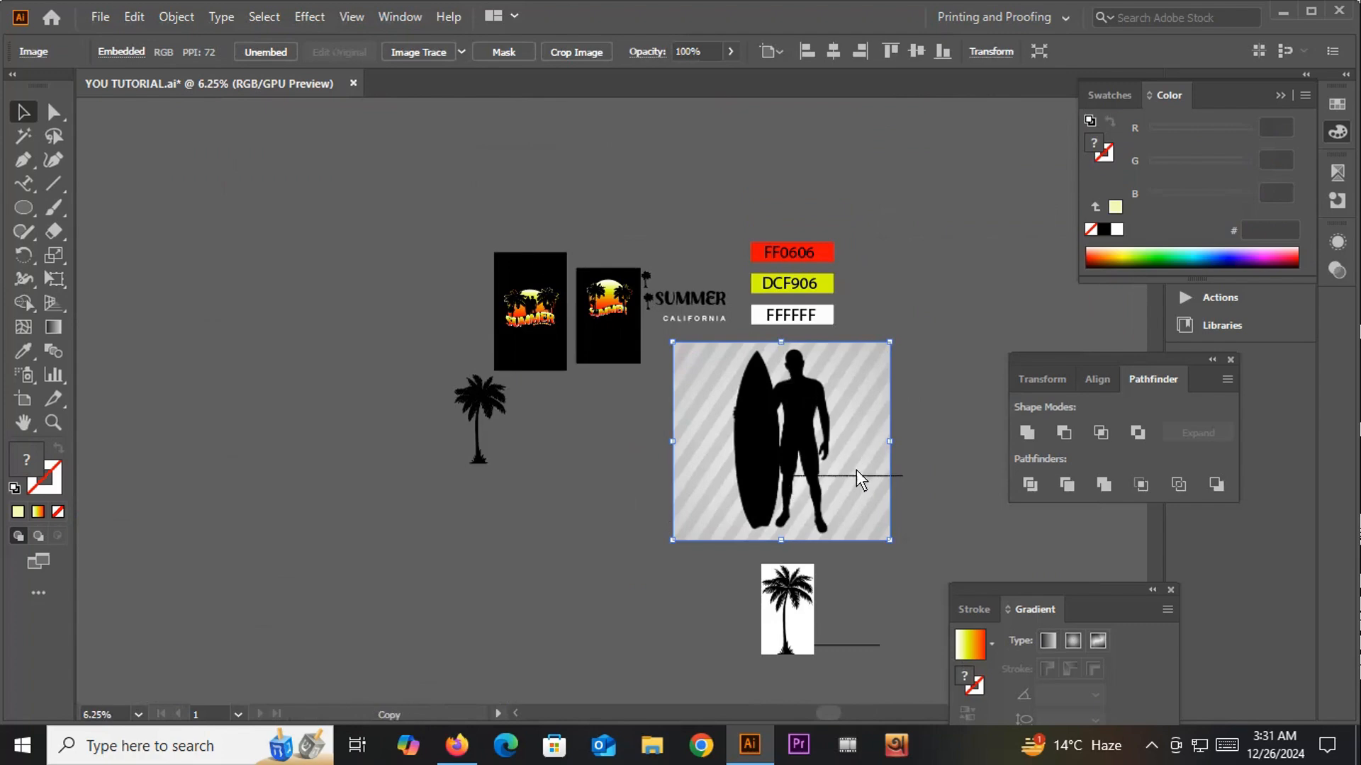
{"action": "left_click_drag", "start_coordinate": [856, 470], "coordinate": [391, 556]}
{"action": "left_click_drag", "start_coordinate": [540, 513], "coordinate": [686, 452]}
{"action": "scroll", "coordinate": [442, 482], "scroll_direction": "up", "scroll_amount": 2}
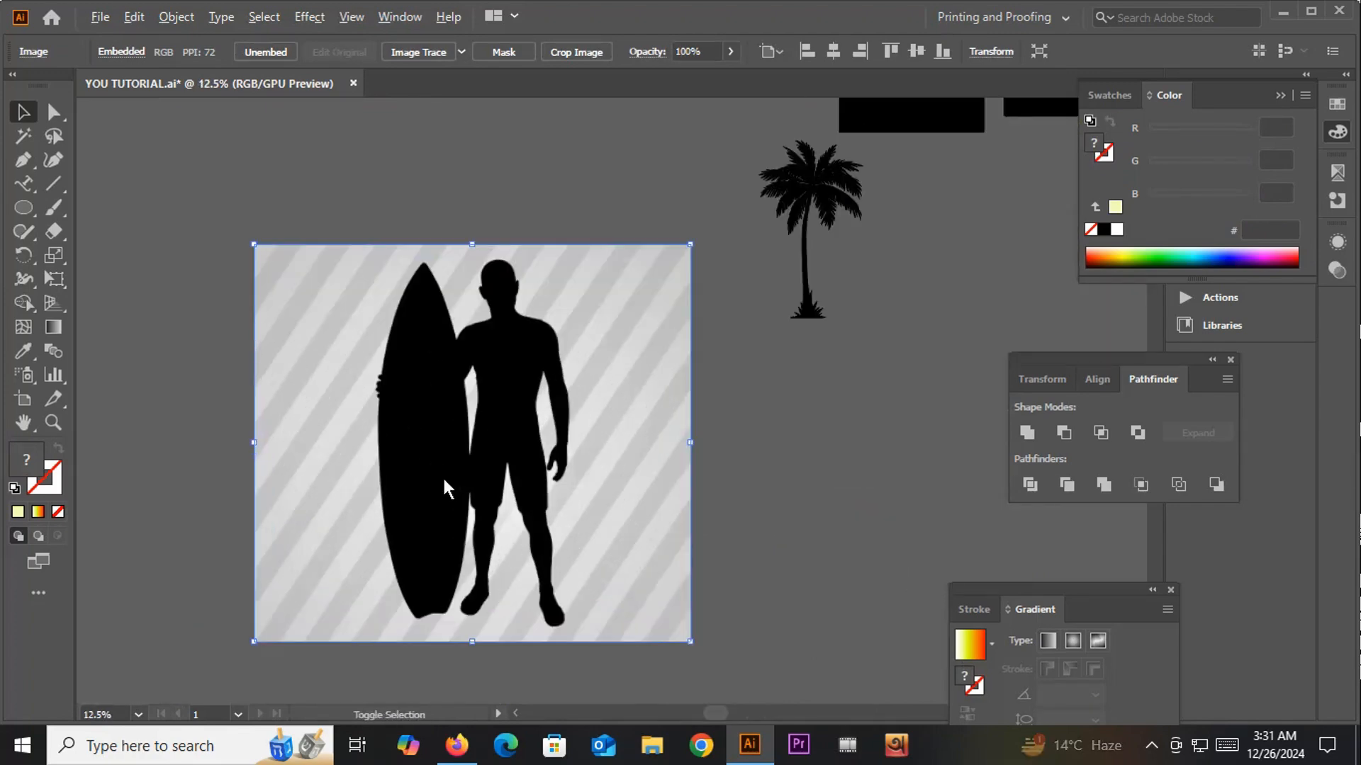
Step: Image Trace the surfer-with-surfboard picture with the default preset, expand the tracing and ungroup the resulting shapes
{"action": "left_click", "coordinate": [418, 53]}
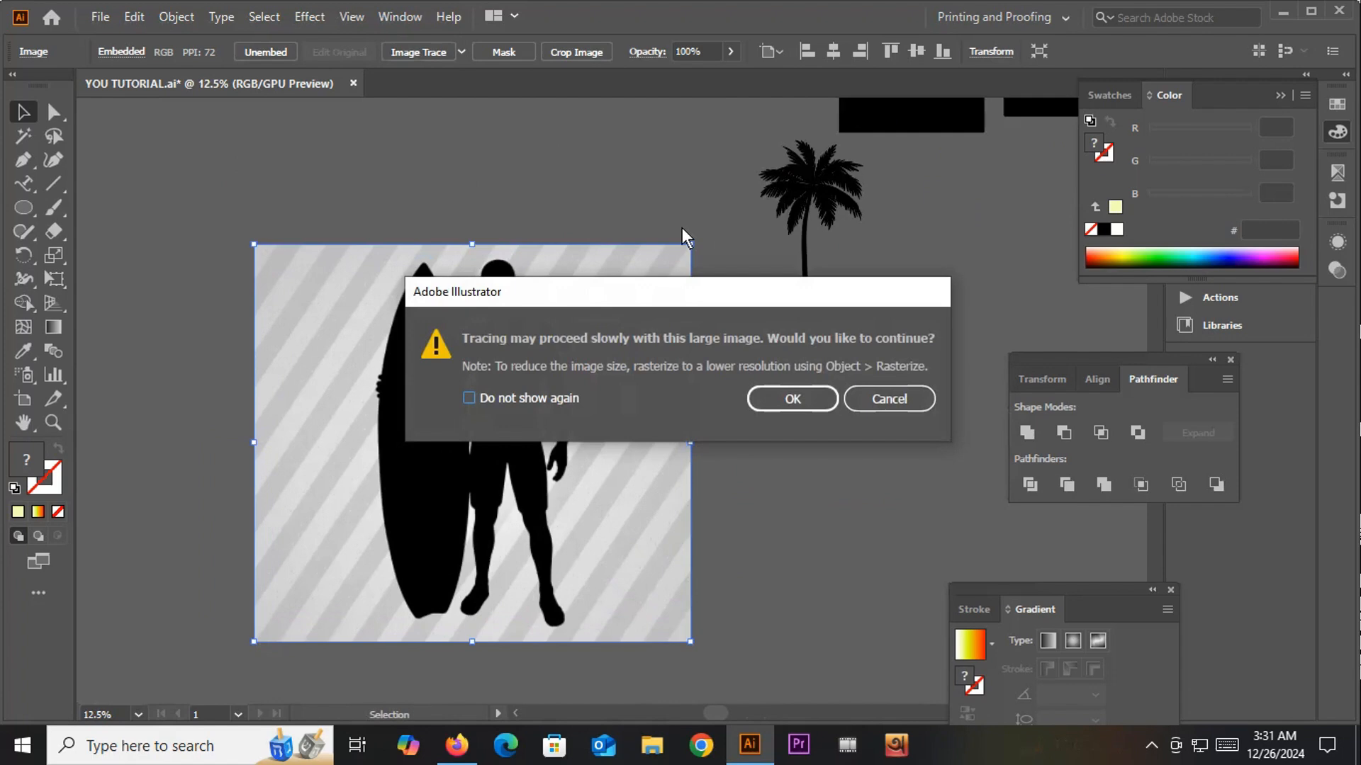
{"action": "left_click", "coordinate": [779, 400]}
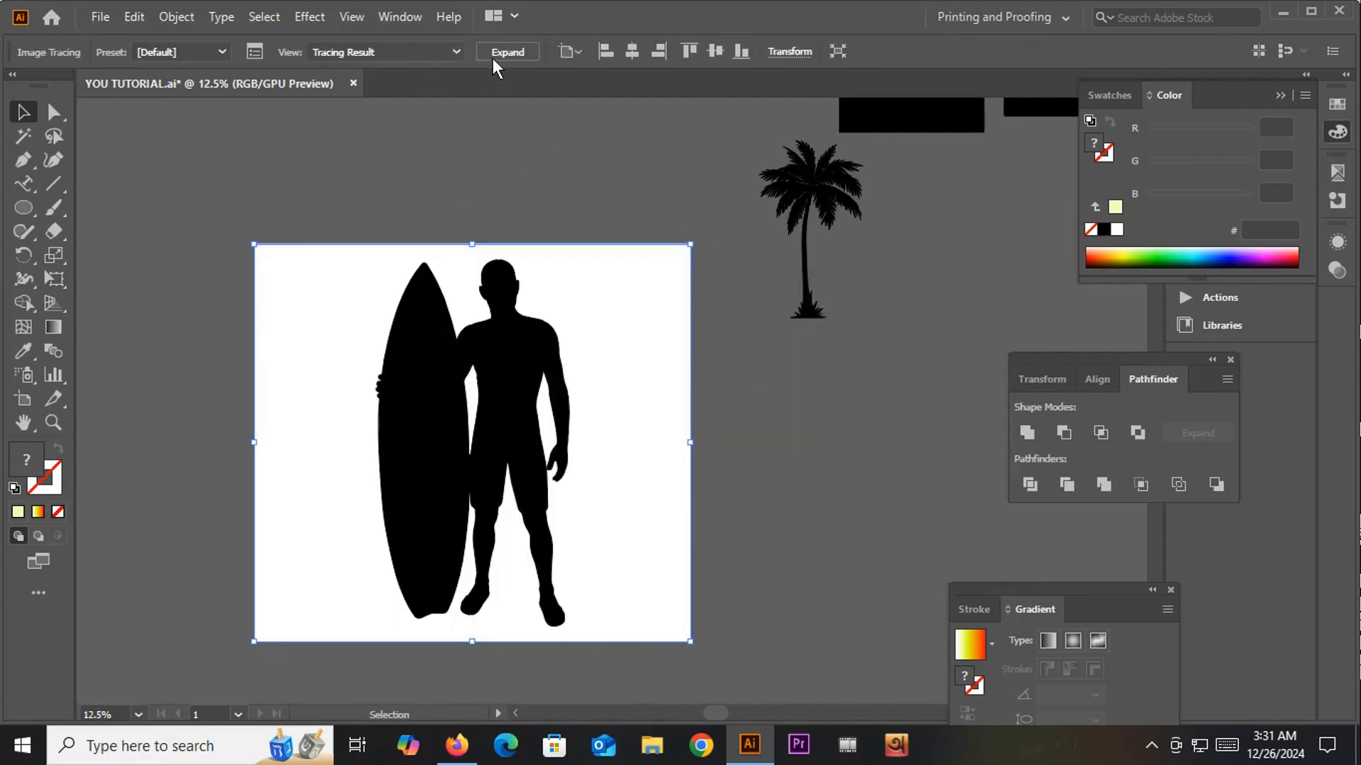
{"action": "left_click", "coordinate": [496, 54]}
{"action": "right_click", "coordinate": [506, 215]}
{"action": "left_click", "coordinate": [586, 383]}
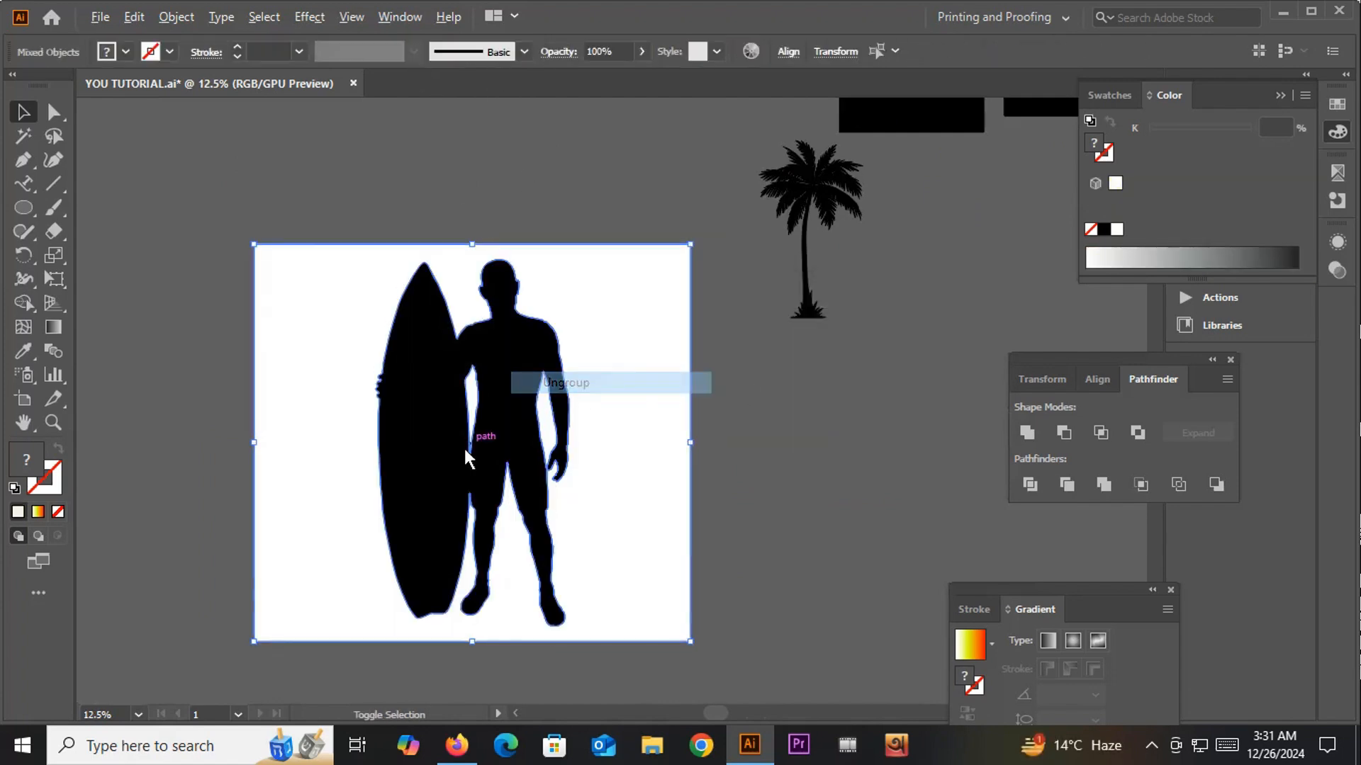
Step: Separate the black surfer silhouette from its white traced background and move it over the working artboard
{"action": "scroll", "coordinate": [465, 448], "scroll_direction": "down", "scroll_amount": 1}
{"action": "left_click_drag", "start_coordinate": [467, 392], "coordinate": [731, 469]}
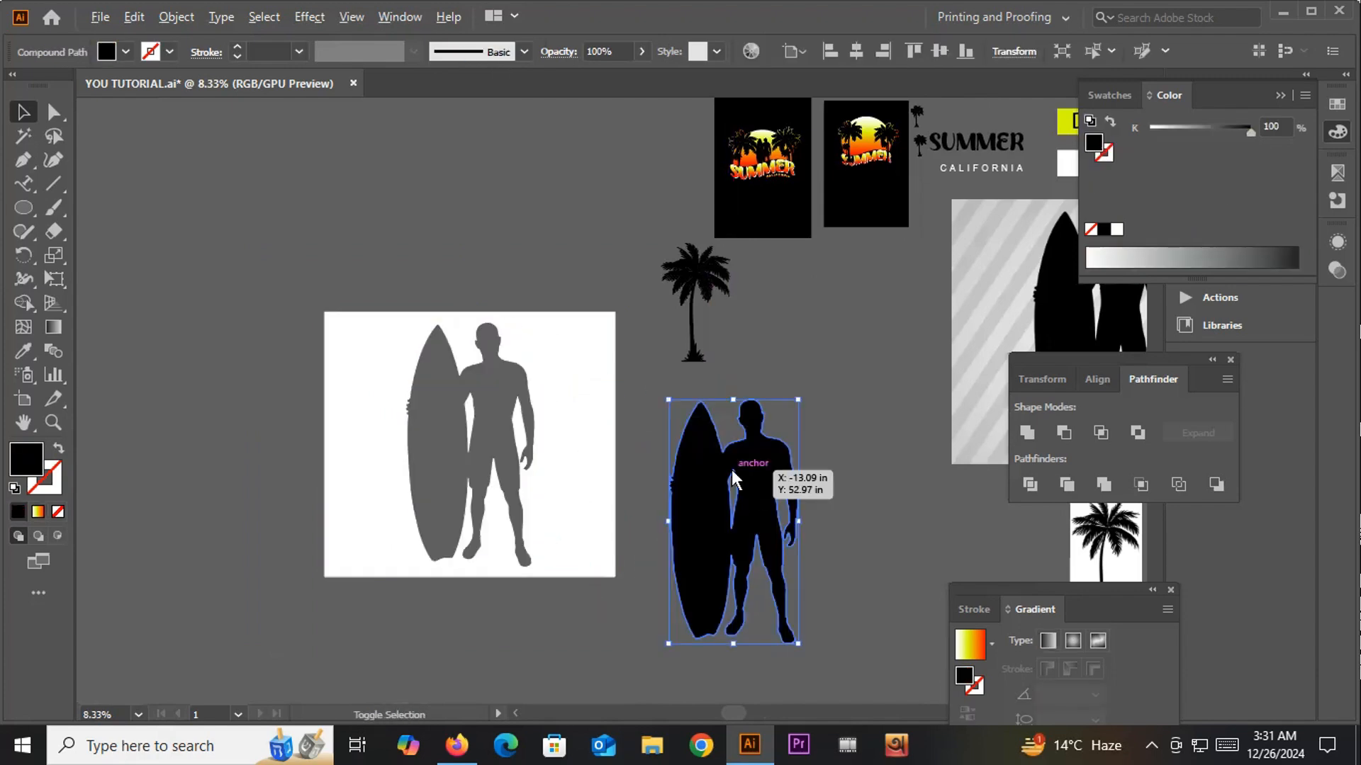
{"action": "scroll", "coordinate": [737, 439], "scroll_direction": "down", "scroll_amount": 1}
{"action": "left_click", "coordinate": [571, 440]}
{"action": "left_click_drag", "start_coordinate": [465, 526], "coordinate": [569, 282]}
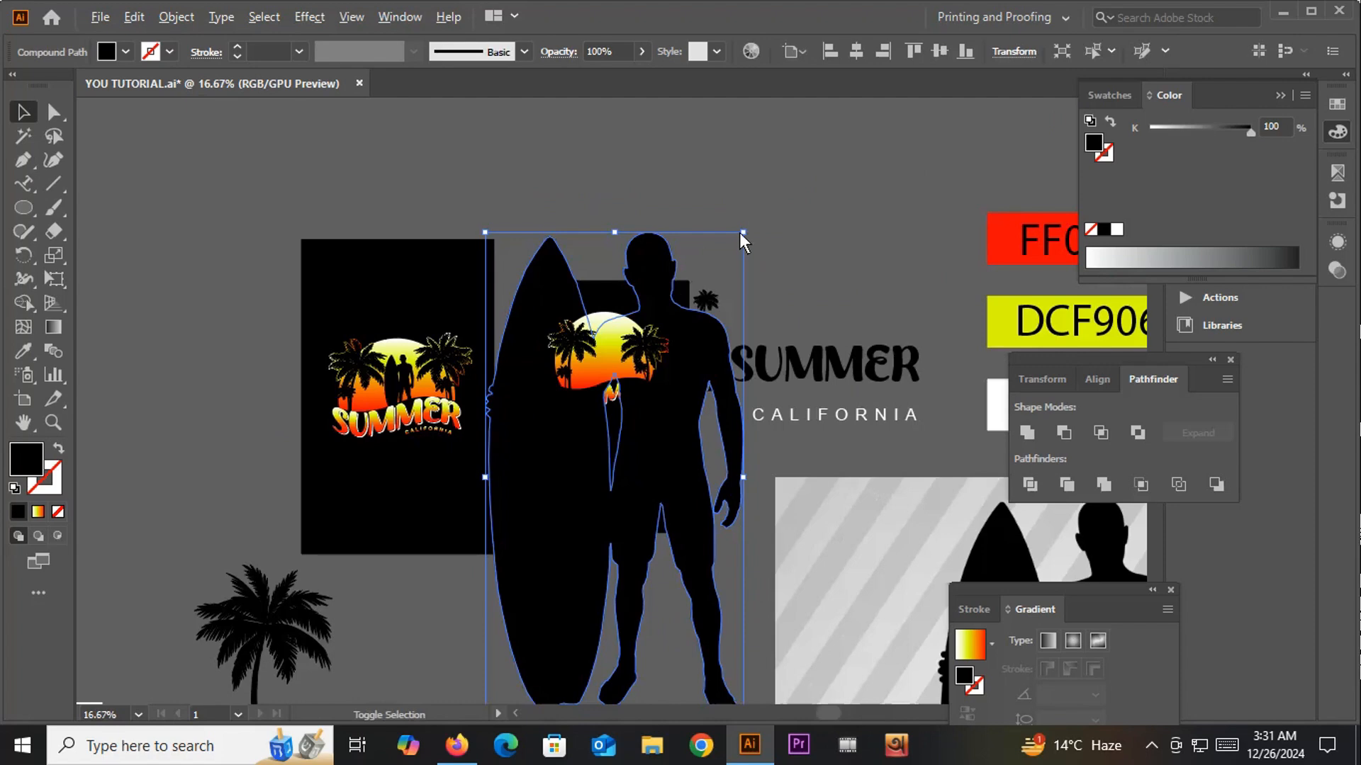
Step: Scale the surfer silhouette down to roughly half its size and bring it to the front of the artwork
{"action": "left_click_drag", "start_coordinate": [743, 232], "coordinate": [610, 444]}
{"action": "scroll", "coordinate": [611, 448], "scroll_direction": "up", "scroll_amount": 3}
{"action": "right_click", "coordinate": [614, 455]}
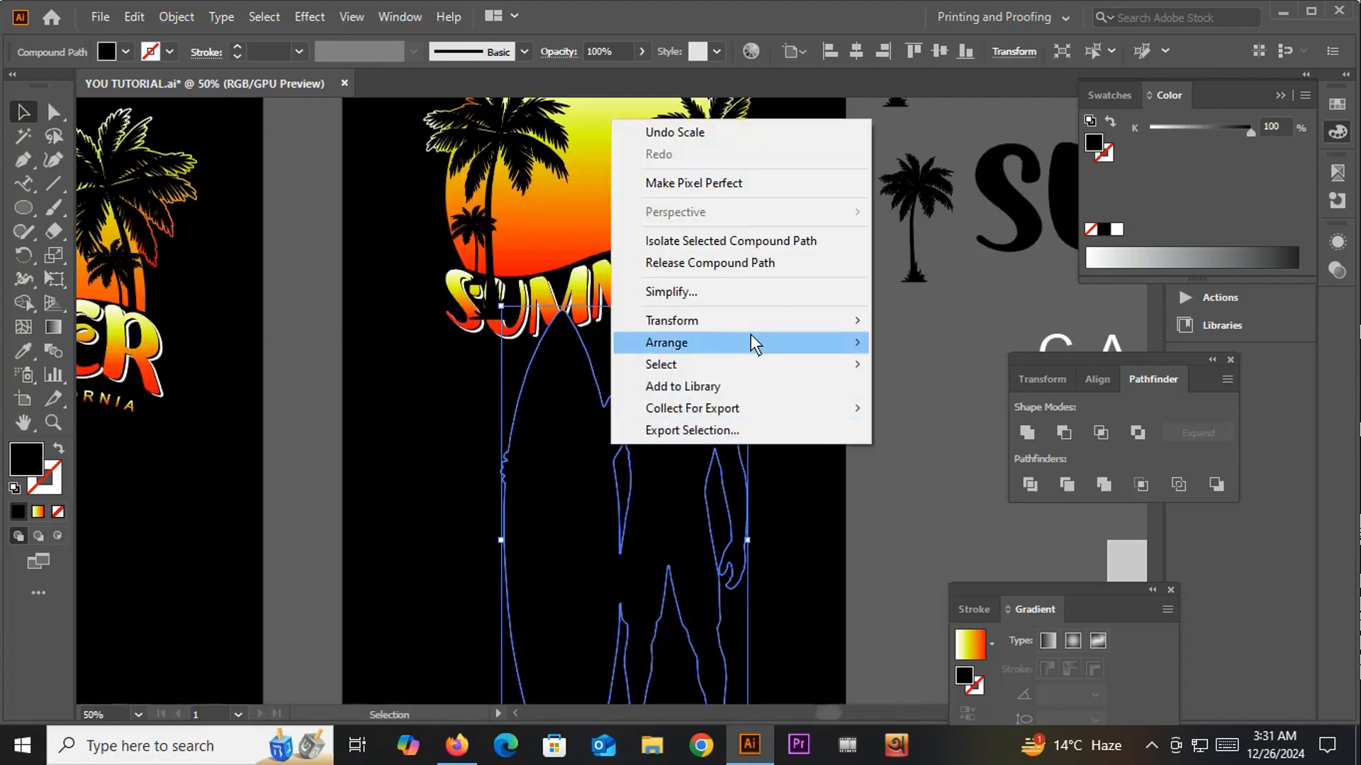
{"action": "mouse_move", "coordinate": [741, 345]}
{"action": "left_click", "coordinate": [930, 343]}
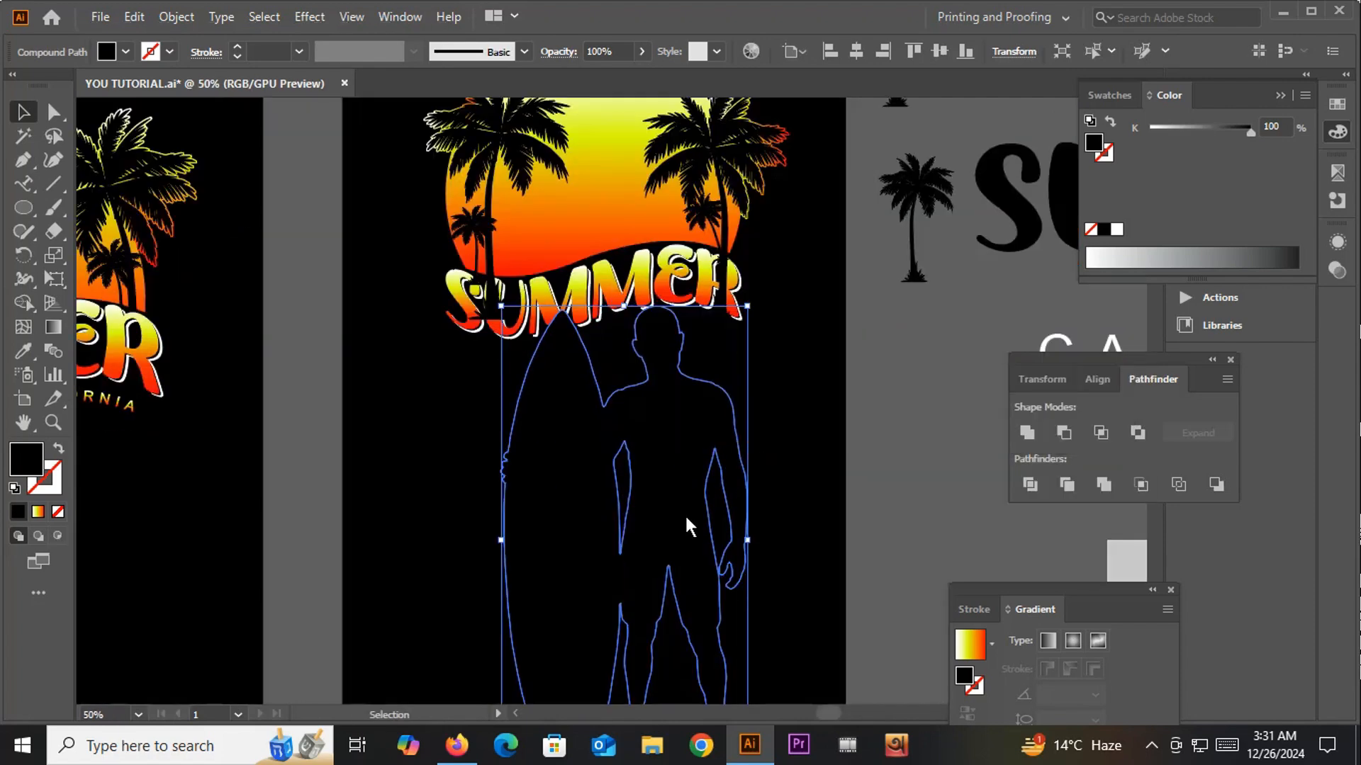
Step: Place the surfer silhouette over the gradient sun and shrink it to fit between the two large palms
{"action": "left_click_drag", "start_coordinate": [684, 513], "coordinate": [652, 234]}
{"action": "left_click_drag", "start_coordinate": [681, 307], "coordinate": [725, 569]}
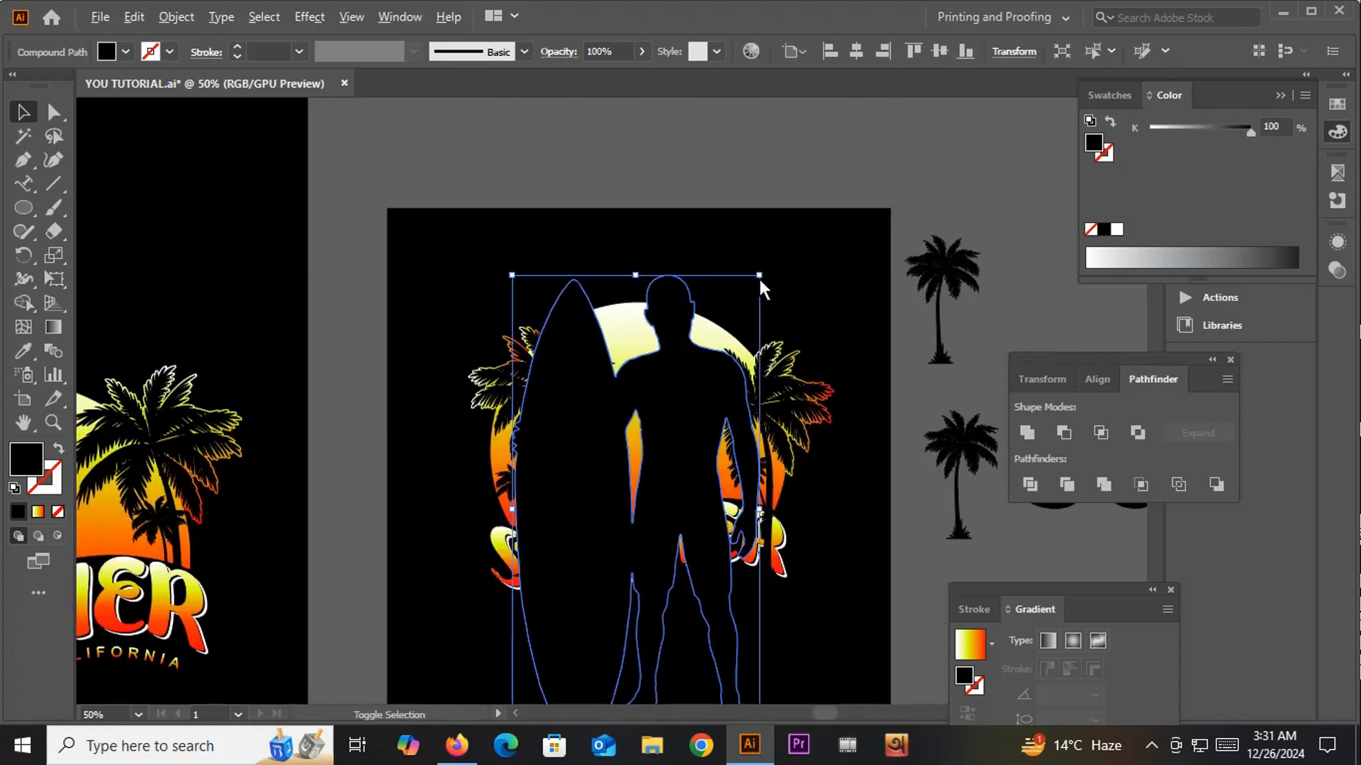
{"action": "left_click_drag", "start_coordinate": [759, 275], "coordinate": [698, 397]}
{"action": "scroll", "coordinate": [647, 507], "scroll_direction": "up", "scroll_amount": 1}
{"action": "left_click_drag", "start_coordinate": [708, 446], "coordinate": [733, 386]}
{"action": "left_click", "coordinate": [877, 557]}
{"action": "scroll", "coordinate": [877, 560], "scroll_direction": "down", "scroll_amount": 2}
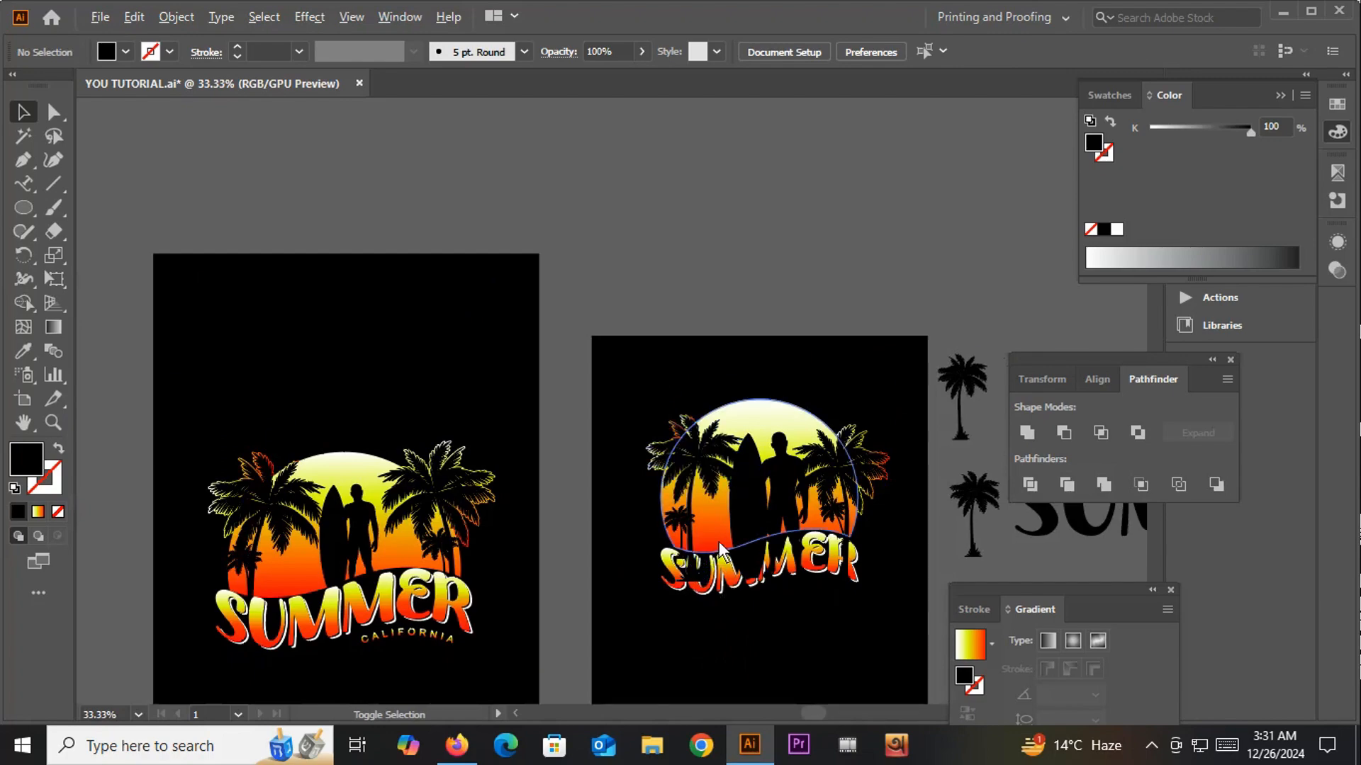
Step: Shrink the surfer silhouette a little more and position it between the palms with its feet at the top edge of SUMMER
{"action": "scroll", "coordinate": [815, 492], "scroll_direction": "up", "scroll_amount": 3}
{"action": "left_click_drag", "start_coordinate": [815, 492], "coordinate": [407, 523]}
{"action": "left_click", "coordinate": [524, 372]}
{"action": "left_click_drag", "start_coordinate": [571, 227], "coordinate": [533, 310]}
{"action": "scroll", "coordinate": [450, 498], "scroll_direction": "up", "scroll_amount": 2}
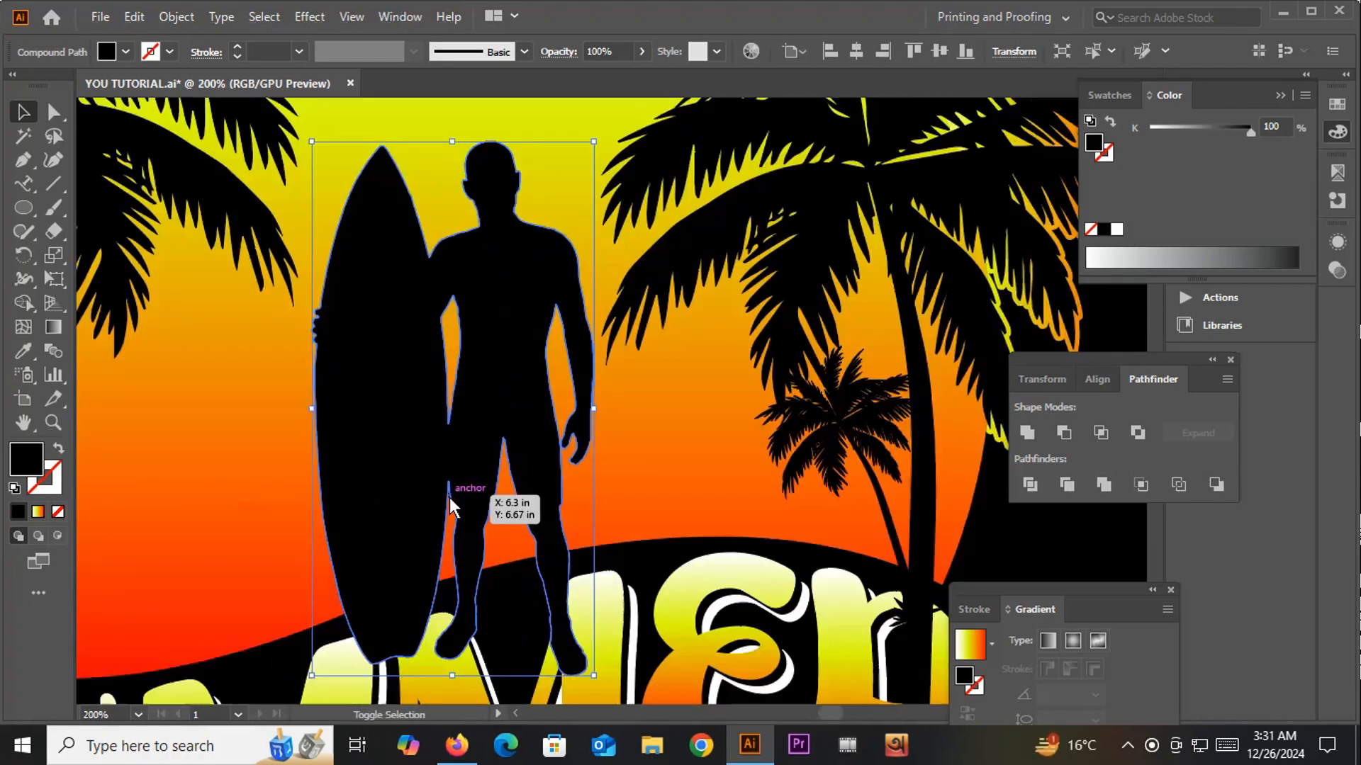
{"action": "left_click_drag", "start_coordinate": [449, 497], "coordinate": [512, 429]}
{"action": "scroll", "coordinate": [521, 435], "scroll_direction": "down", "scroll_amount": 3}
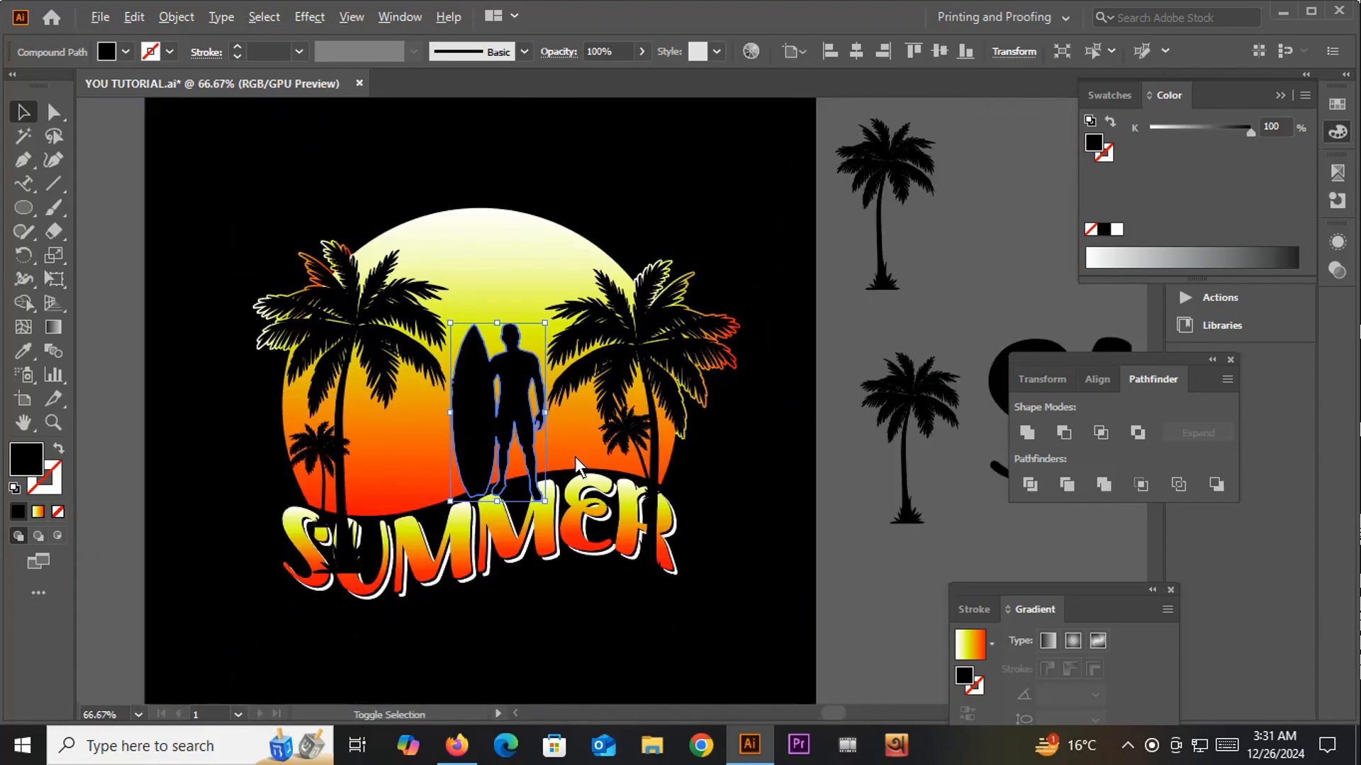
{"action": "left_click", "coordinate": [753, 495]}
{"action": "scroll", "coordinate": [754, 495], "scroll_direction": "down", "scroll_amount": 1}
{"action": "scroll", "coordinate": [626, 555], "scroll_direction": "up", "scroll_amount": 1}
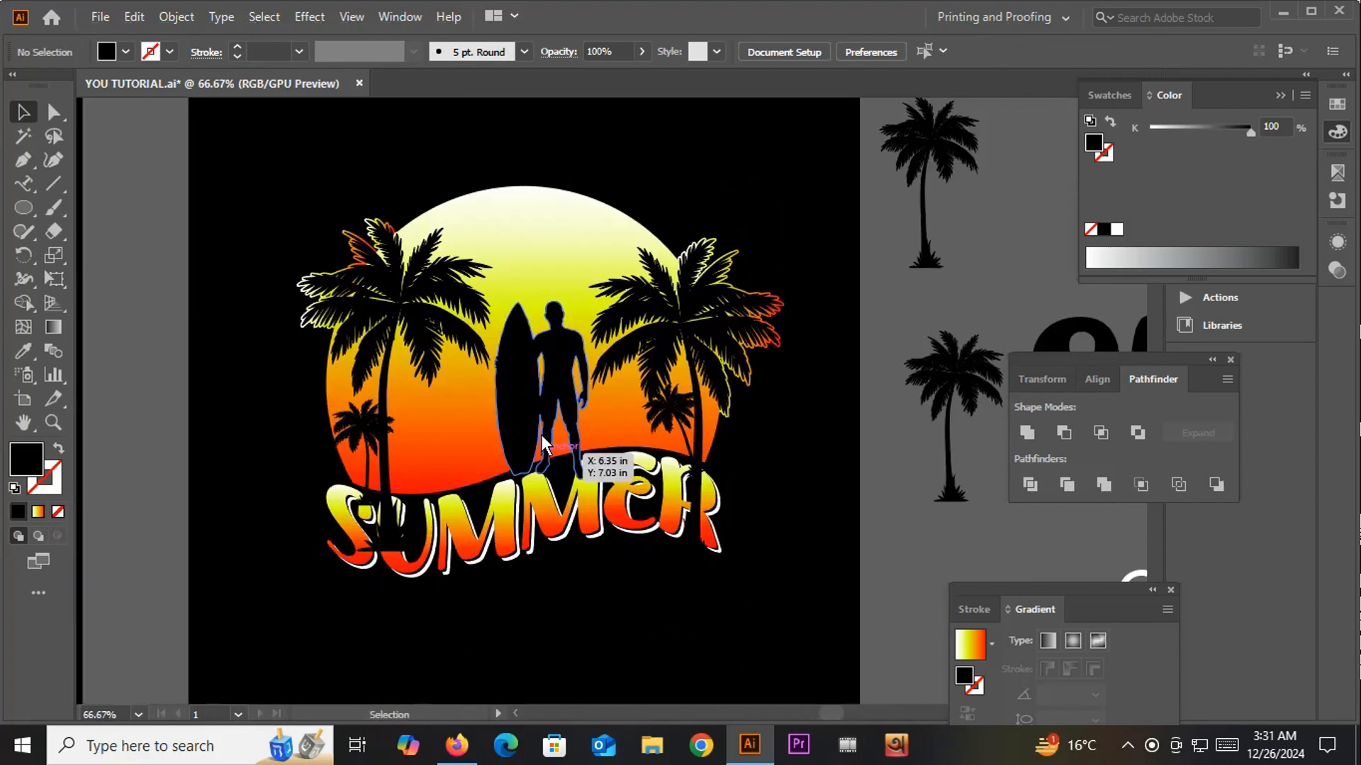
Step: Enlarge the surfer silhouette slightly to match the reference design and nudge it up a little
{"action": "left_click", "coordinate": [554, 381]}
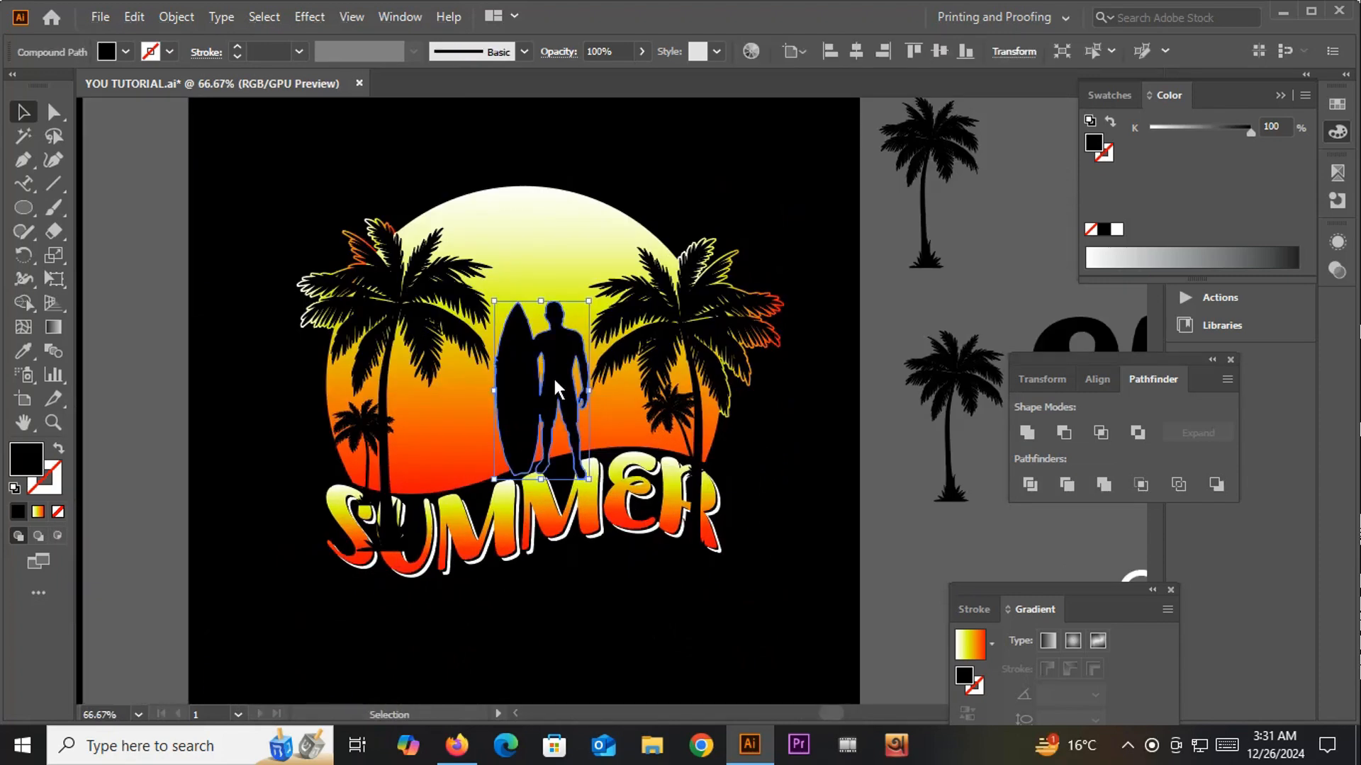
{"action": "left_click", "coordinate": [802, 517]}
{"action": "scroll", "coordinate": [817, 530], "scroll_direction": "down", "scroll_amount": 2}
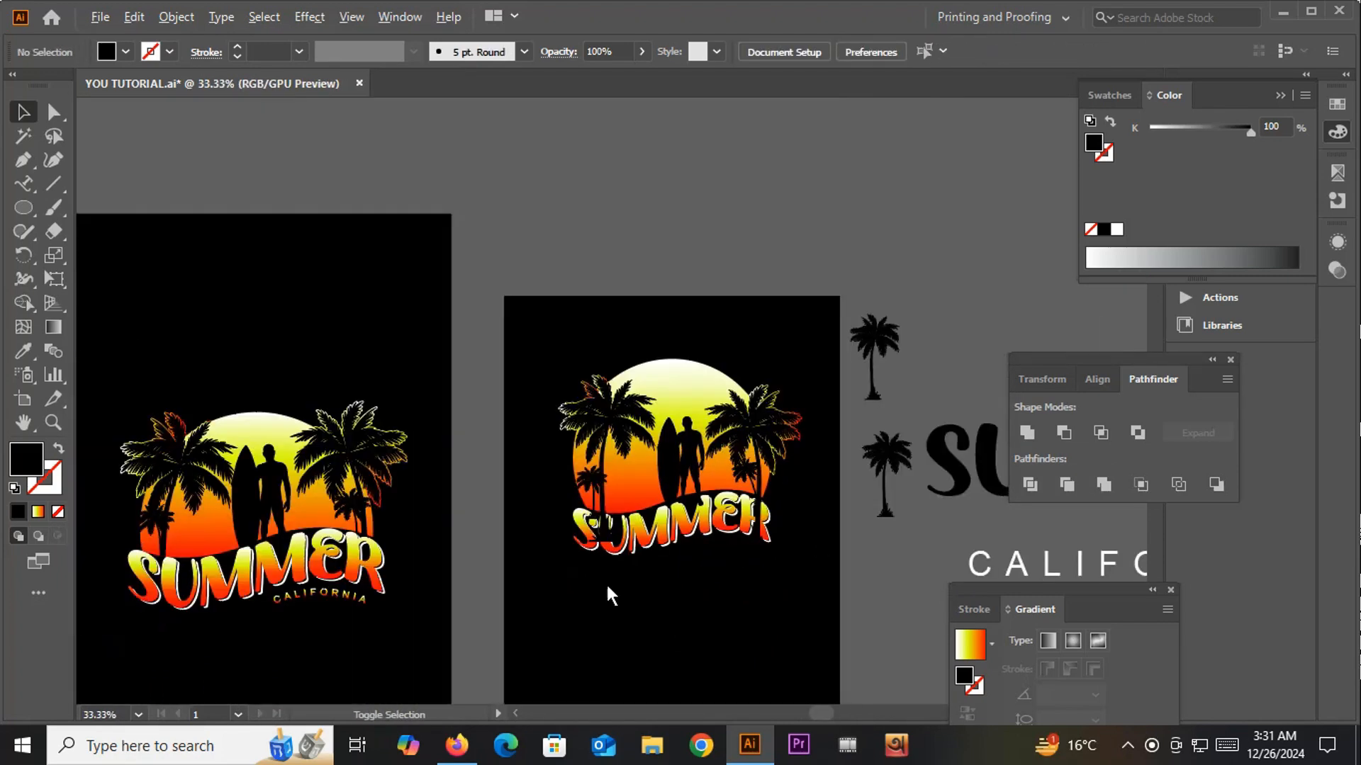
{"action": "scroll", "coordinate": [606, 586], "scroll_direction": "up", "scroll_amount": 2}
{"action": "left_click", "coordinate": [766, 269]}
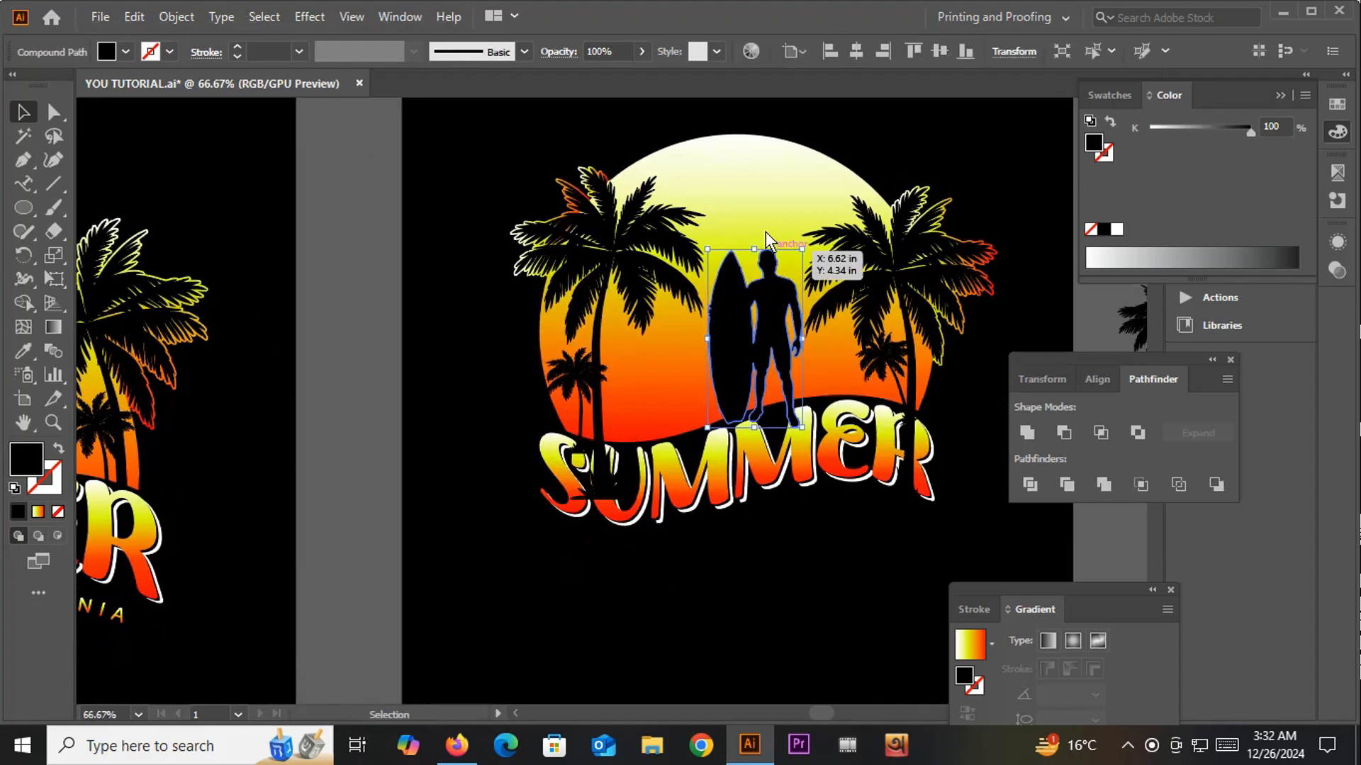
{"action": "mouse_move", "coordinate": [801, 249]}
{"action": "left_mouse_down"}
{"action": "mouse_move", "coordinate": [825, 270]}
{"action": "mouse_move", "coordinate": [815, 232]}
{"action": "left_mouse_up"}
{"action": "left_click", "coordinate": [892, 126]}
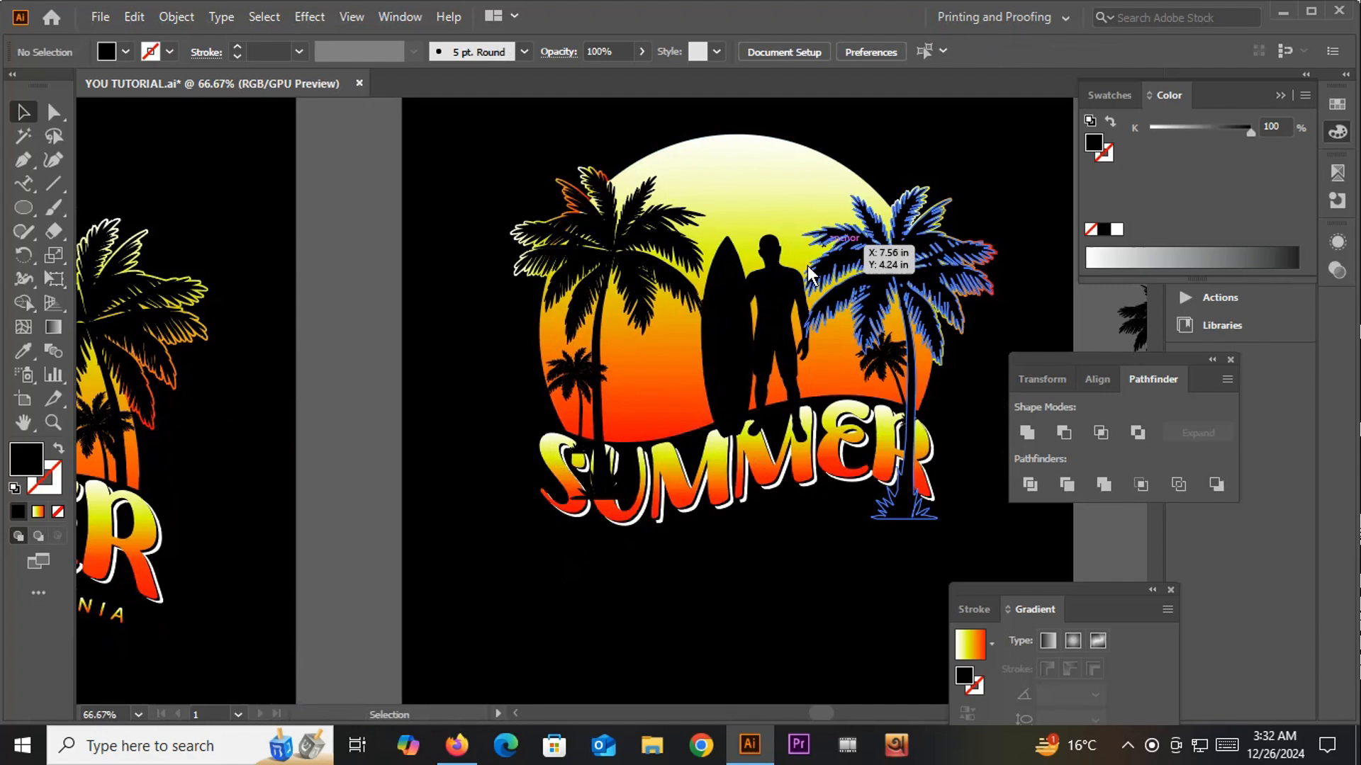
{"action": "left_click", "coordinate": [775, 306]}
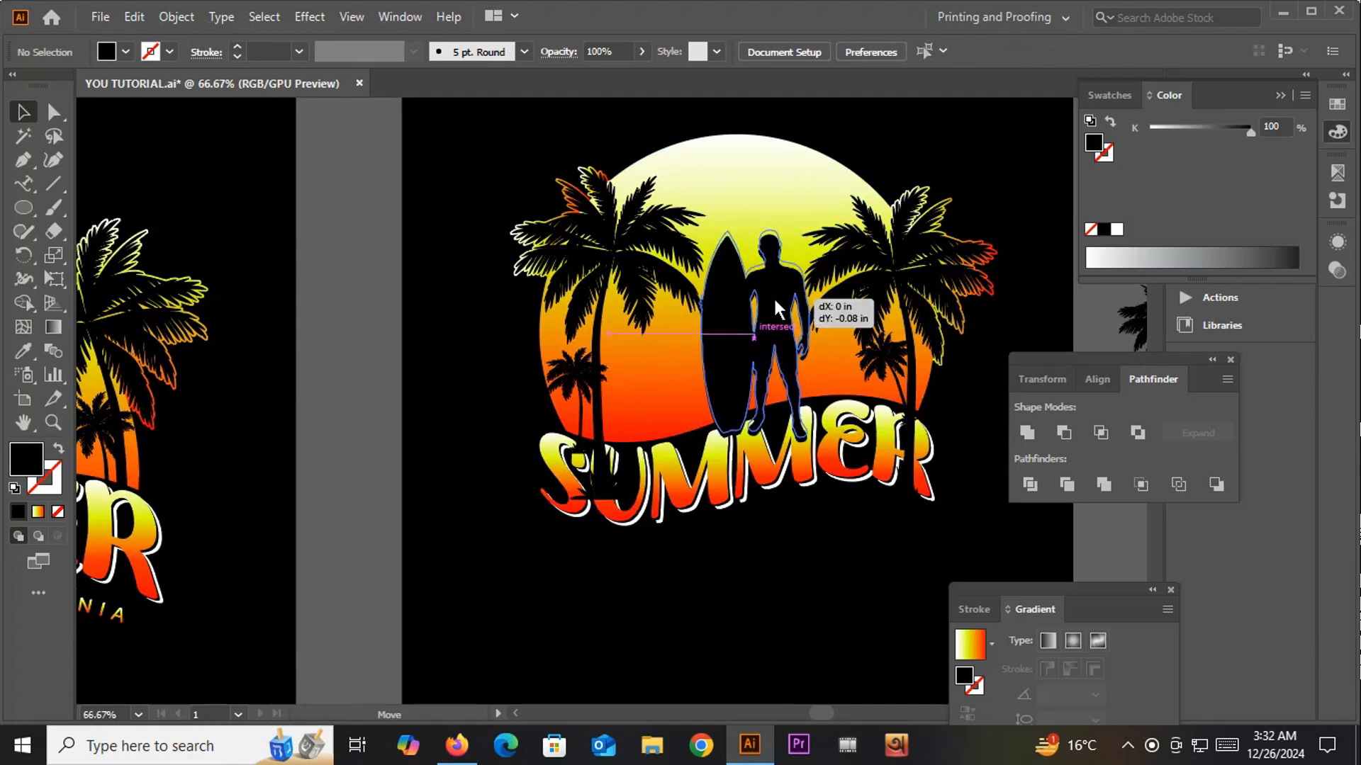
Step: Group the surfer silhouette with the two large and two small black palms, and cut the group to the clipboard
{"action": "left_click", "coordinate": [645, 279], "text": "shift"}
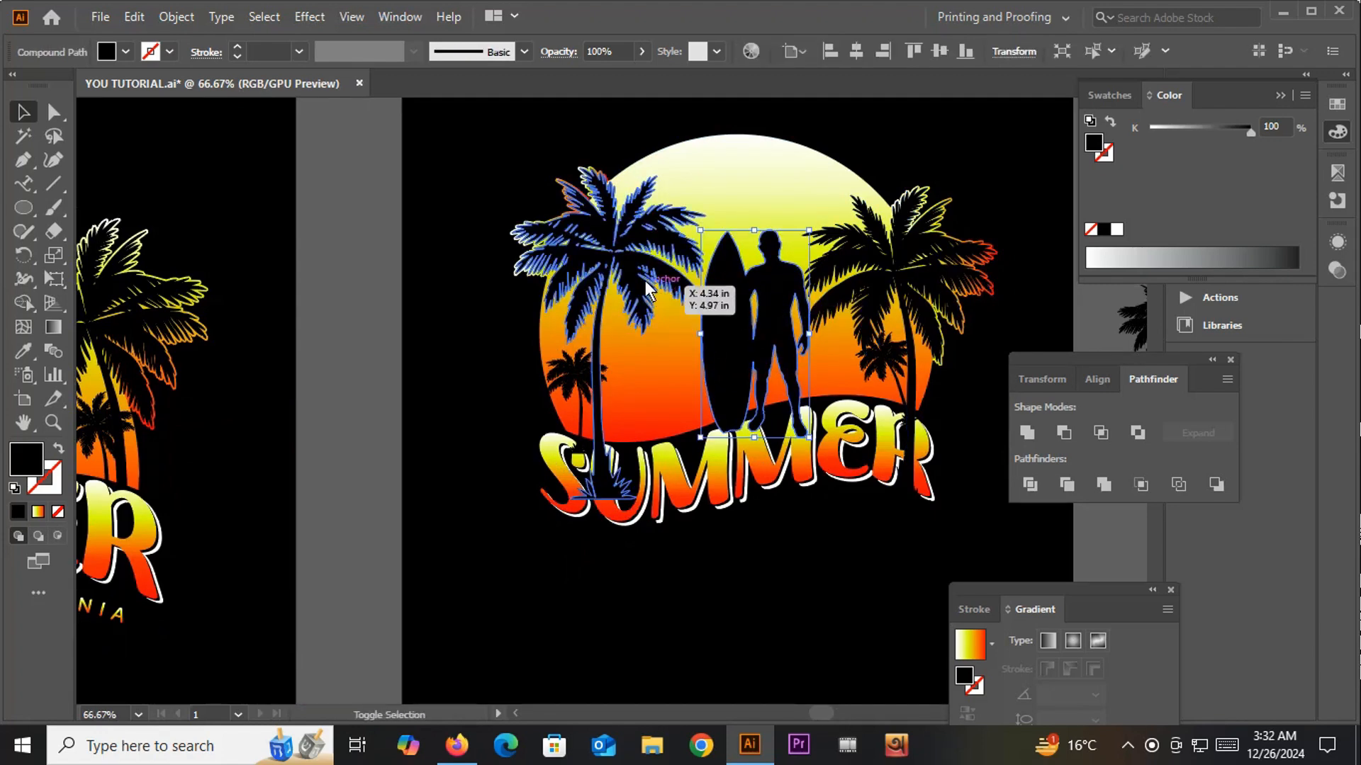
{"action": "left_click", "coordinate": [571, 382], "text": "shift"}
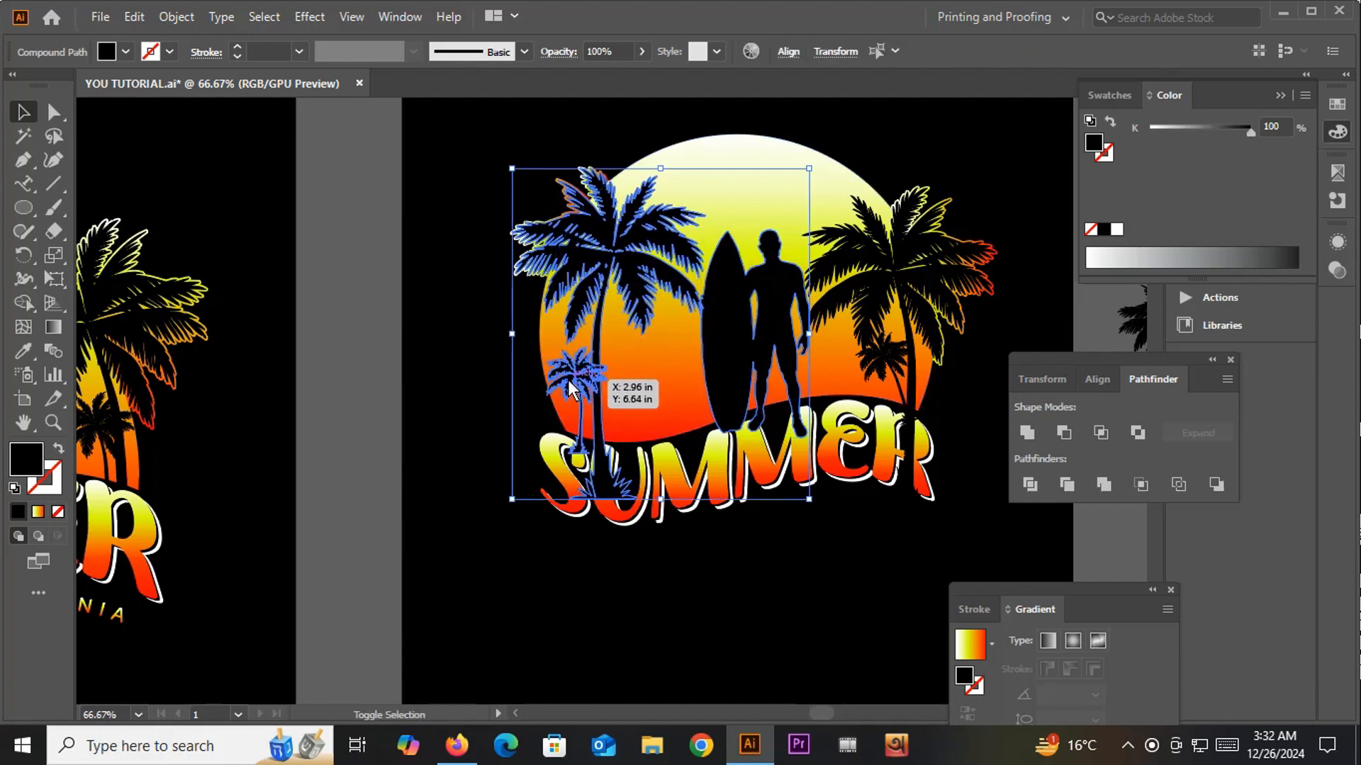
{"action": "left_click", "coordinate": [858, 298], "text": "shift"}
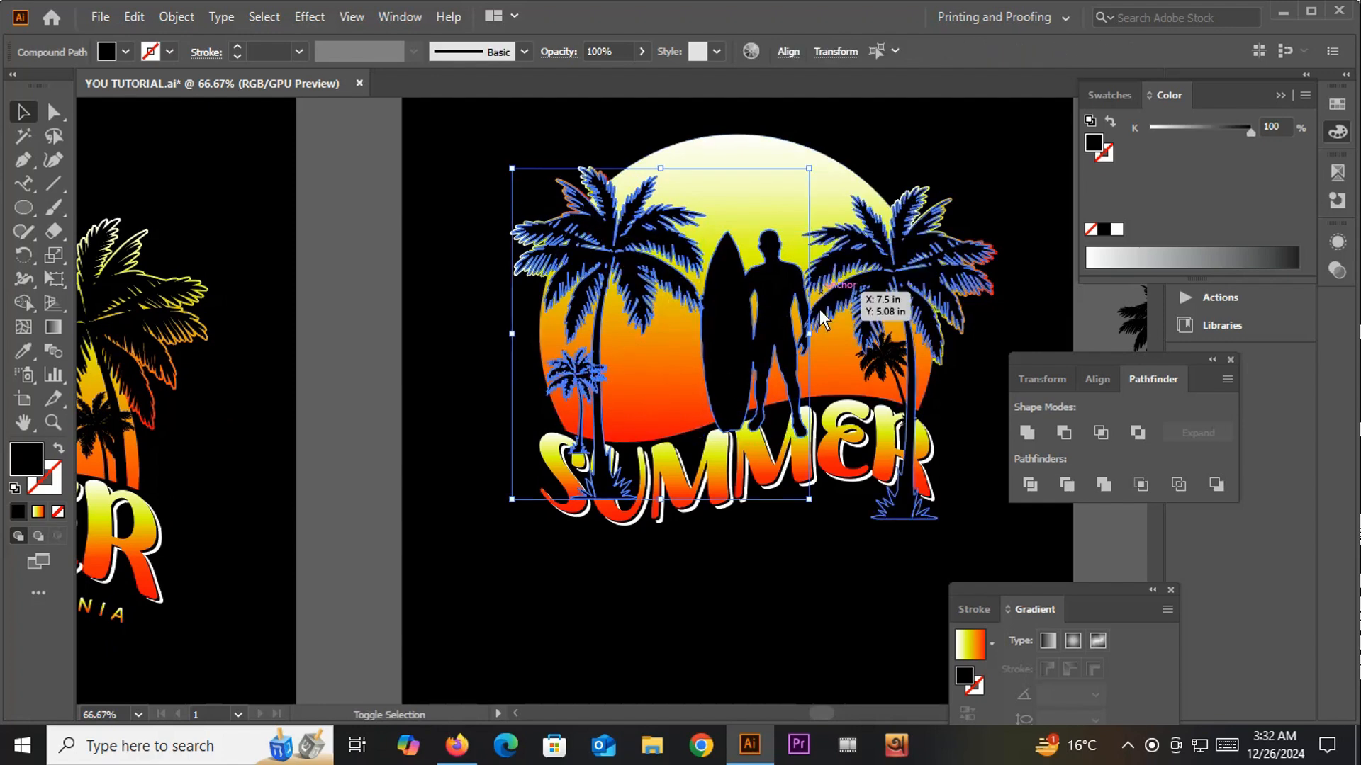
{"action": "left_click", "coordinate": [881, 388], "text": "shift"}
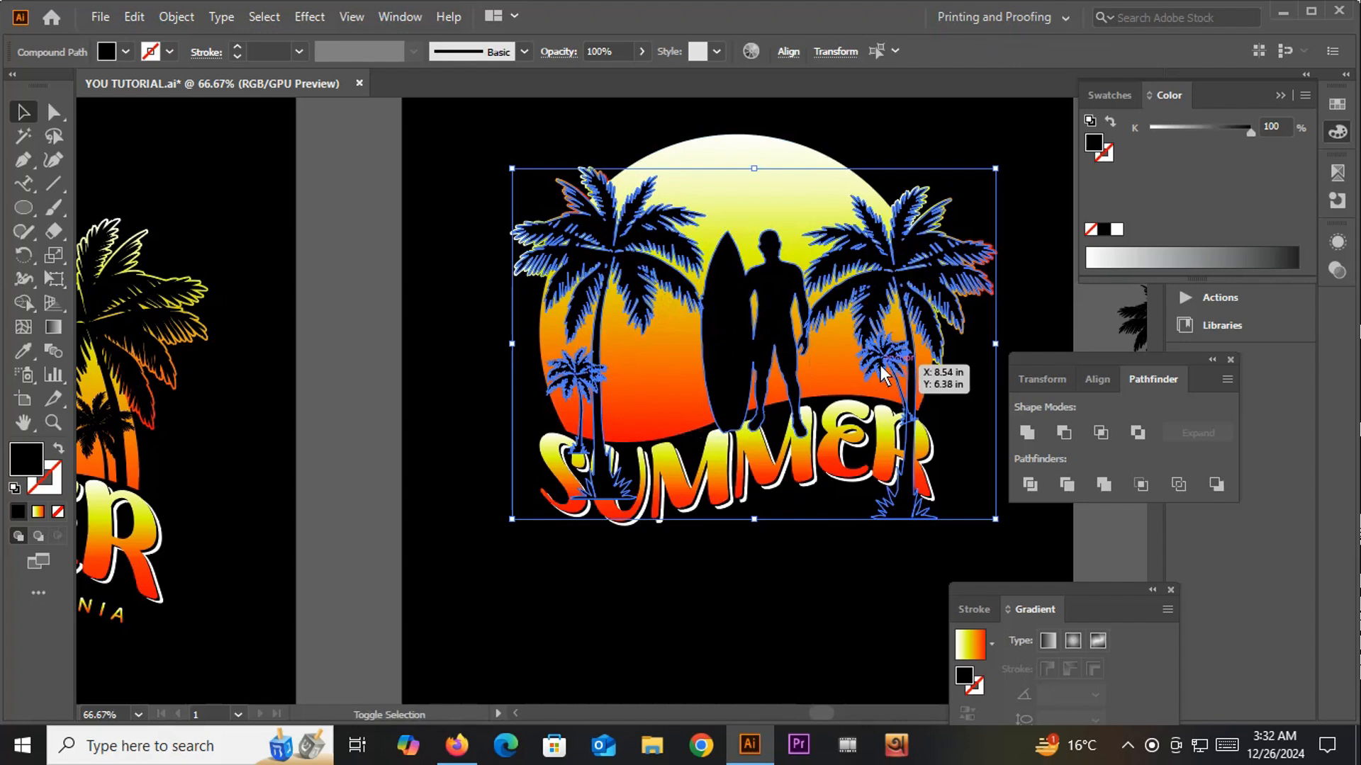
{"action": "right_click", "coordinate": [576, 255]}
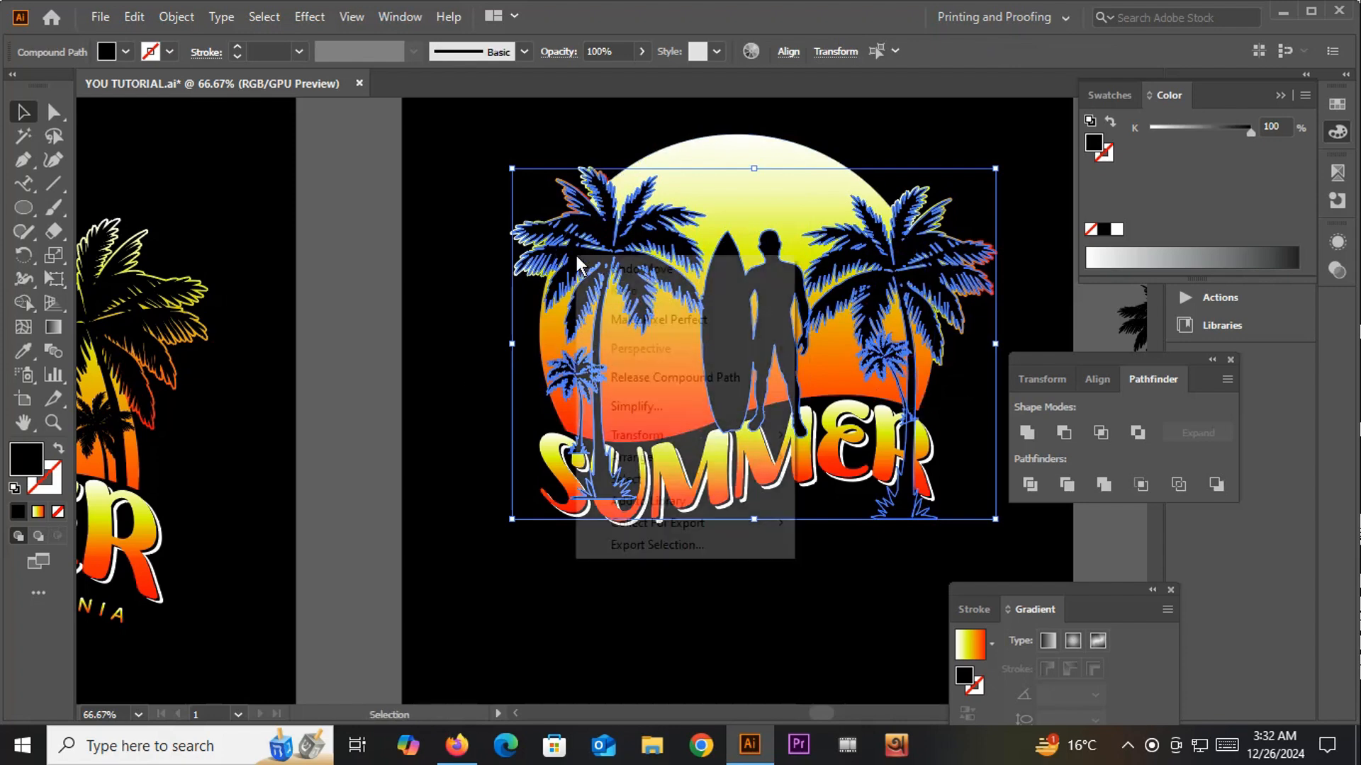
{"action": "left_click", "coordinate": [180, 17]}
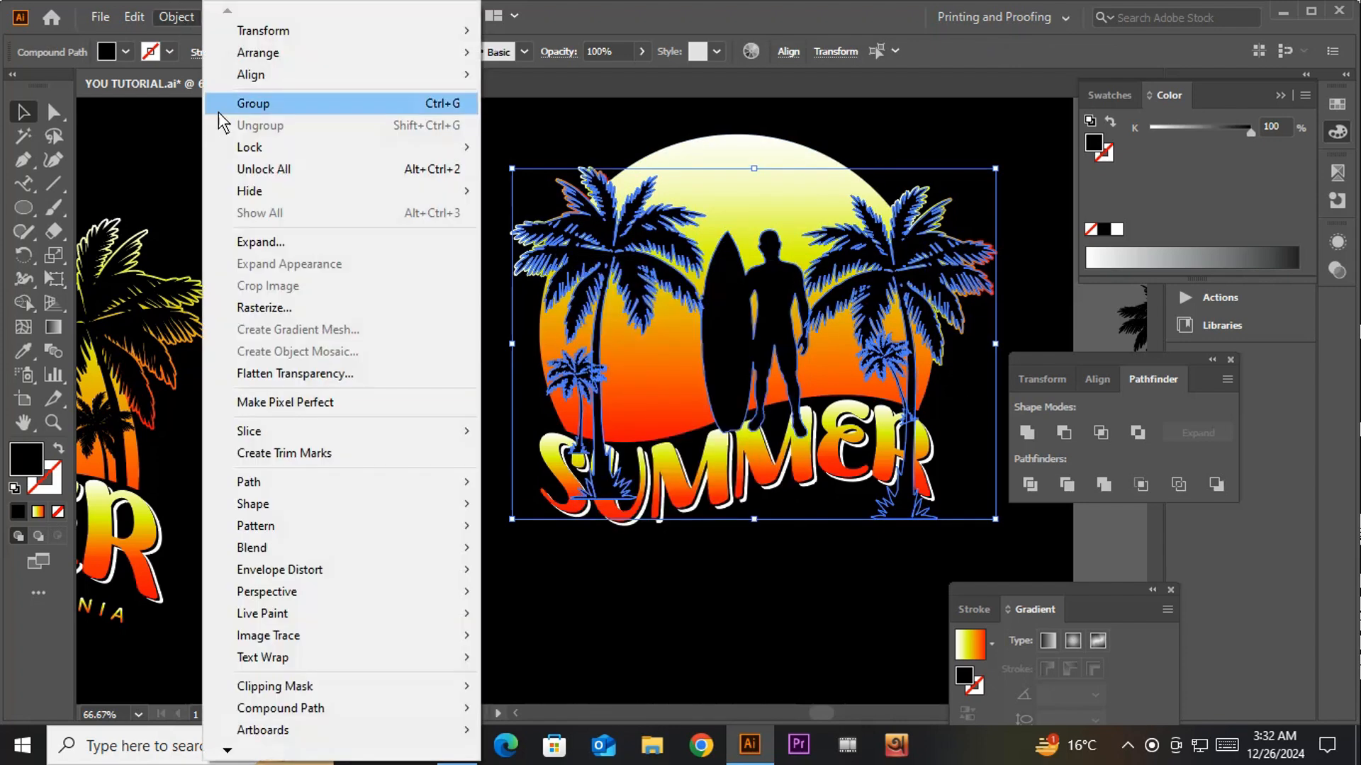
{"action": "left_click", "coordinate": [234, 106]}
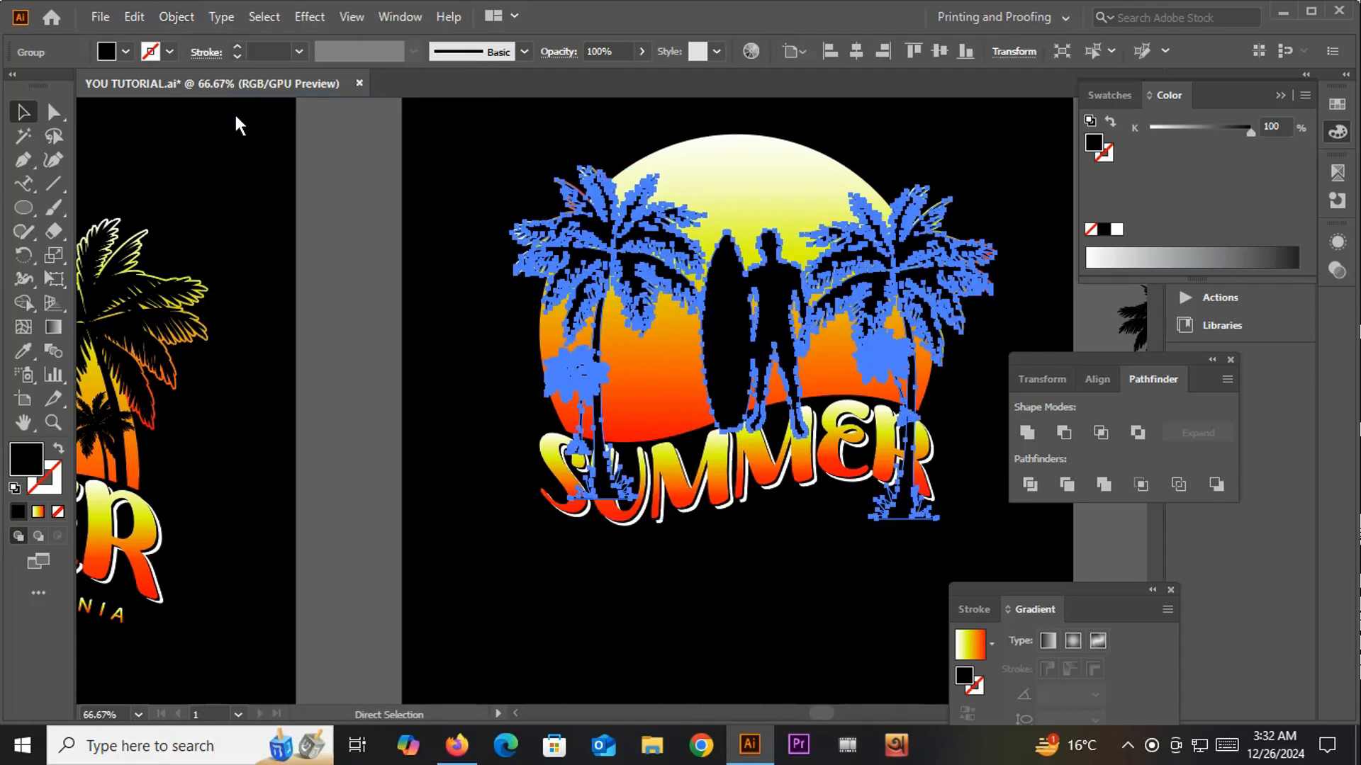
{"action": "key", "text": "Delete"}
Step: Group the gradient sun with the gradient frond pieces on both sides of it
{"action": "key", "text": "ctrl+minus"}
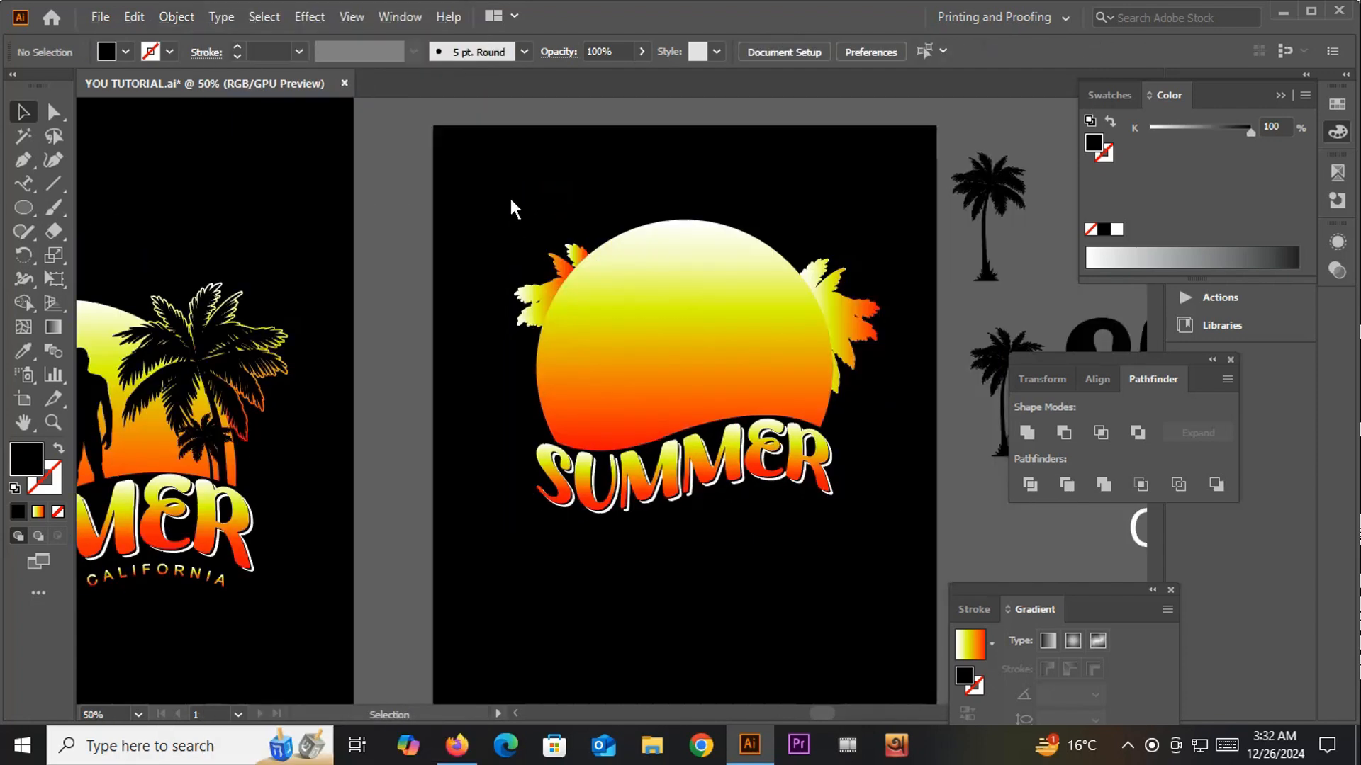
{"action": "left_click_drag", "start_coordinate": [510, 205], "coordinate": [871, 375]}
{"action": "right_click", "coordinate": [652, 168]}
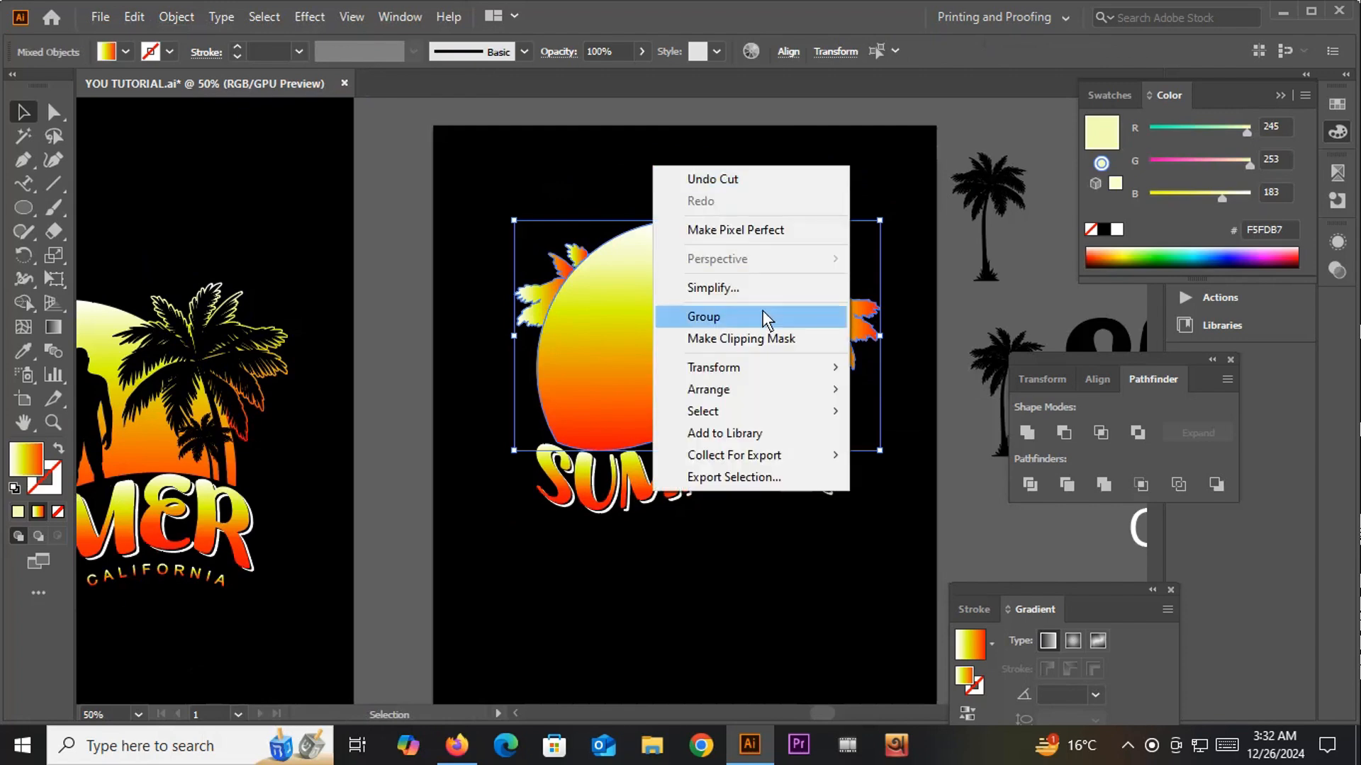
{"action": "left_click", "coordinate": [720, 316]}
Step: Make an opacity mask on the sun-and-fronds group with Clip turned off
{"action": "left_click", "coordinate": [410, 17]}
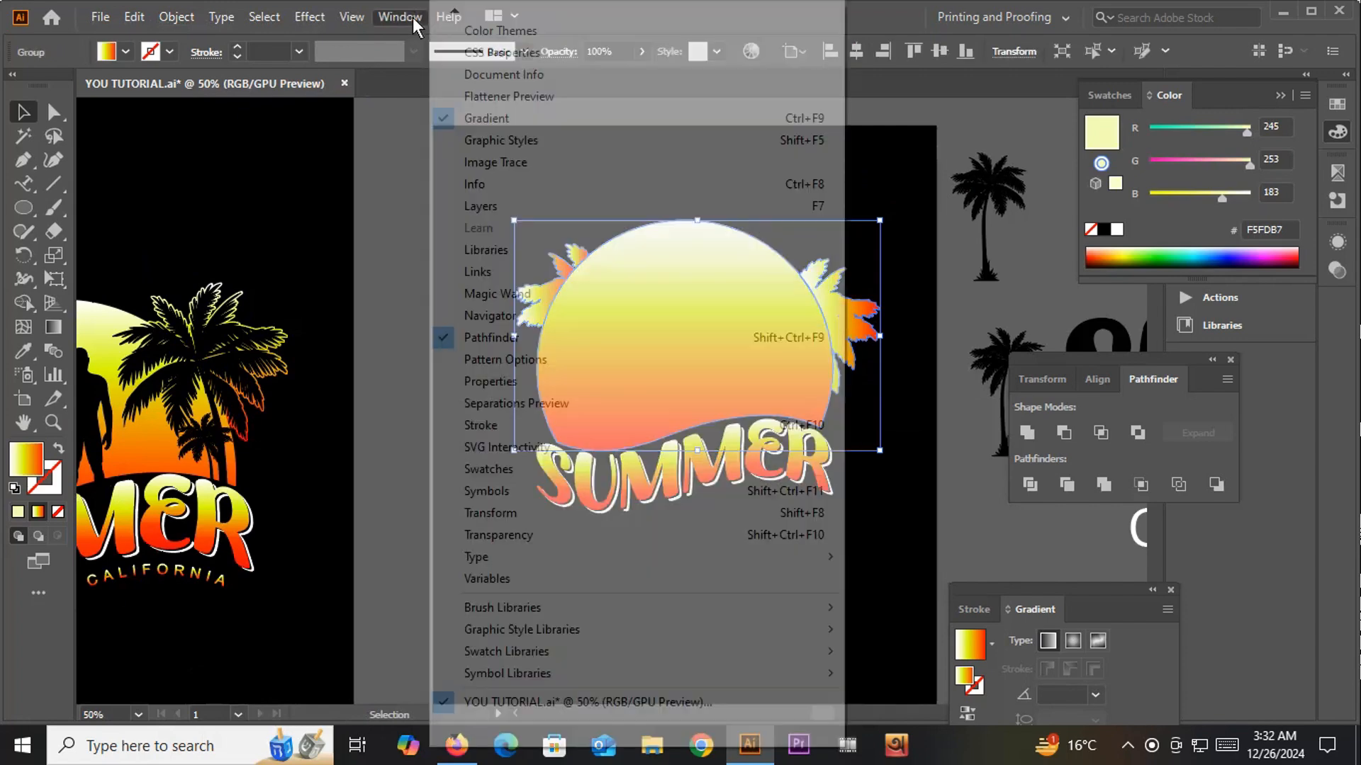
{"action": "left_click", "coordinate": [486, 536]}
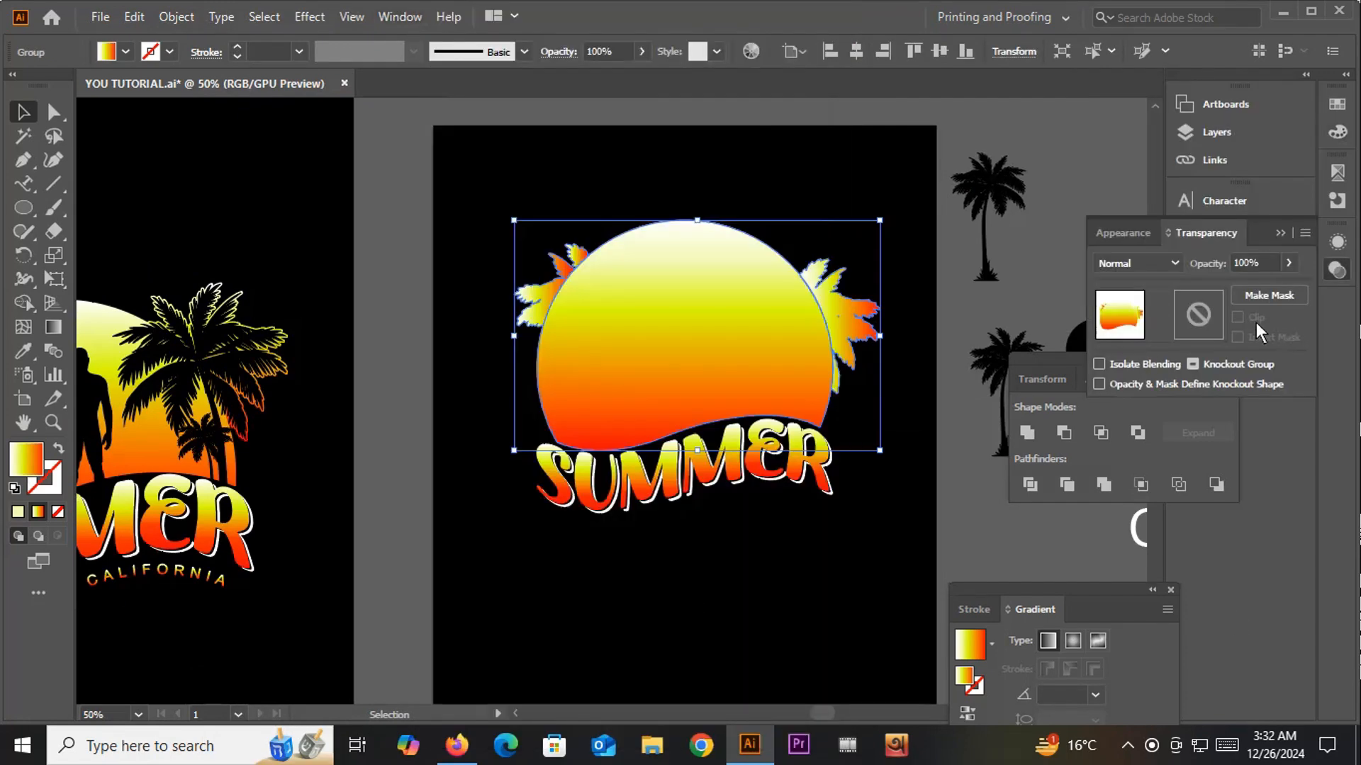
{"action": "left_click", "coordinate": [1254, 295]}
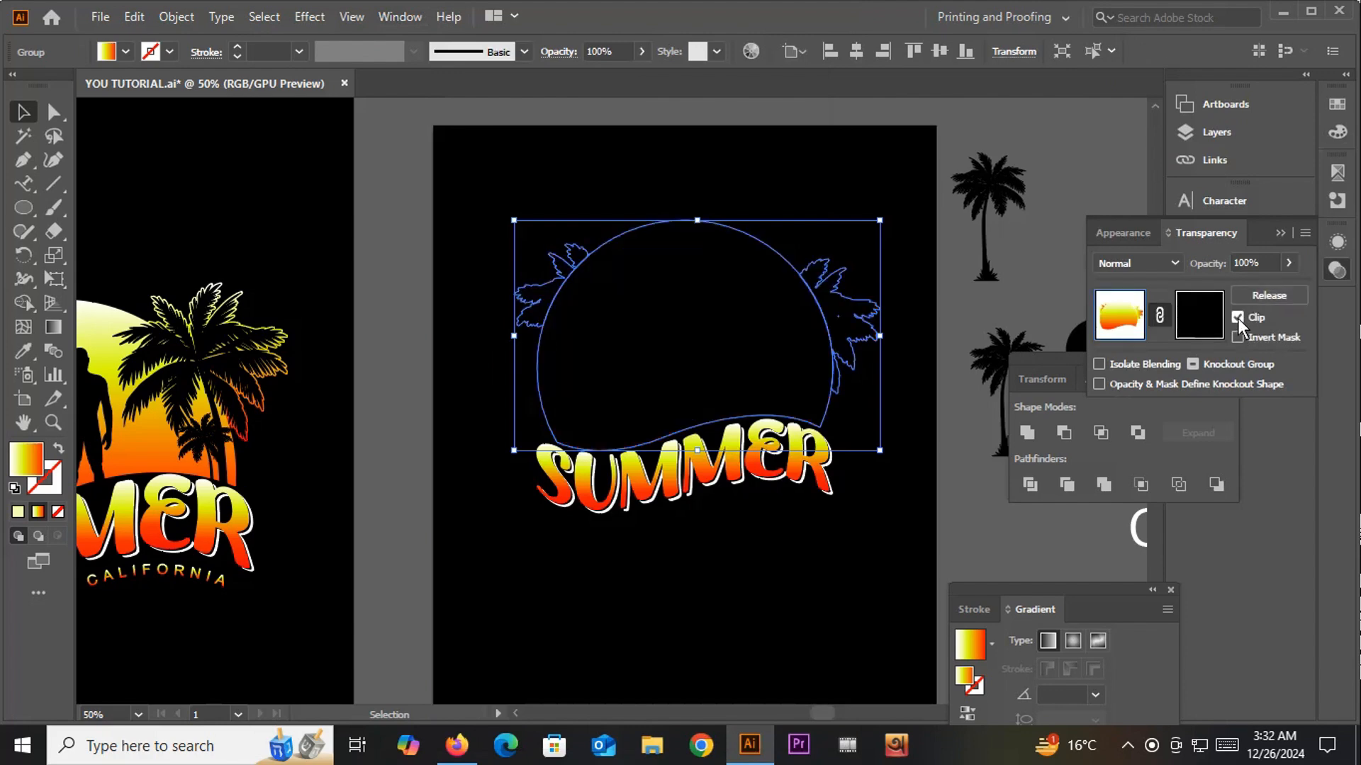
{"action": "left_click", "coordinate": [1237, 317]}
Step: Paste the cut palms-and-surfer group into the sun group's opacity mask and return to editing the artwork
{"action": "left_click", "coordinate": [1200, 326]}
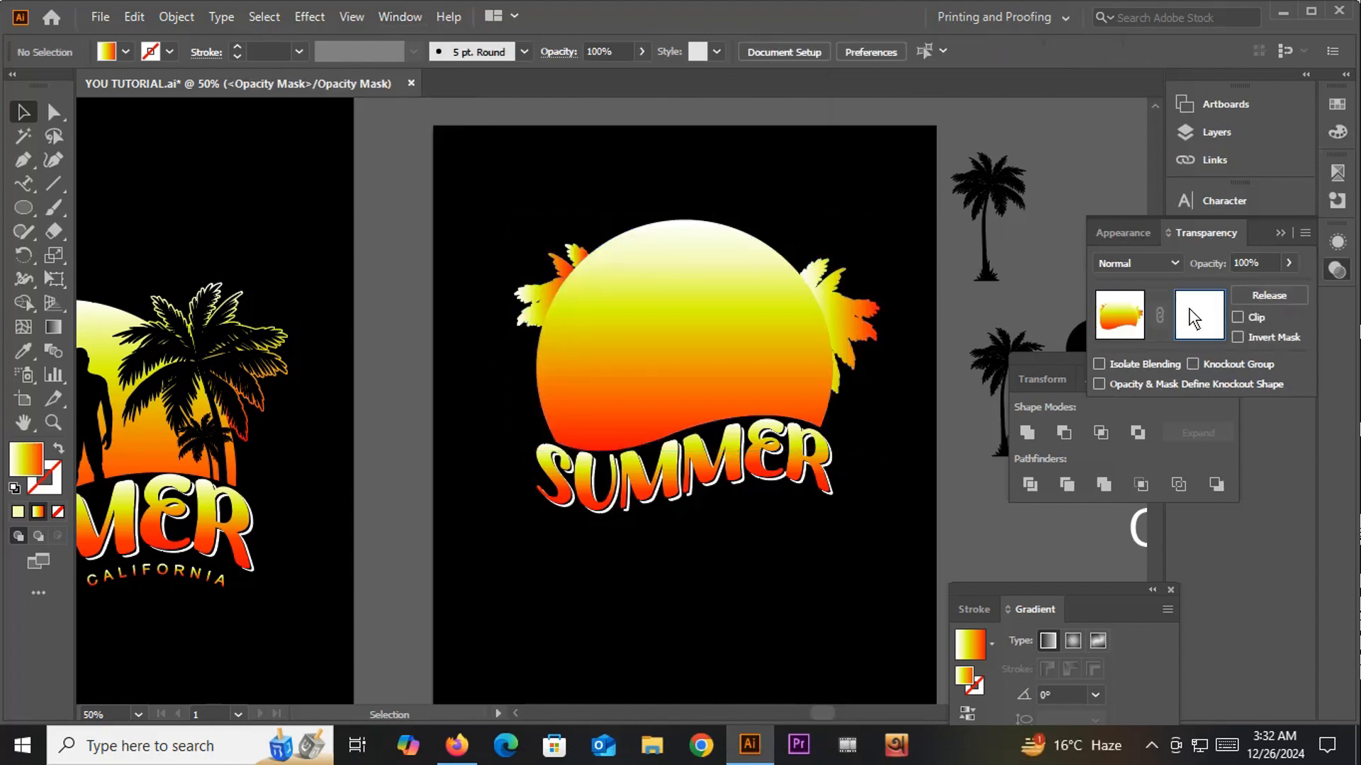
{"action": "key", "text": "ctrl+v"}
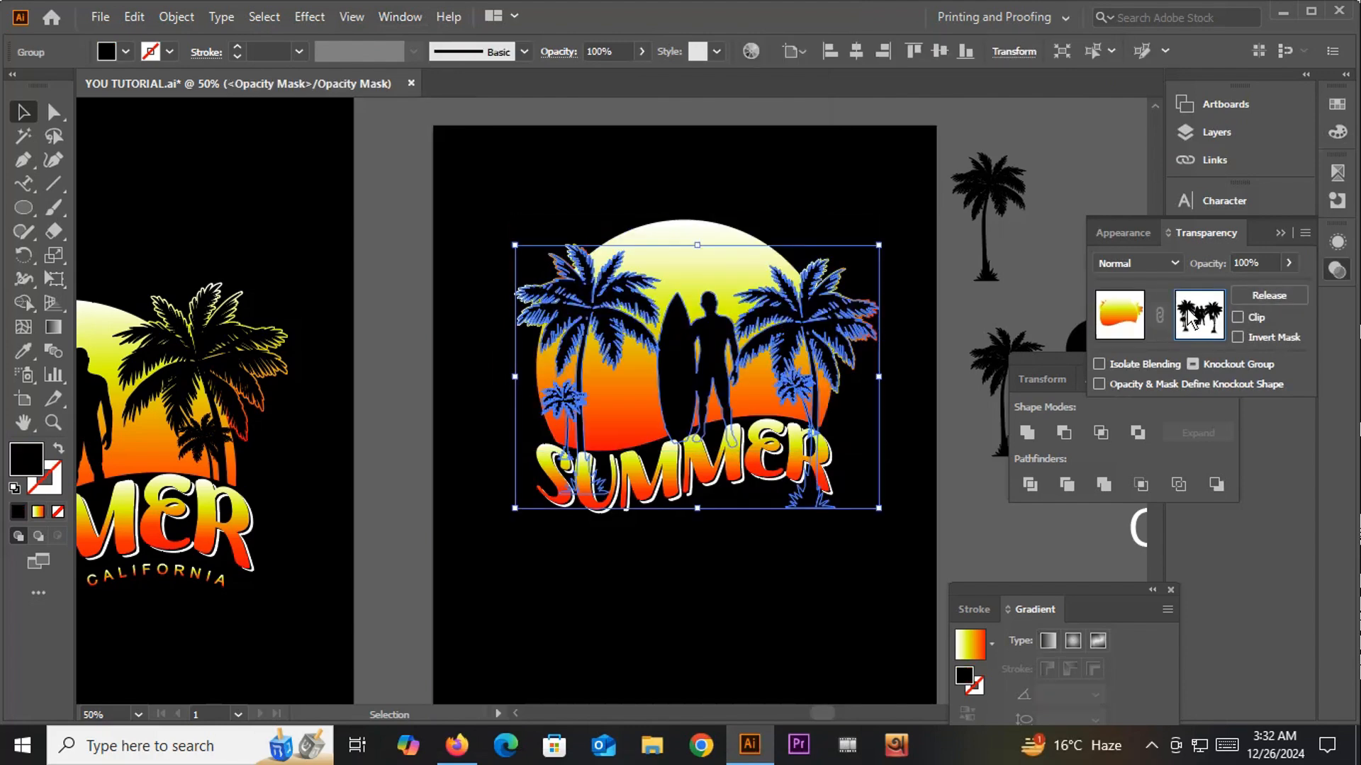
{"action": "left_click", "coordinate": [1121, 316]}
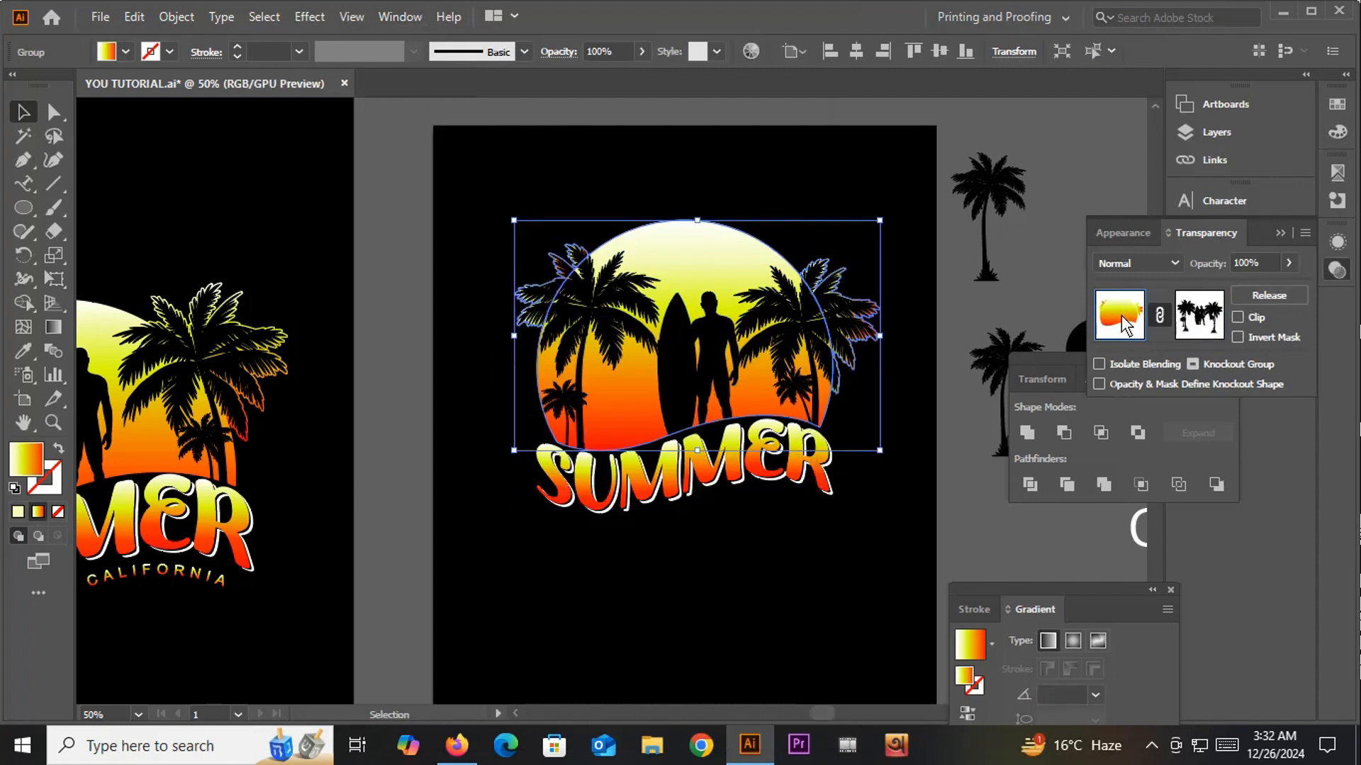
{"action": "left_click", "coordinate": [886, 563]}
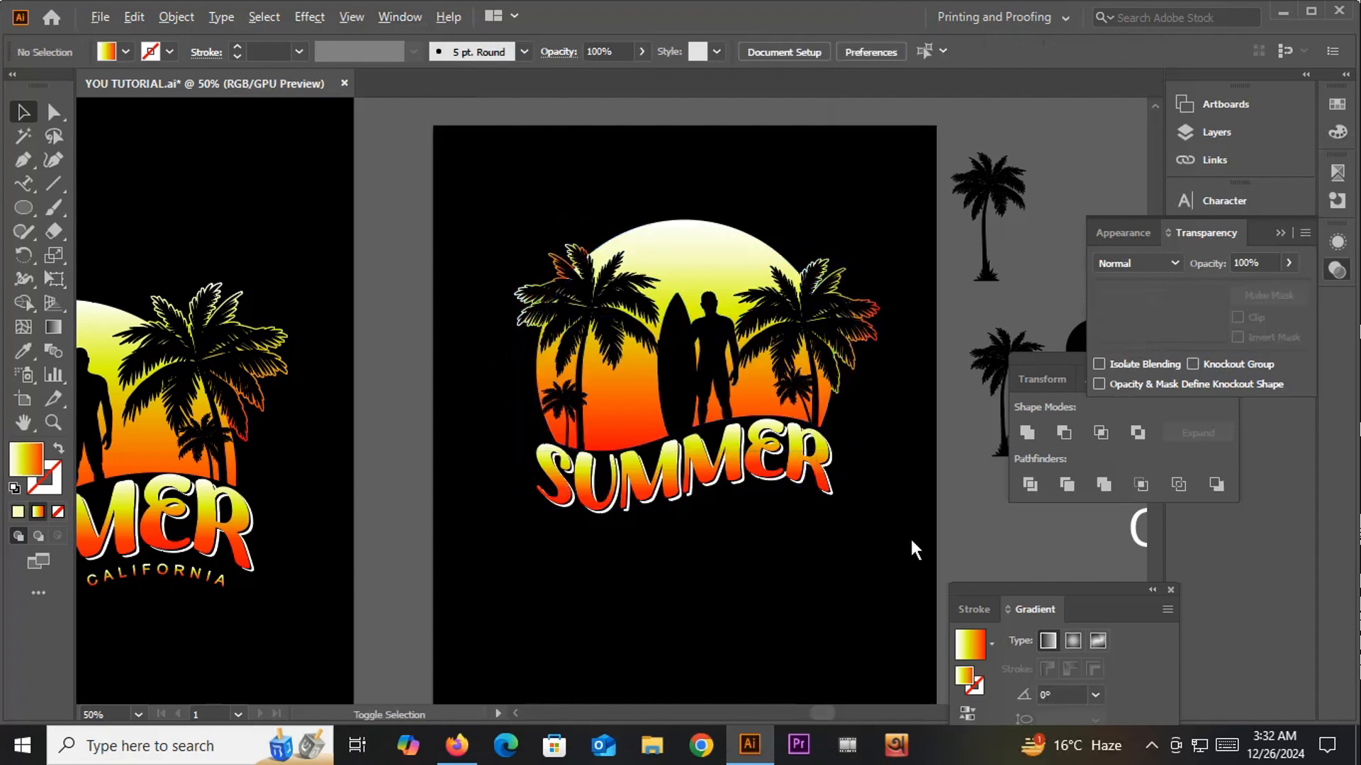
{"action": "scroll", "coordinate": [908, 537], "scroll_direction": "down", "scroll_amount": 2}
{"action": "left_click_drag", "start_coordinate": [879, 608], "coordinate": [815, 451]}
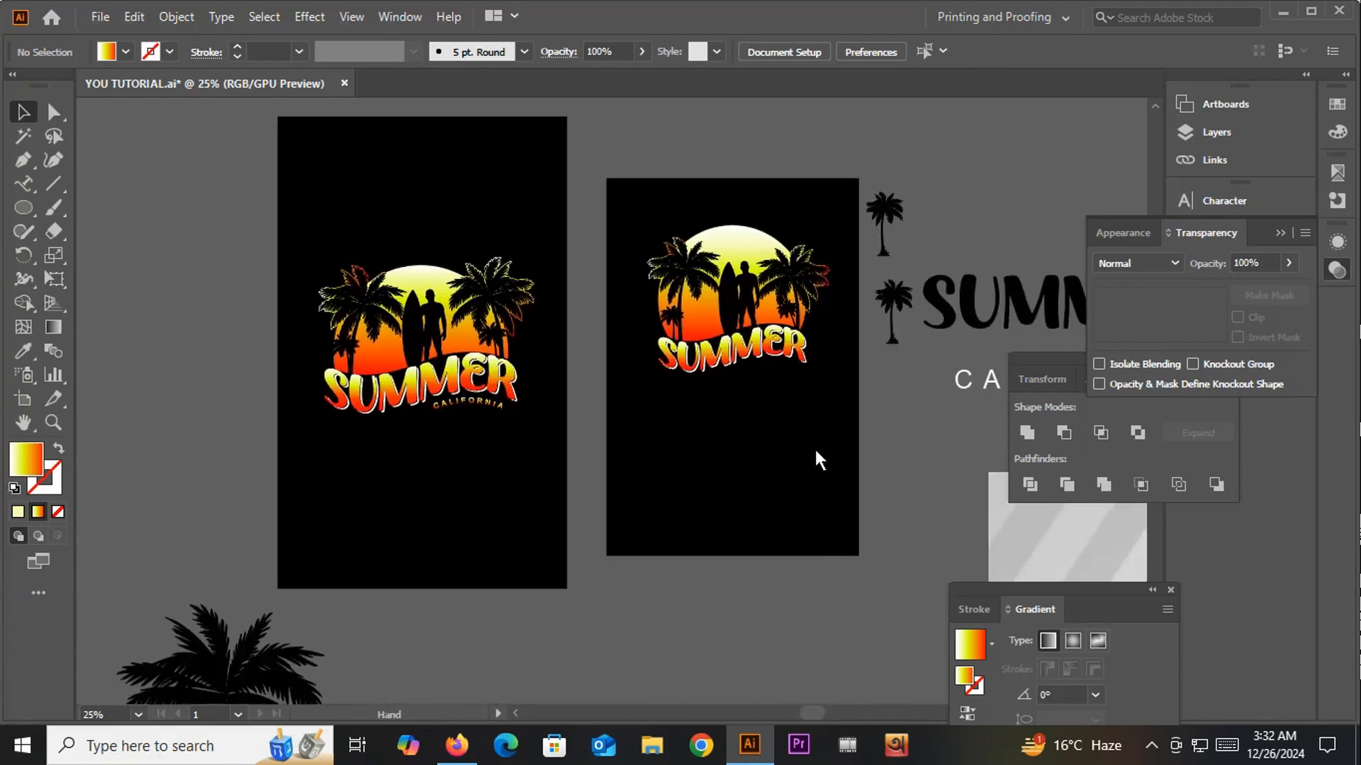
{"action": "left_click_drag", "start_coordinate": [833, 496], "coordinate": [613, 474]}
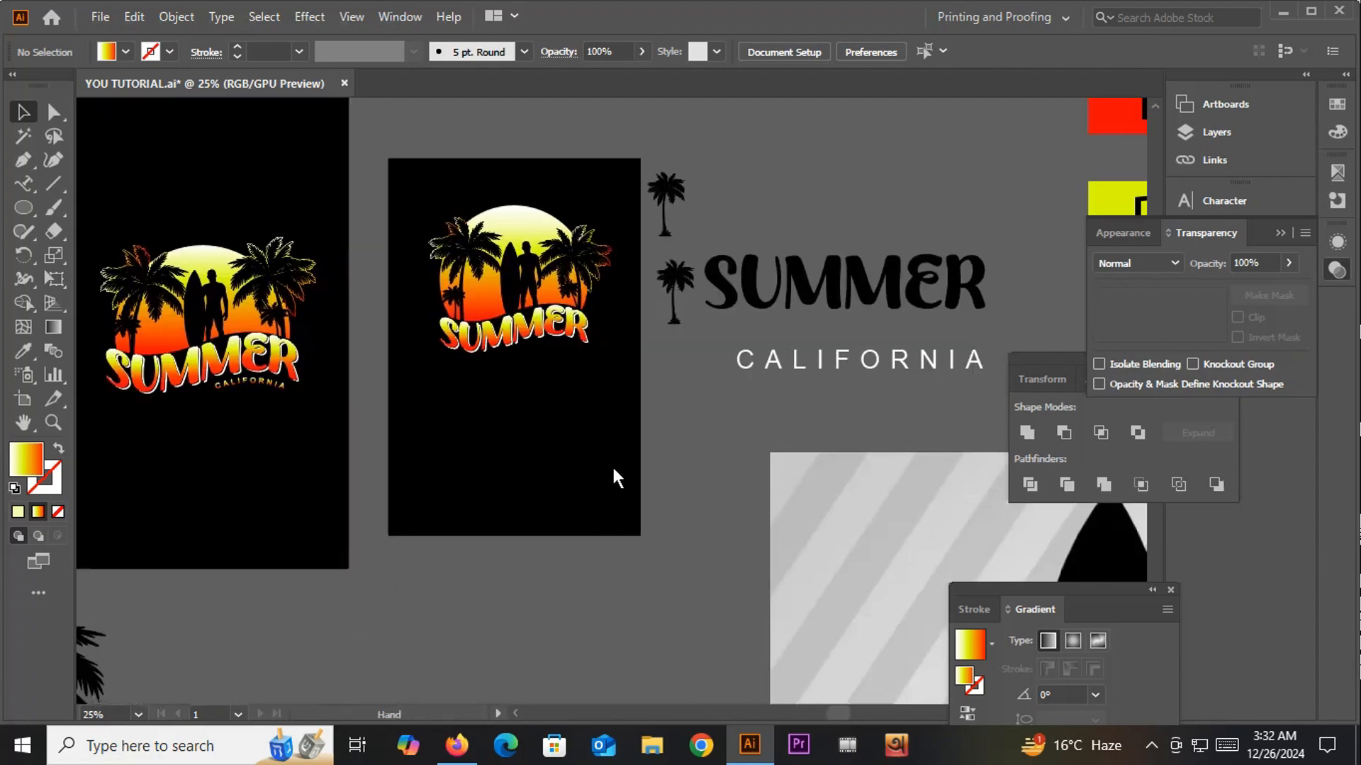
Step: Duplicate the white CALIFORNIA text, with its tracking of 400, onto the black background beneath the new SUMMER lettering
{"action": "left_click", "coordinate": [814, 355]}
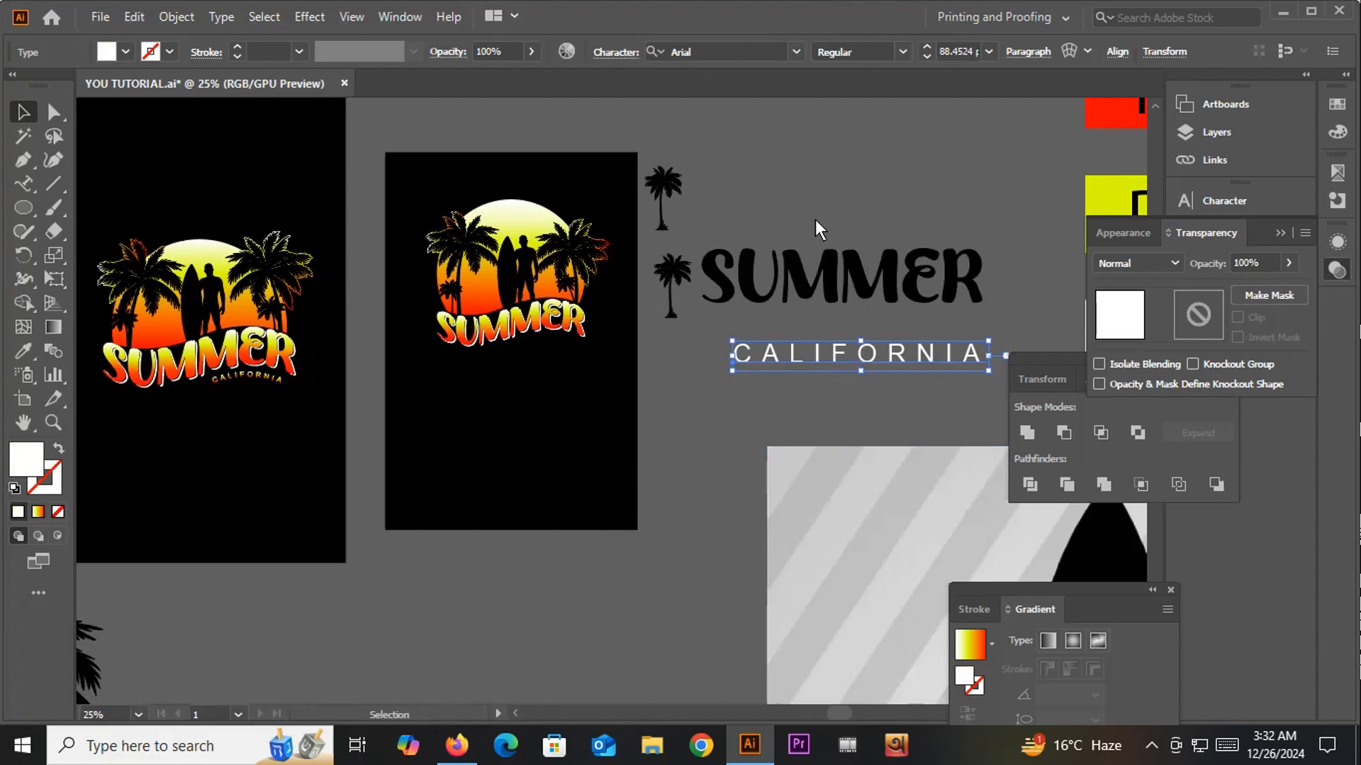
{"action": "left_click", "coordinate": [598, 52]}
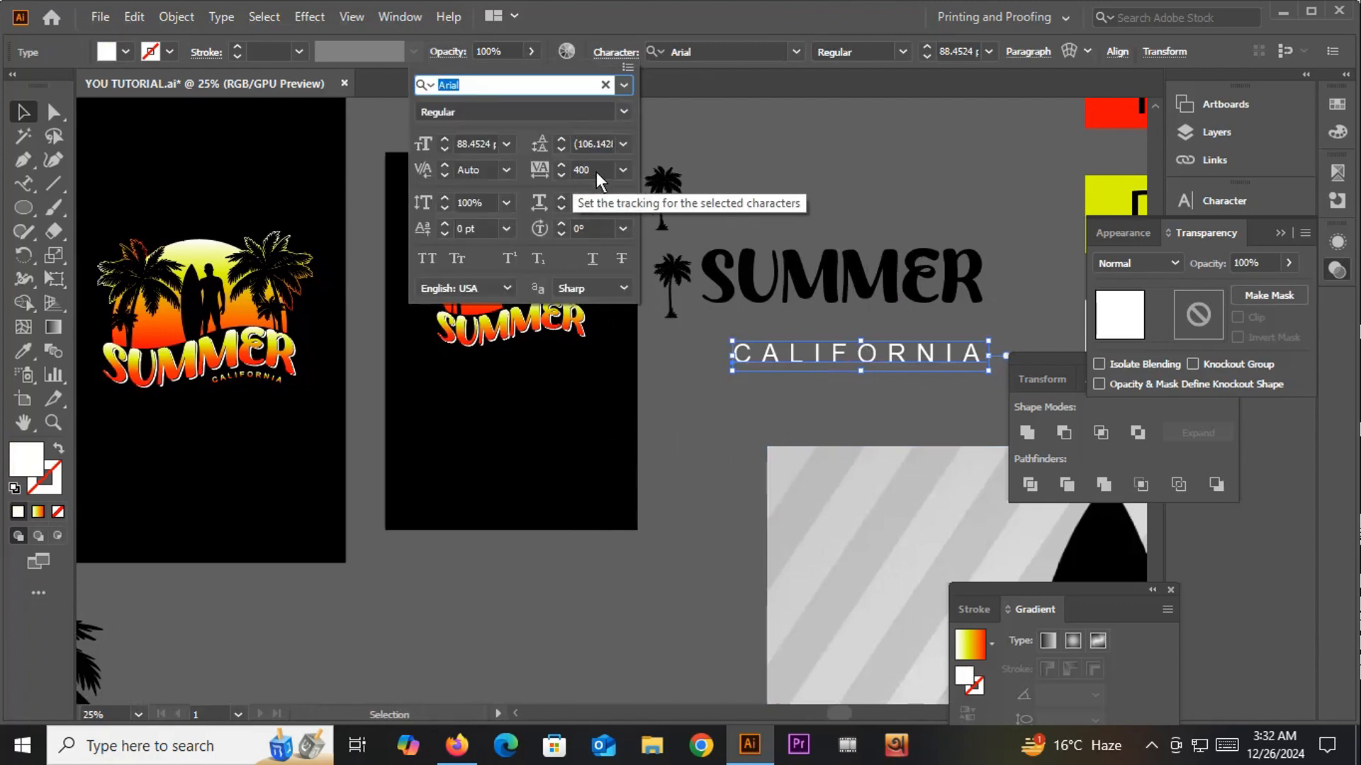
{"action": "left_click_drag", "start_coordinate": [848, 357], "coordinate": [542, 355]}
{"action": "scroll", "coordinate": [542, 354], "scroll_direction": "up", "scroll_amount": 2}
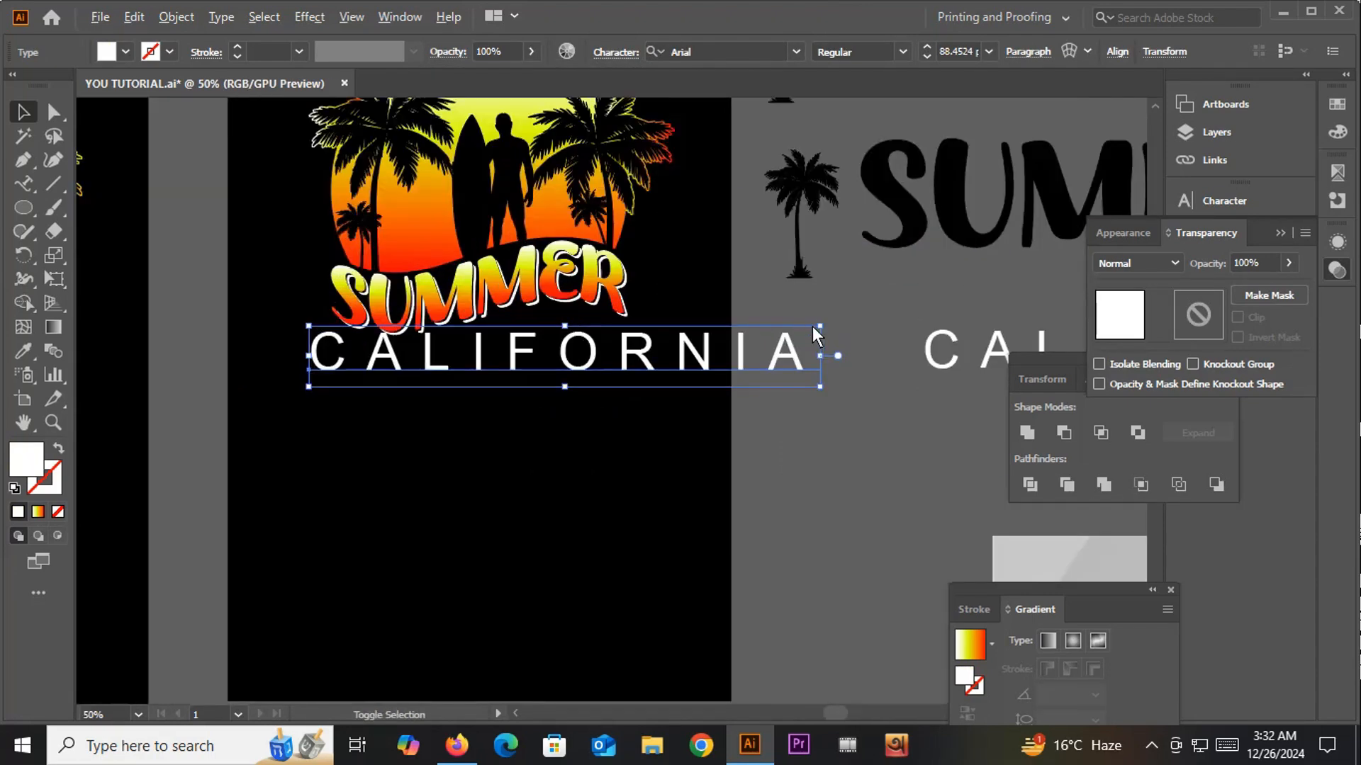
Step: Scale the copied CALIFORNIA text down to about 21 pt and place it just under the right half of SUMMER
{"action": "left_click_drag", "start_coordinate": [820, 326], "coordinate": [772, 350]}
{"action": "left_click", "coordinate": [622, 411]}
{"action": "scroll", "coordinate": [537, 374], "scroll_direction": "up", "scroll_amount": 4}
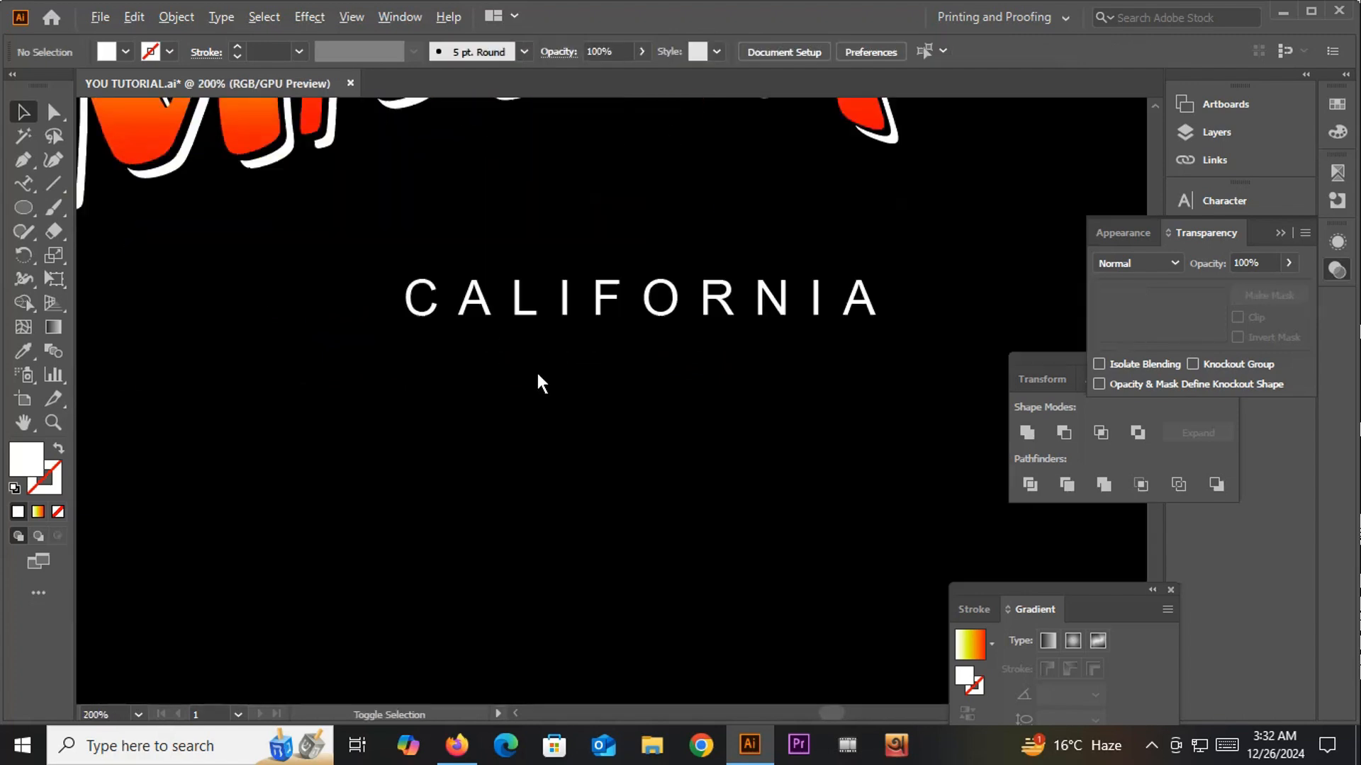
{"action": "left_click_drag", "start_coordinate": [632, 294], "coordinate": [580, 167]}
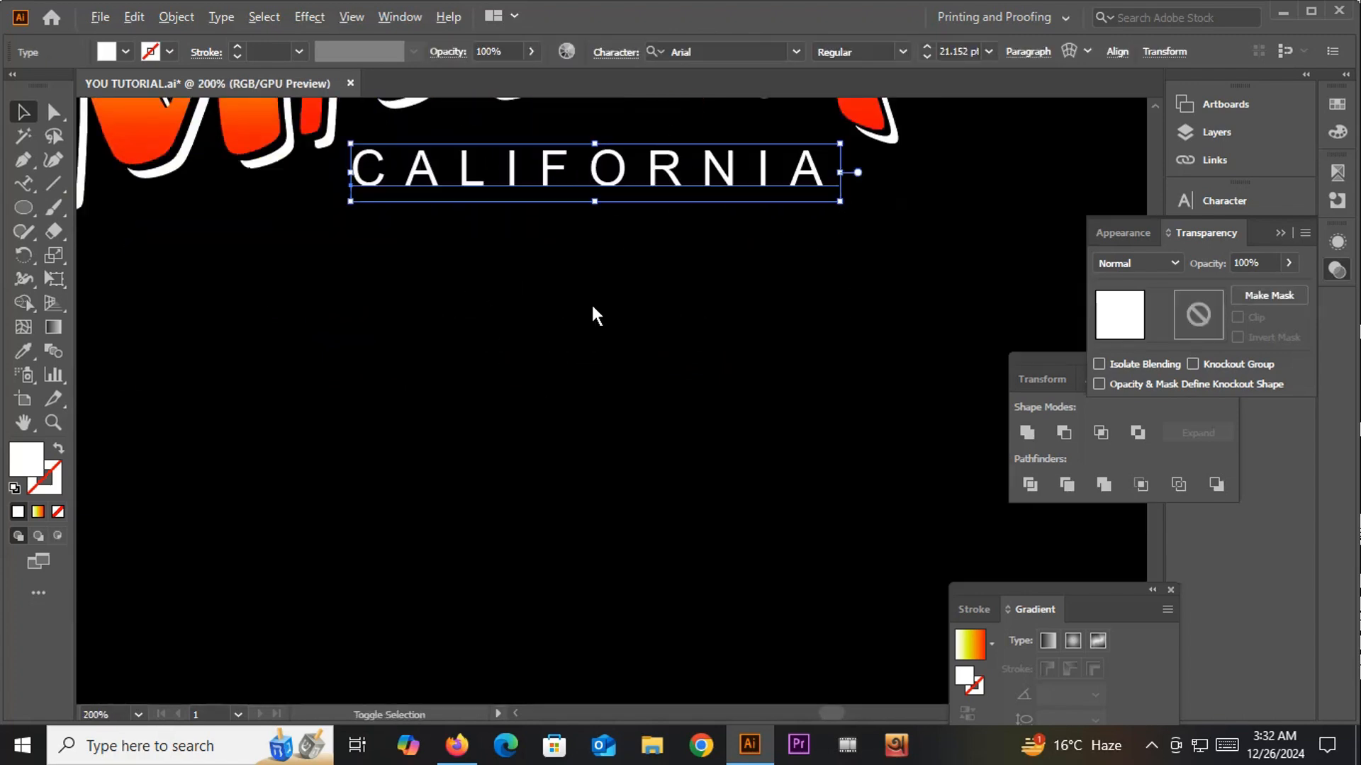
Step: Convert the small CALIFORNIA text to outlines and bend it with a horizontal Arc warp of 22%
{"action": "scroll", "coordinate": [594, 315], "scroll_direction": "down", "scroll_amount": 2}
{"action": "scroll", "coordinate": [623, 312], "scroll_direction": "up", "scroll_amount": 2}
{"action": "right_click", "coordinate": [600, 276]}
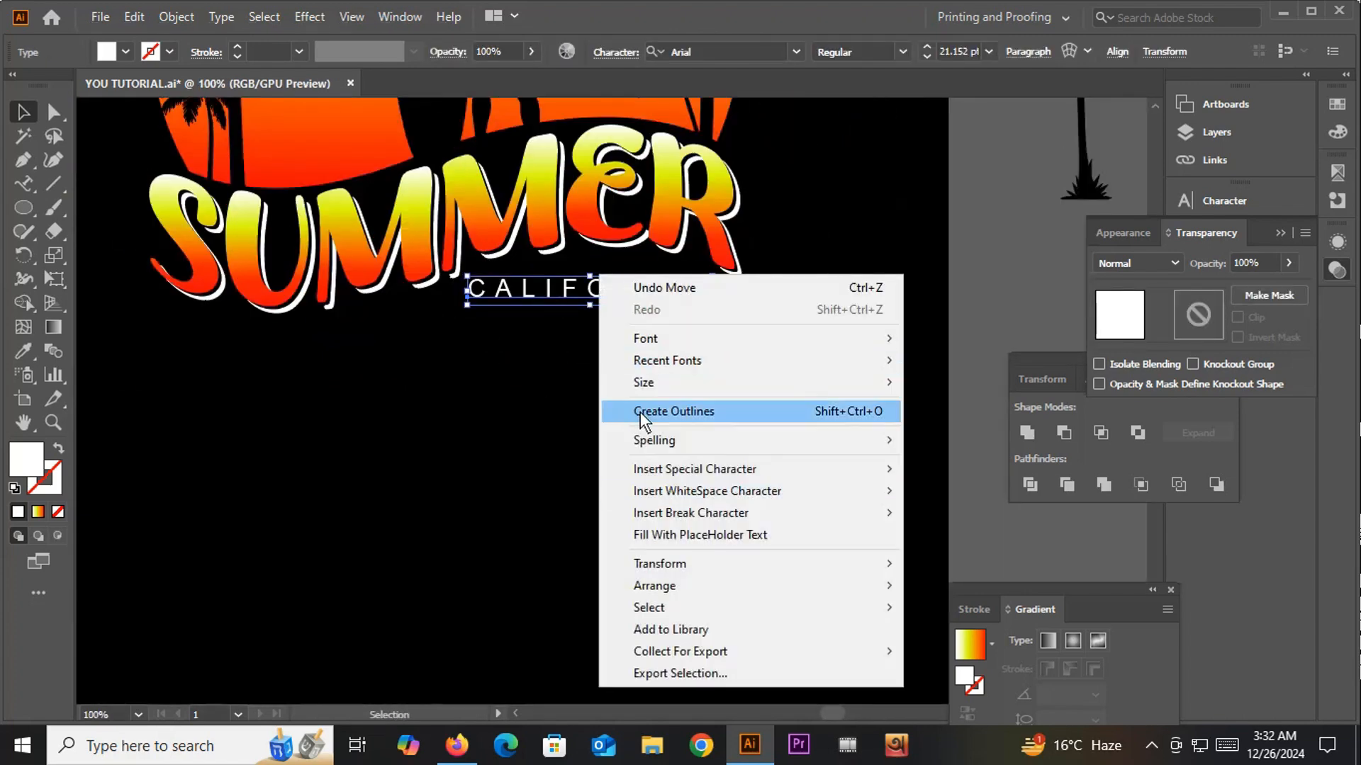
{"action": "left_click", "coordinate": [640, 411]}
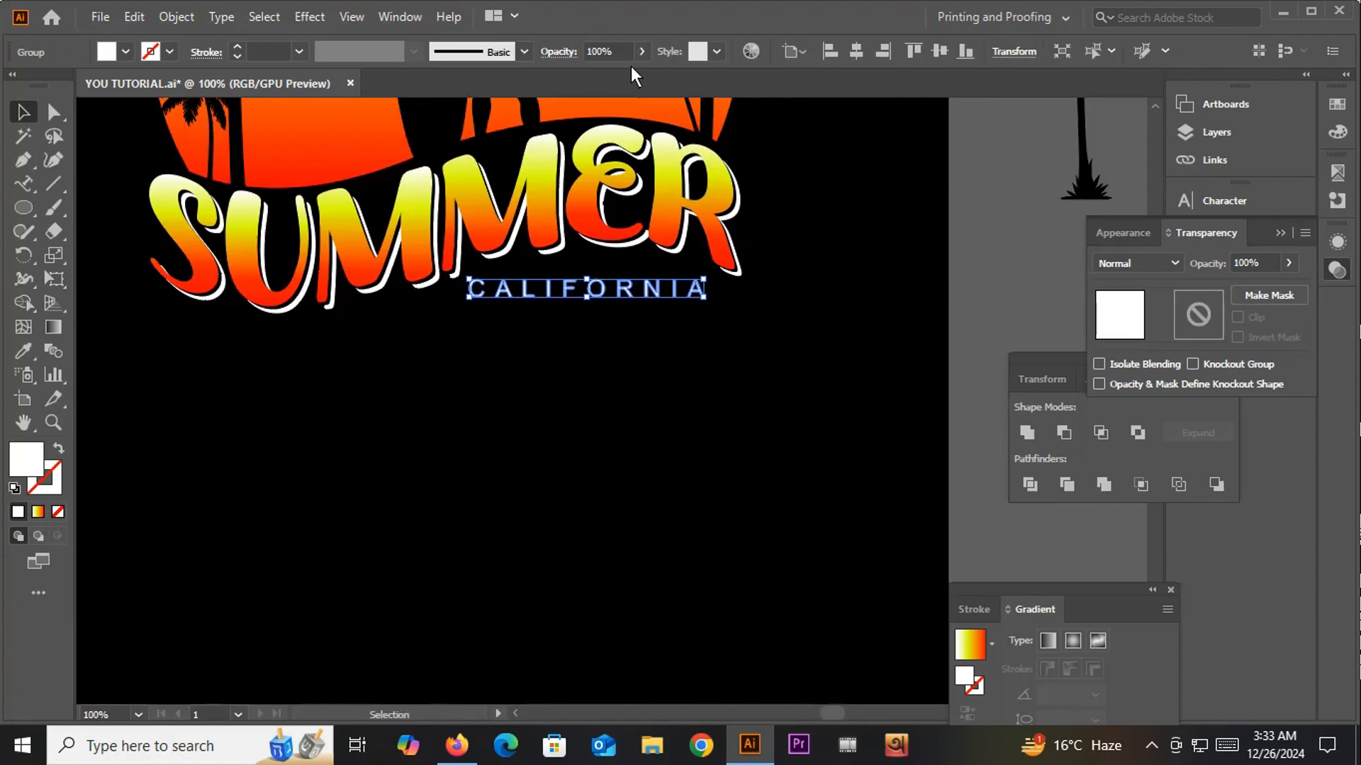
{"action": "left_click", "coordinate": [394, 18]}
{"action": "left_click", "coordinate": [308, 16]}
{"action": "left_click", "coordinate": [309, 15]}
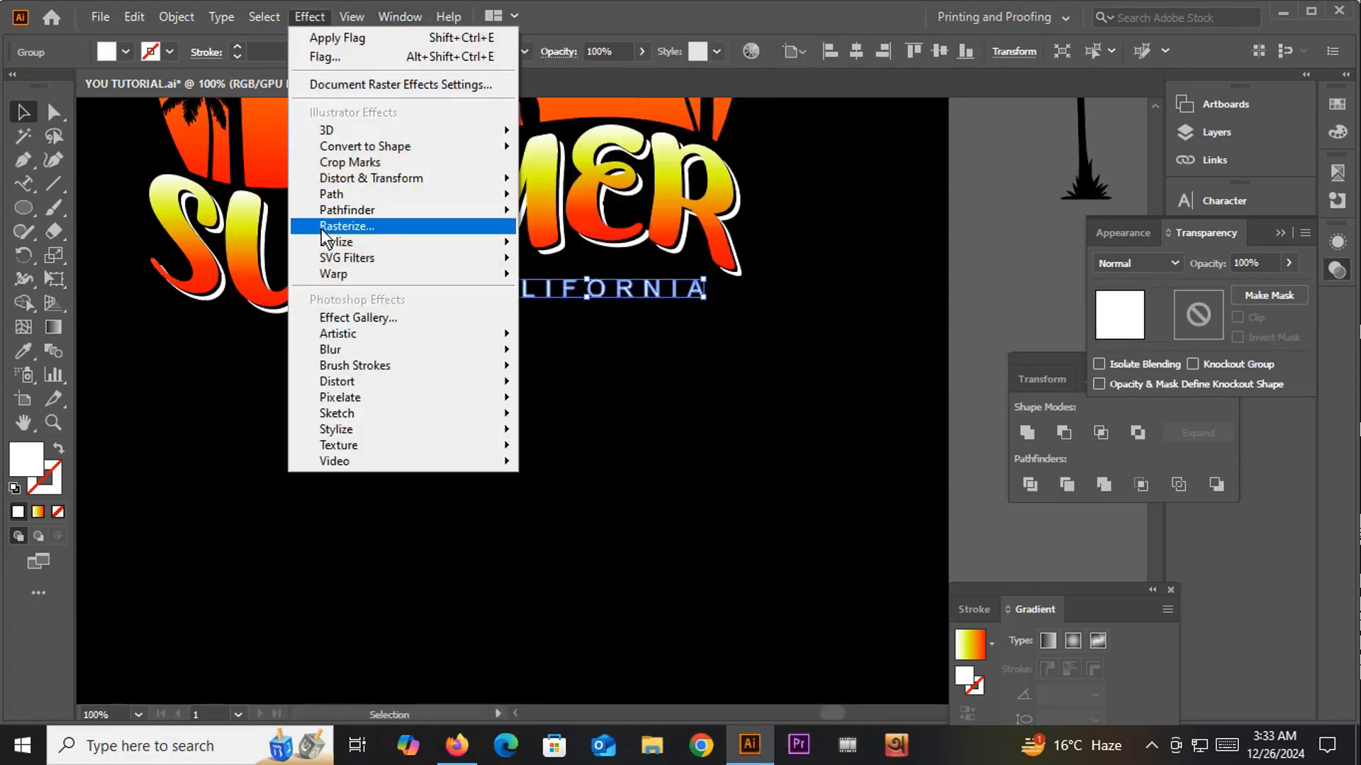
{"action": "mouse_move", "coordinate": [341, 276]}
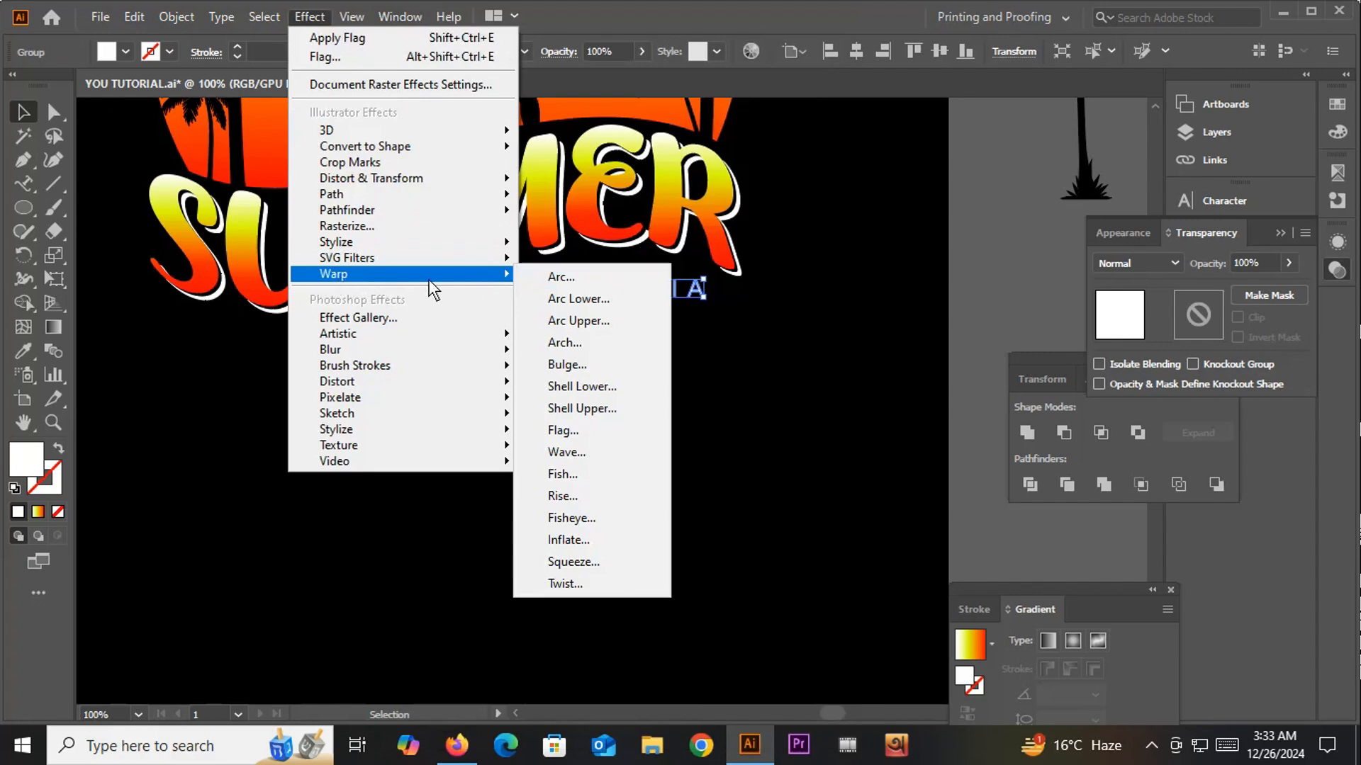
{"action": "left_click", "coordinate": [571, 275]}
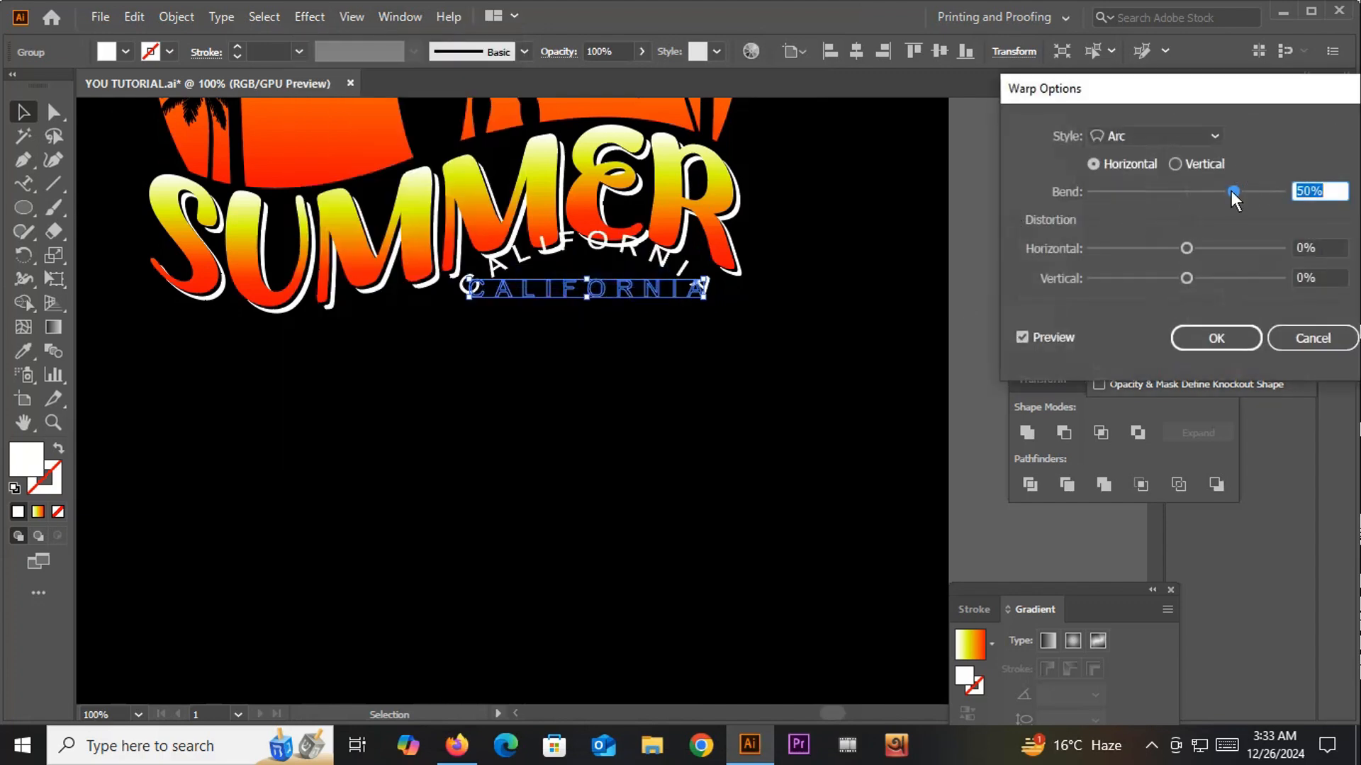
{"action": "left_click_drag", "start_coordinate": [1233, 191], "coordinate": [1206, 193]}
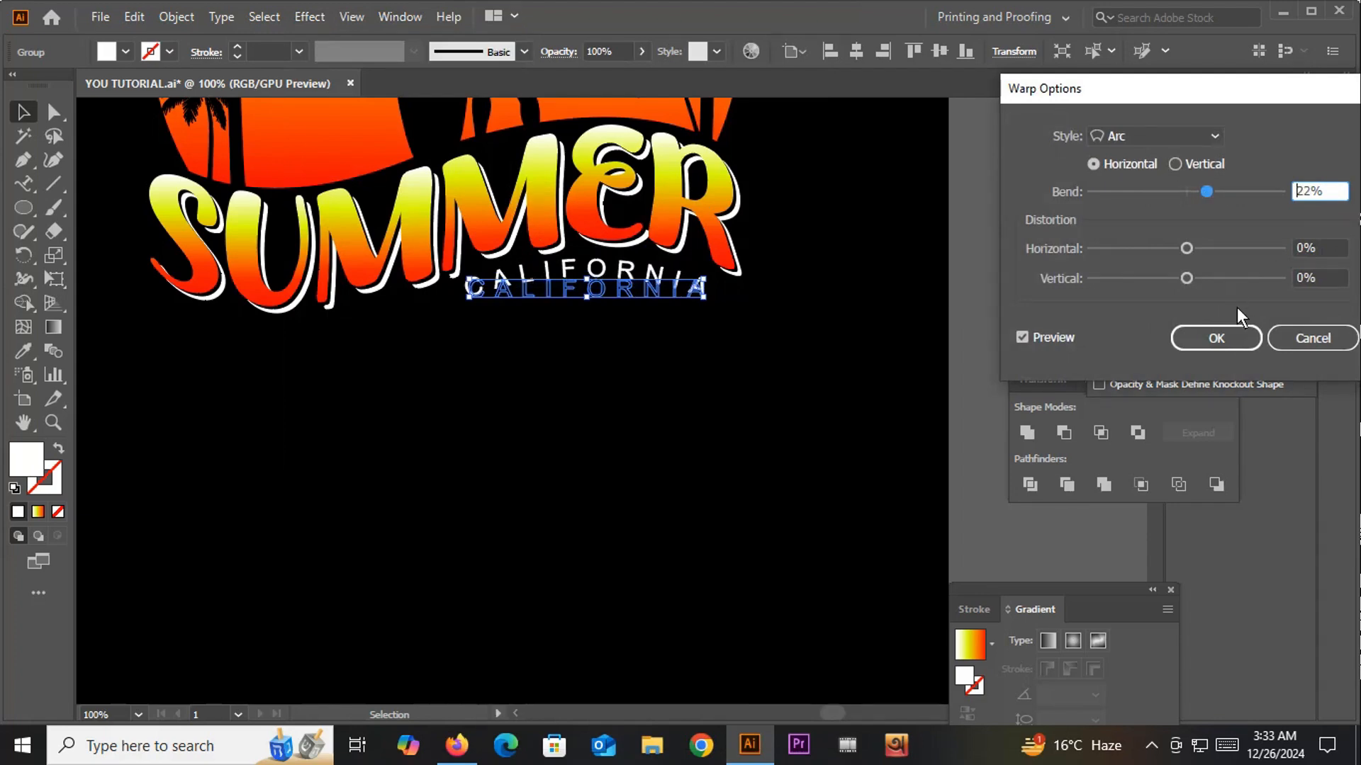
{"action": "left_click", "coordinate": [1233, 337]}
Step: Expand the appearance of the arc-warped CALIFORNIA lettering and deselect it
{"action": "left_click", "coordinate": [177, 16]}
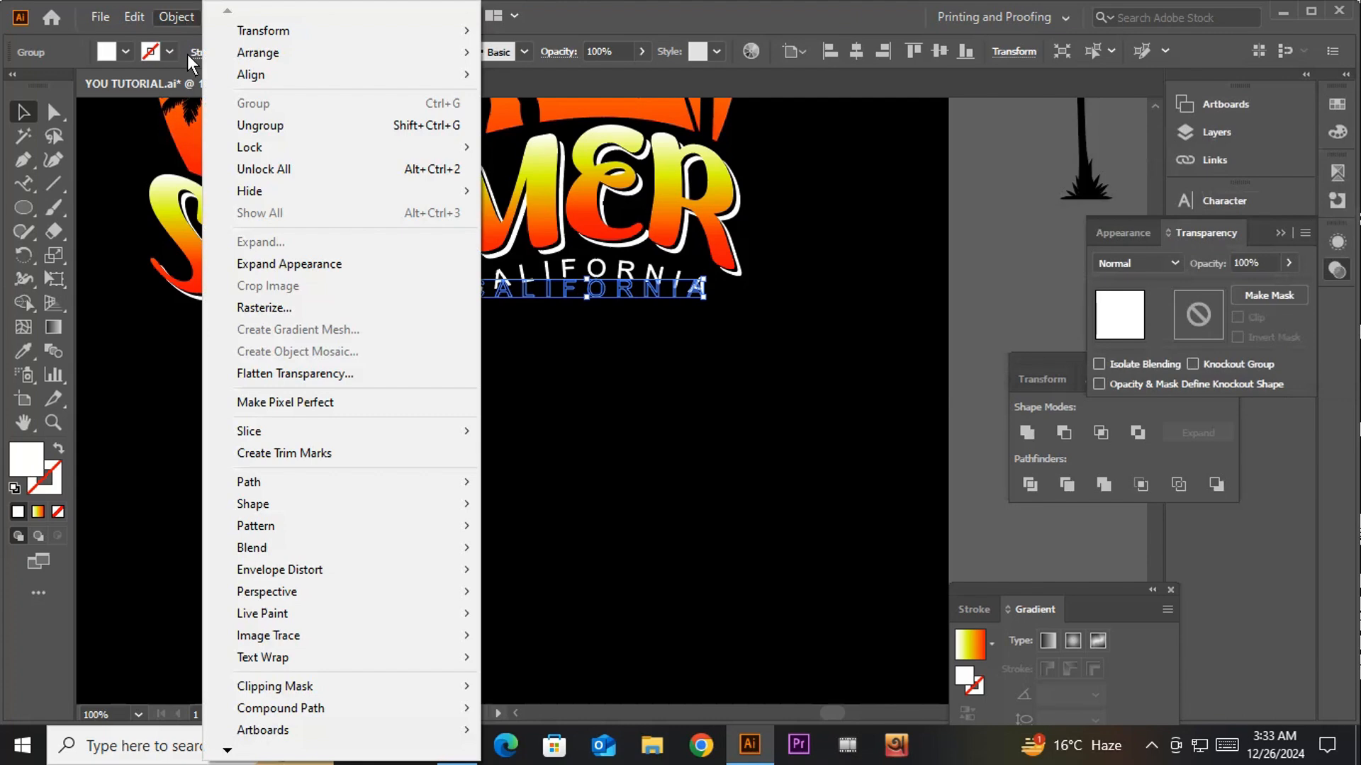
{"action": "left_click", "coordinate": [274, 265]}
{"action": "left_click", "coordinate": [452, 459]}
Step: Compare the white CALIFORNIA lettering in the new design with the colour of the same word in the finished reference design
{"action": "scroll", "coordinate": [452, 459], "scroll_direction": "down", "scroll_amount": 4}
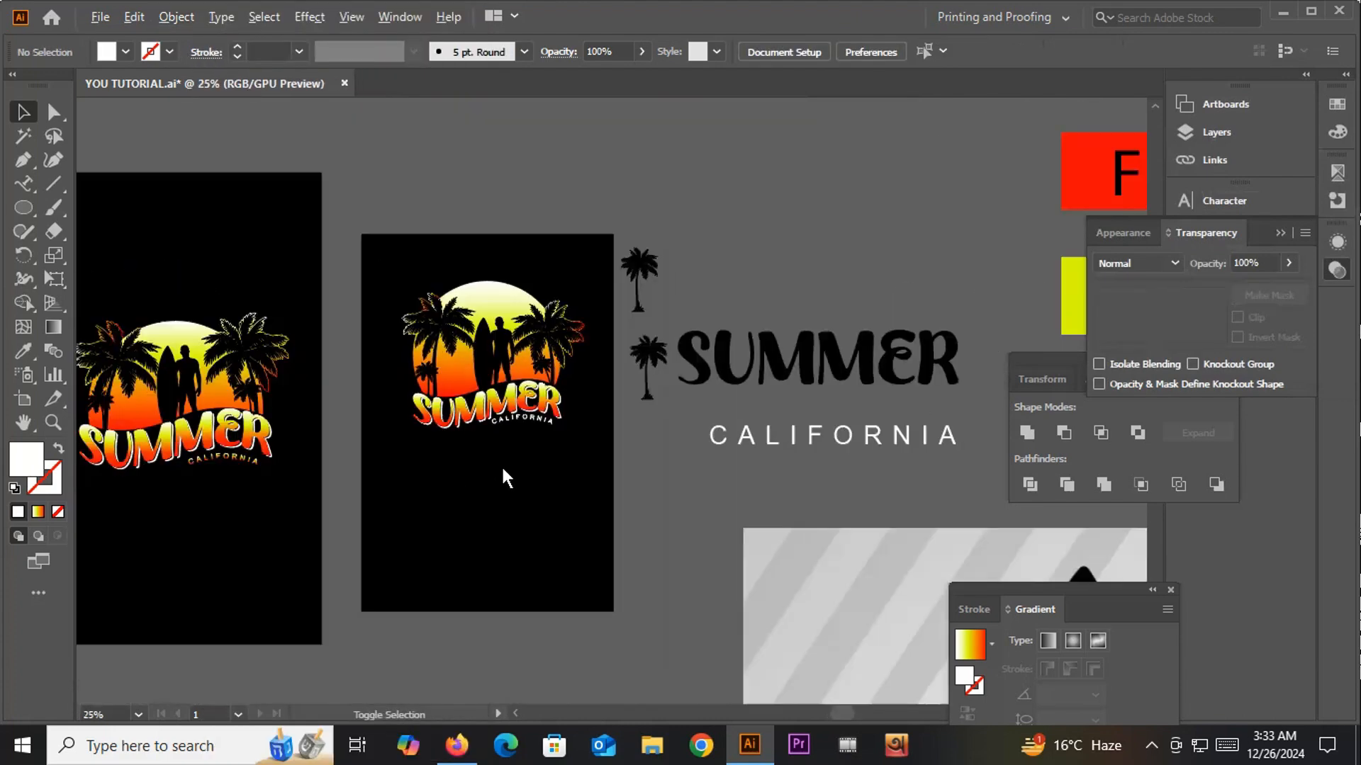
{"action": "scroll", "coordinate": [502, 462], "scroll_direction": "up", "scroll_amount": 3}
{"action": "scroll", "coordinate": [524, 353], "scroll_direction": "down", "scroll_amount": 2}
{"action": "left_click_drag", "start_coordinate": [567, 424], "coordinate": [579, 496]}
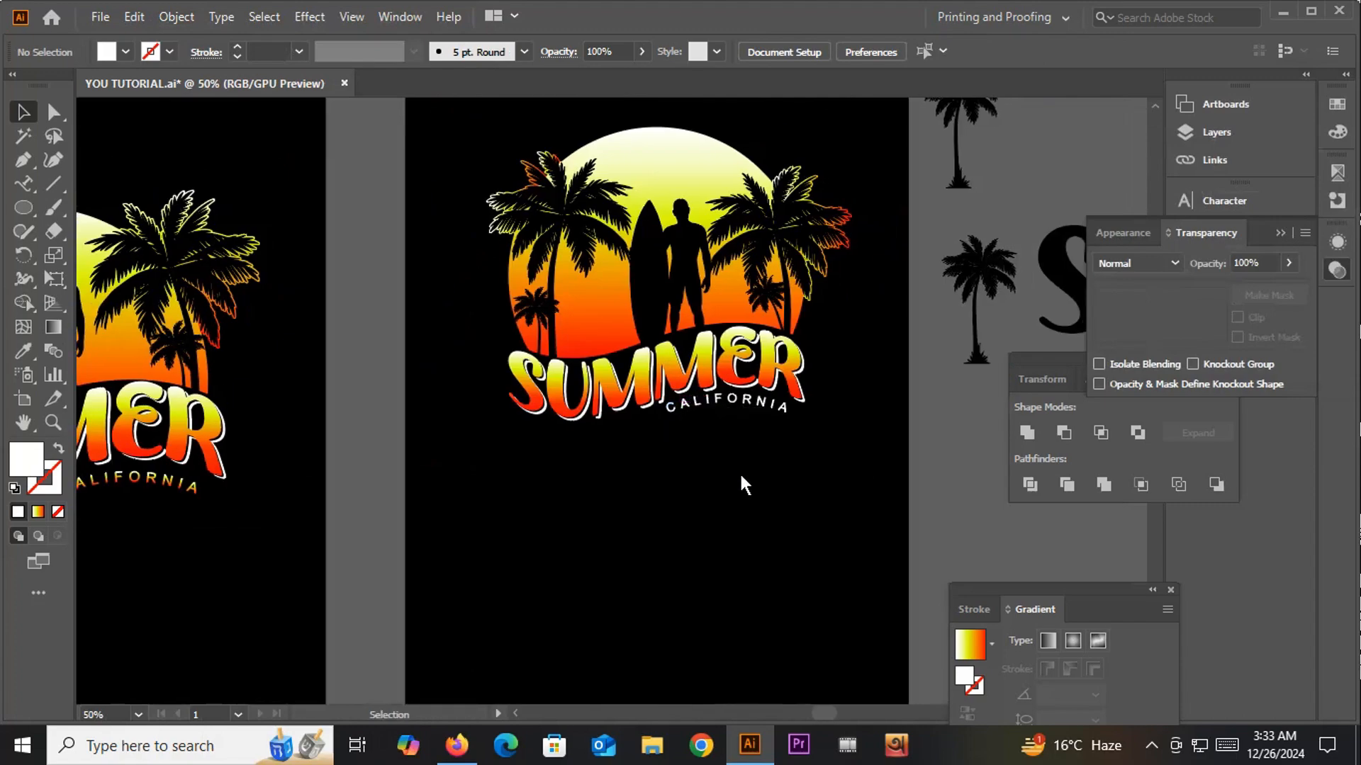
{"action": "scroll", "coordinate": [742, 486], "scroll_direction": "down", "scroll_amount": 2}
{"action": "scroll", "coordinate": [425, 507], "scroll_direction": "up", "scroll_amount": 4}
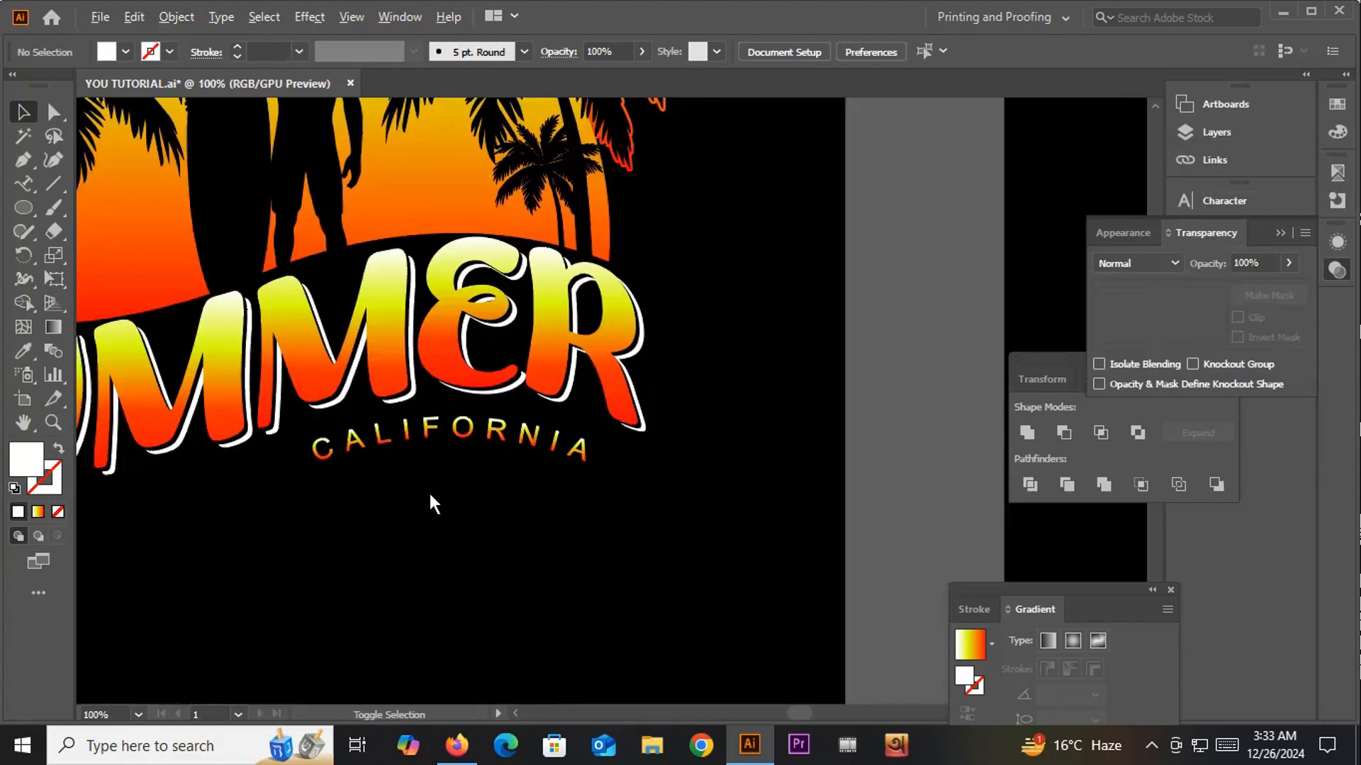
{"action": "scroll", "coordinate": [429, 502], "scroll_direction": "down", "scroll_amount": 3}
{"action": "left_click_drag", "start_coordinate": [814, 484], "coordinate": [657, 402]}
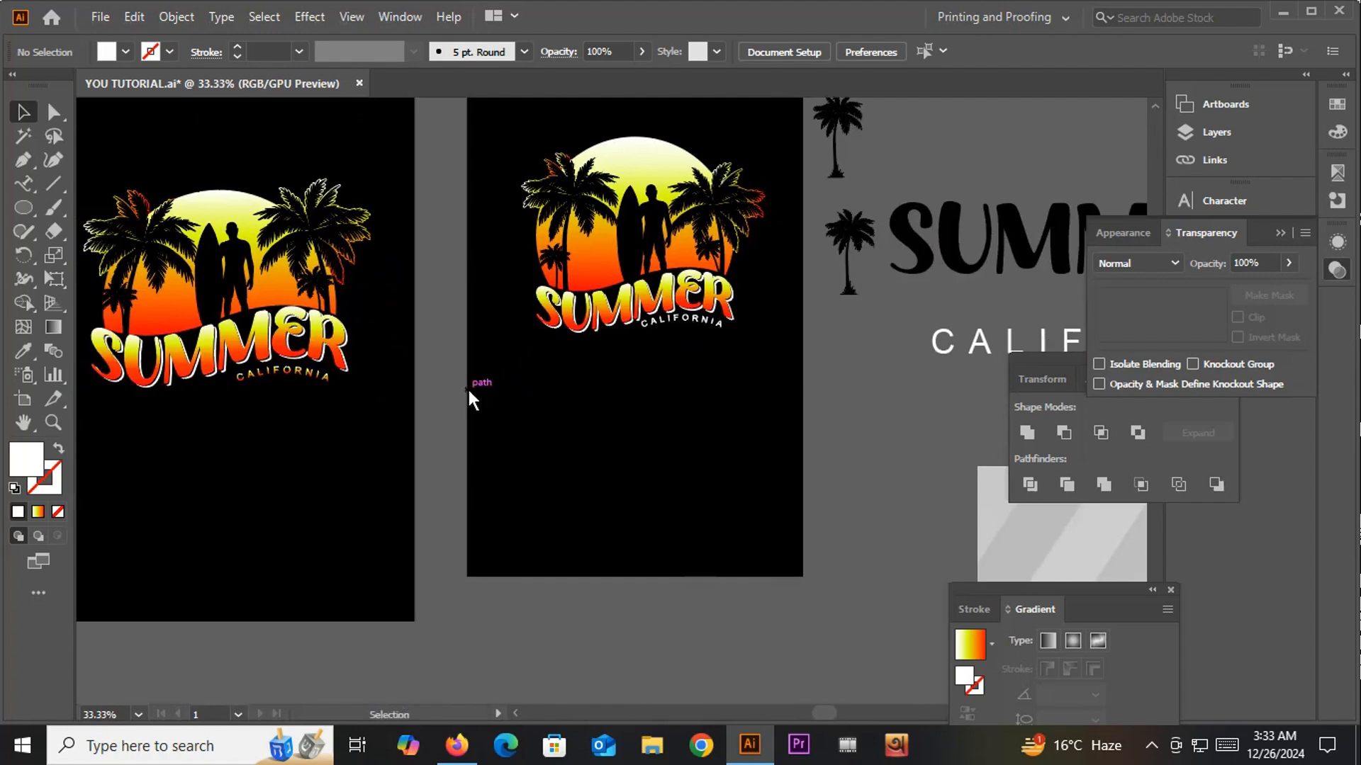
Step: Fill the curved CALIFORNIA lettering with the gradient sampled from the SUMMER letters using the Eyedropper
{"action": "scroll", "coordinate": [695, 323], "scroll_direction": "up", "scroll_amount": 3}
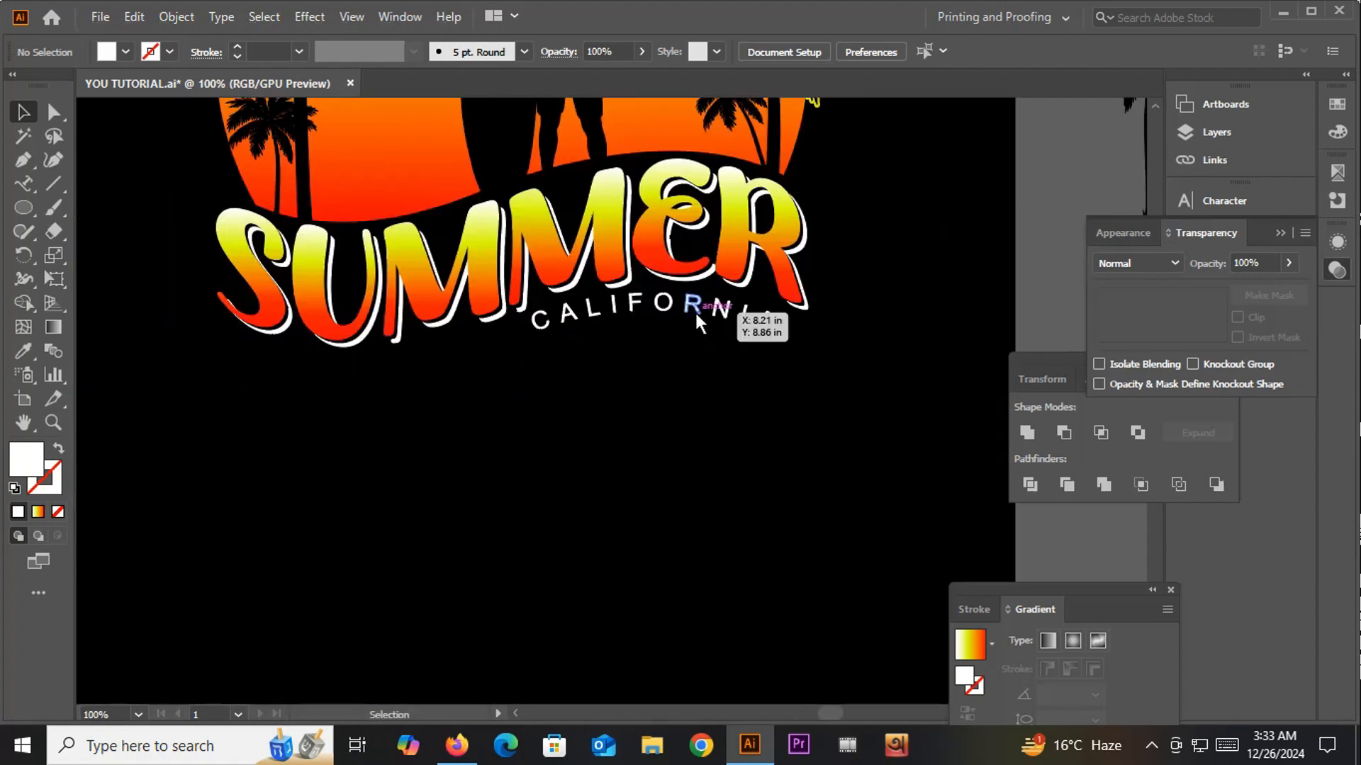
{"action": "left_click", "coordinate": [692, 308]}
{"action": "key", "text": "i"}
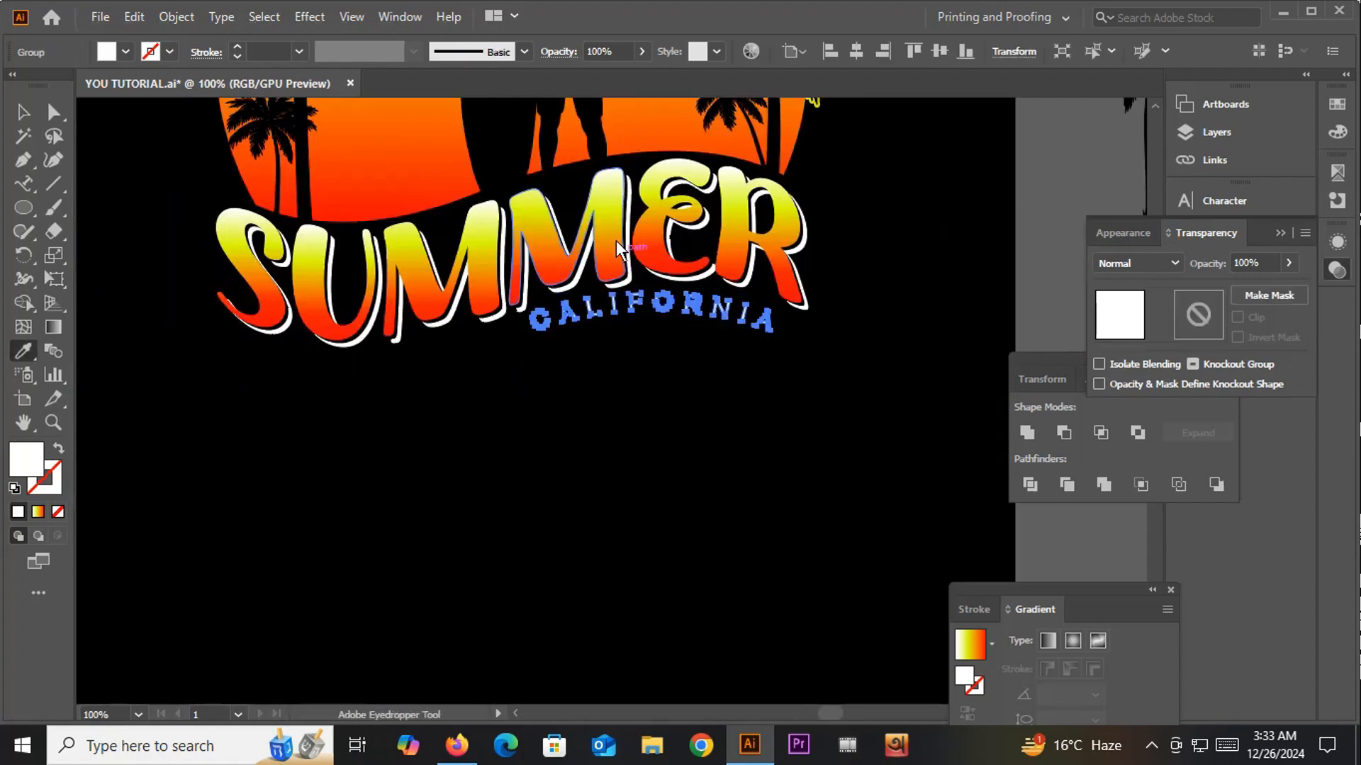
{"action": "left_click", "coordinate": [610, 204]}
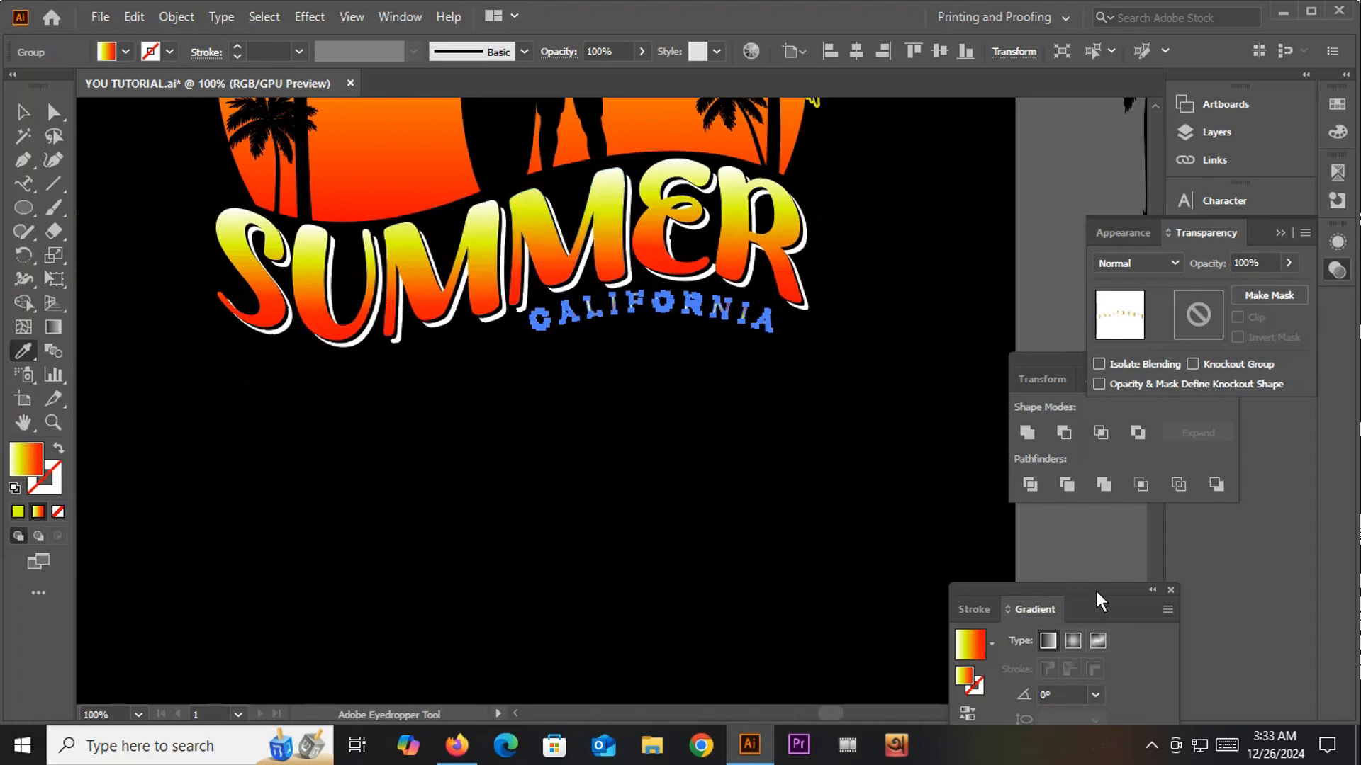
Step: Set the gradient angle of the CALIFORNIA lettering to -90° and deselect it
{"action": "left_click_drag", "start_coordinate": [1096, 591], "coordinate": [1225, 384]}
{"action": "left_click", "coordinate": [1224, 488]}
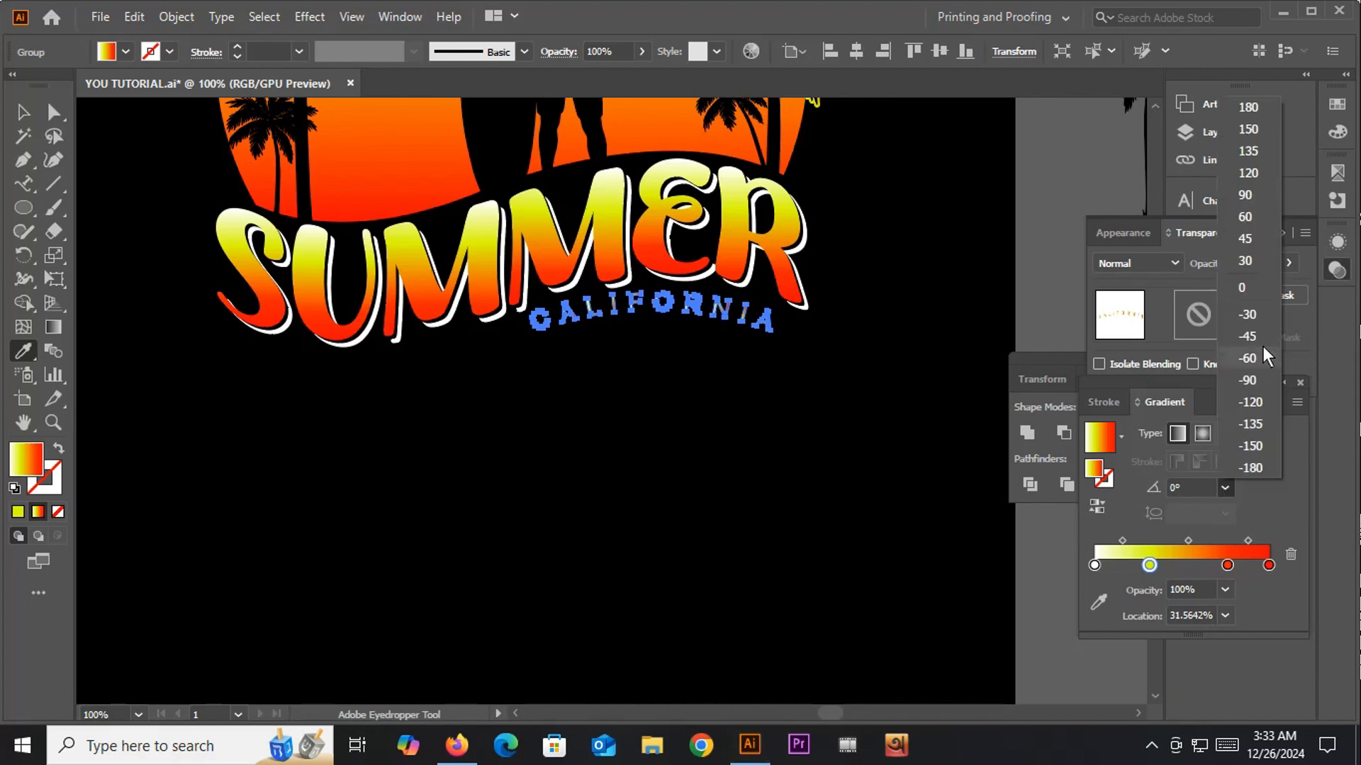
{"action": "left_click", "coordinate": [1248, 379]}
{"action": "left_click", "coordinate": [23, 111]}
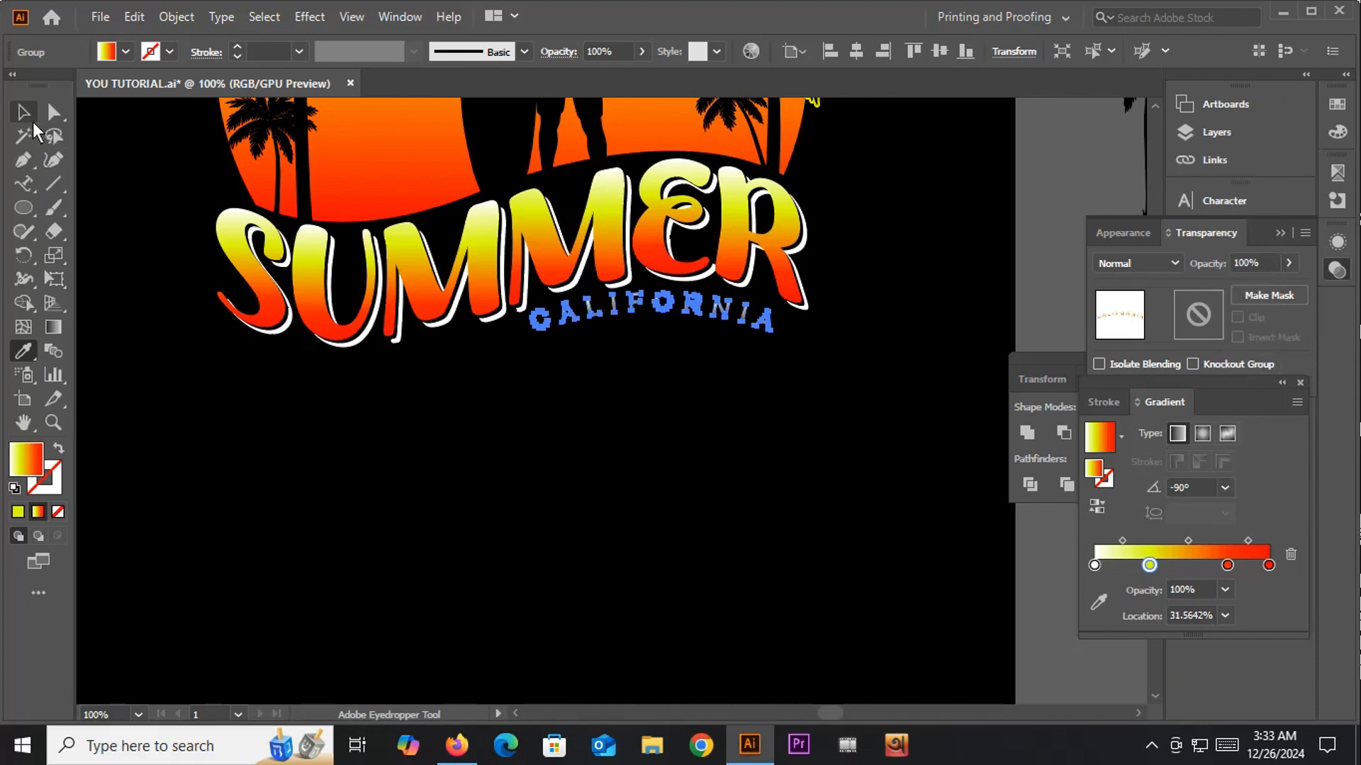
{"action": "left_click", "coordinate": [397, 536]}
{"action": "scroll", "coordinate": [397, 538], "scroll_direction": "down", "scroll_amount": 2}
{"action": "left_click_drag", "start_coordinate": [596, 628], "coordinate": [773, 608]}
{"action": "scroll", "coordinate": [772, 608], "scroll_direction": "down", "scroll_amount": 1}
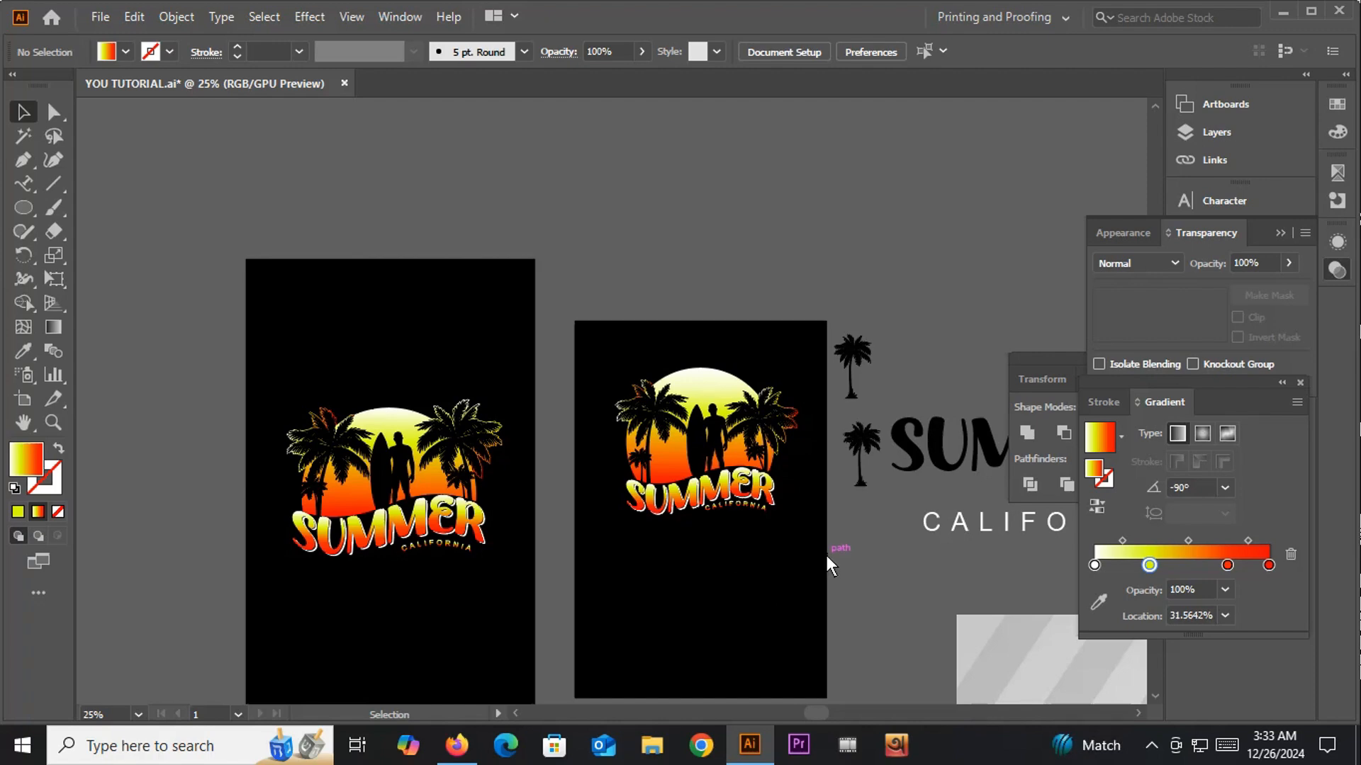
{"action": "left_click", "coordinate": [1151, 745]}
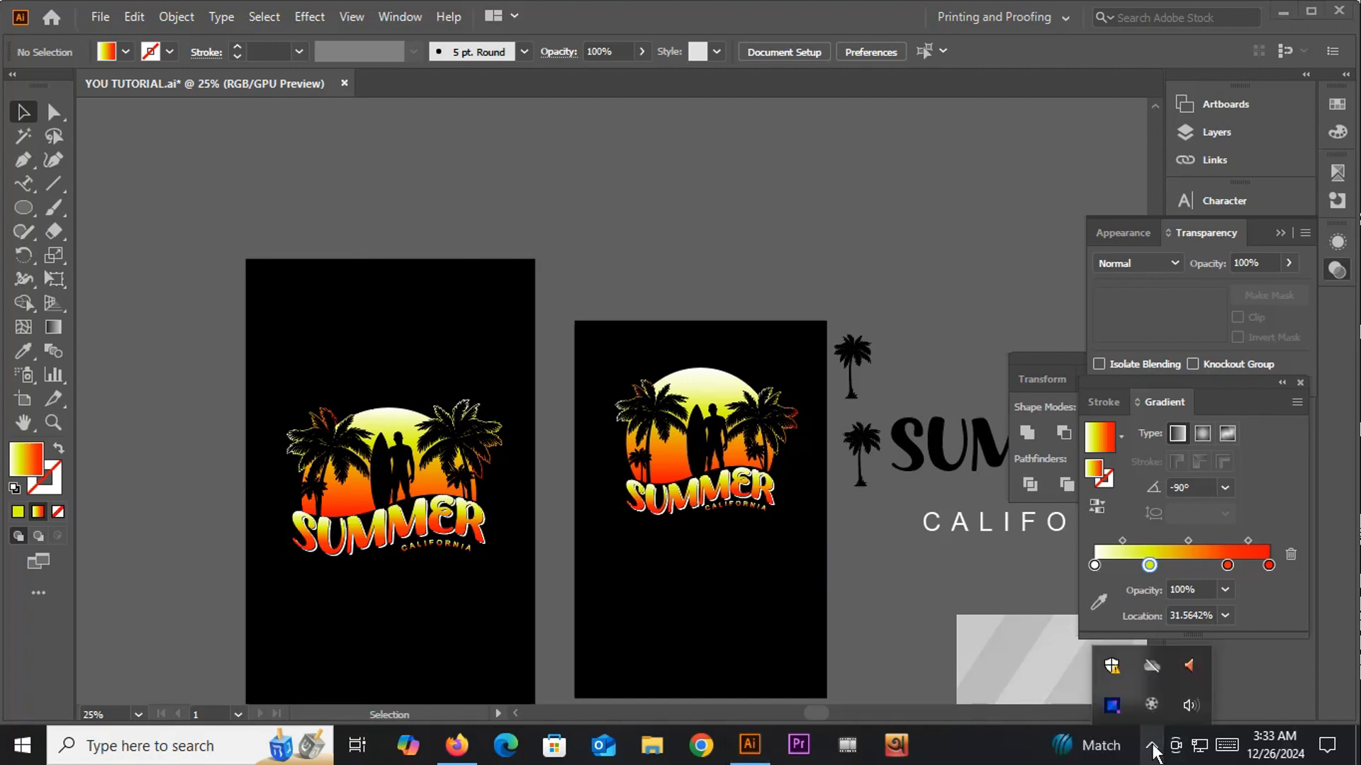
{"action": "left_click", "coordinate": [1147, 706]}
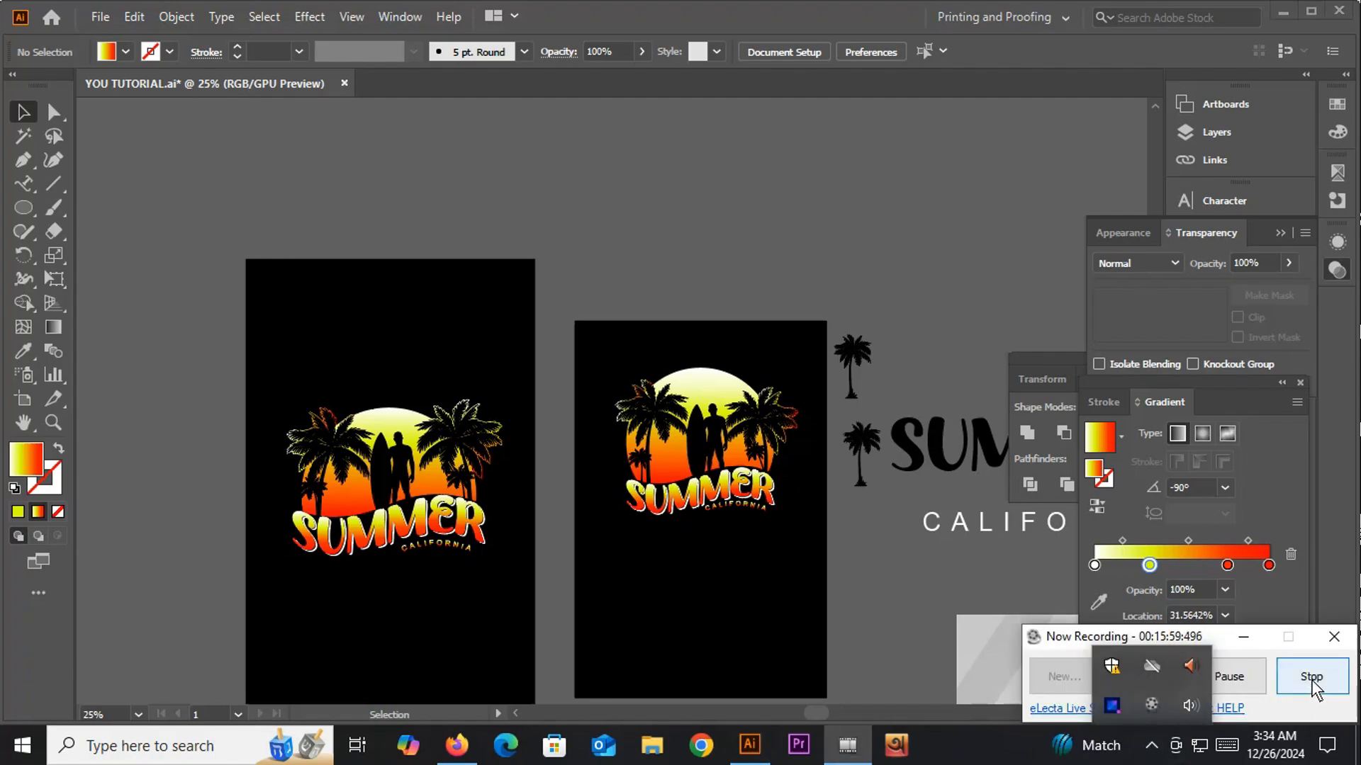